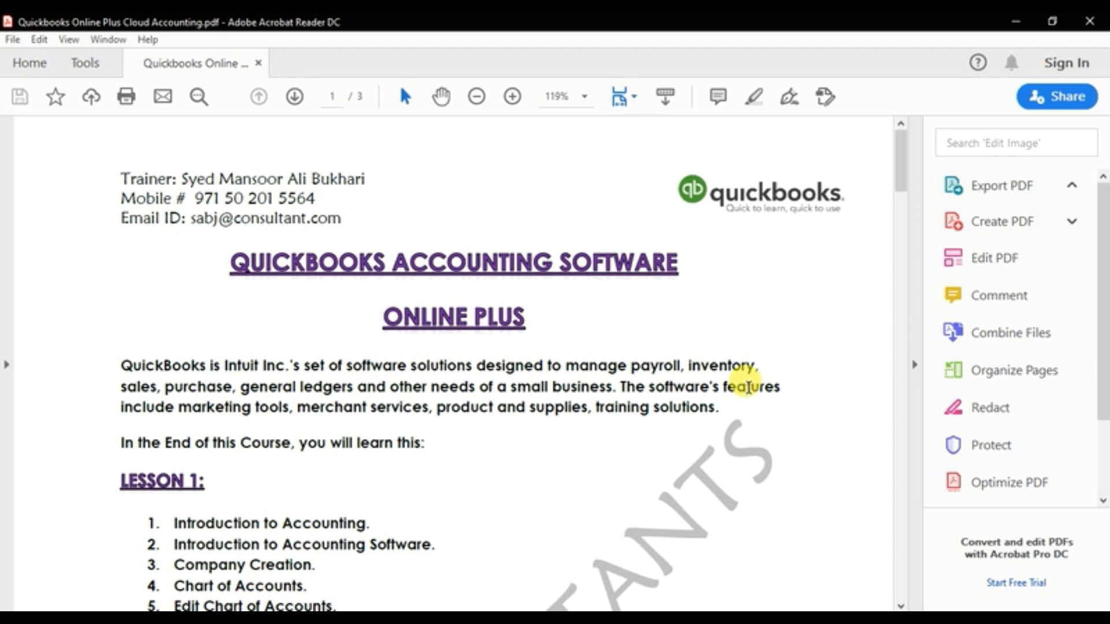
Step: Scroll down the course PDF to review the Lesson 1 and Lesson 2 topics
scroll(746, 386, down, 5)
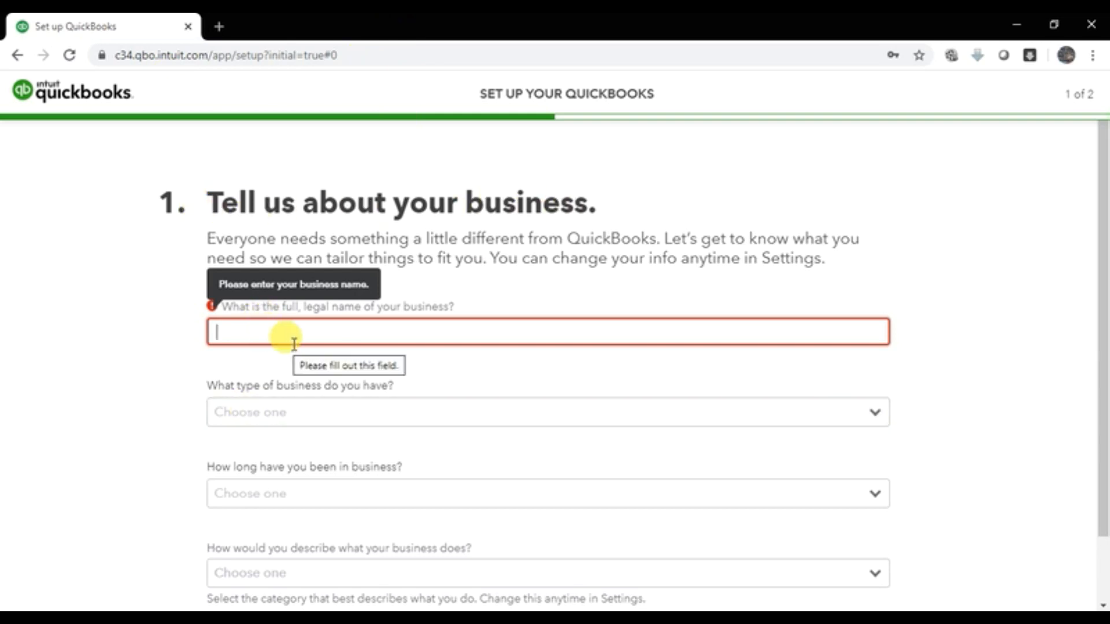
Step: Enter 'Emintad FZE' as the legal business name, correcting the mistyped letters
click(335, 335)
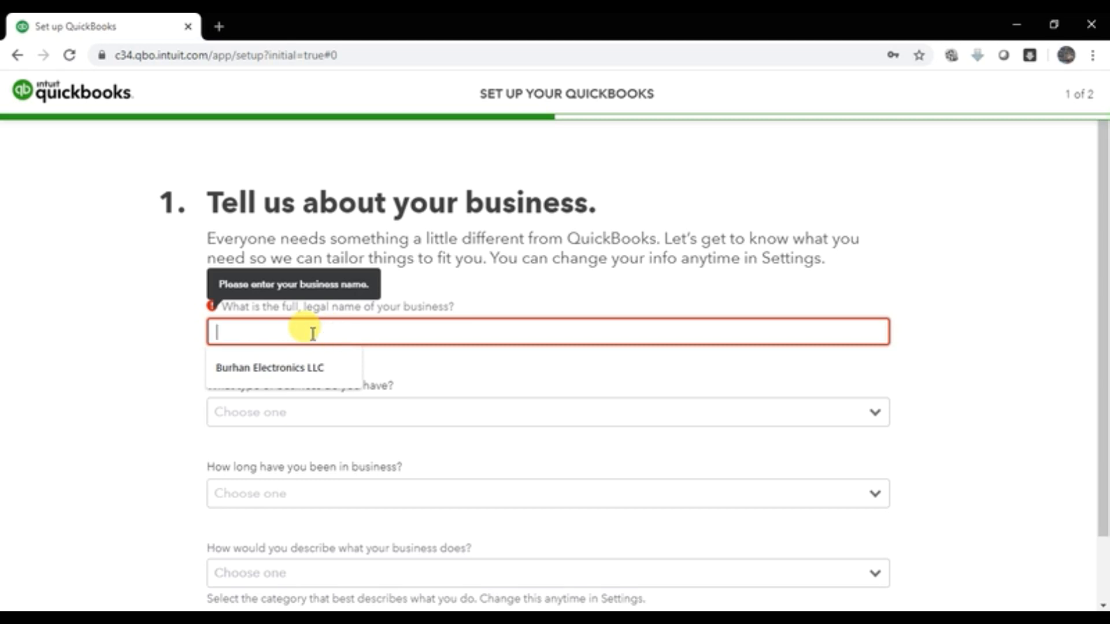
click(134, 373)
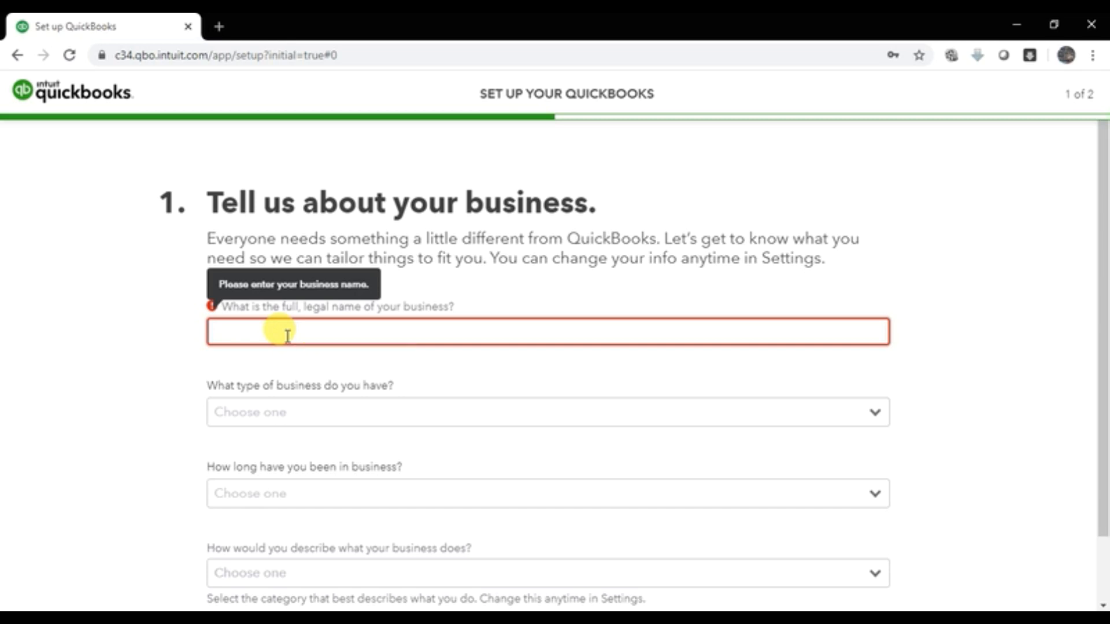
click(287, 337)
text(Em)
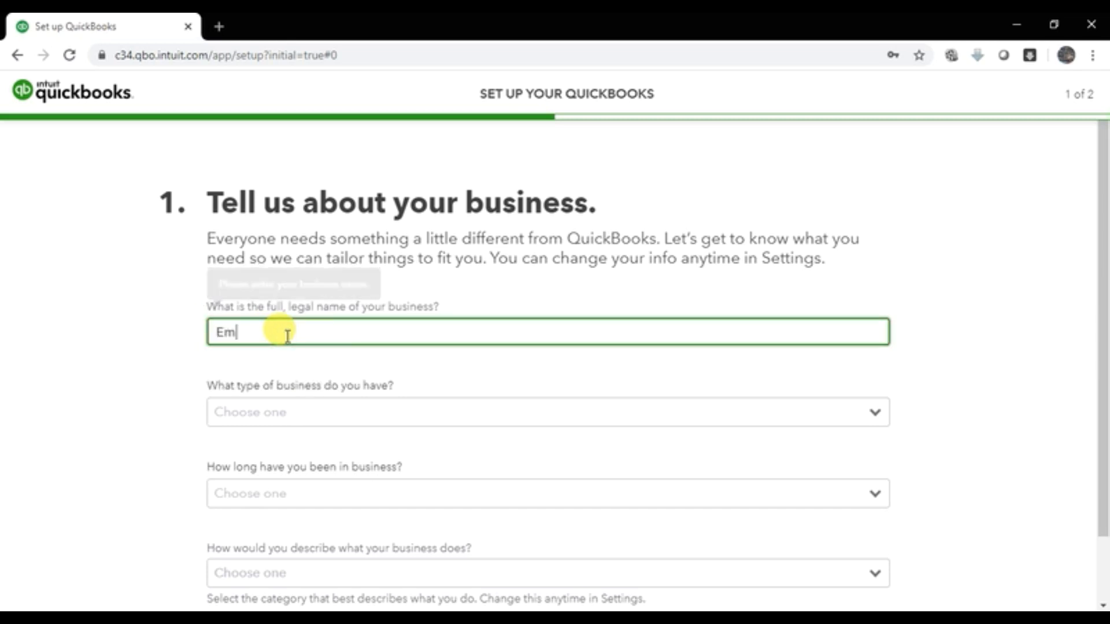
text(i)
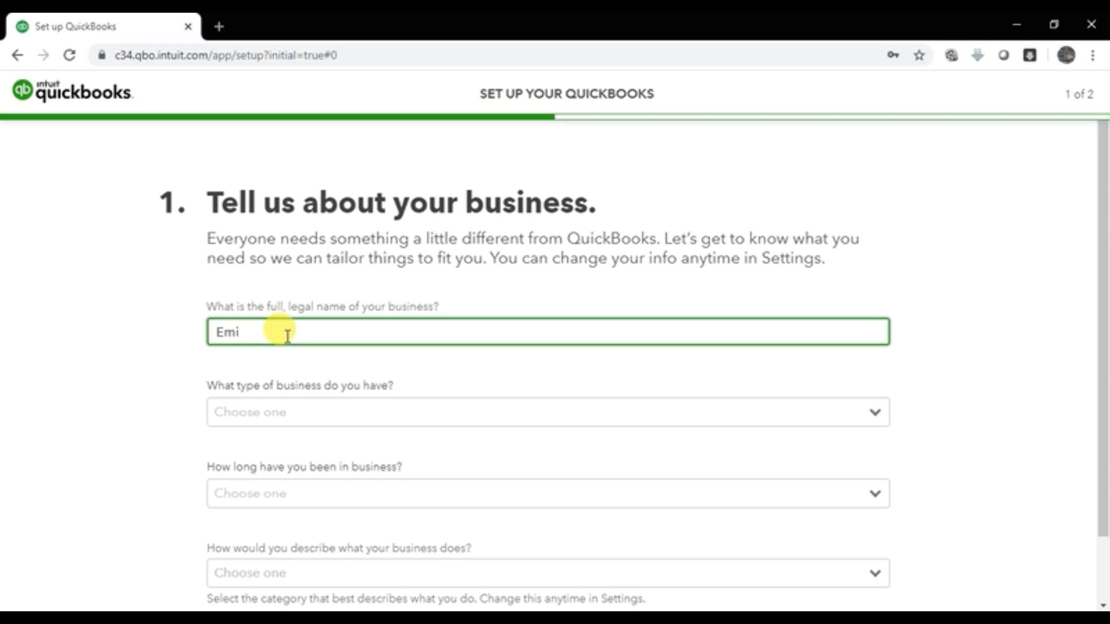
text(nt)
text(ad)
text(LL)
key(BackSpace)
key(BackSpace)
key(BackSpace)
text(FZE)
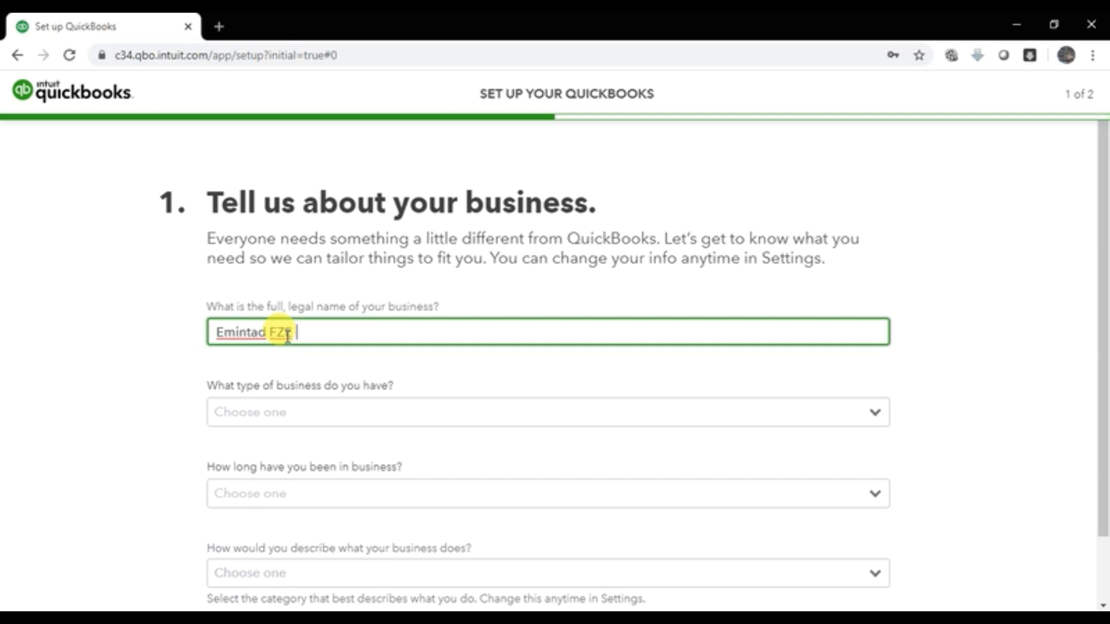
key(Tab)
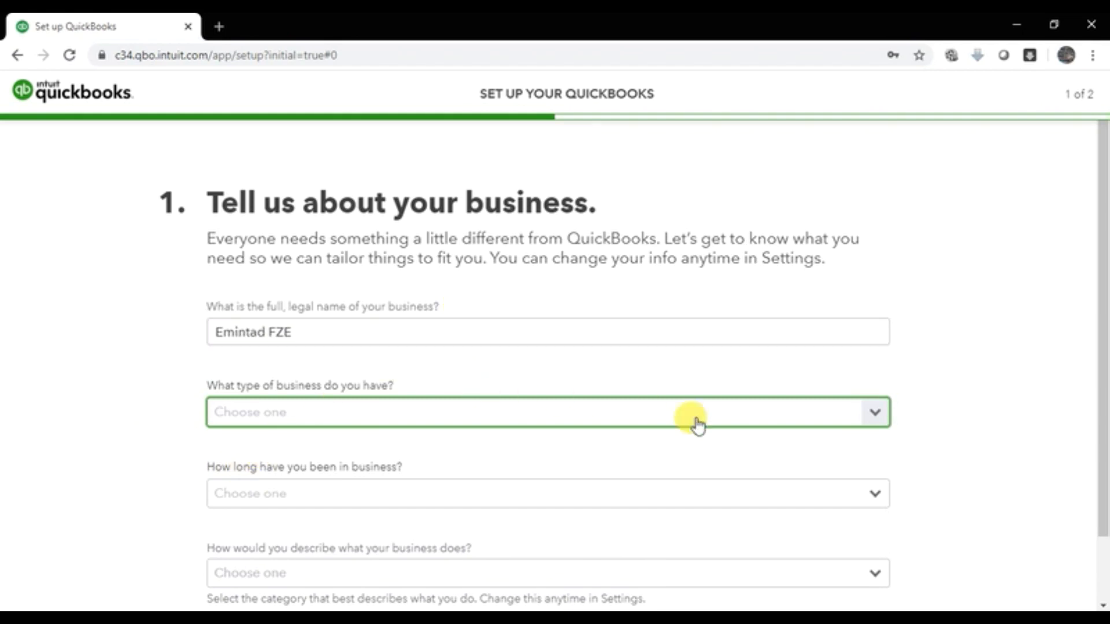
Step: Set the business type to Sole trader and time in business to 5-9 years
click(877, 427)
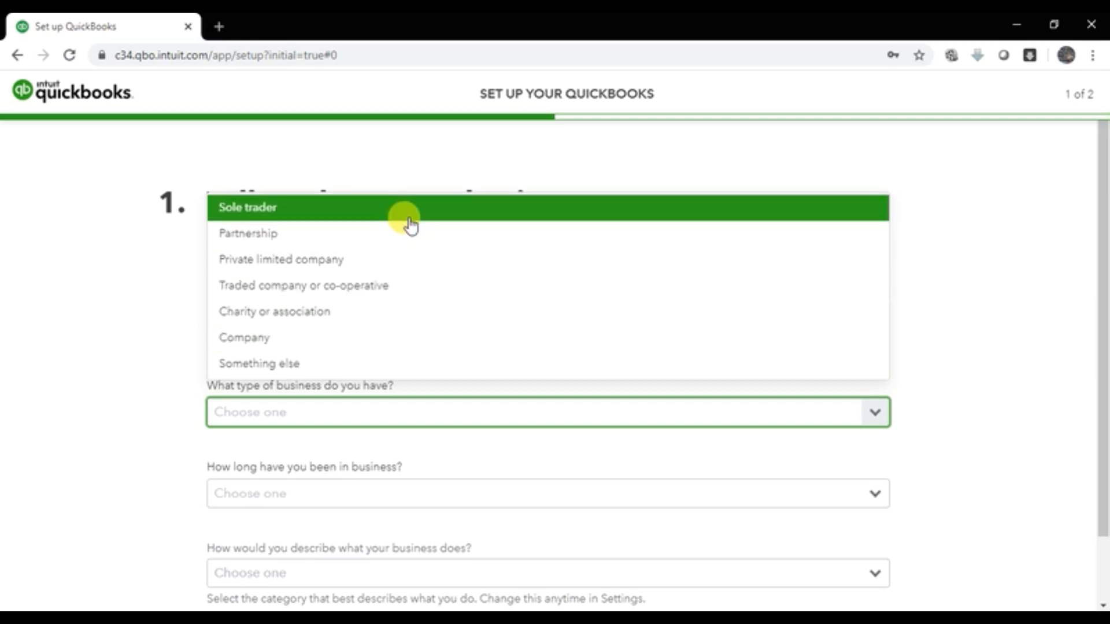
click(410, 220)
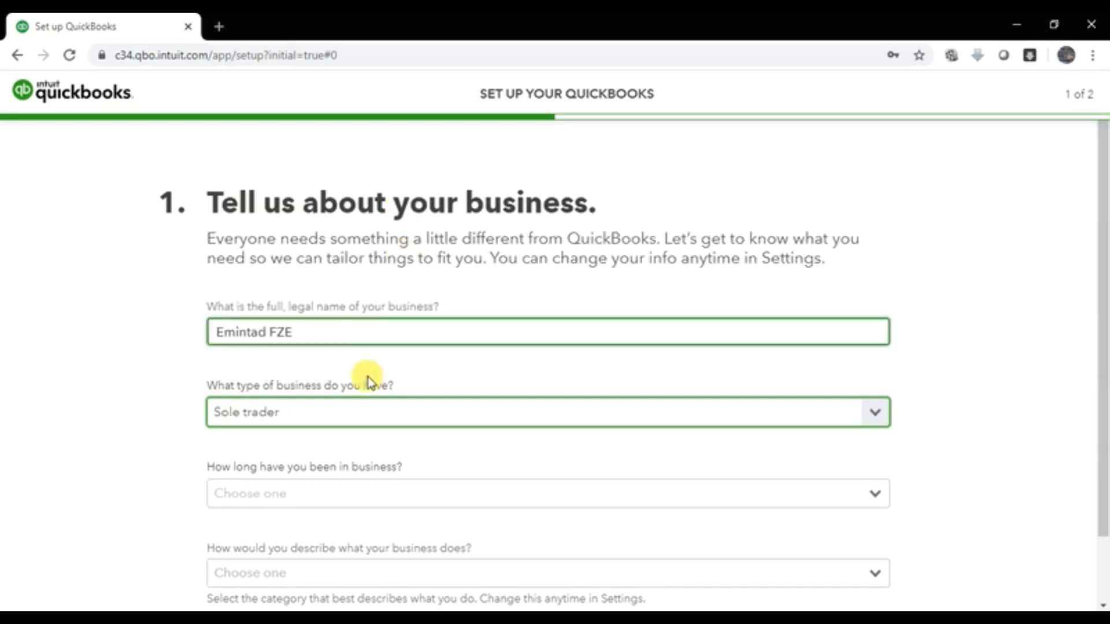
scroll(81, 399, down, 1)
scroll(81, 399, down, 1)
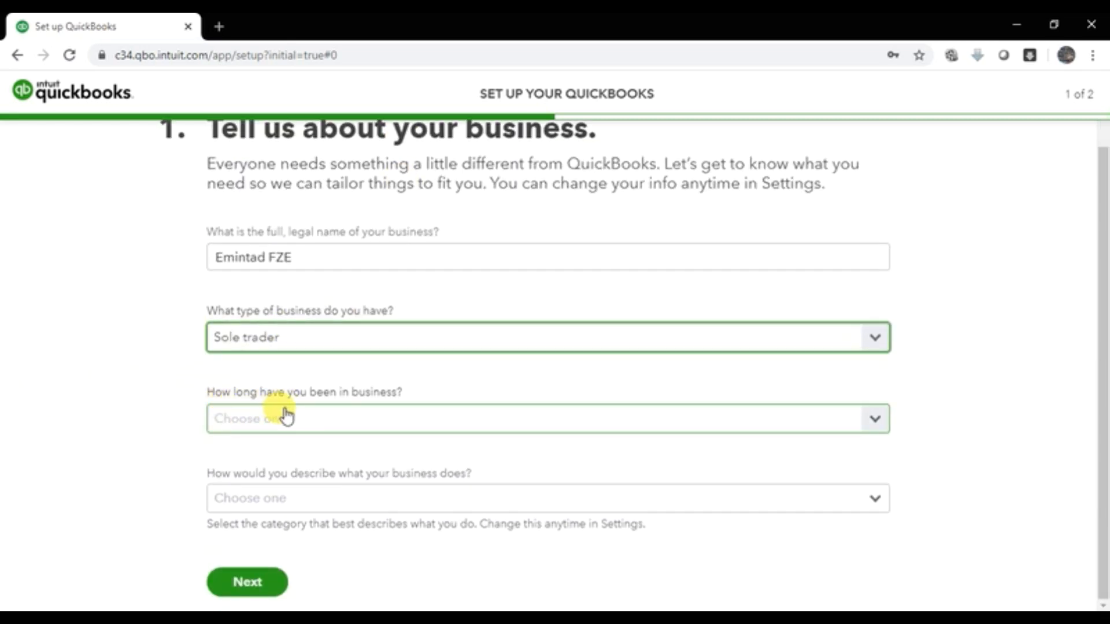
click(875, 429)
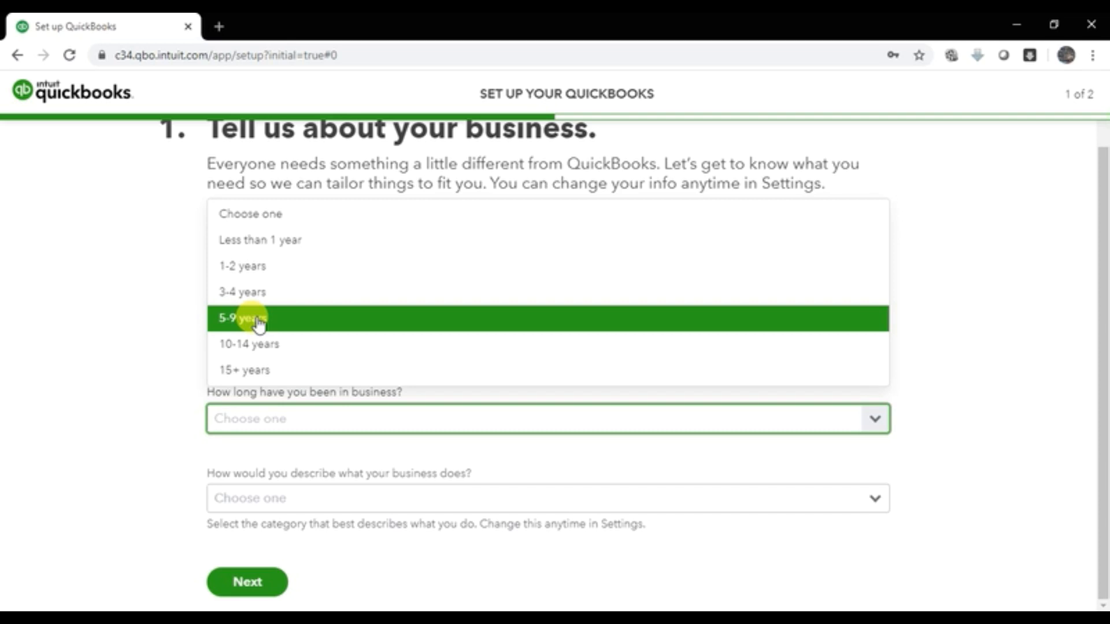
click(259, 323)
click(108, 401)
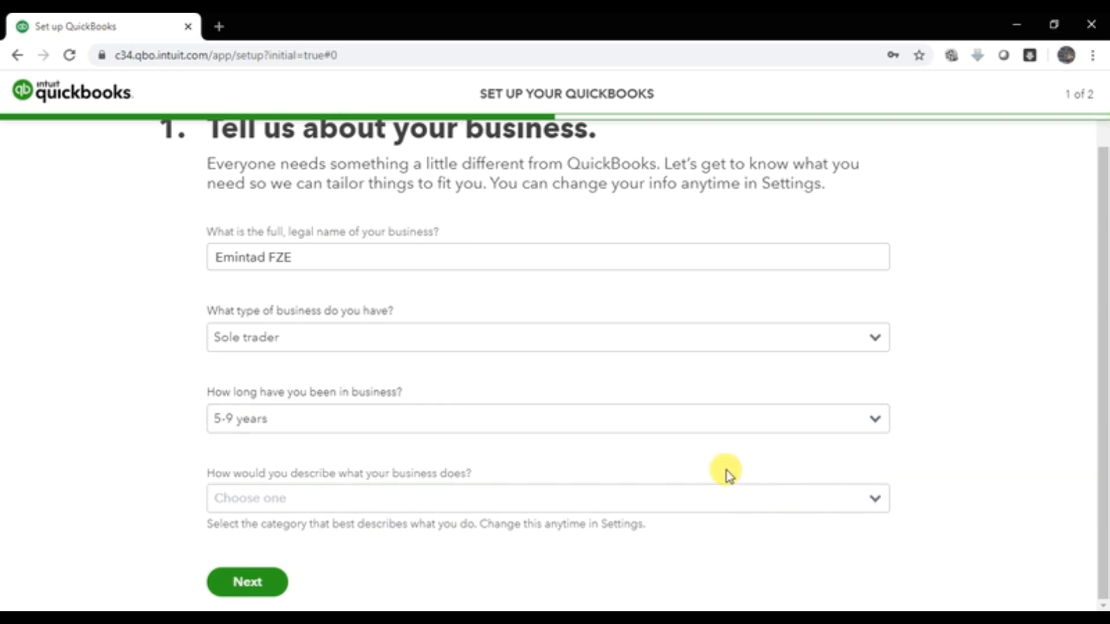
Step: Choose Other from the business category list
click(867, 496)
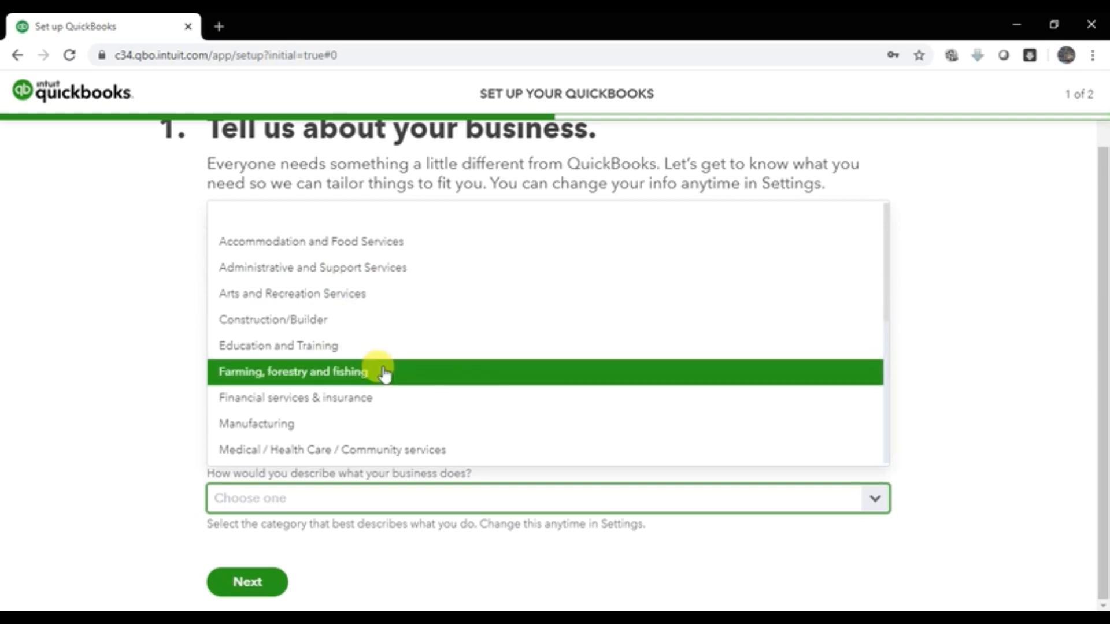
scroll(386, 373, down, 2)
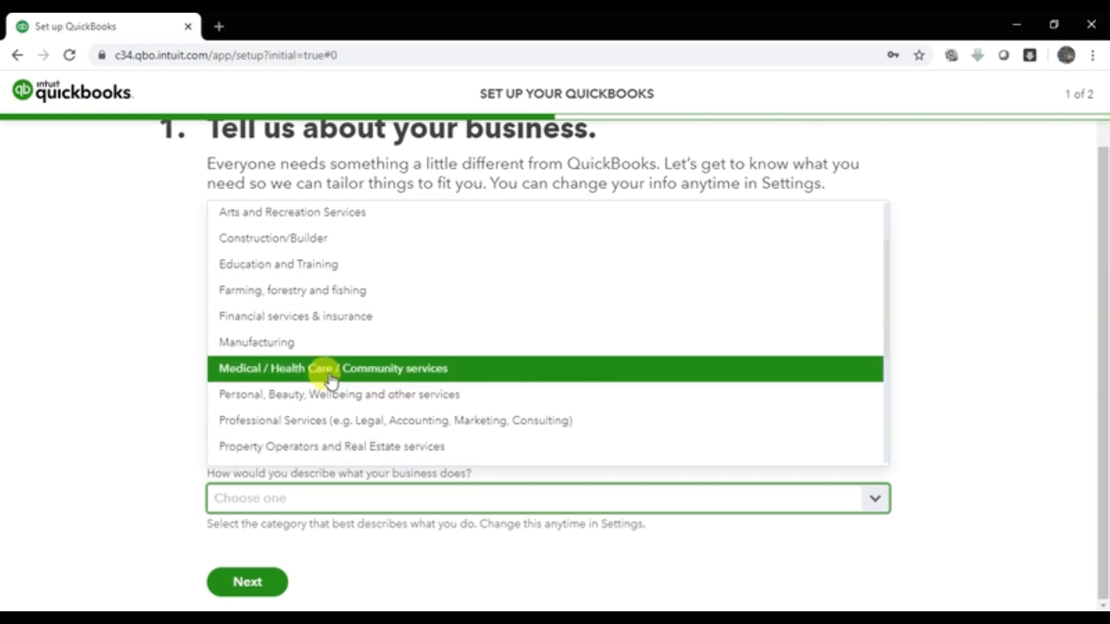
scroll(361, 342, down, 2)
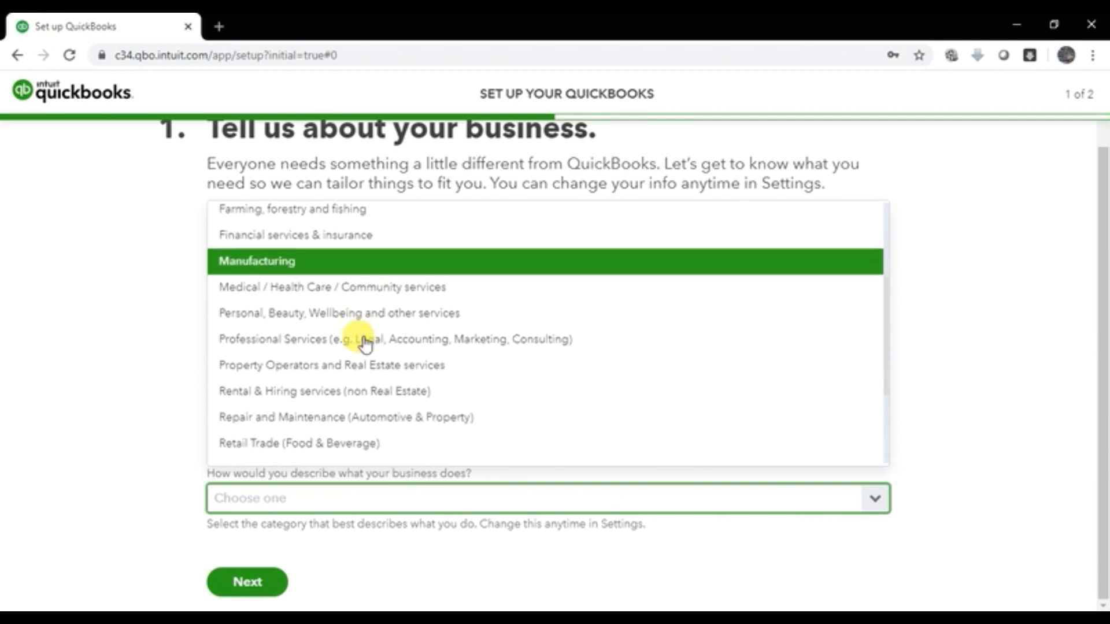
scroll(364, 342, down, 2)
scroll(364, 343, down, 2)
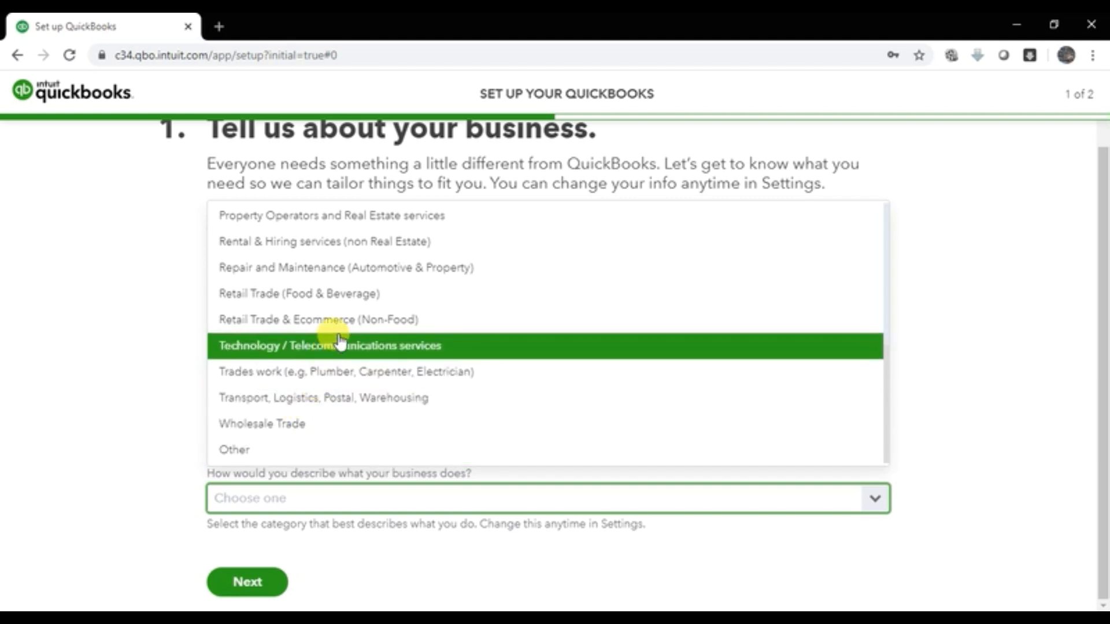
scroll(332, 324, up, 2)
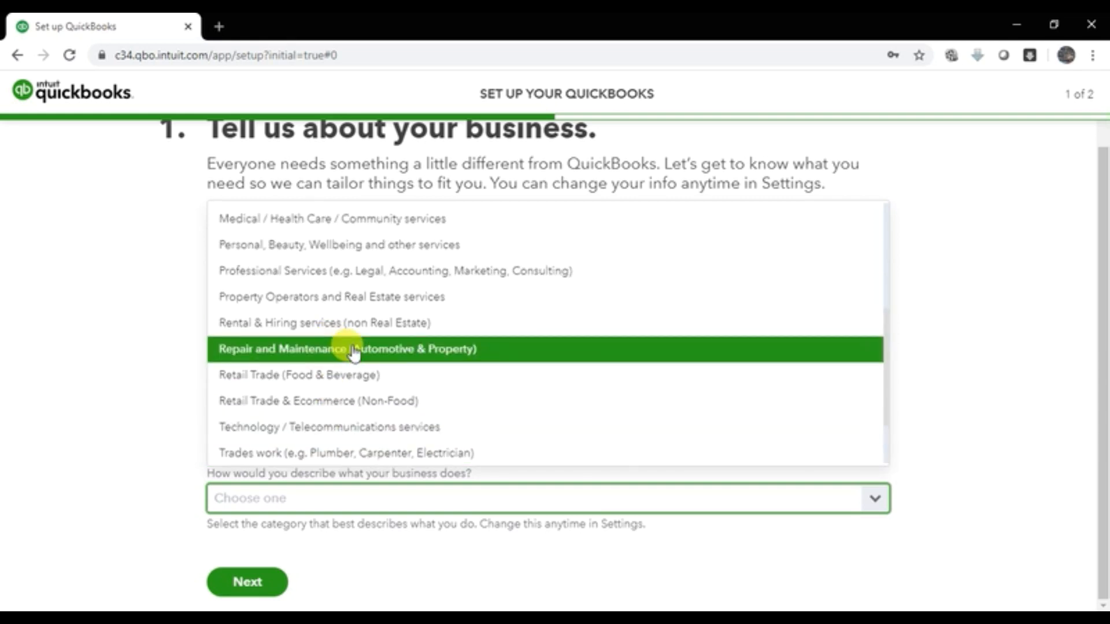
scroll(353, 352, up, 2)
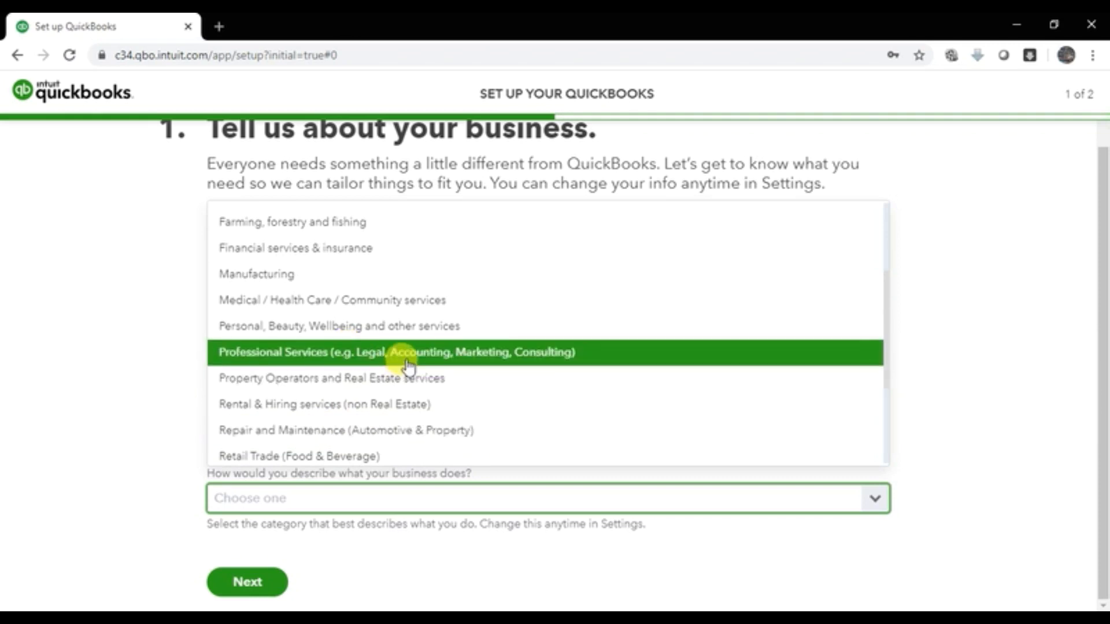
scroll(404, 364, up, 3)
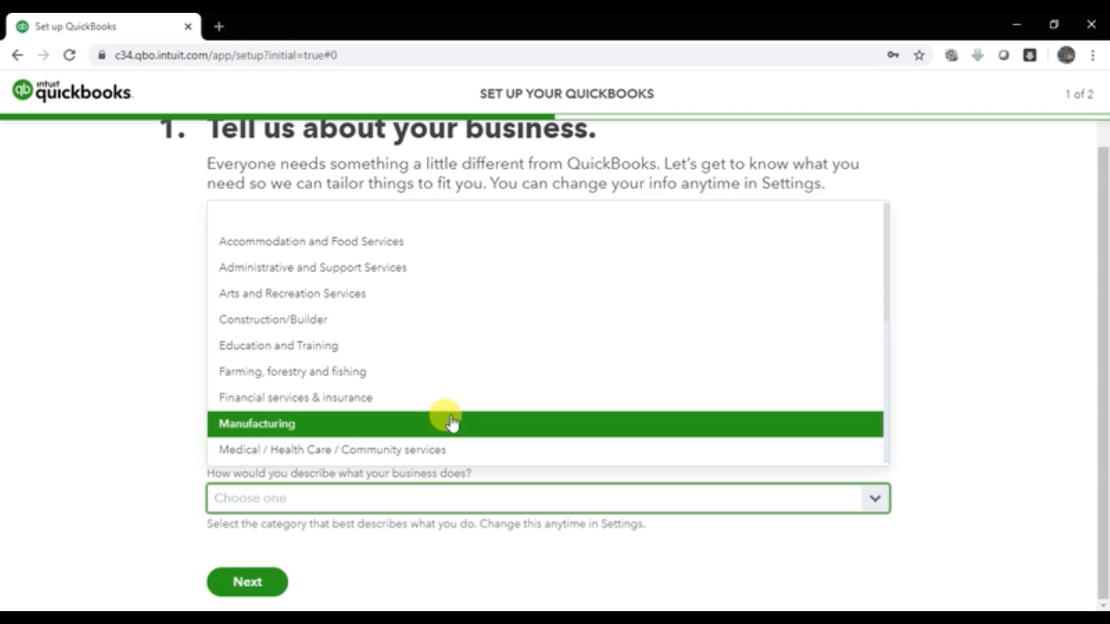
scroll(459, 404, down, 5)
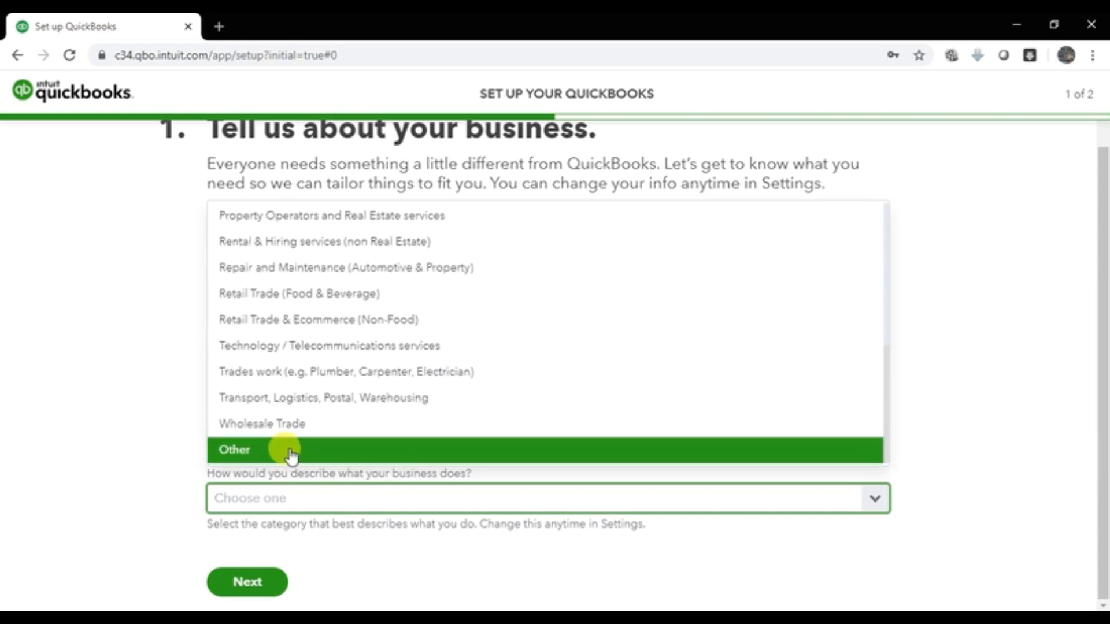
click(249, 455)
Step: Specify the business as 'Investment Consultancy'
click(338, 515)
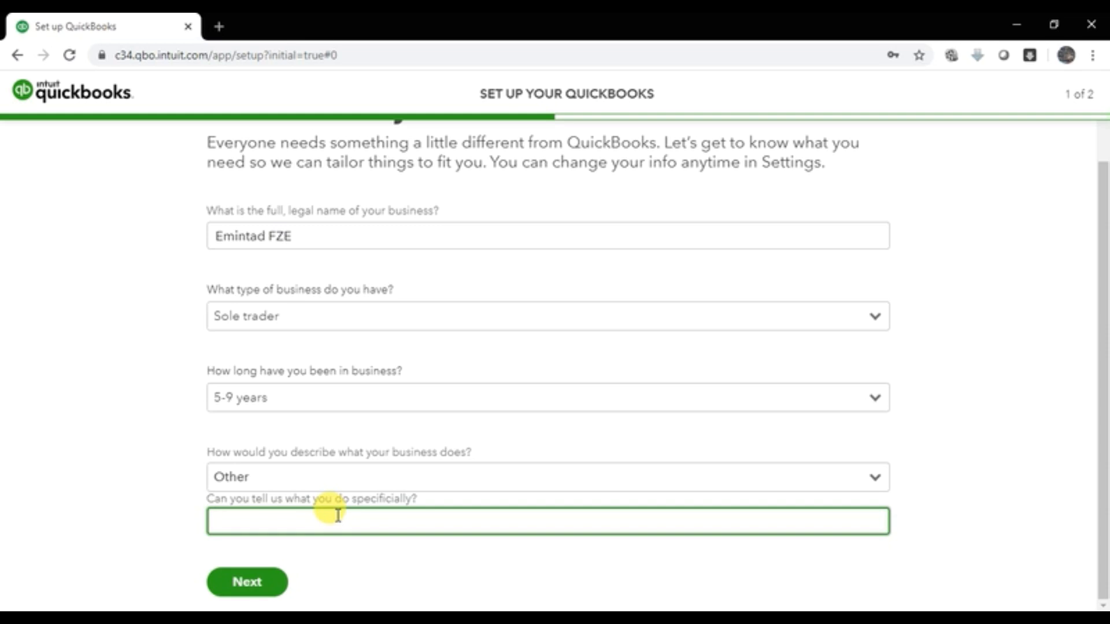
text(Investment Cons)
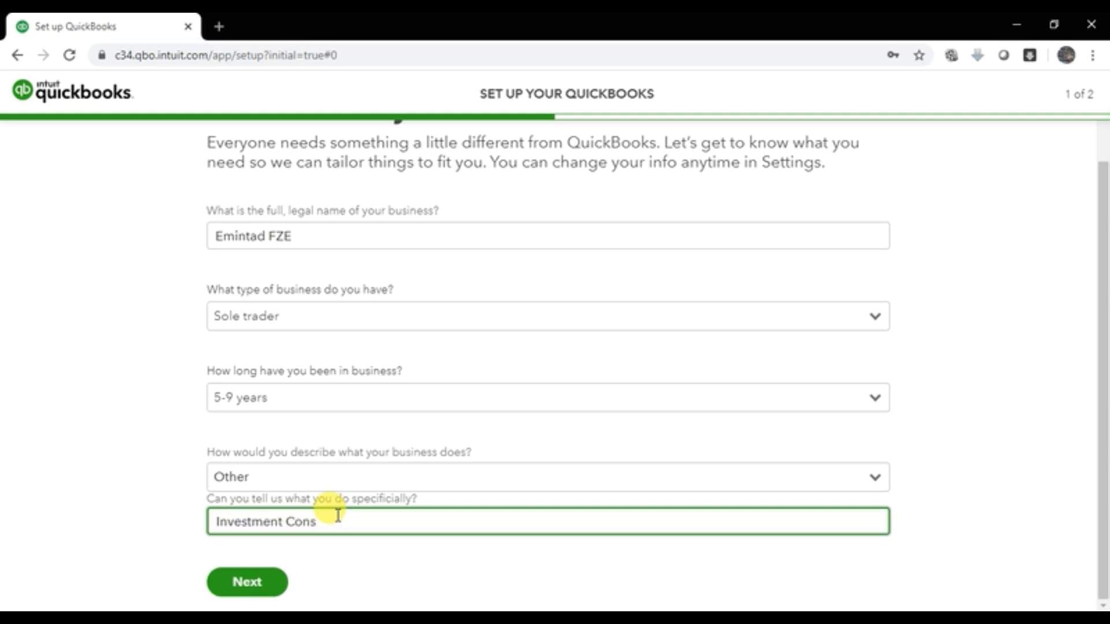
text(ultancy)
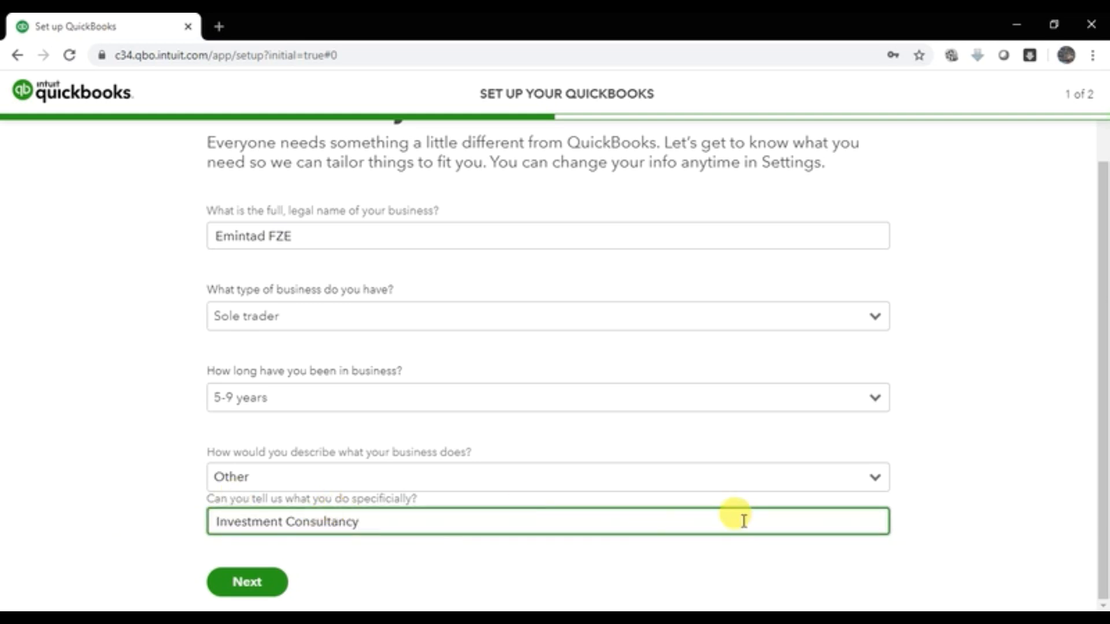
scroll(740, 519, up, 2)
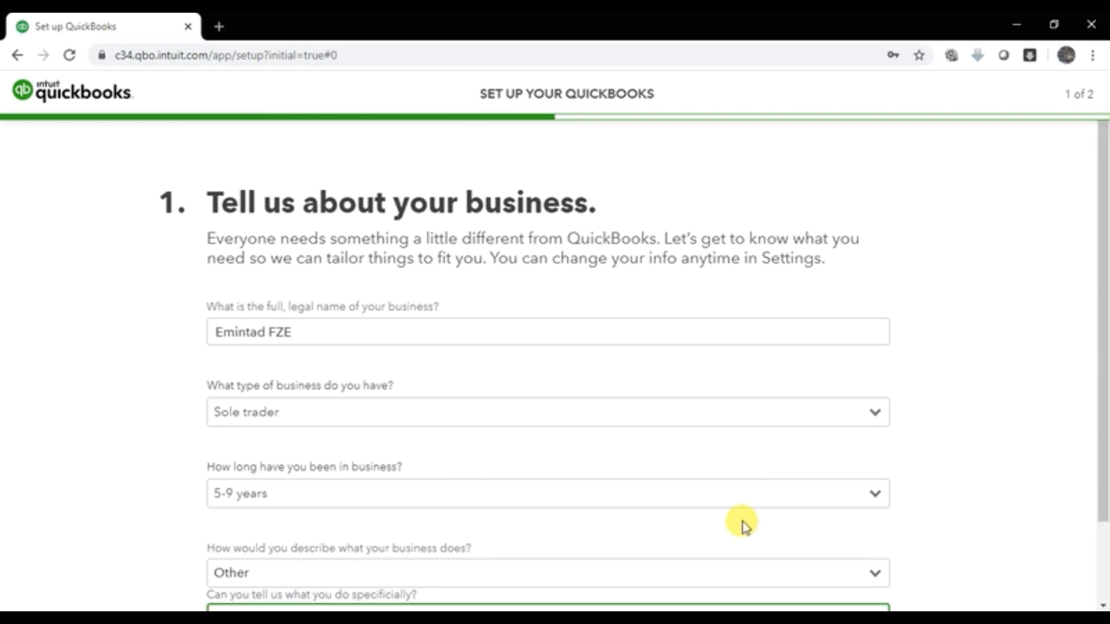
scroll(744, 526, down, 2)
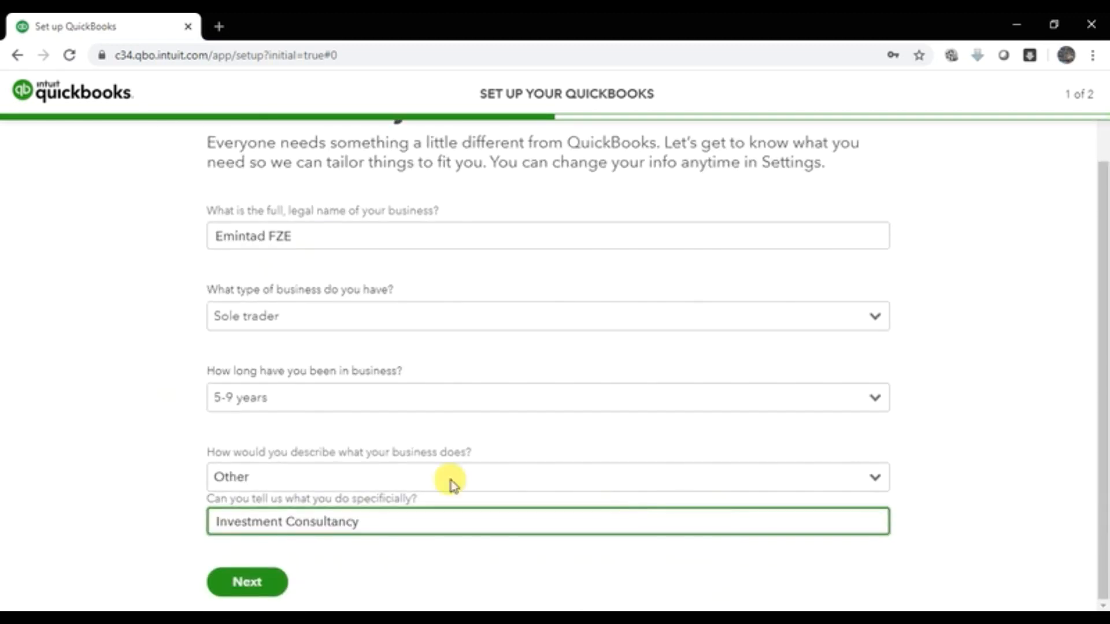
Step: Continue to setup step 2 and scroll down to its Back and All set buttons
click(247, 582)
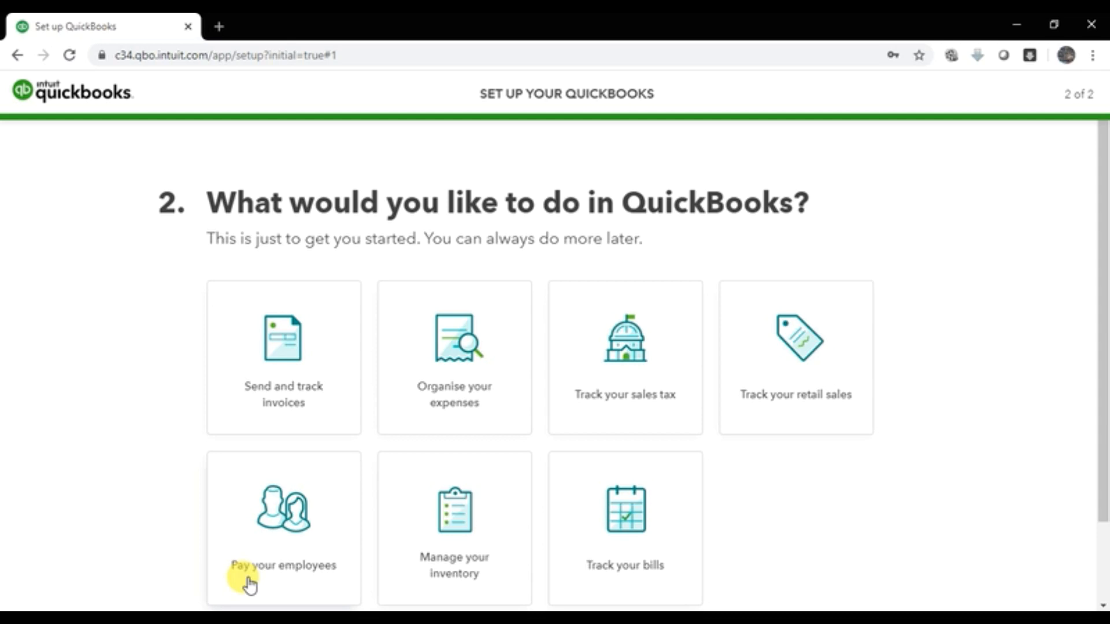
scroll(249, 315, down, 2)
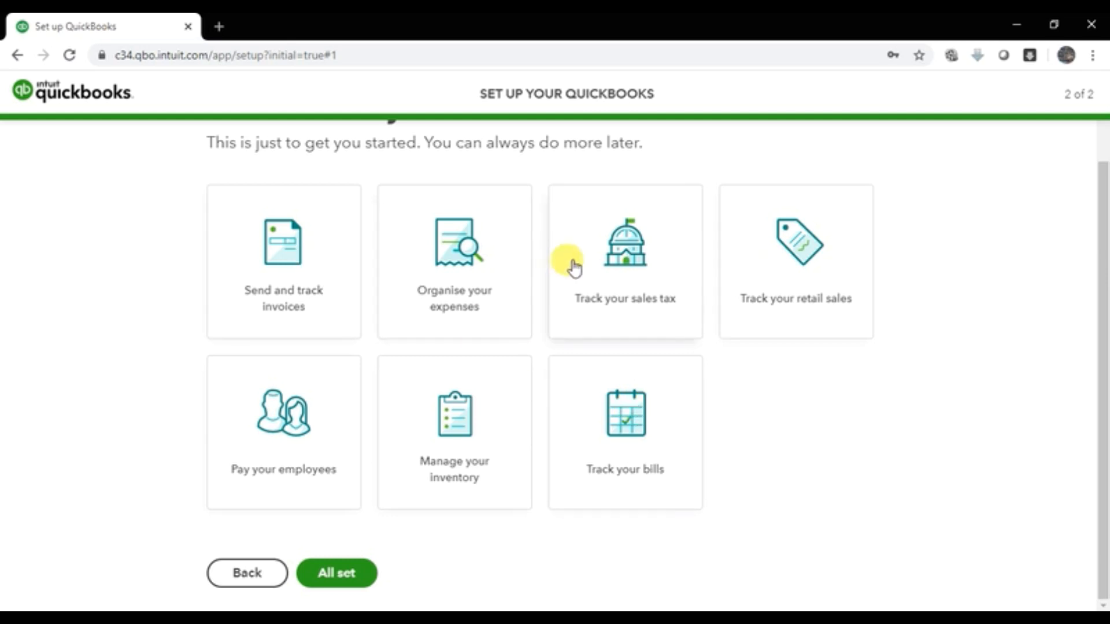
Step: Finish the setup, accept the welcome, and close the Get help tour popup
click(336, 575)
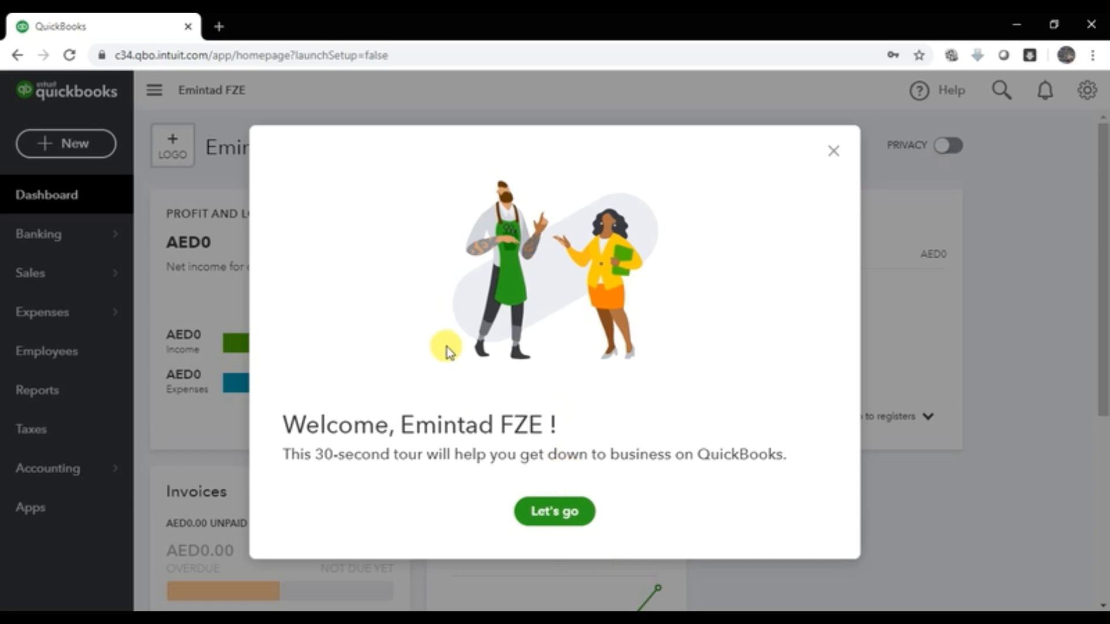
click(545, 511)
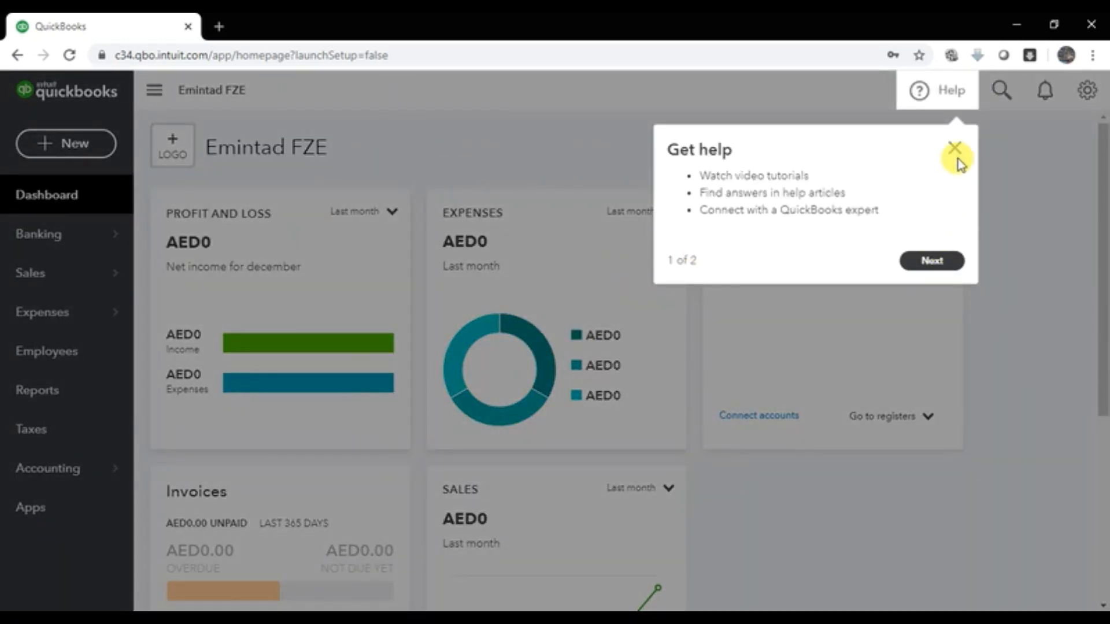
click(956, 155)
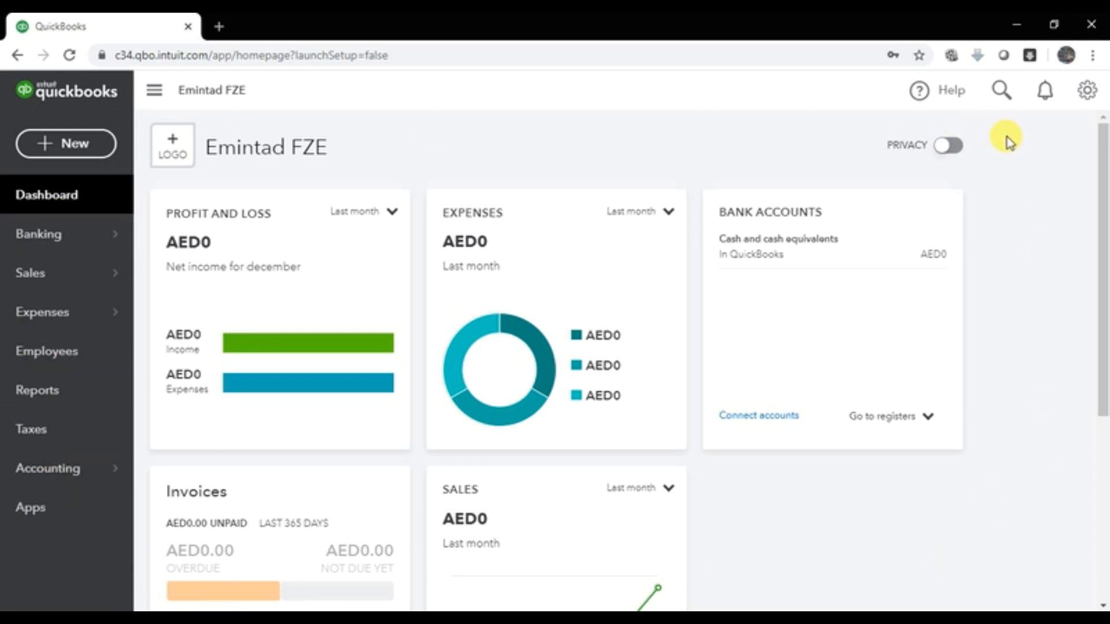
mouse_move(72, 237)
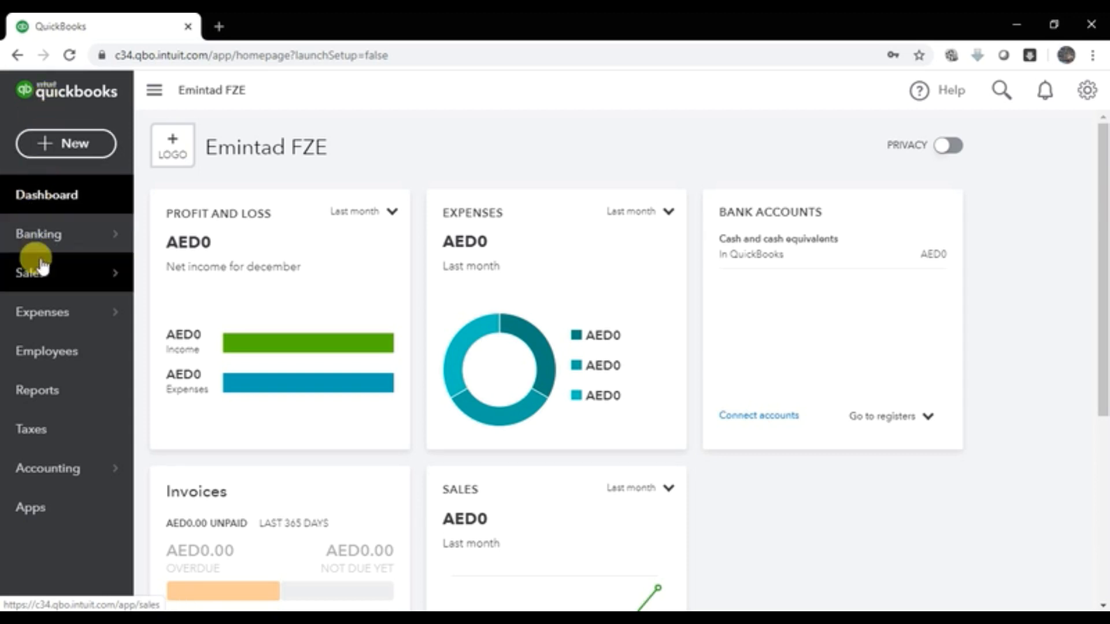
mouse_move(18, 461)
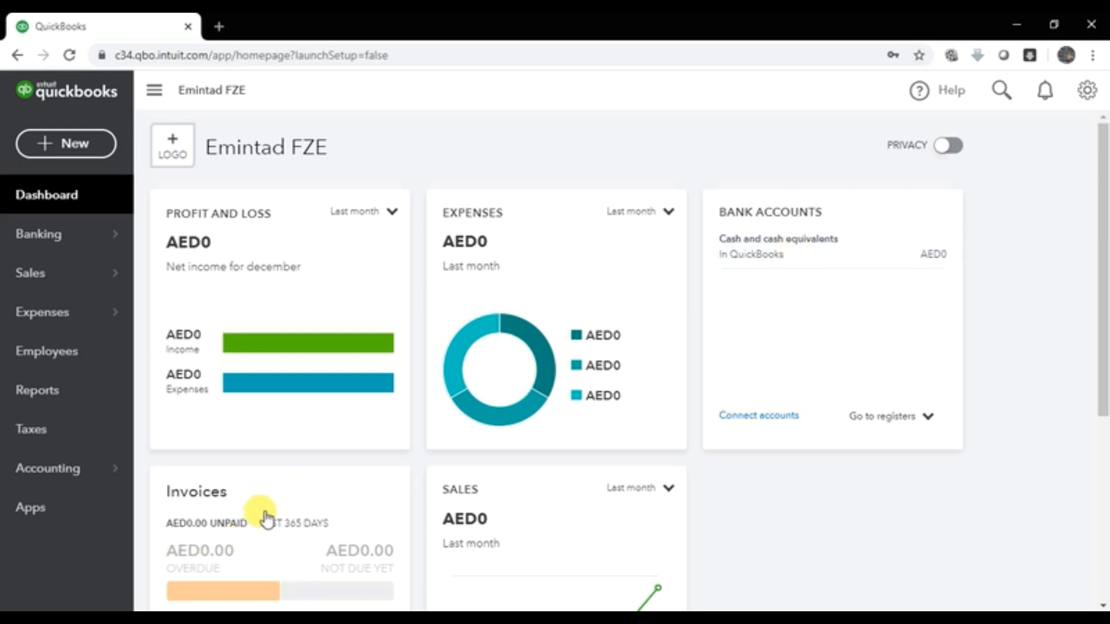
scroll(287, 493, down, 3)
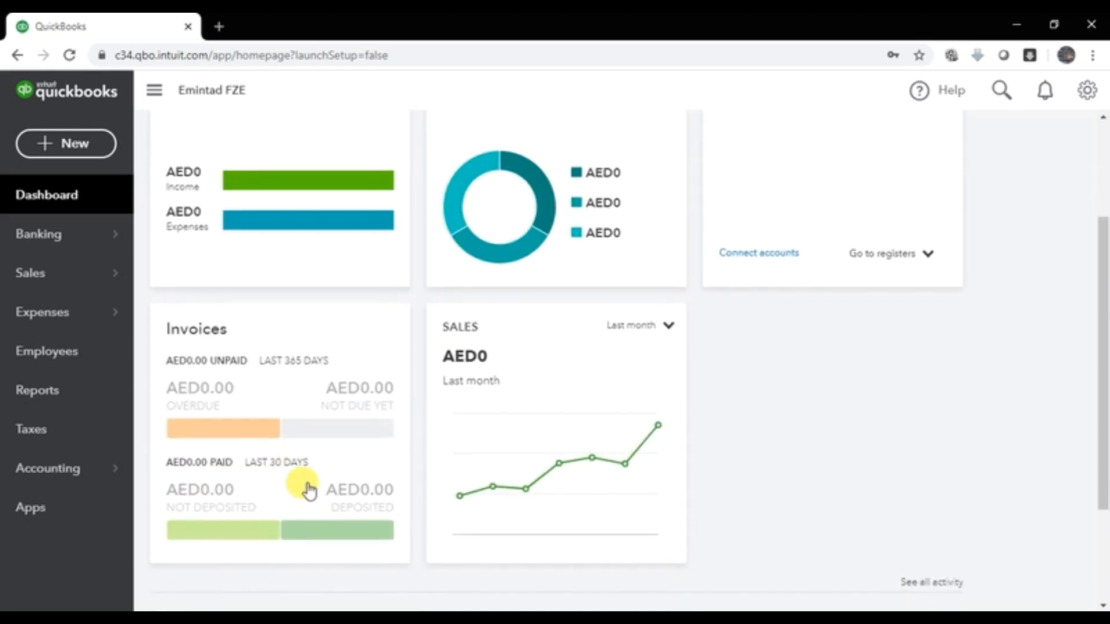
scroll(578, 399, up, 3)
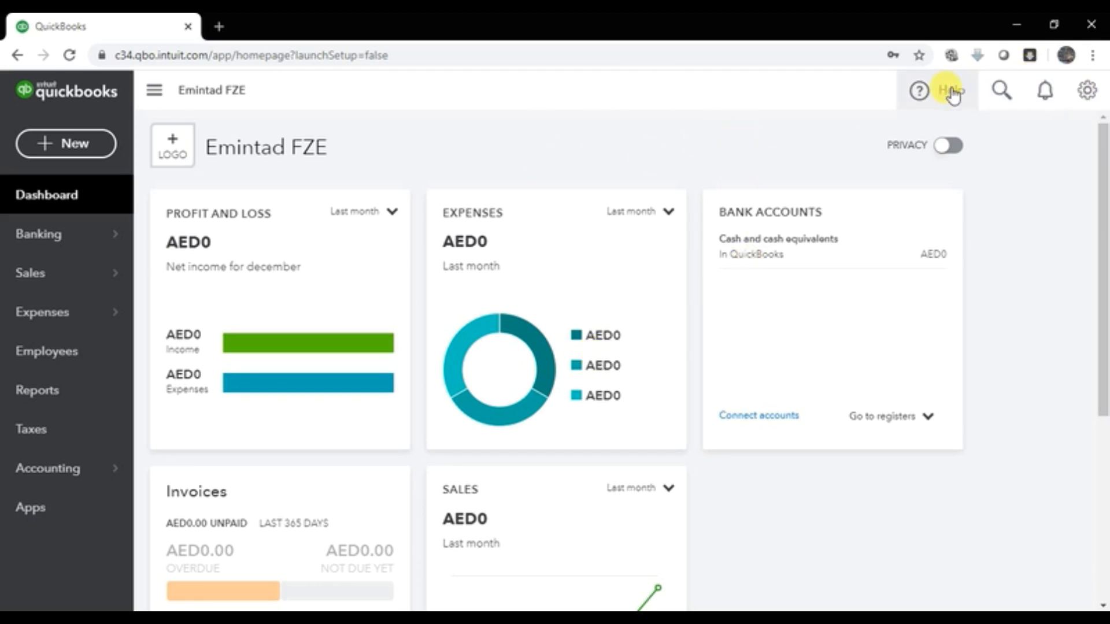
Step: Glance at the gear settings menu, then bring up the + New create menu
click(1094, 99)
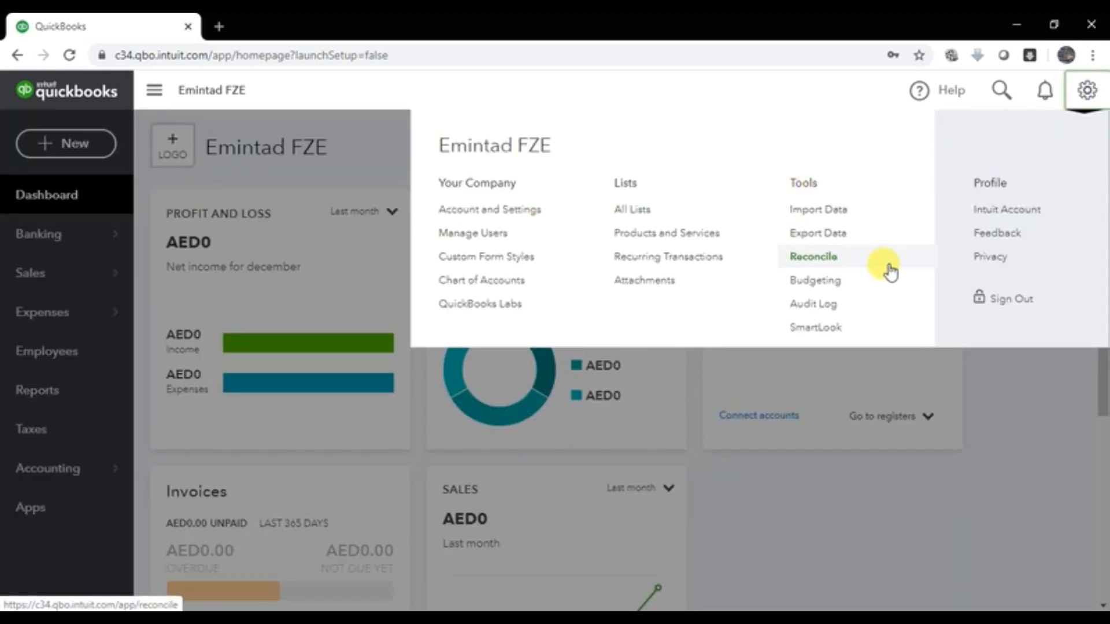
click(1021, 369)
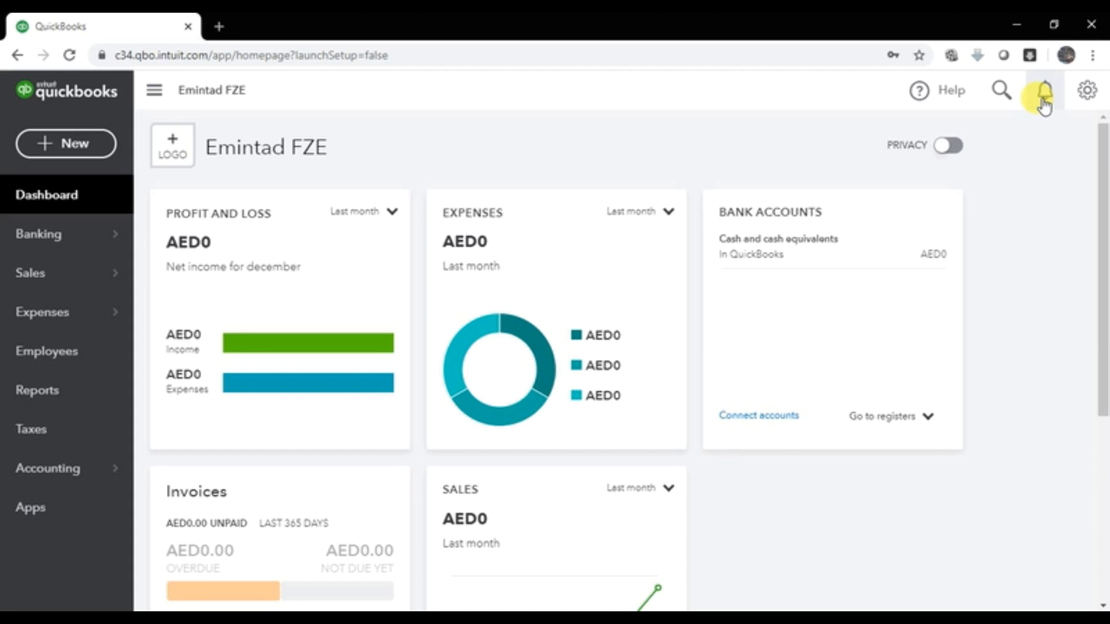
click(50, 146)
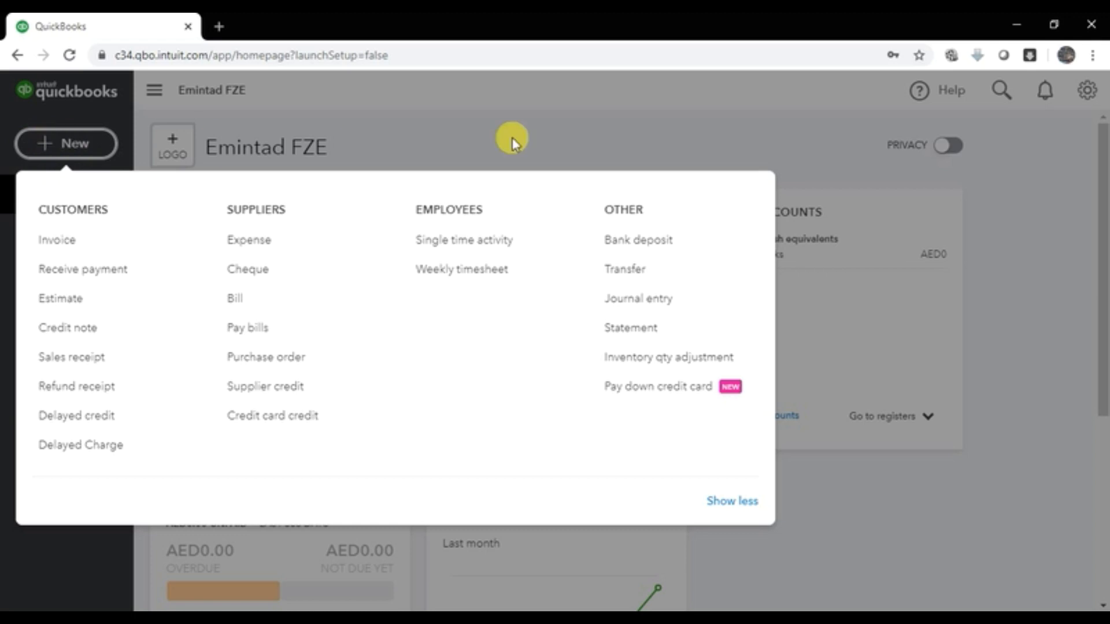
Step: Close the New menu, reopen and close it, then return to the Dashboard
click(826, 87)
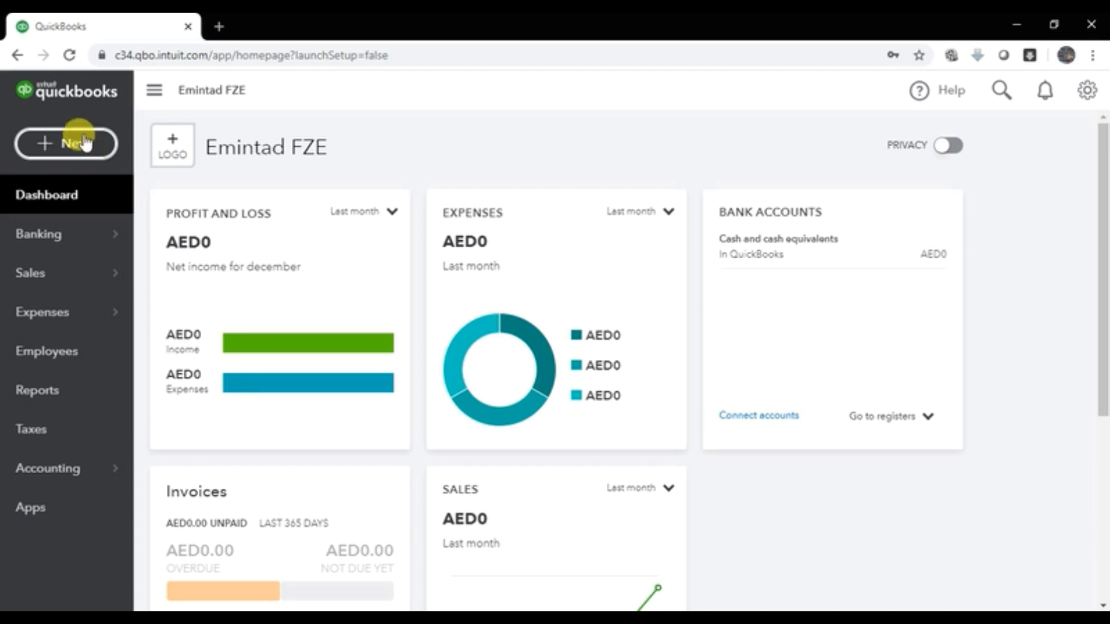
click(35, 143)
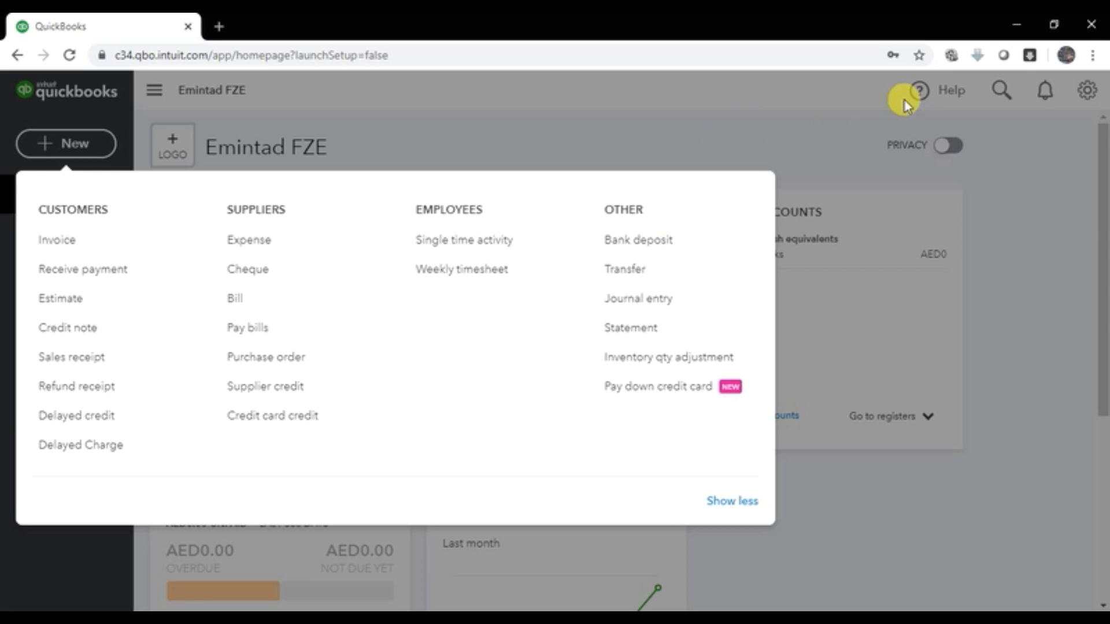
click(299, 116)
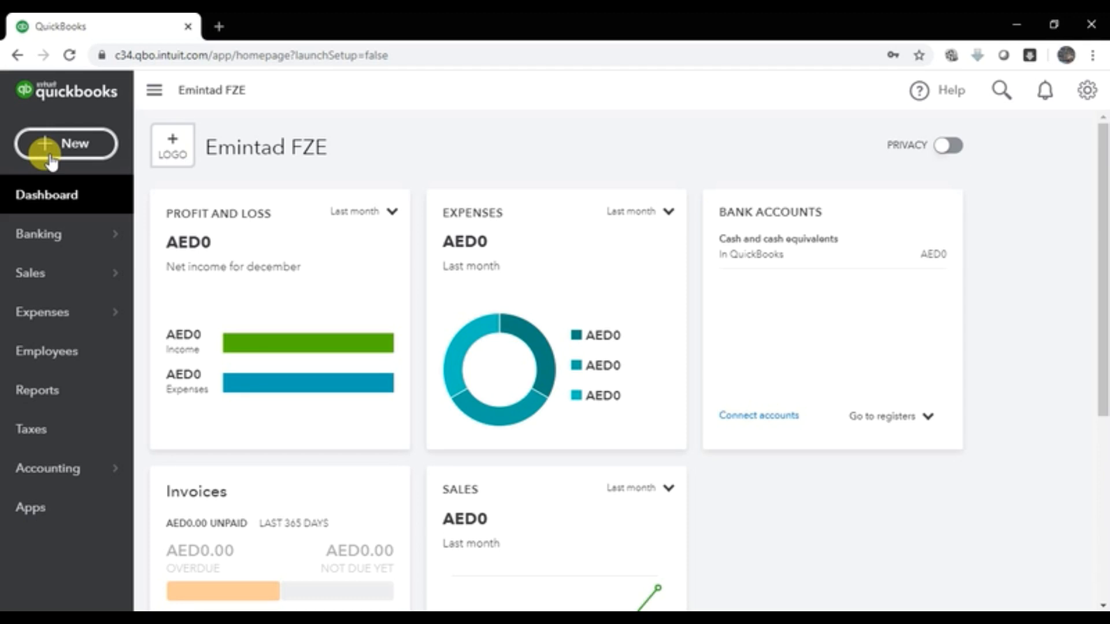
click(45, 196)
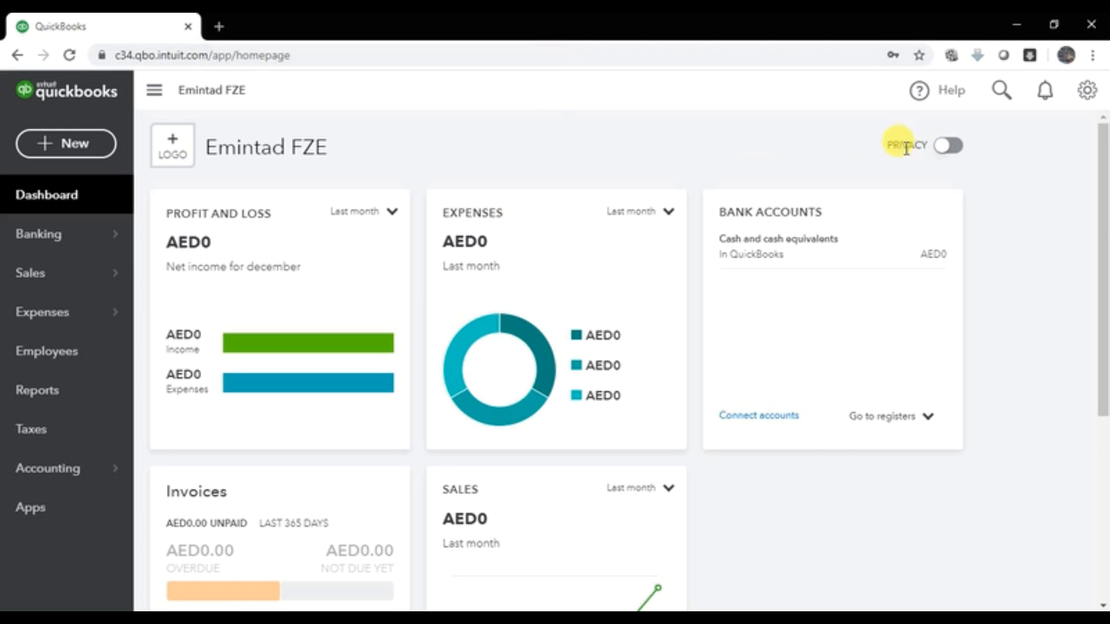
click(947, 147)
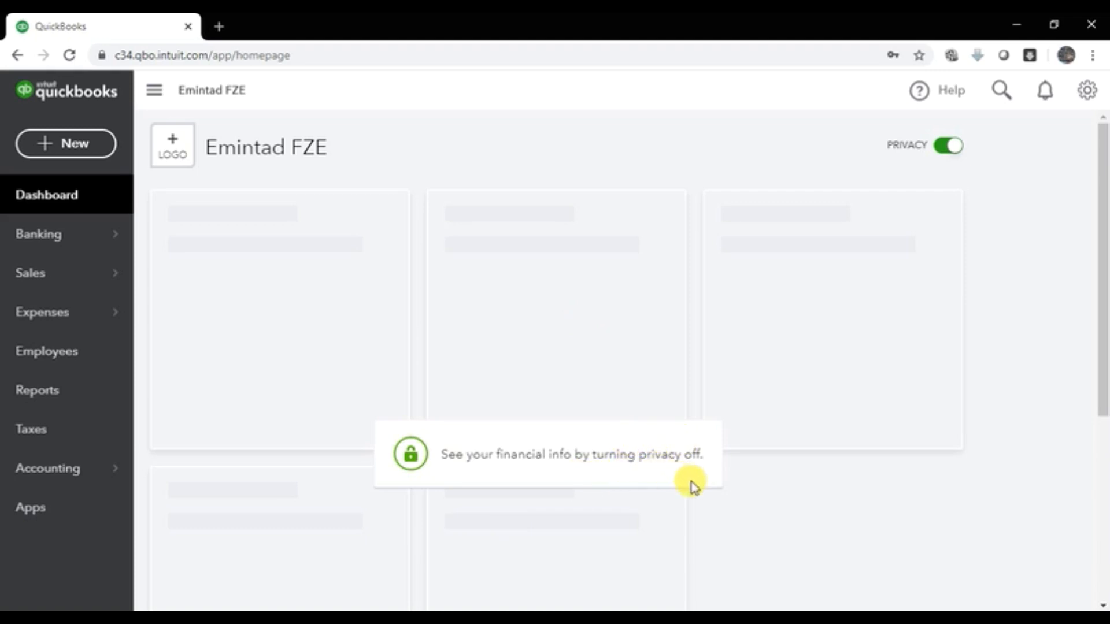
click(942, 153)
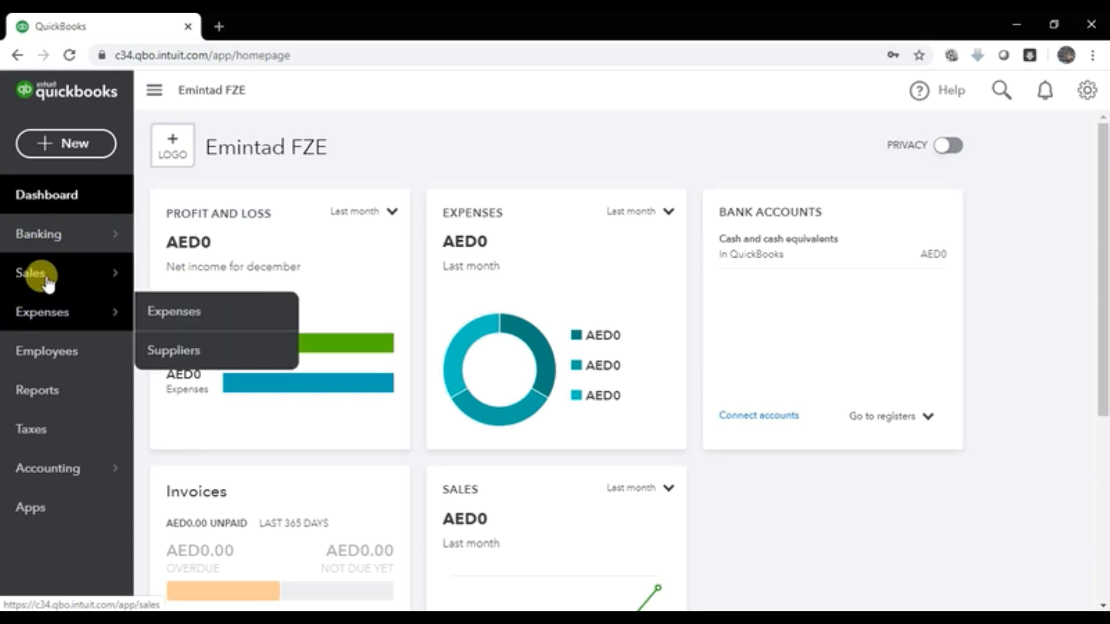
mouse_move(47, 284)
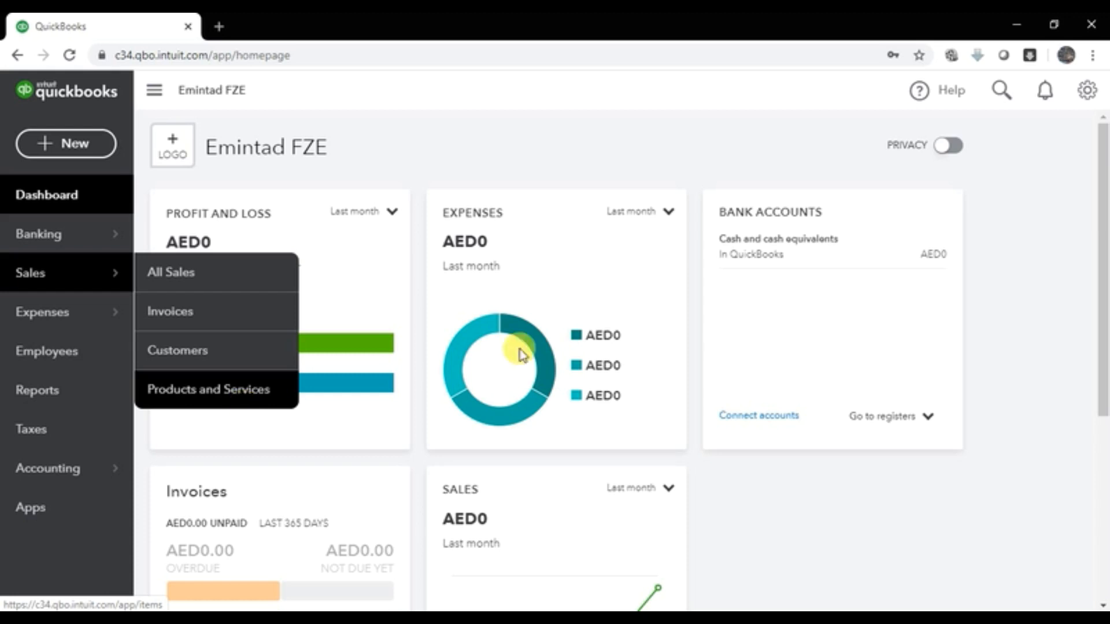
mouse_move(22, 322)
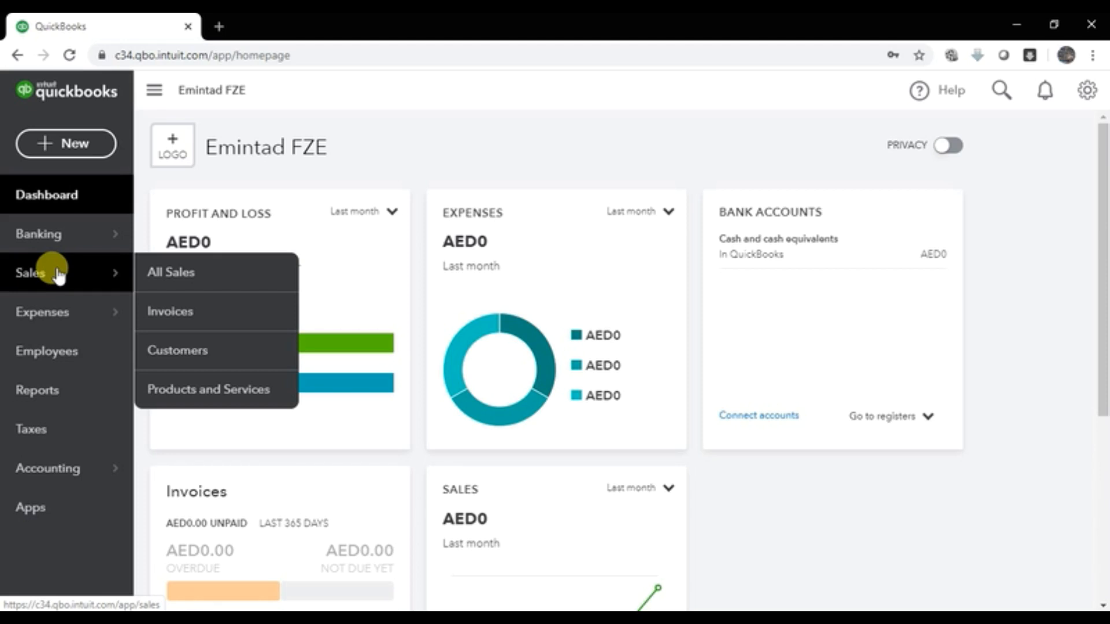
mouse_move(62, 315)
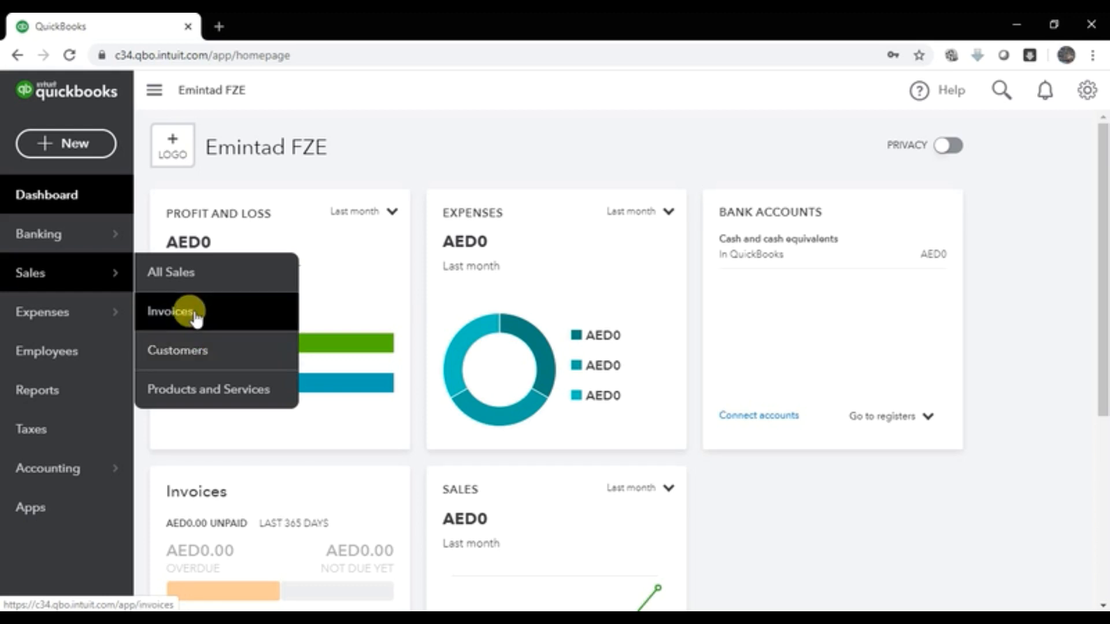
click(52, 143)
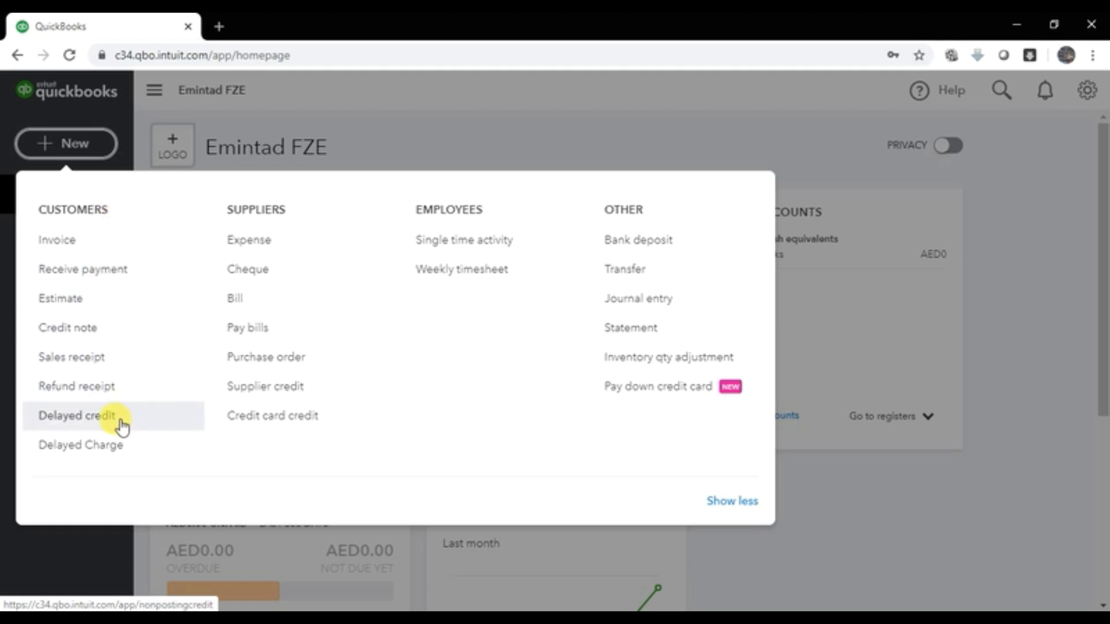
click(242, 133)
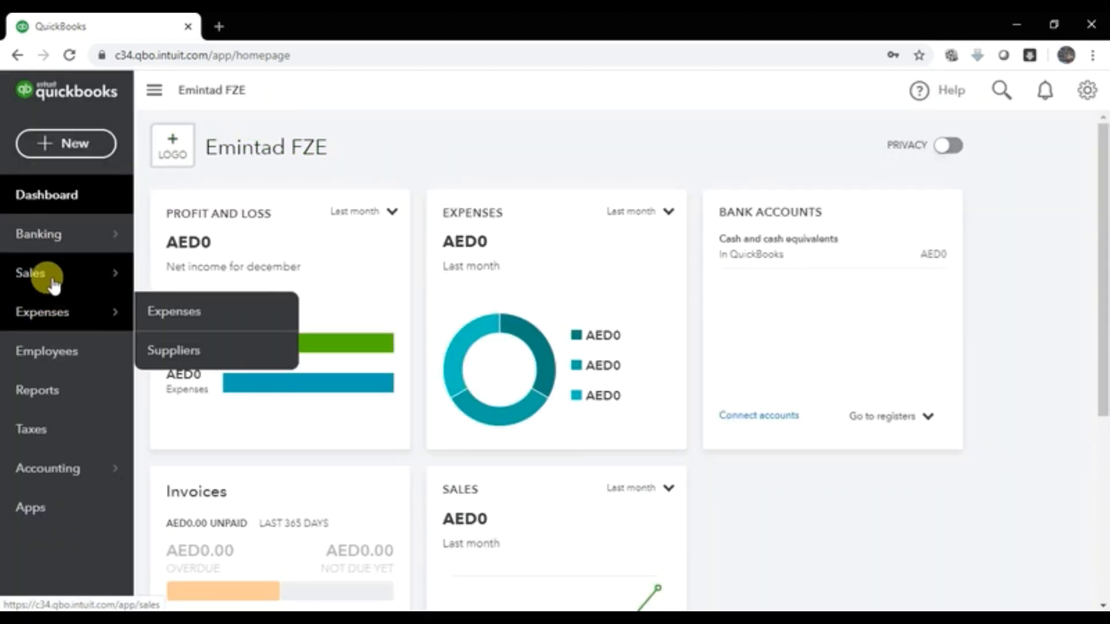
mouse_move(53, 283)
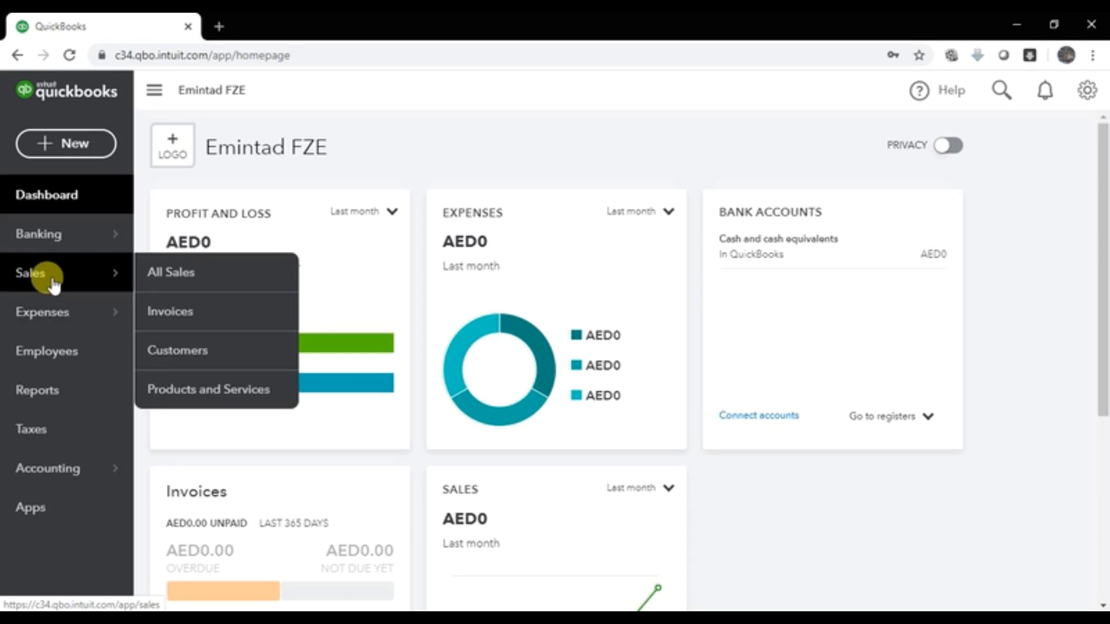
mouse_move(15, 308)
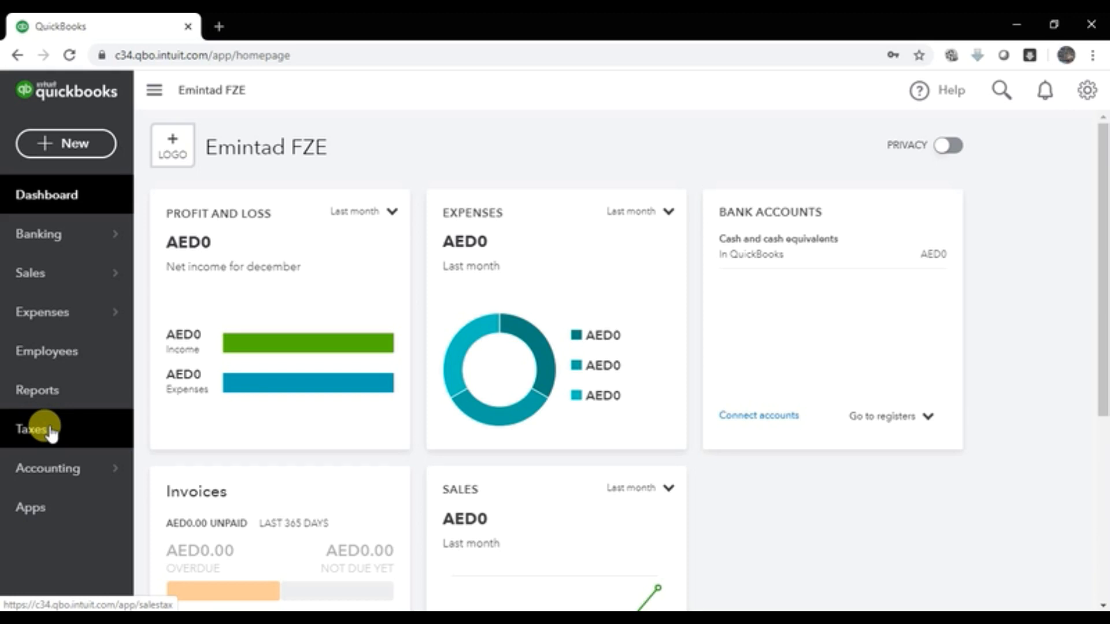
Step: Preview Accounting's Chart of Accounts and Reconcile options, then switch to the course PDF
mouse_move(55, 489)
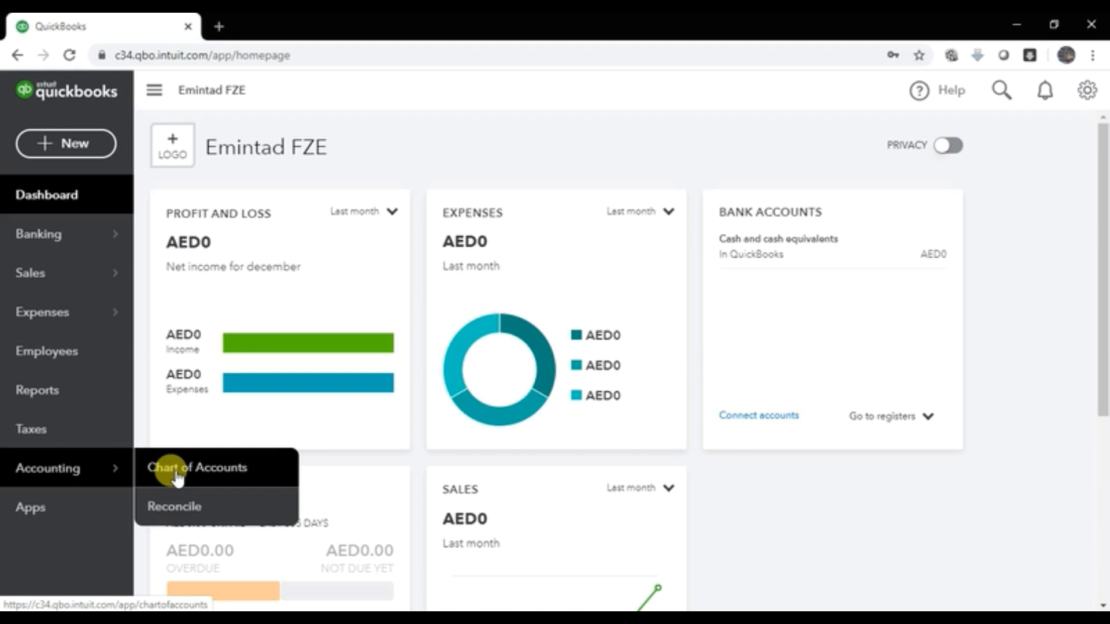
click(835, 618)
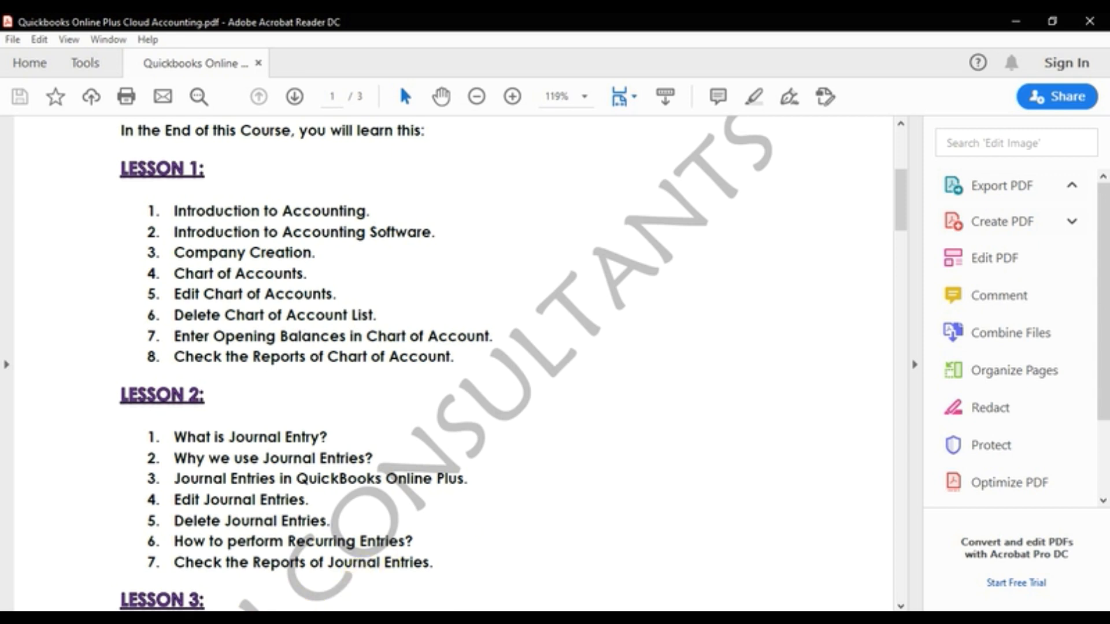
Step: Switch from Acrobat back to the QuickBooks Chrome window
mouse_move(259, 607)
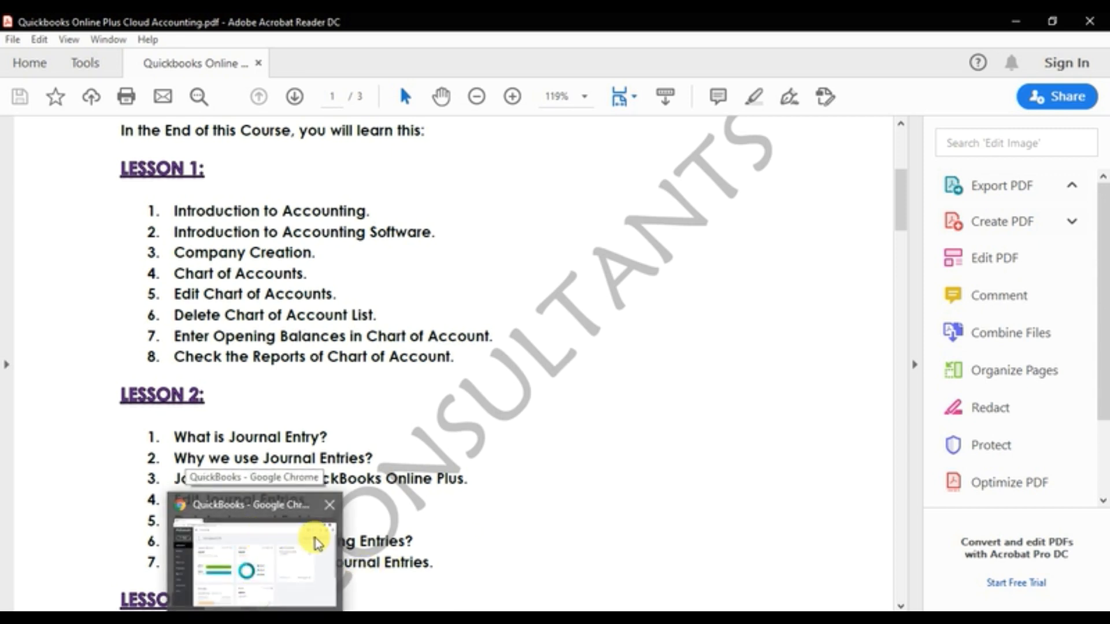
click(245, 545)
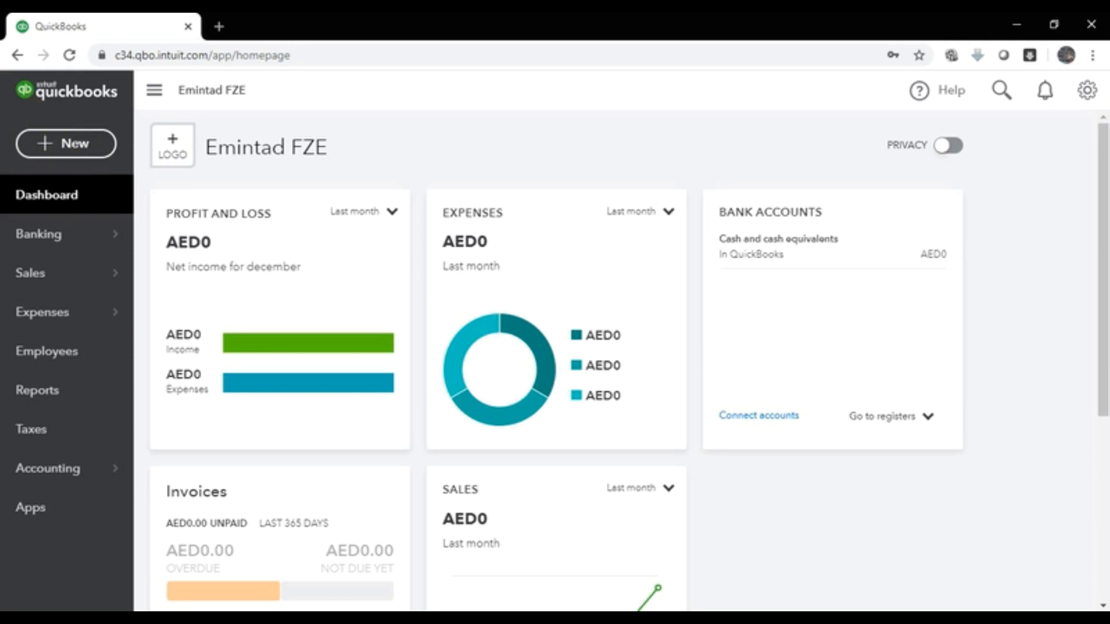
Step: Collapse and re-expand the navigation sidebar, then open the gear's company settings menu
click(147, 91)
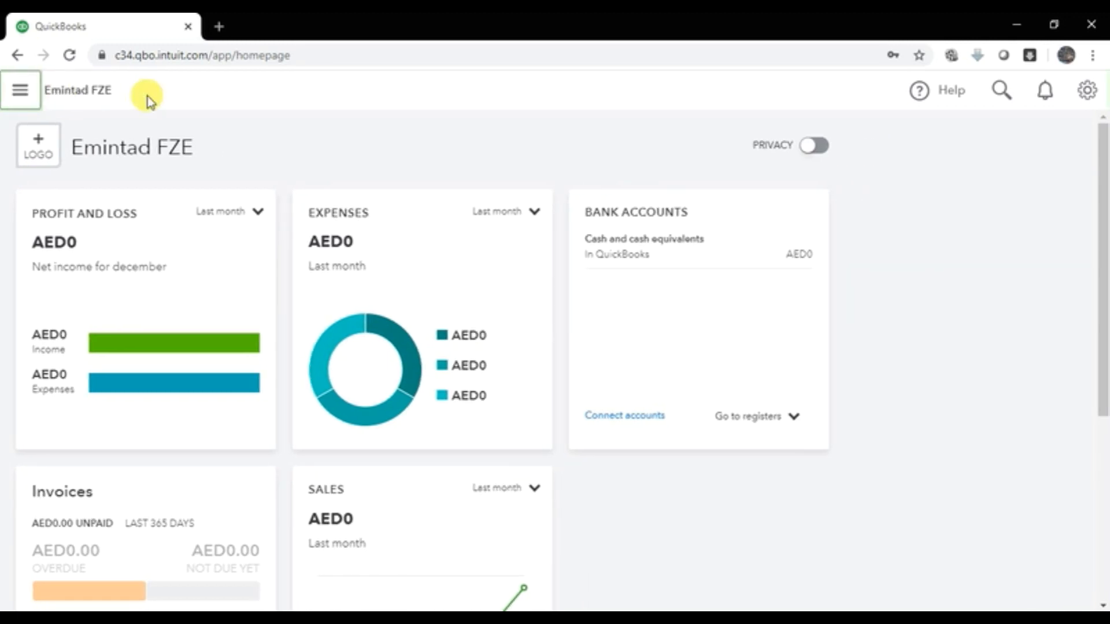
click(18, 91)
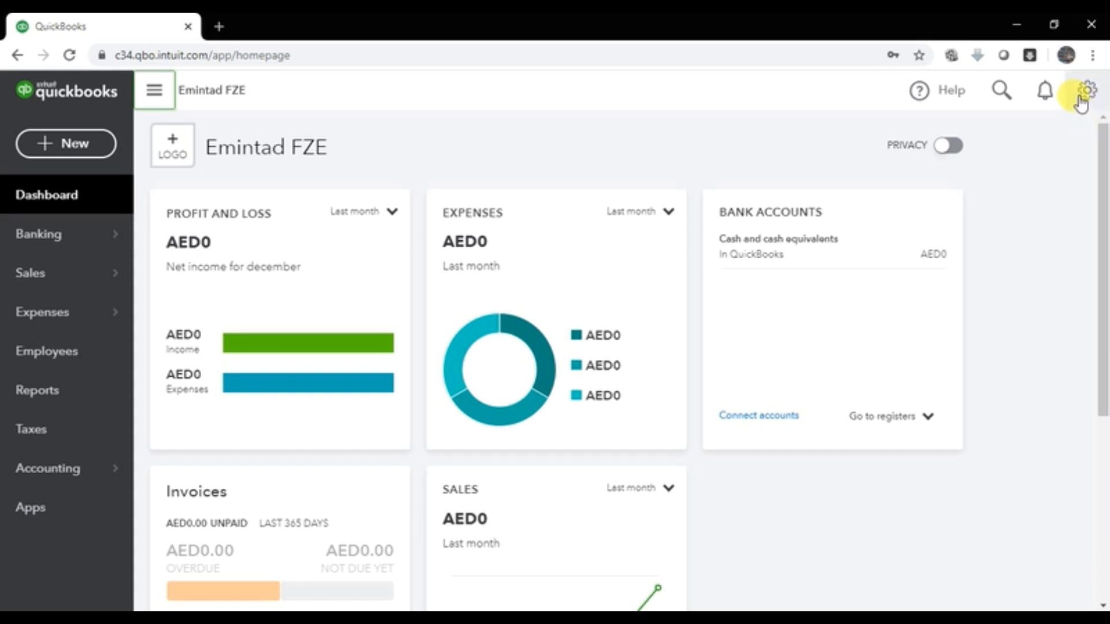
click(1086, 92)
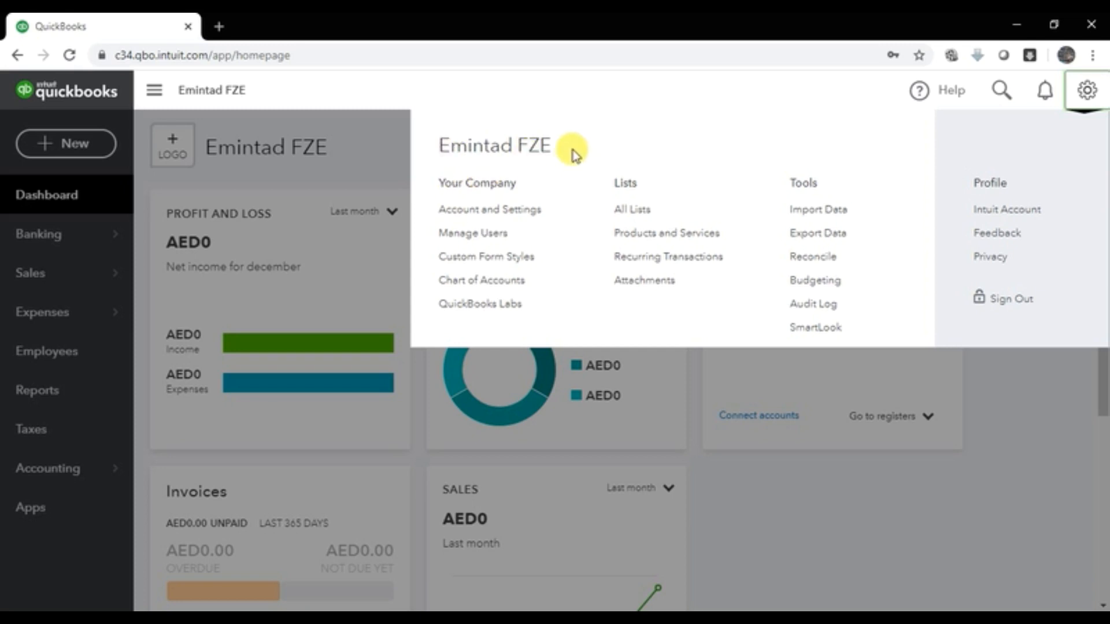
Step: Open Account and Settings to view Emintad FZE's Company tab
double_click(508, 220)
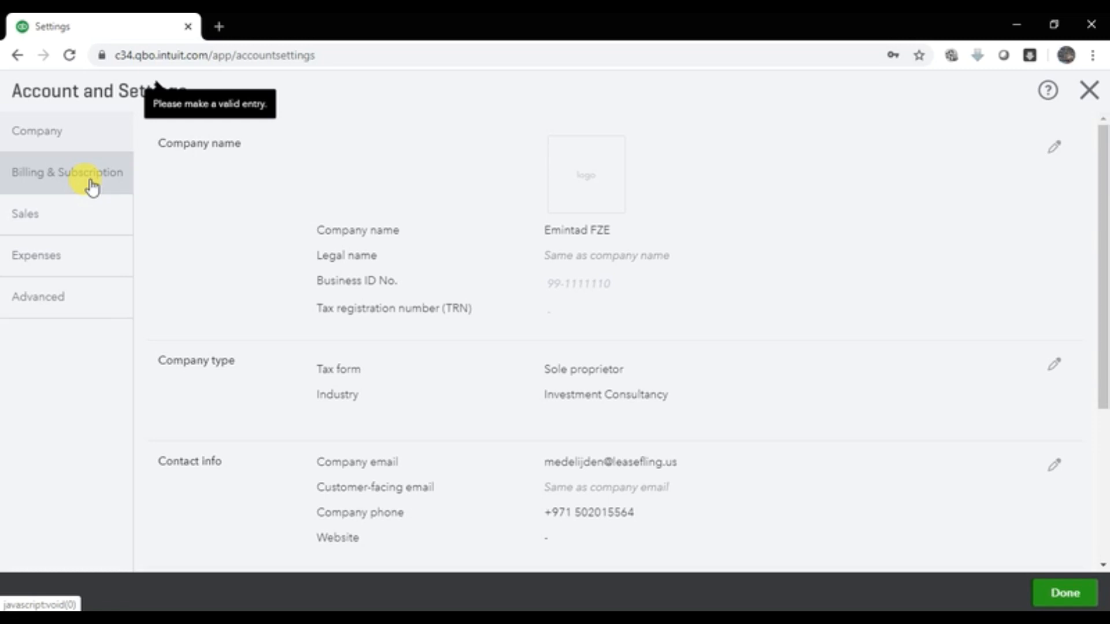
Step: Check the QuickBooks Plus trial under Billing & Subscription, then close Account and Settings
click(118, 184)
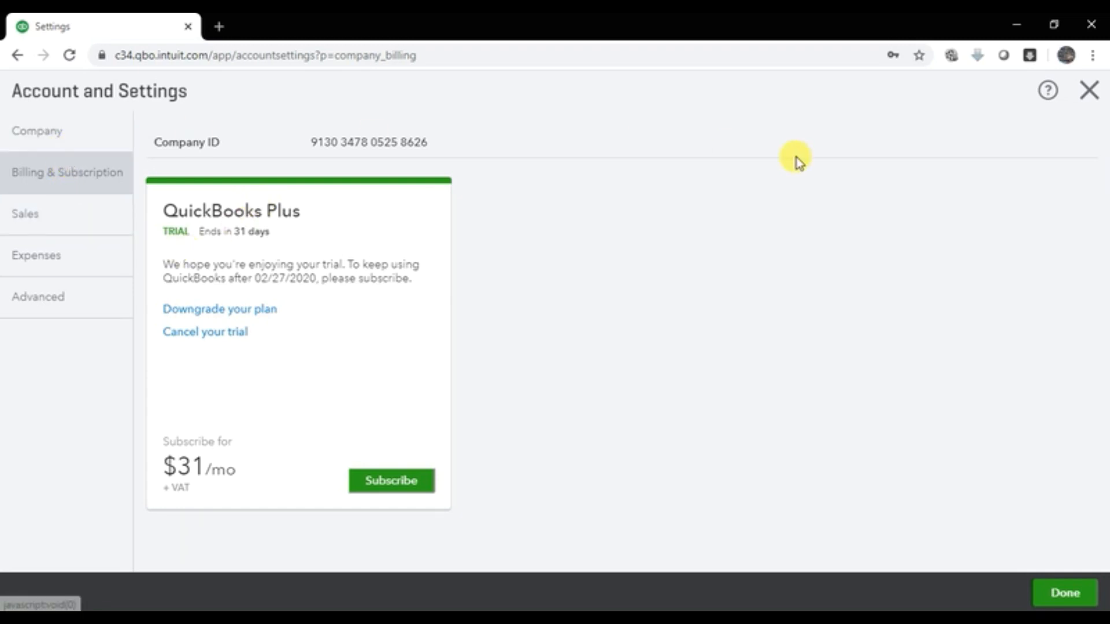
click(1086, 107)
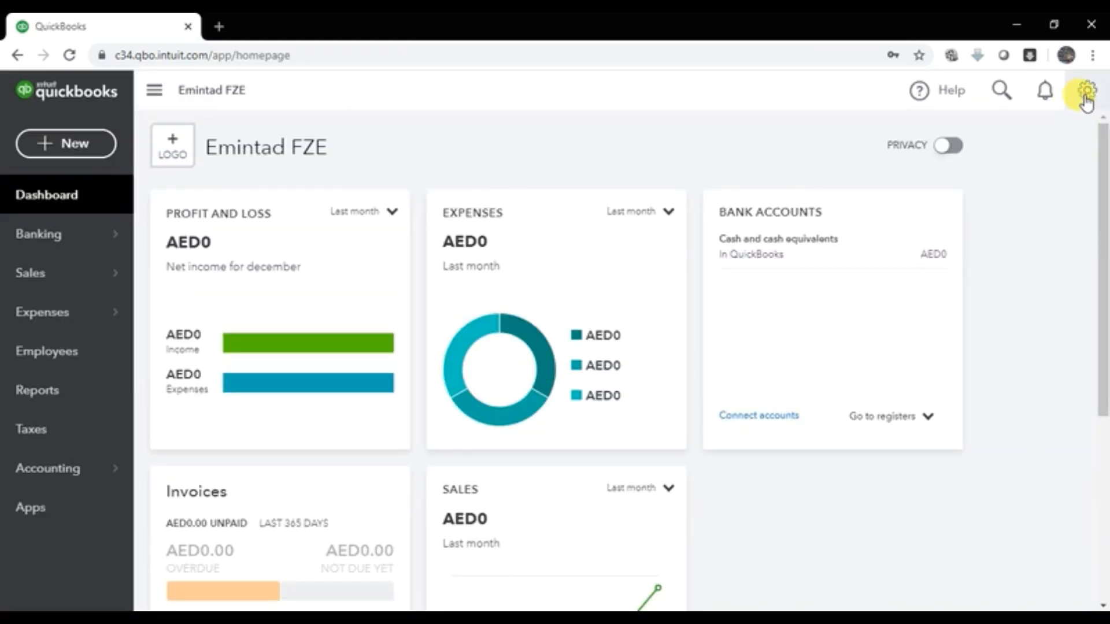
Step: Reopen Account and Settings from the gear menu and look through Emintad FZE's Company tab
click(1086, 93)
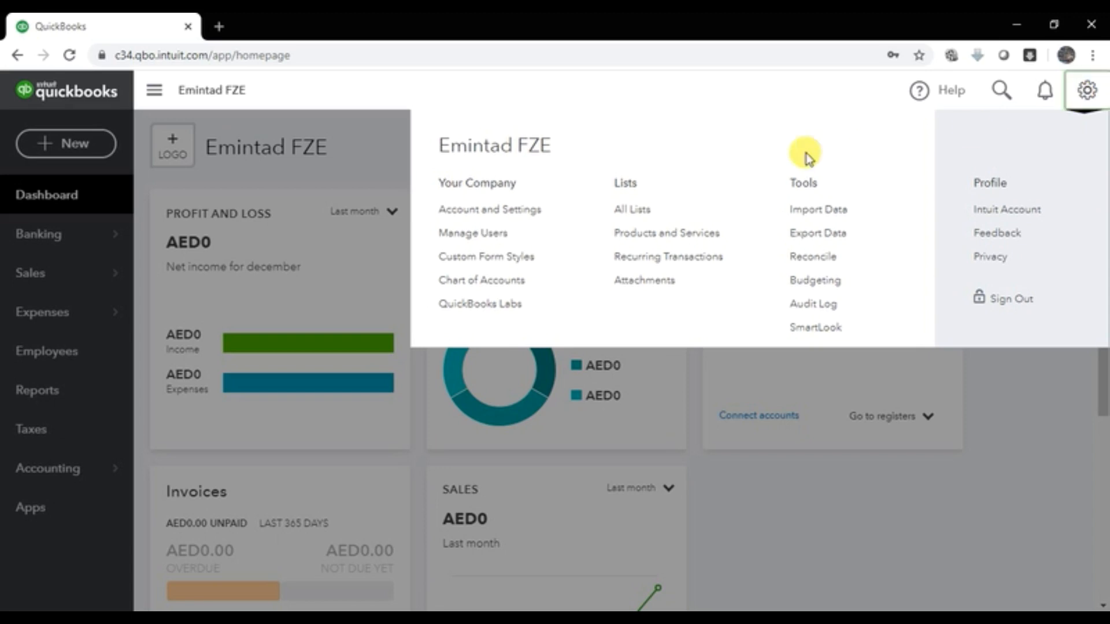
click(491, 212)
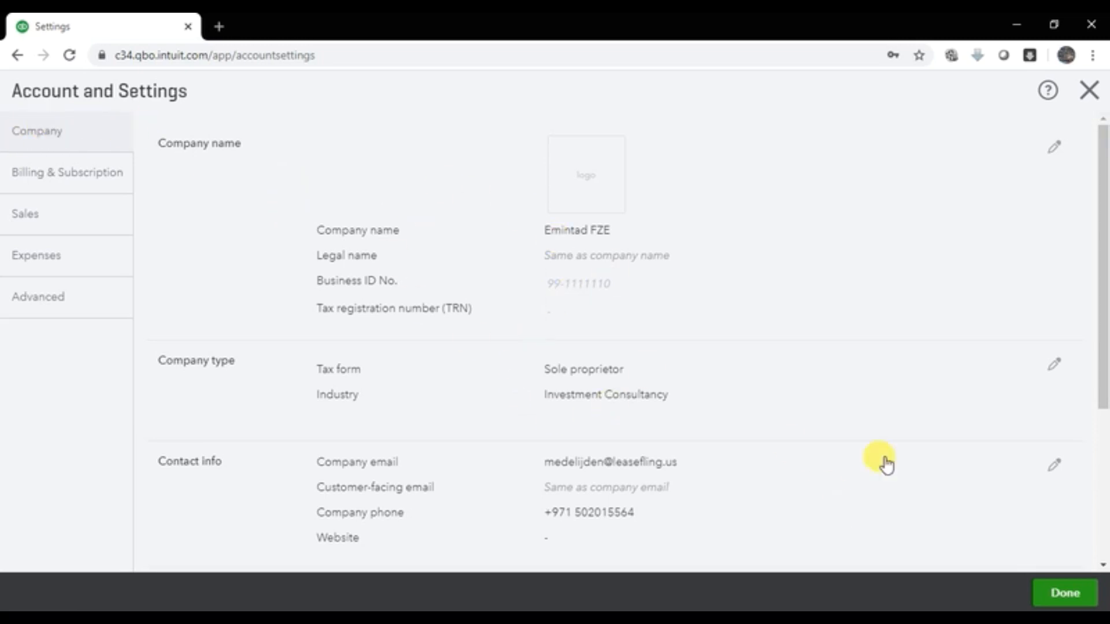
scroll(844, 299, down, 4)
scroll(916, 305, up, 3)
scroll(917, 306, up, 1)
scroll(918, 306, down, 4)
scroll(918, 307, up, 4)
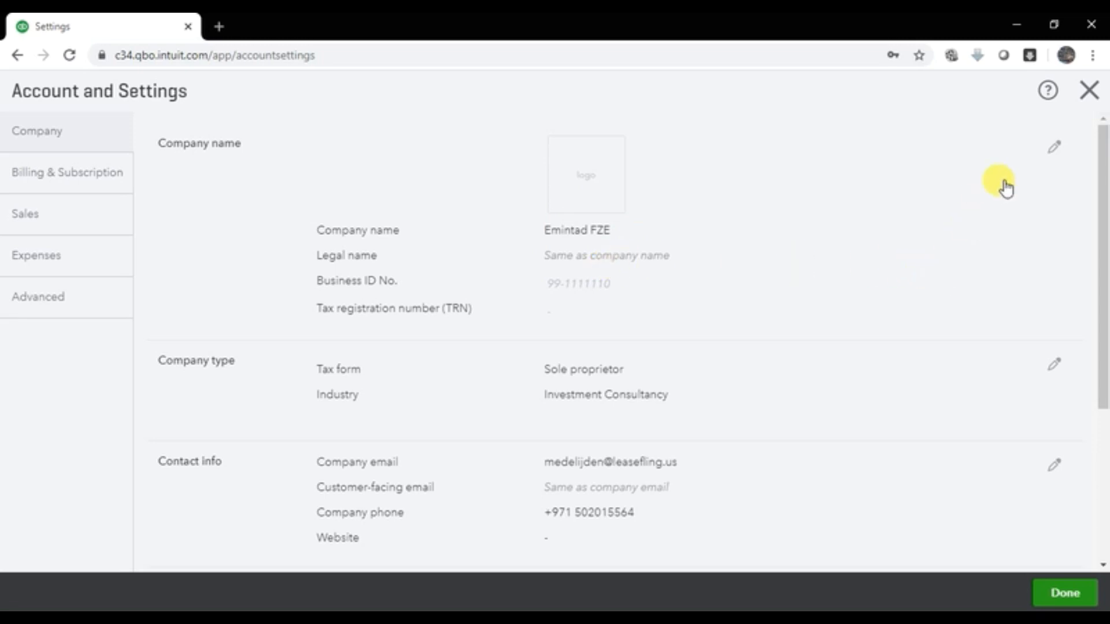
Step: Edit the Company name section and open the Logos dialog for a company logo
click(1055, 150)
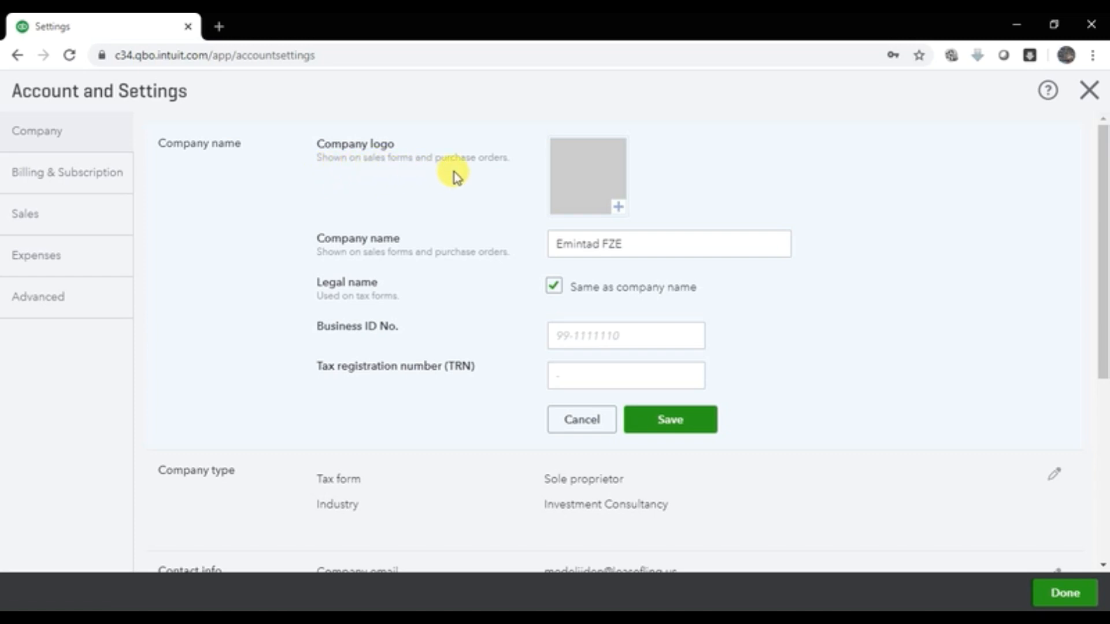
click(618, 209)
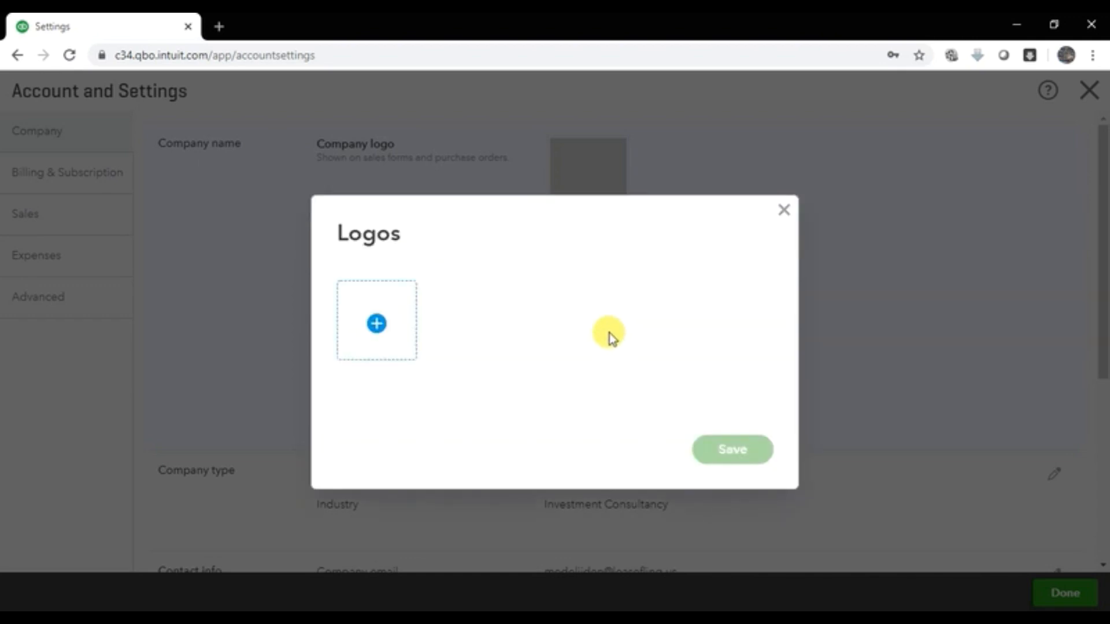
Step: Upload image 1 from Pictures > QuickBooks as the company logo and save it
click(378, 325)
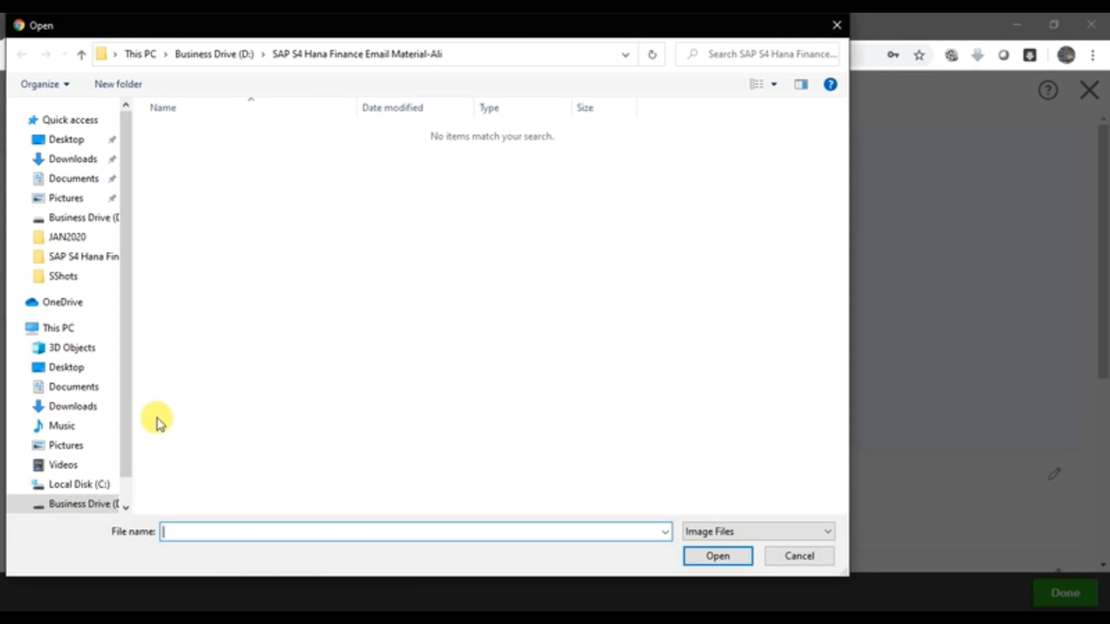
click(63, 446)
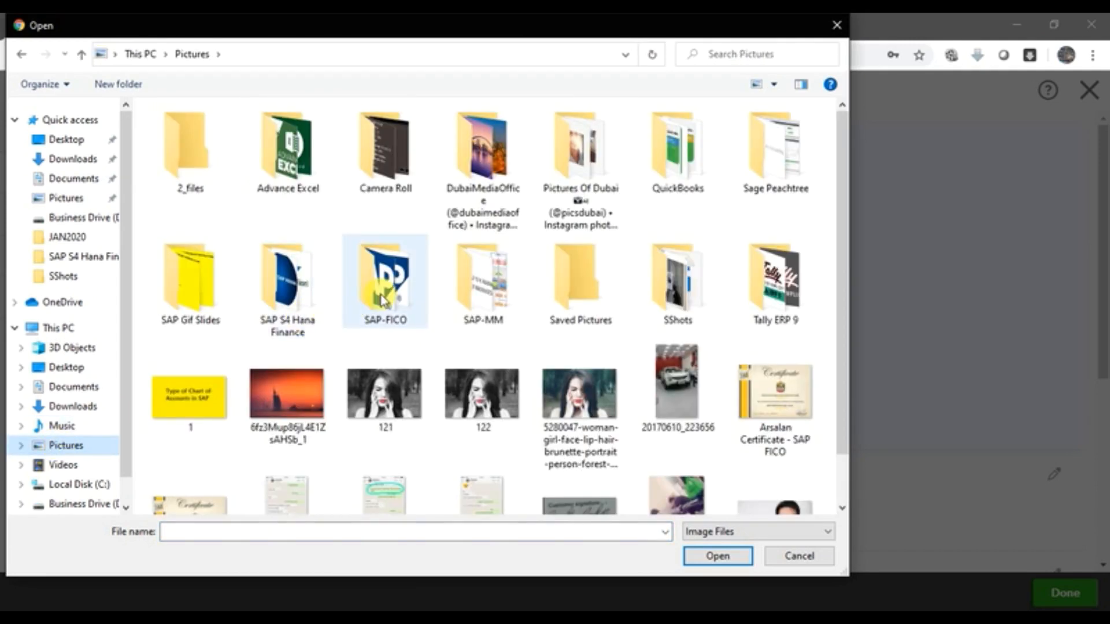
double_click(684, 154)
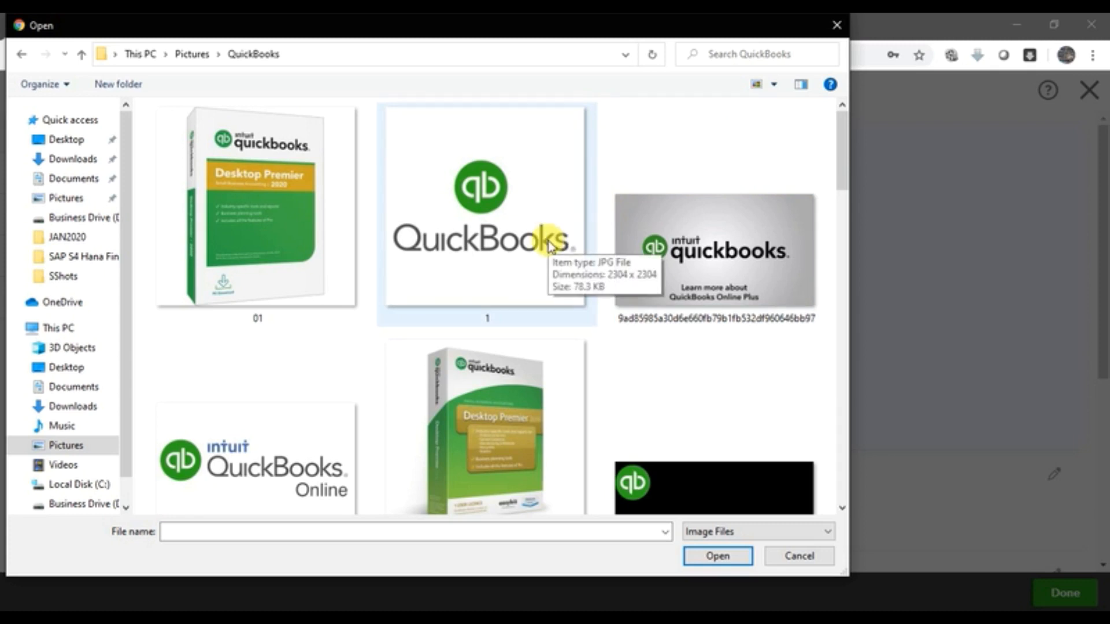
click(549, 244)
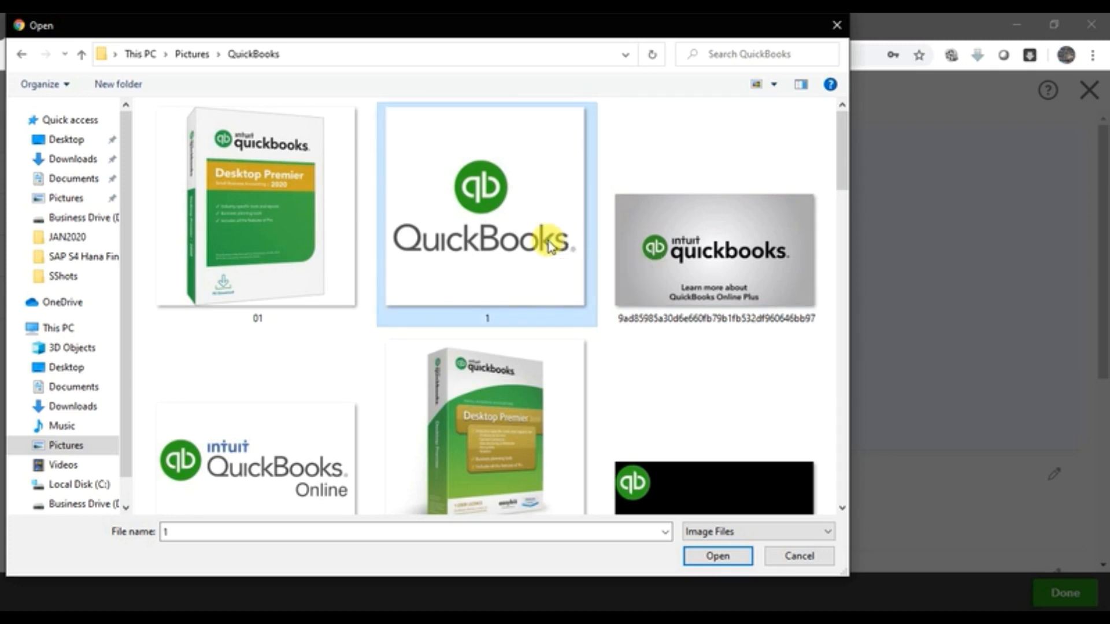
click(717, 556)
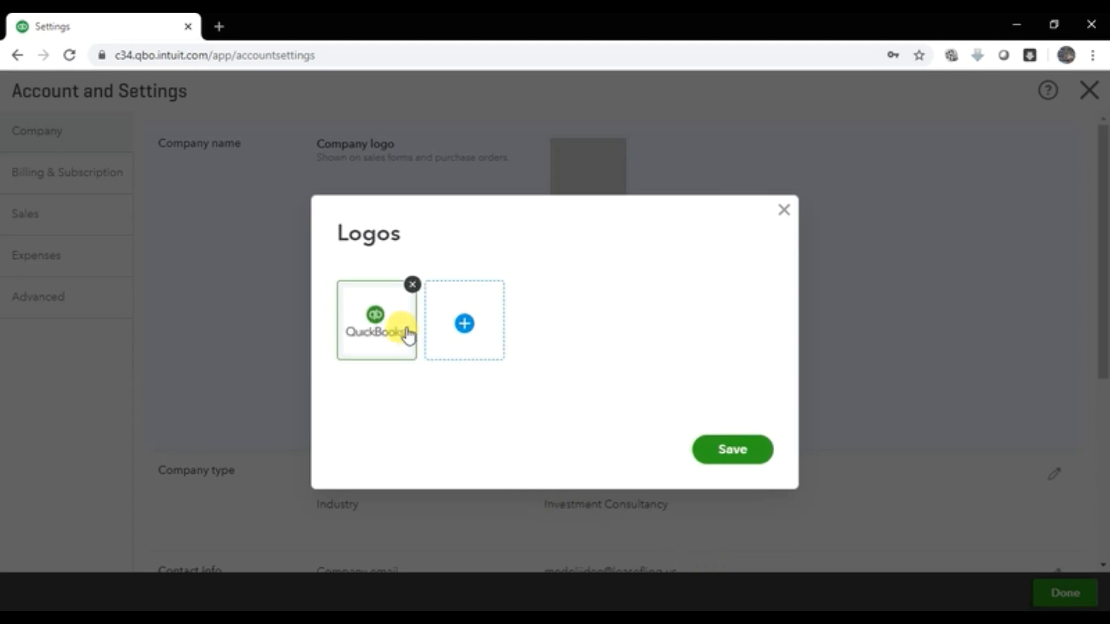
click(734, 454)
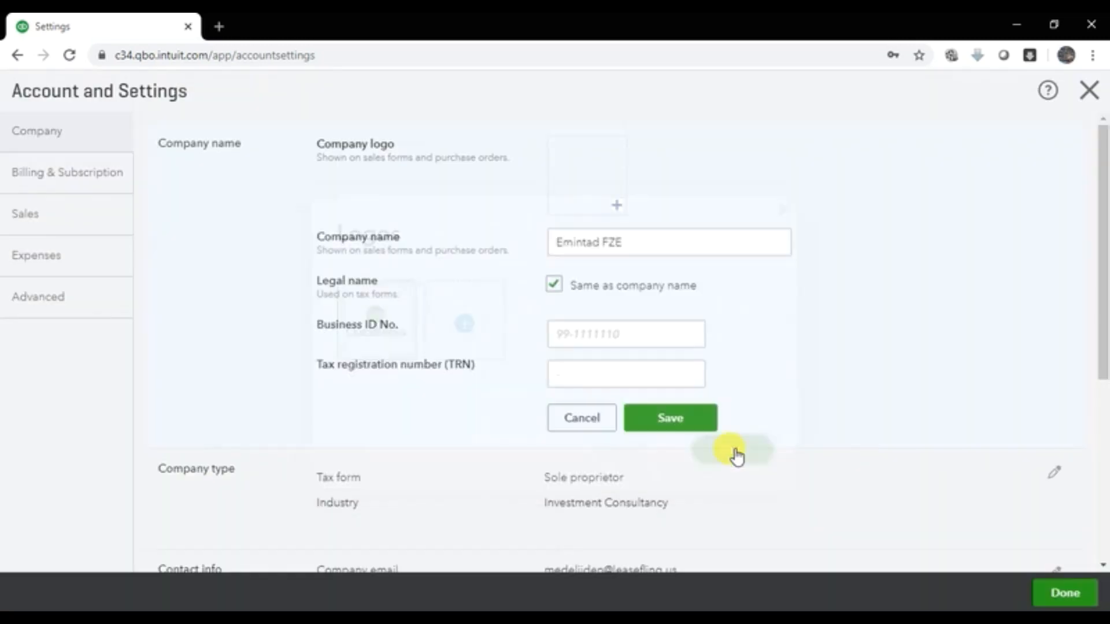
Step: Enter the company's Business ID number and TRN, then save the company name details
click(680, 236)
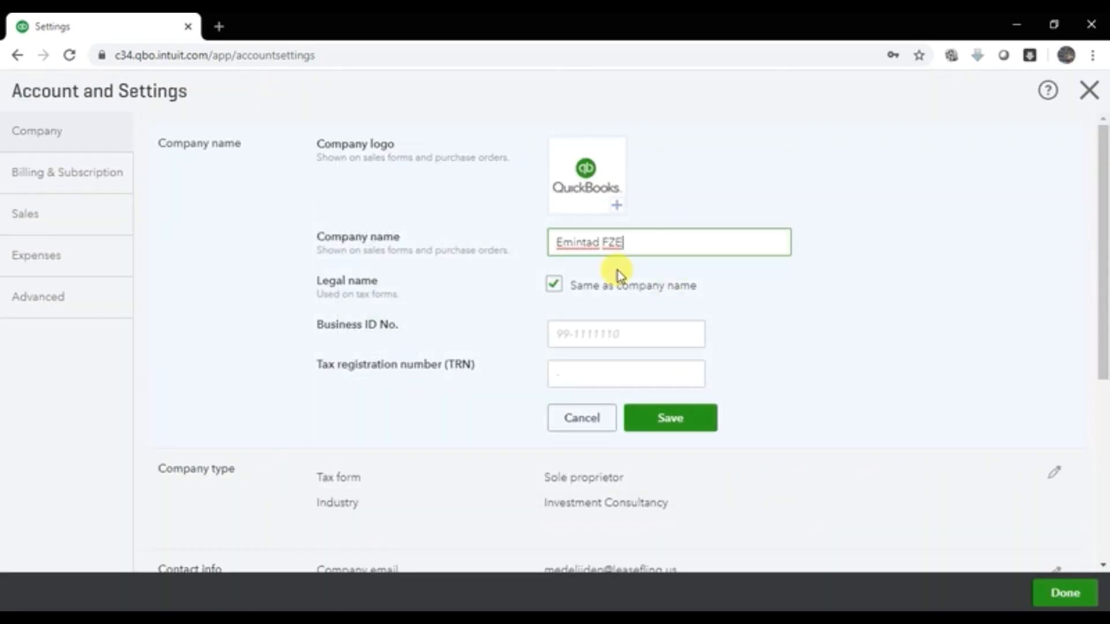
mouse_move(346, 325)
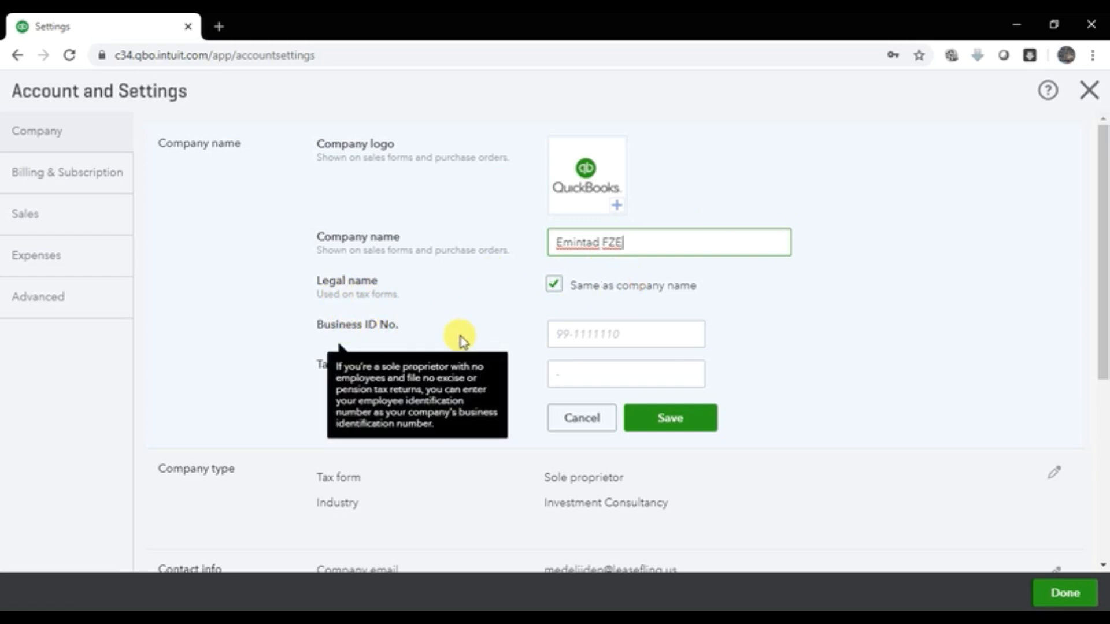
click(557, 334)
text(16690)
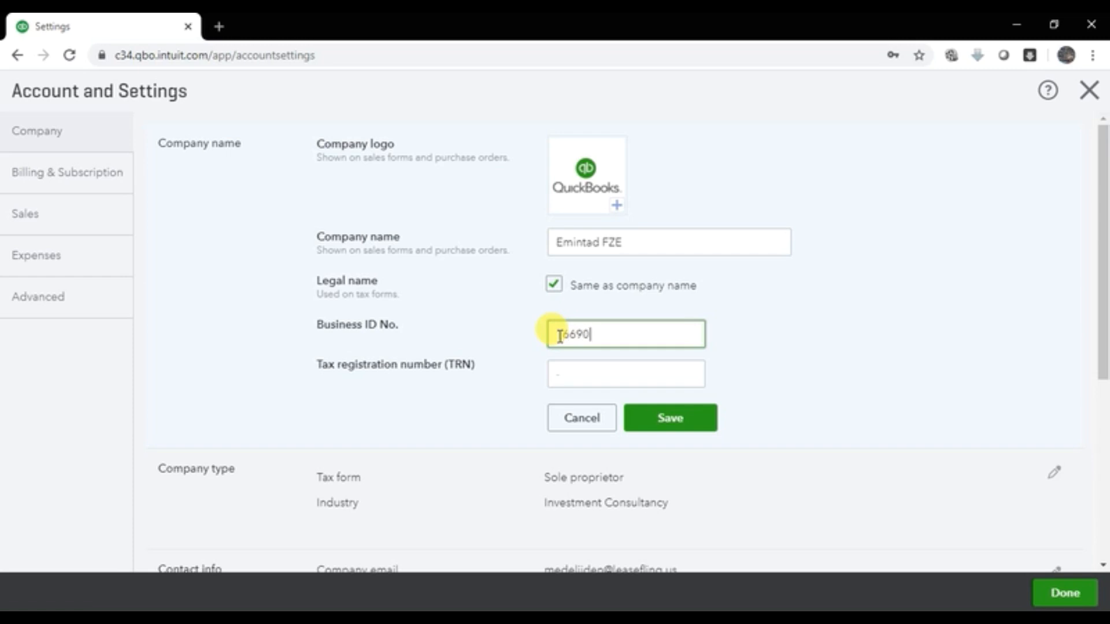
click(563, 377)
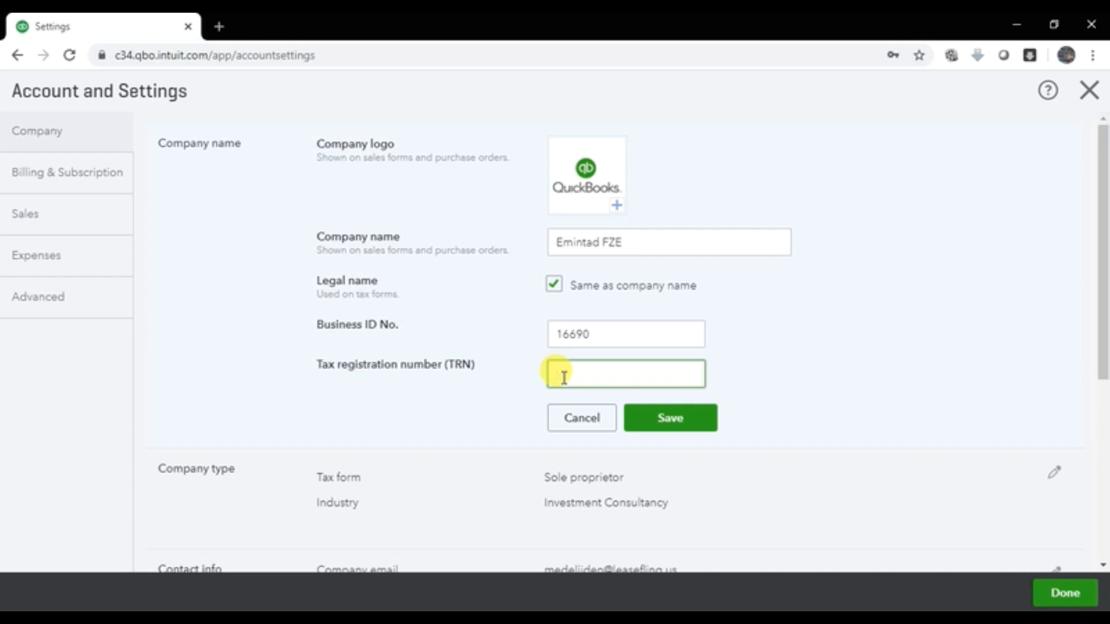
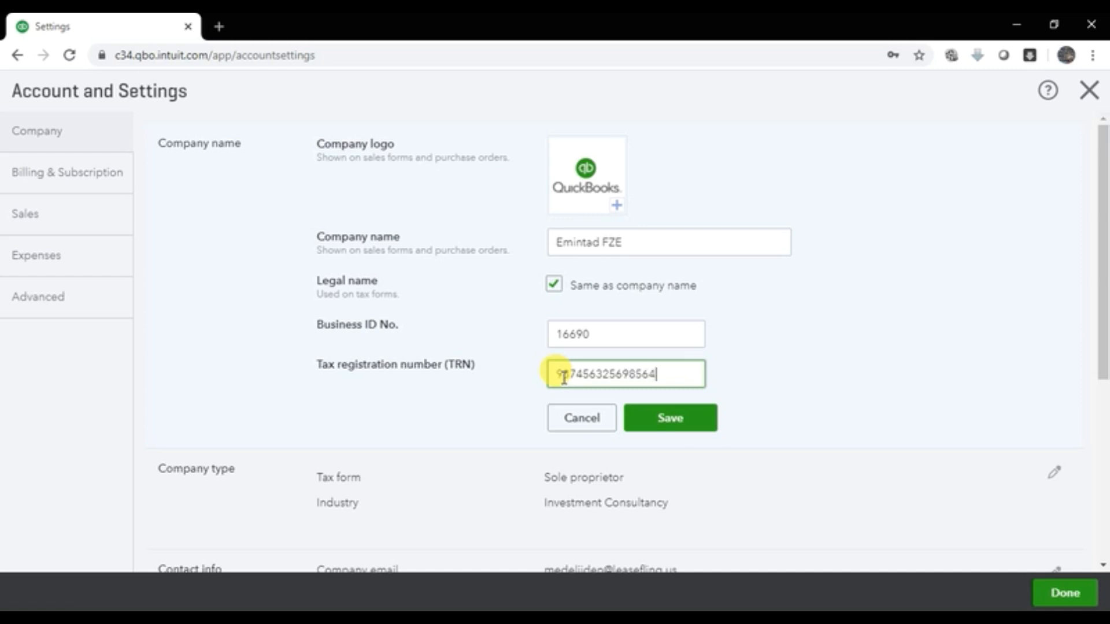
click(679, 426)
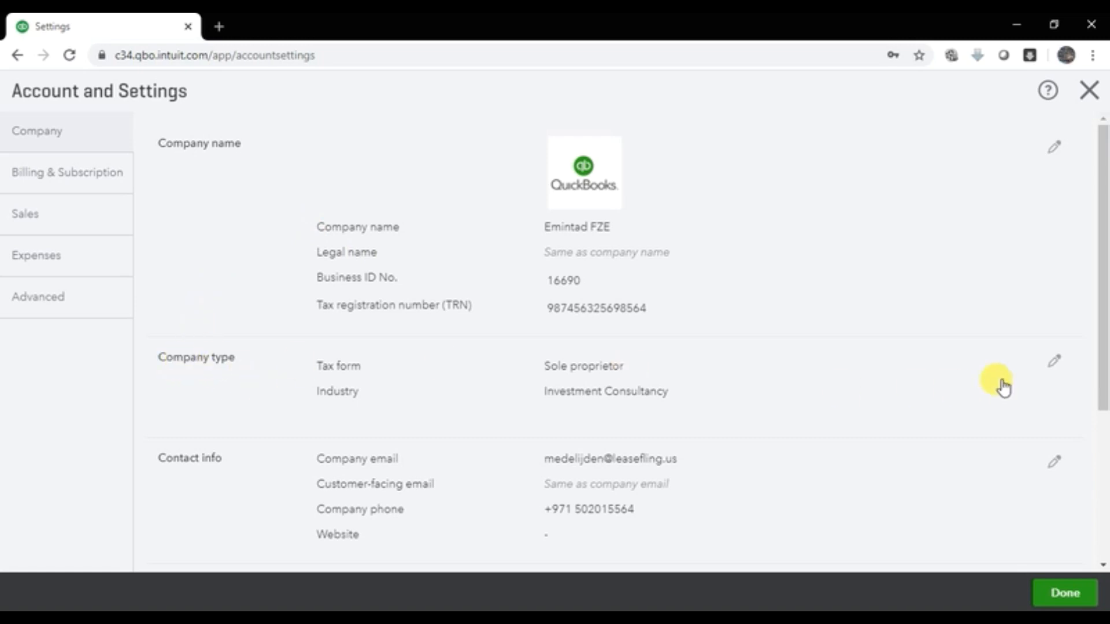
click(1063, 375)
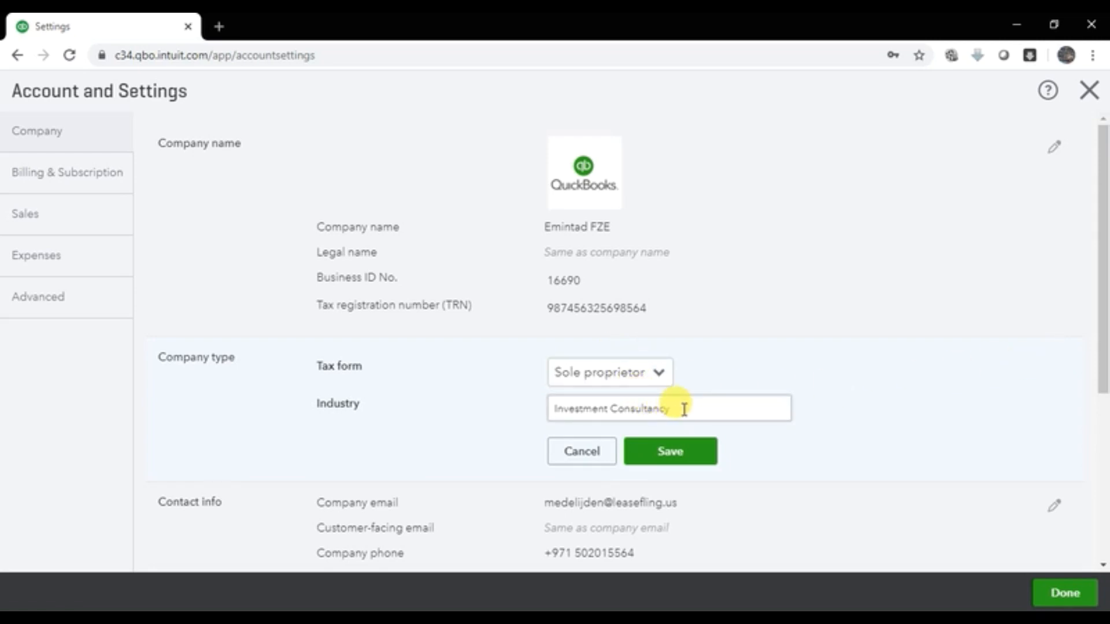
click(682, 451)
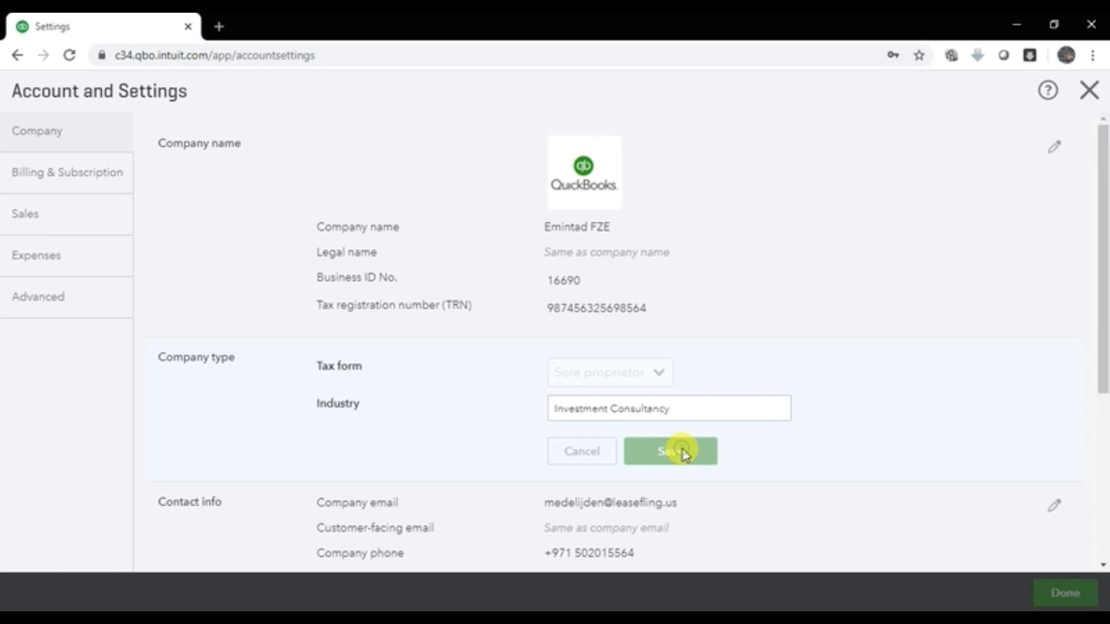
scroll(682, 455, down, 4)
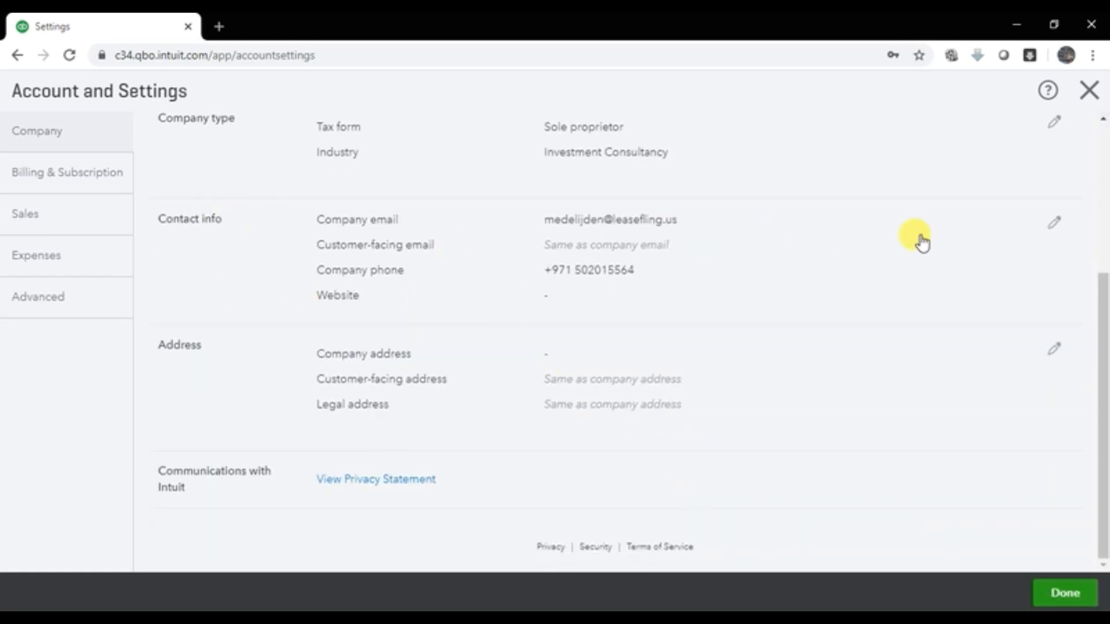
click(1054, 223)
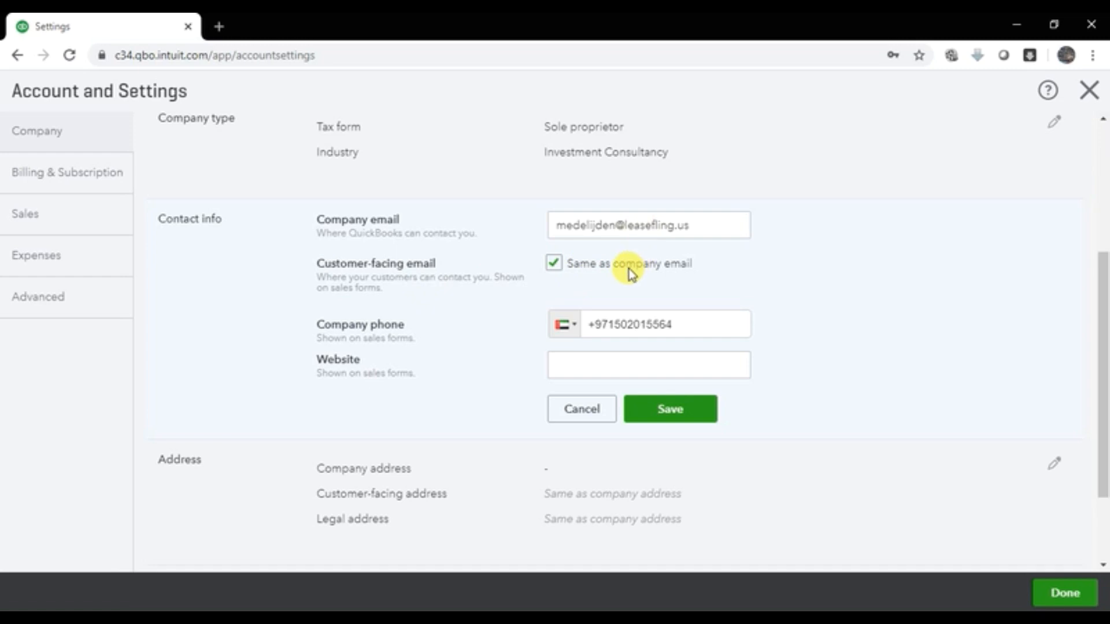
click(554, 264)
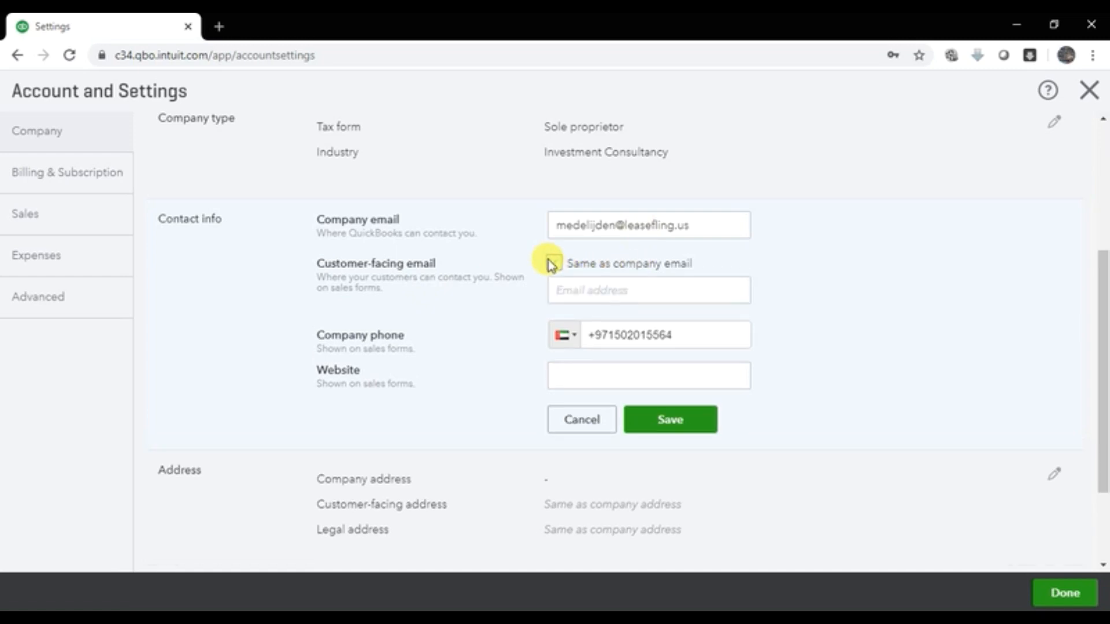
click(587, 291)
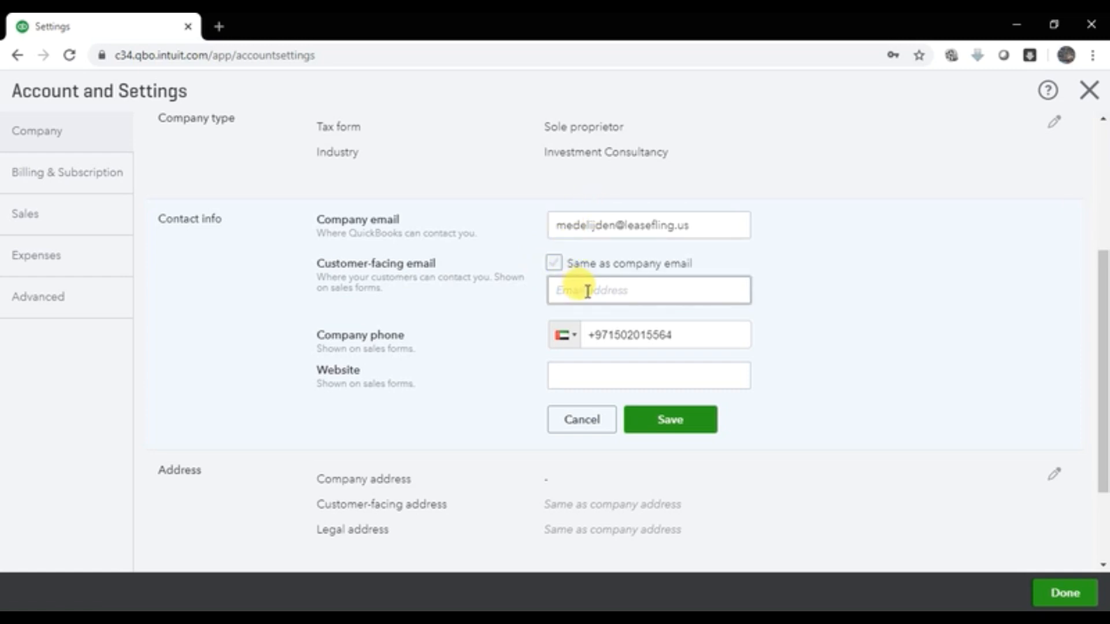
click(554, 263)
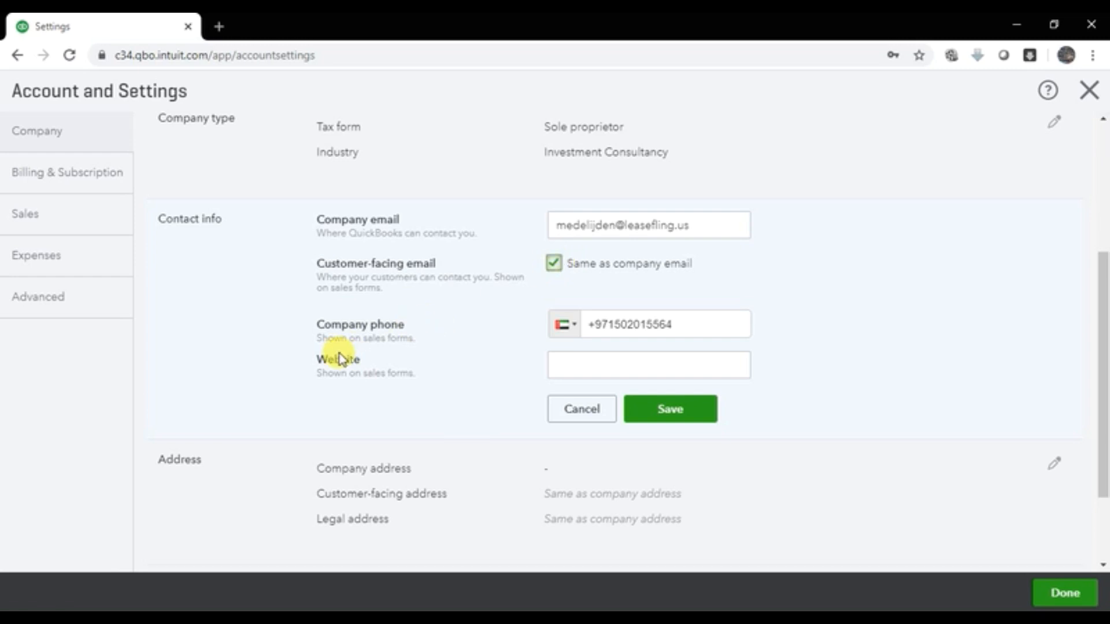
click(670, 368)
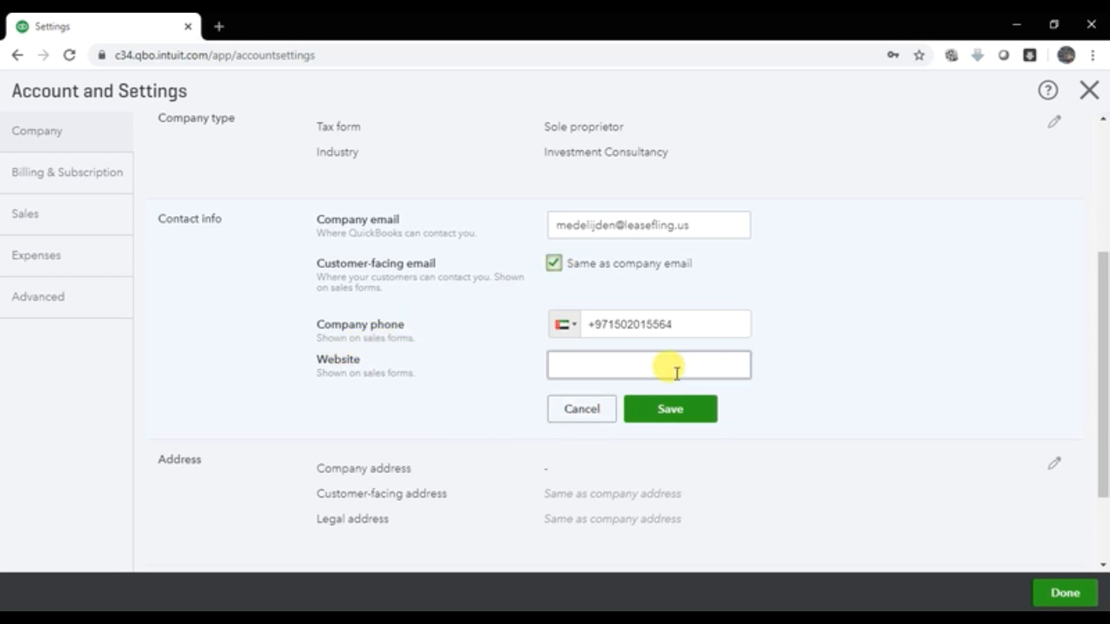
click(726, 329)
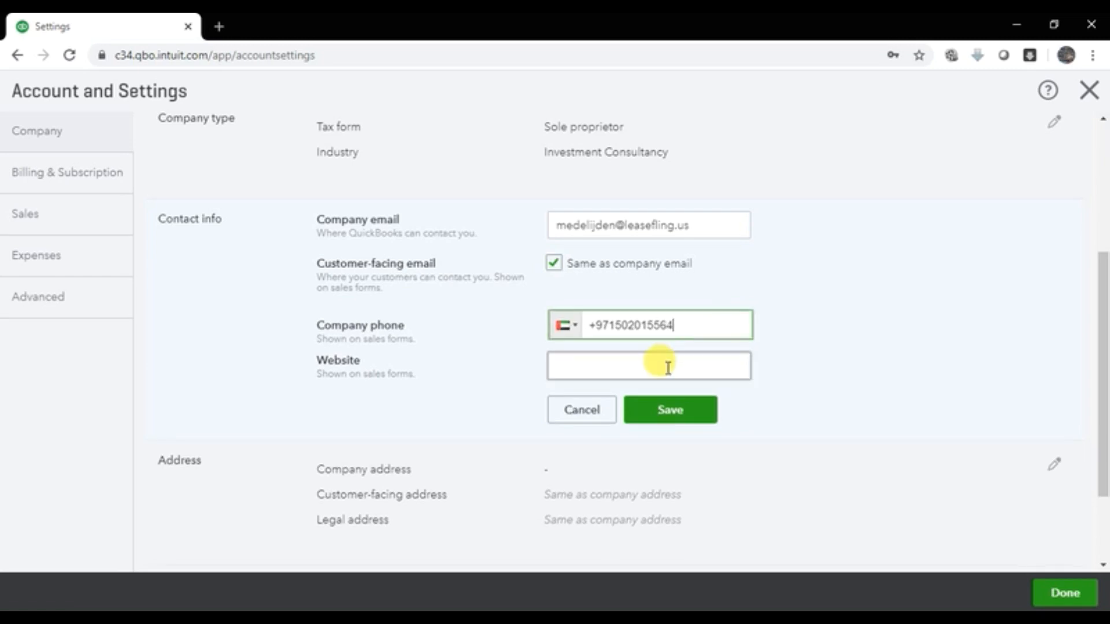
click(667, 368)
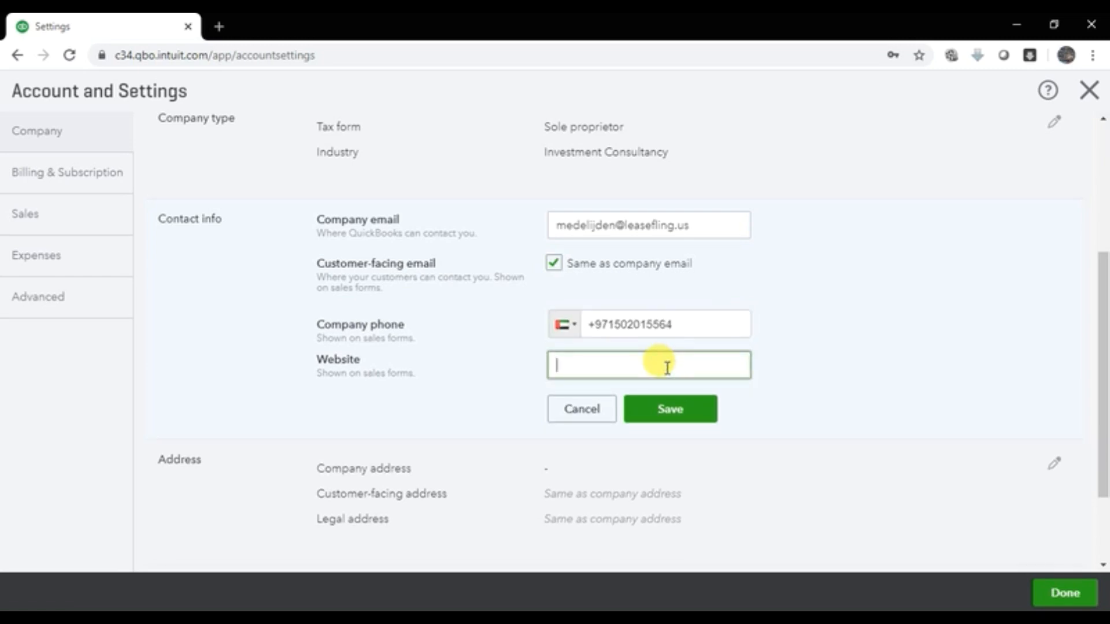
text(www.sm-consultant)
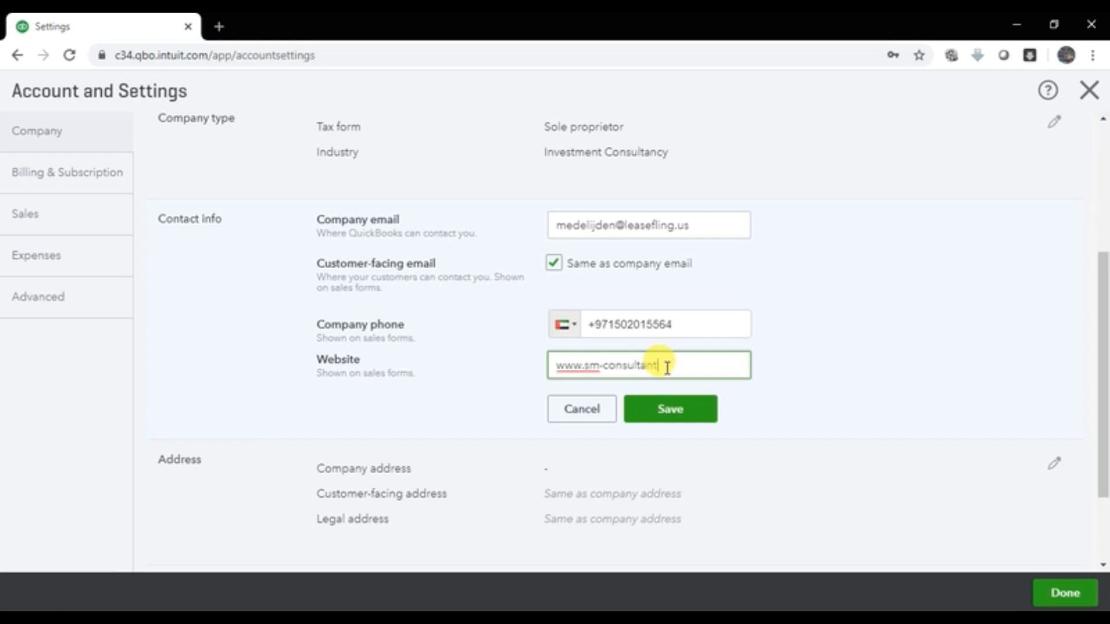
text(s.com)
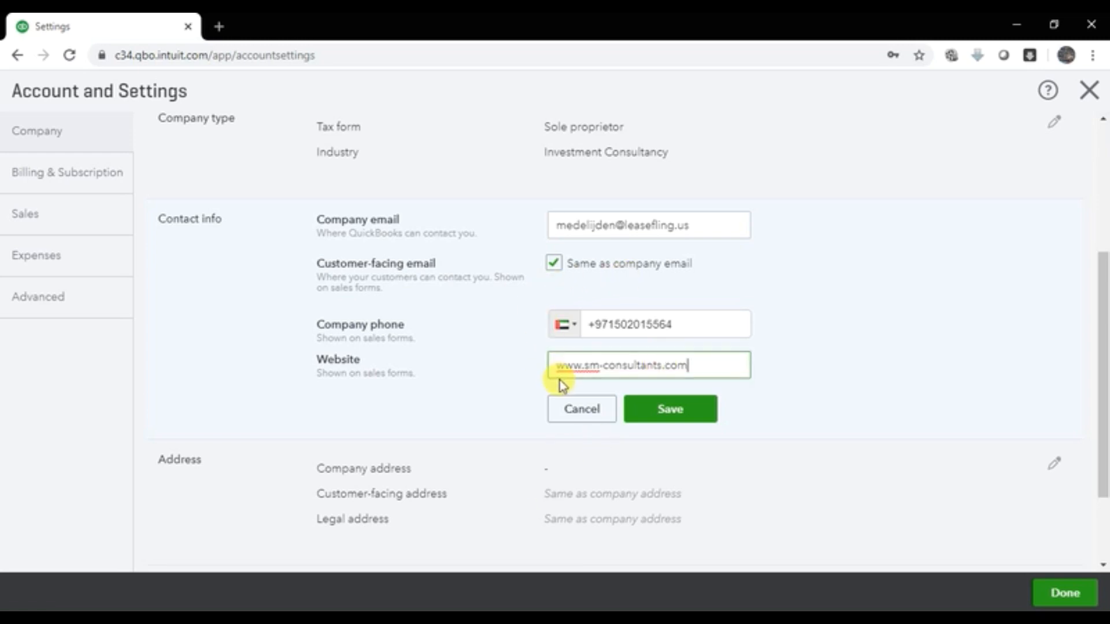
click(672, 411)
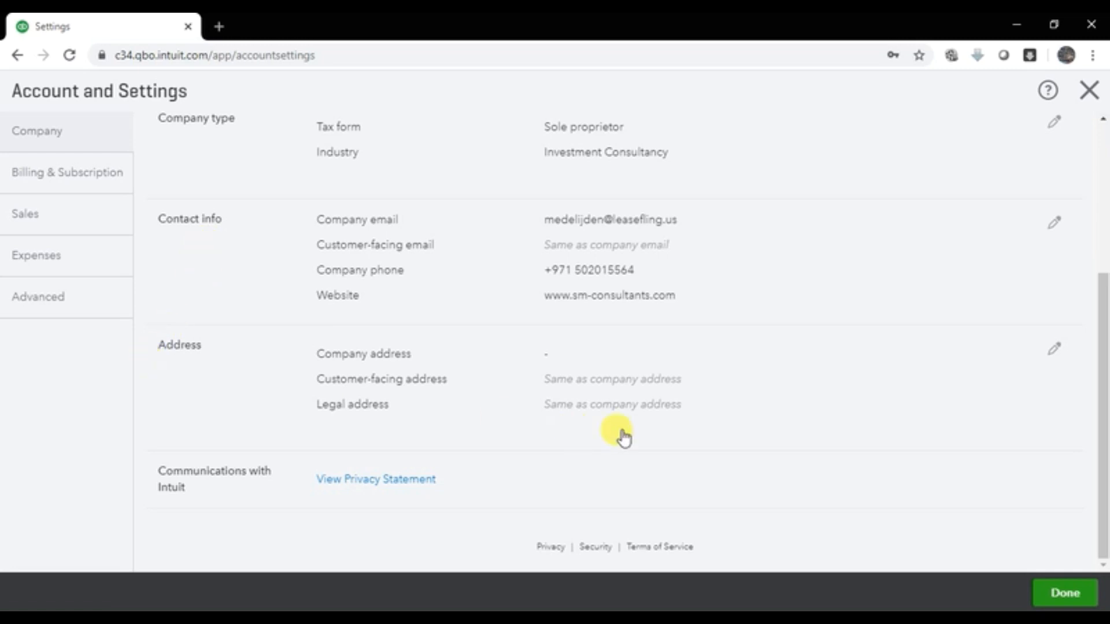
Step: Enter the company's street address in the Address editor
click(1054, 352)
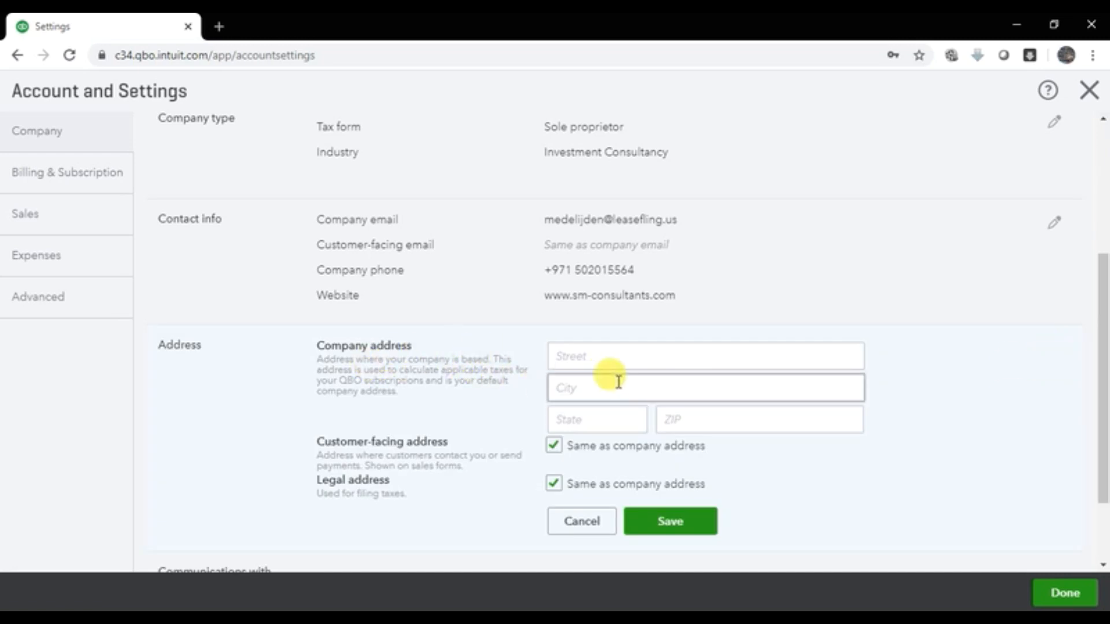
click(616, 357)
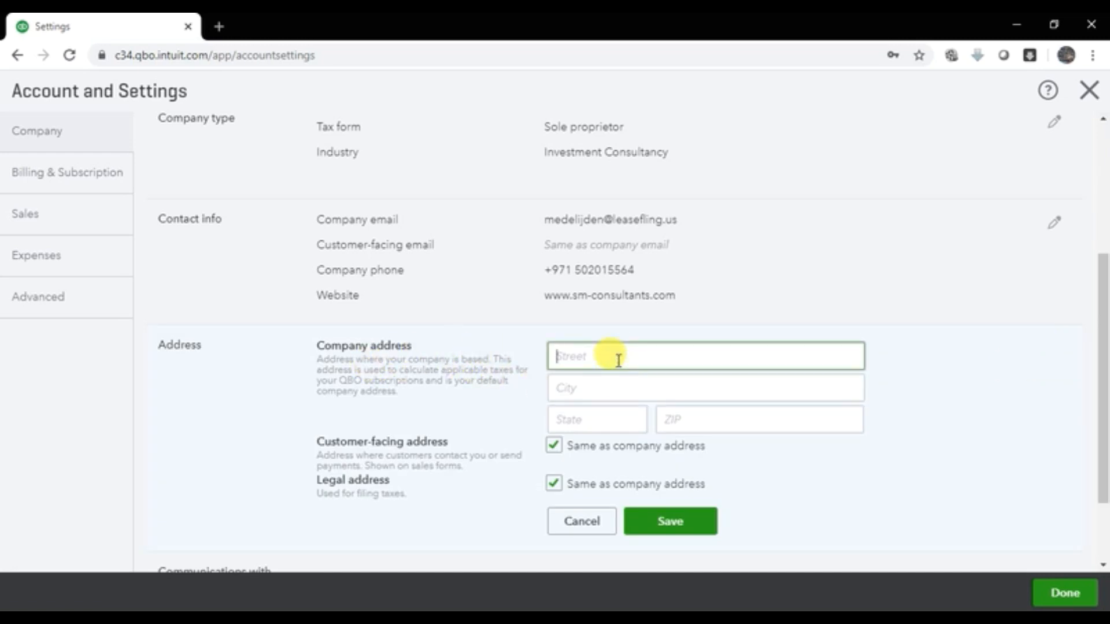
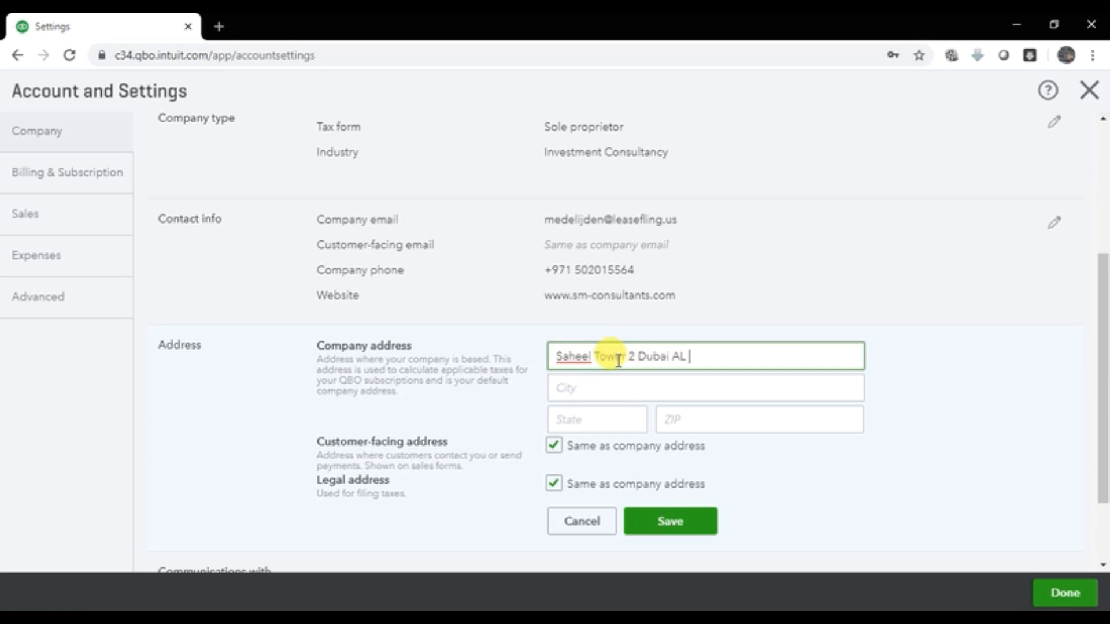
Step: Add Dubai as city and state plus the ZIP code, then save the address
key(Tab)
text(Dubai)
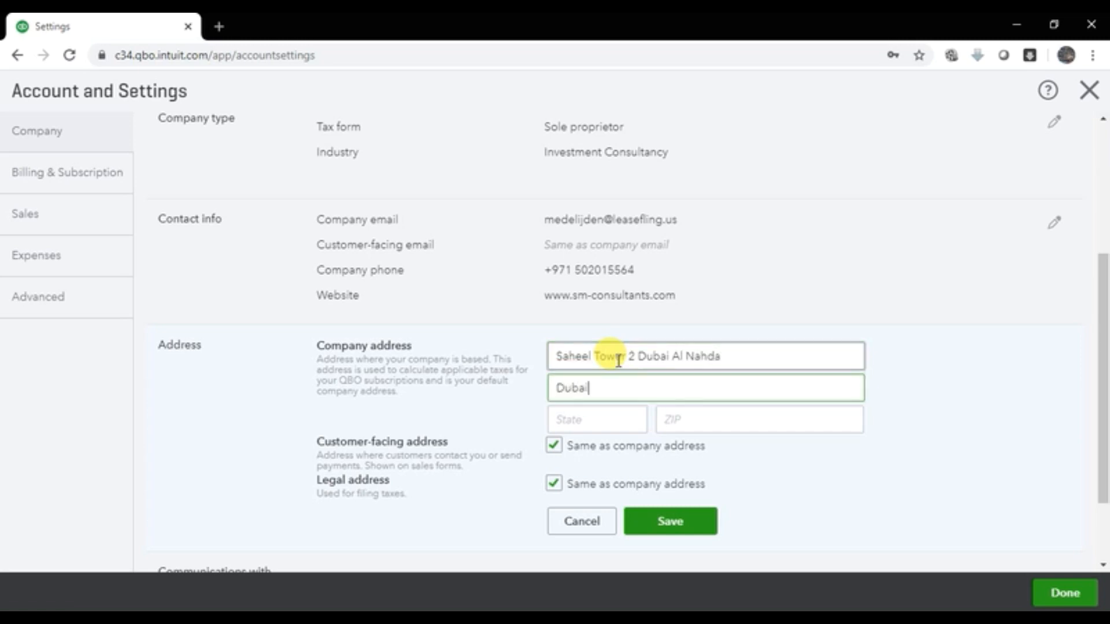
key(Tab)
text(Dubai)
key(Tab)
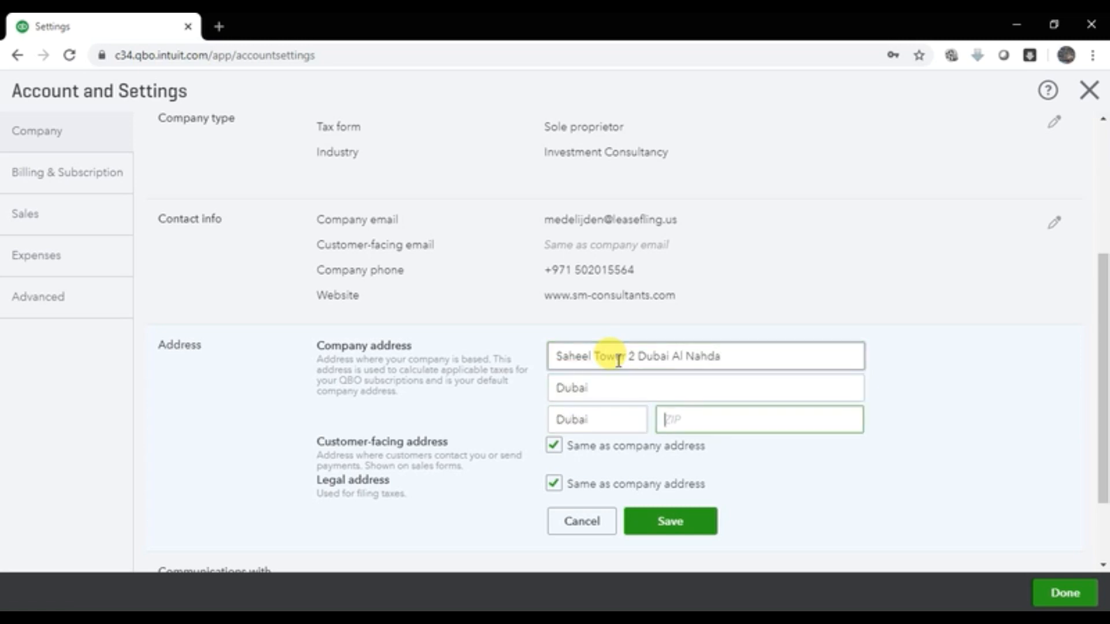
text(00000)
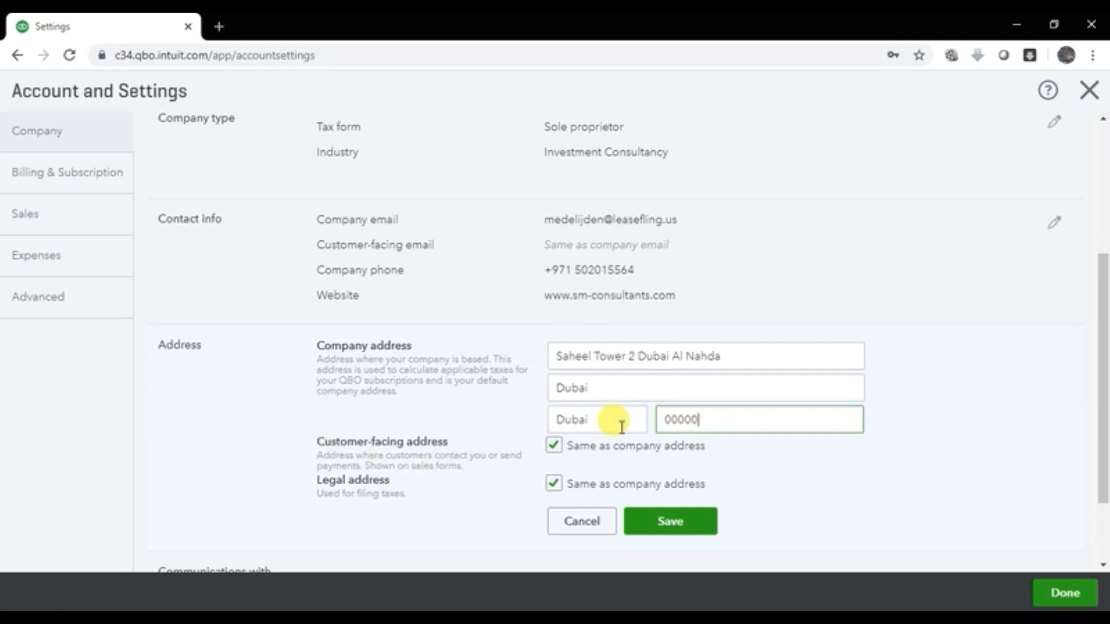
click(705, 520)
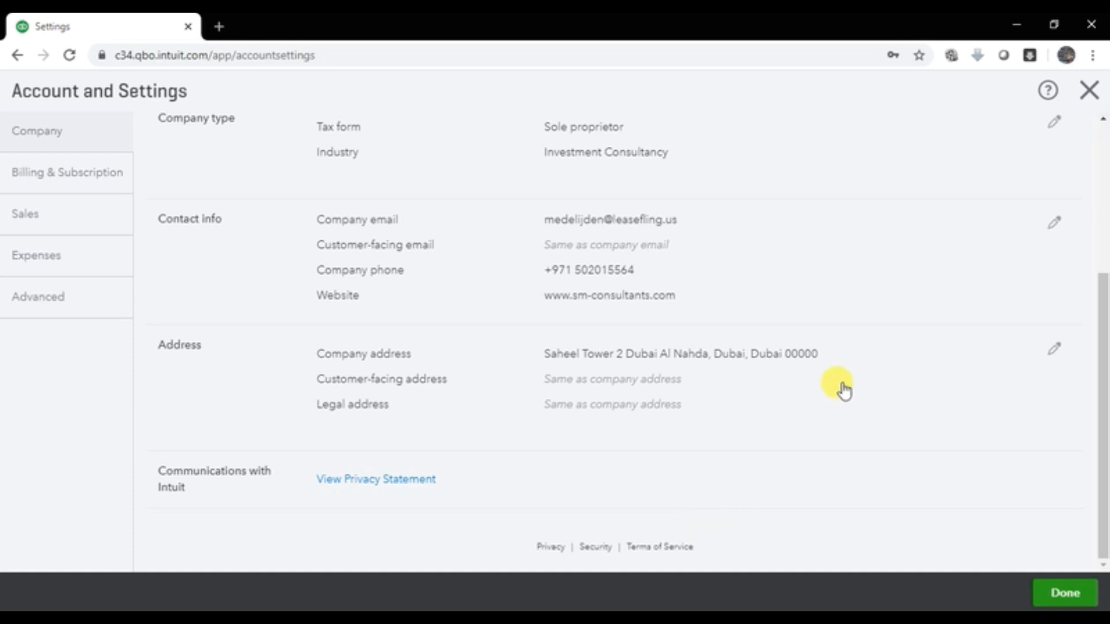
Step: Look over the saved Company details, then view the QuickBooks Plus trial under Billing & Subscription
scroll(728, 365, up, 5)
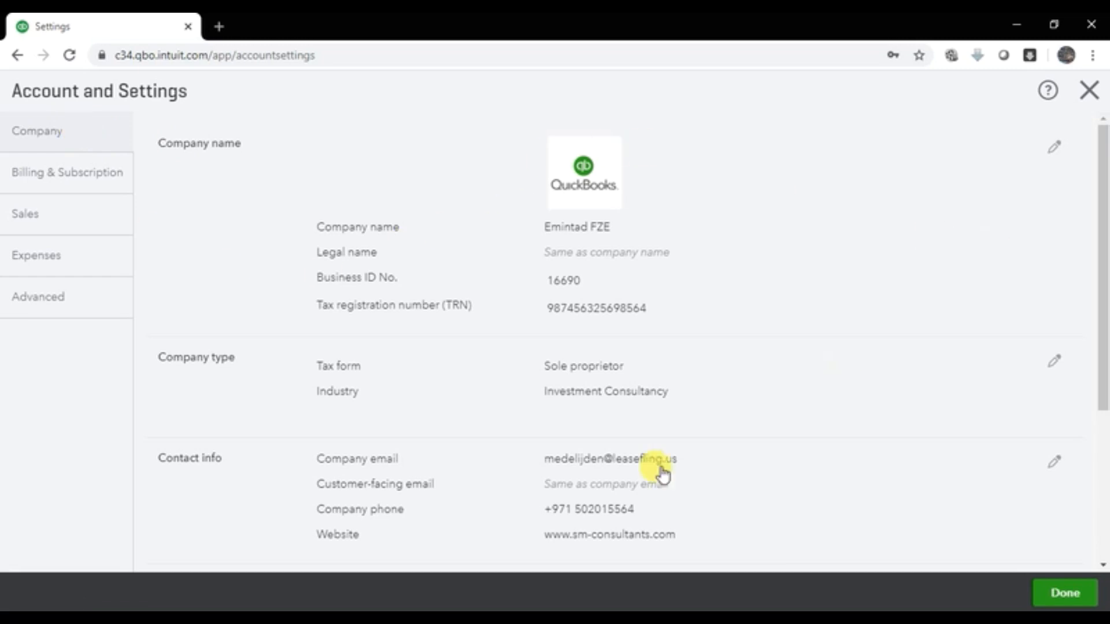
scroll(462, 405, down, 1)
scroll(464, 411, down, 1)
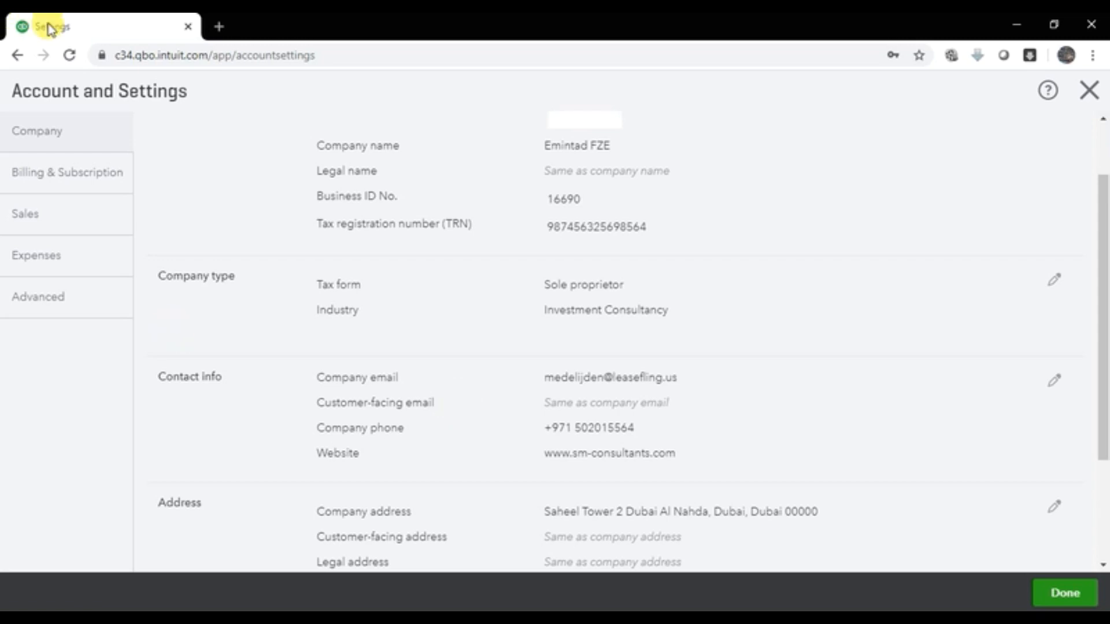
click(67, 193)
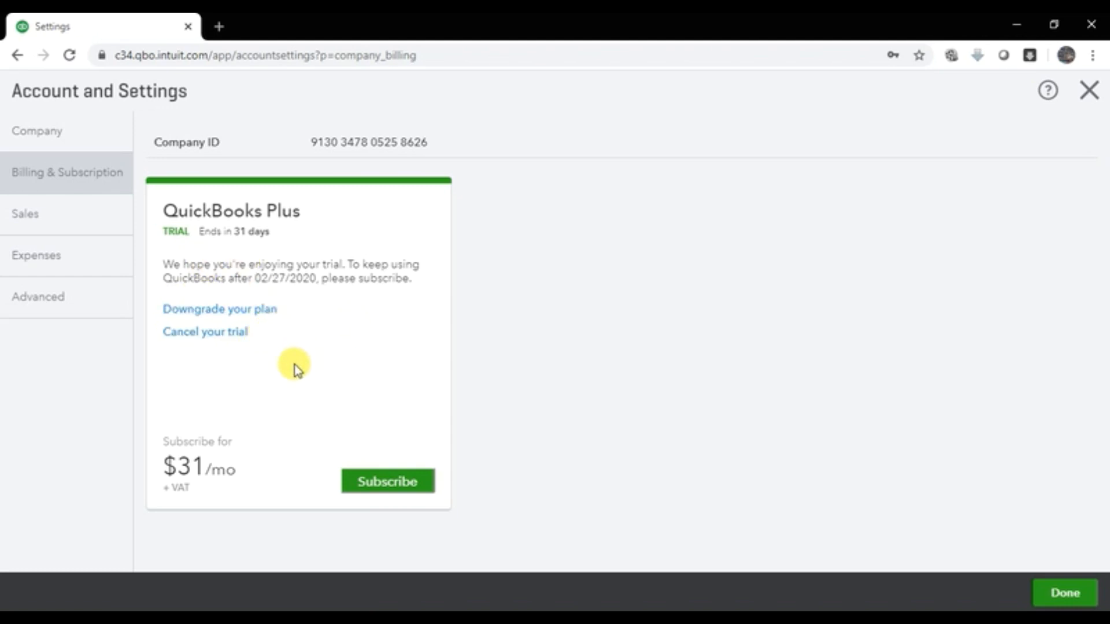
Step: Go to Sales settings, then to Customise look and feel to reach the Custom form styles list
click(58, 218)
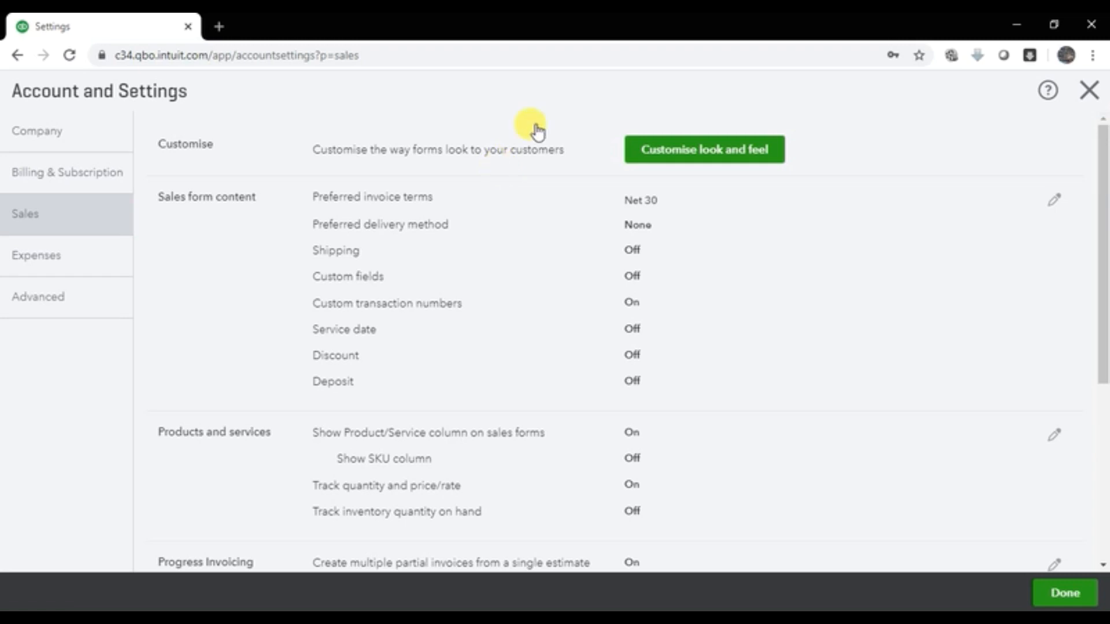
click(703, 156)
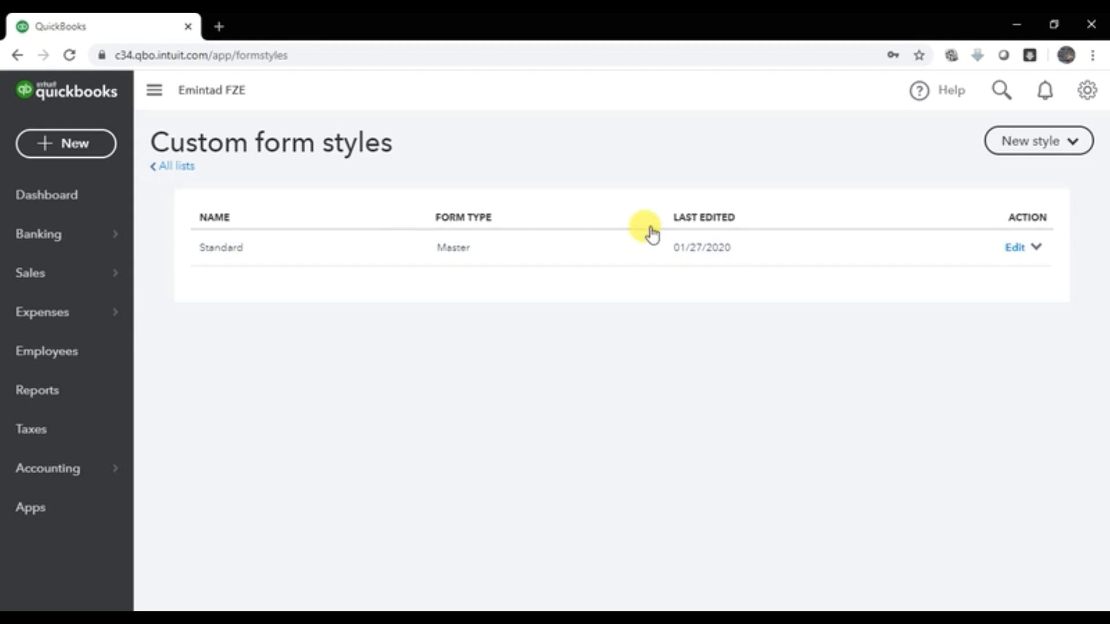
Step: Look at the new-style options without picking one, then edit the Standard style from its Action menu
click(1052, 155)
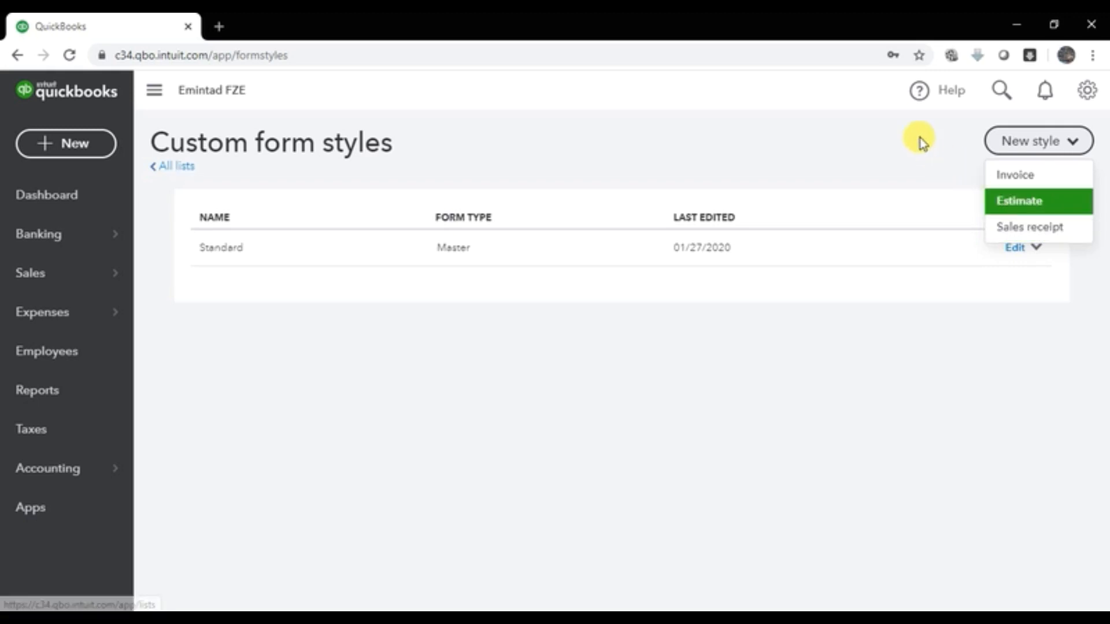
click(874, 128)
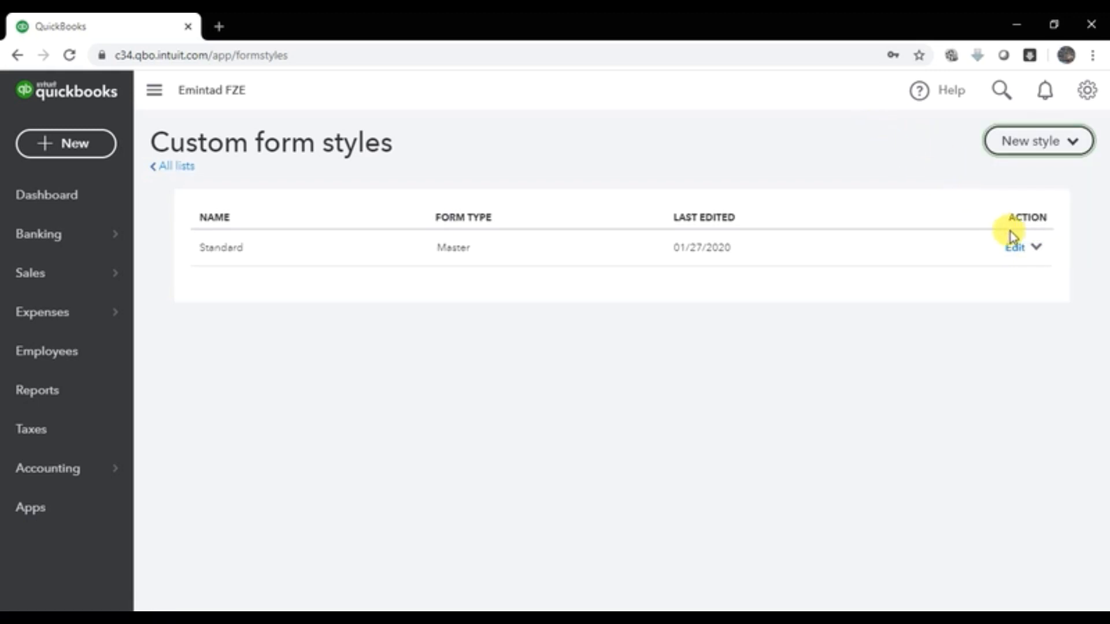
click(1035, 252)
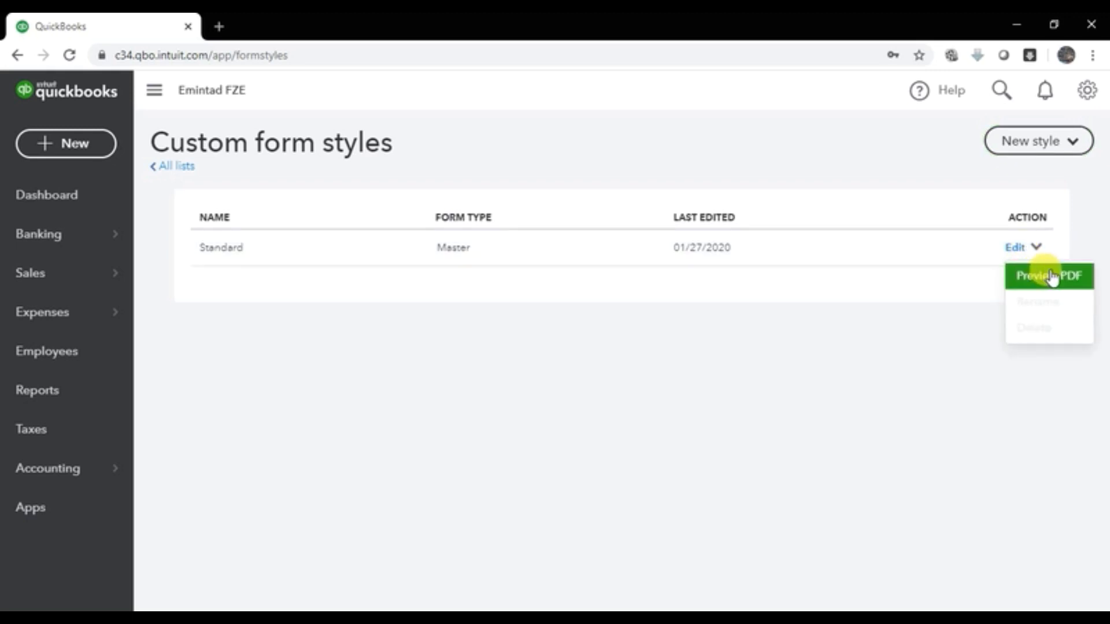
click(1016, 248)
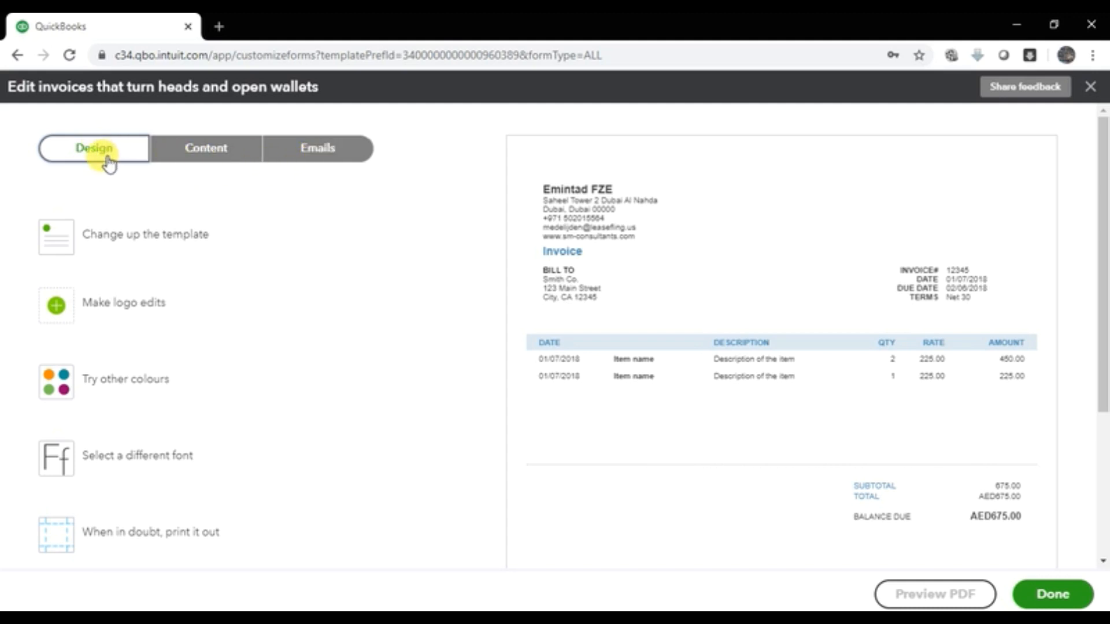
Step: Preview the Airy new, Airy classic, Fresh, Bold and Friendly templates, then choose Modern
scroll(109, 278, down, 2)
scroll(110, 281, down, 2)
scroll(113, 283, up, 4)
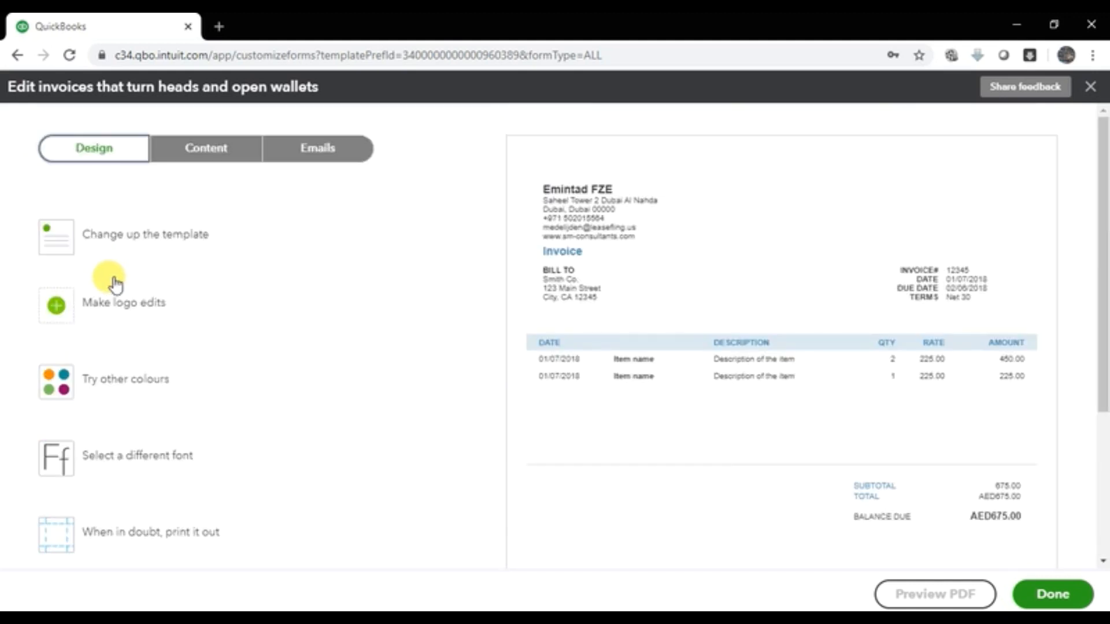
scroll(116, 283, down, 3)
scroll(119, 292, up, 3)
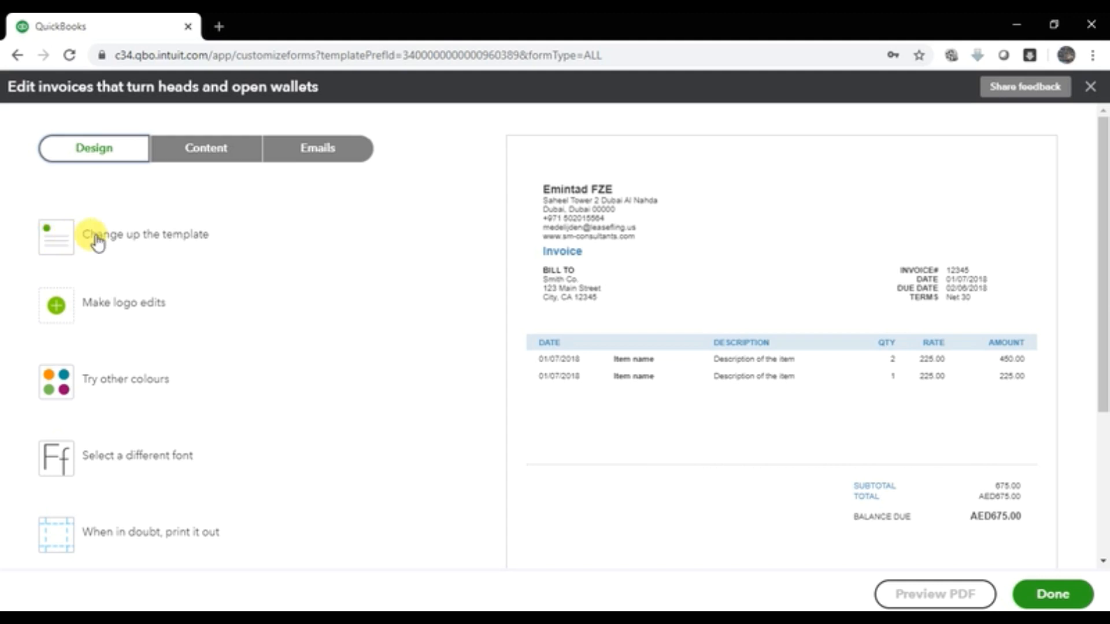
click(145, 248)
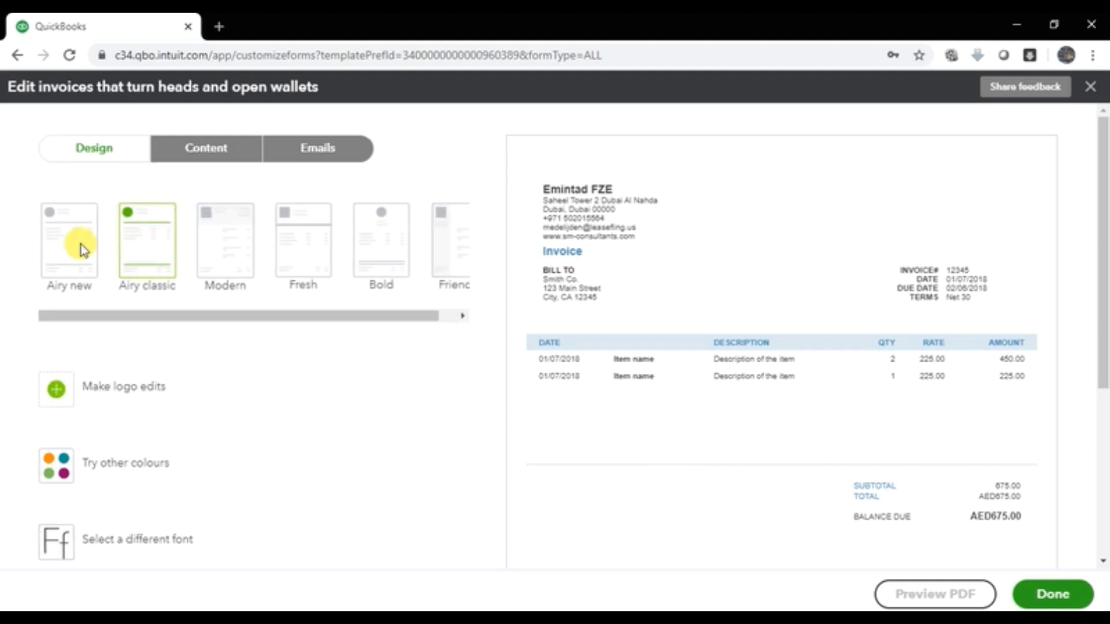
click(83, 250)
click(128, 247)
click(224, 254)
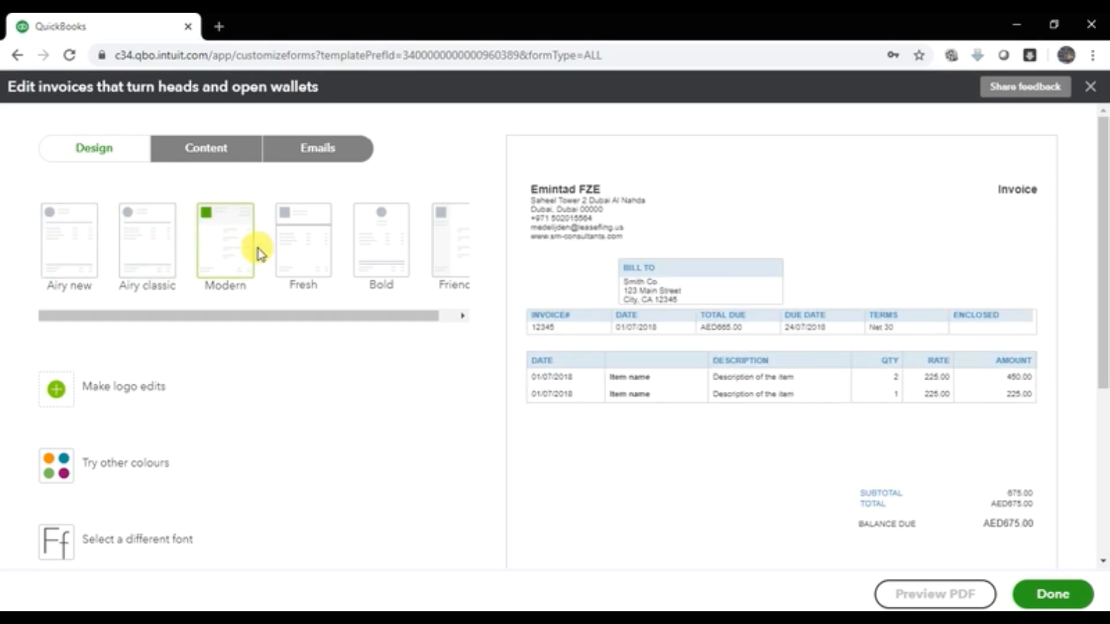
click(308, 249)
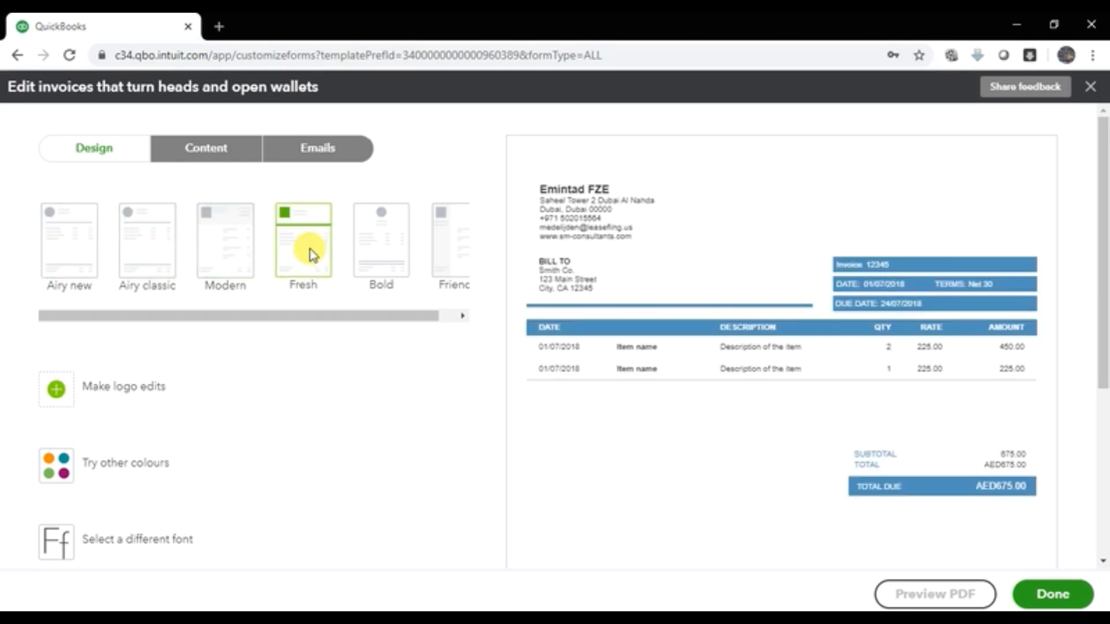
click(373, 247)
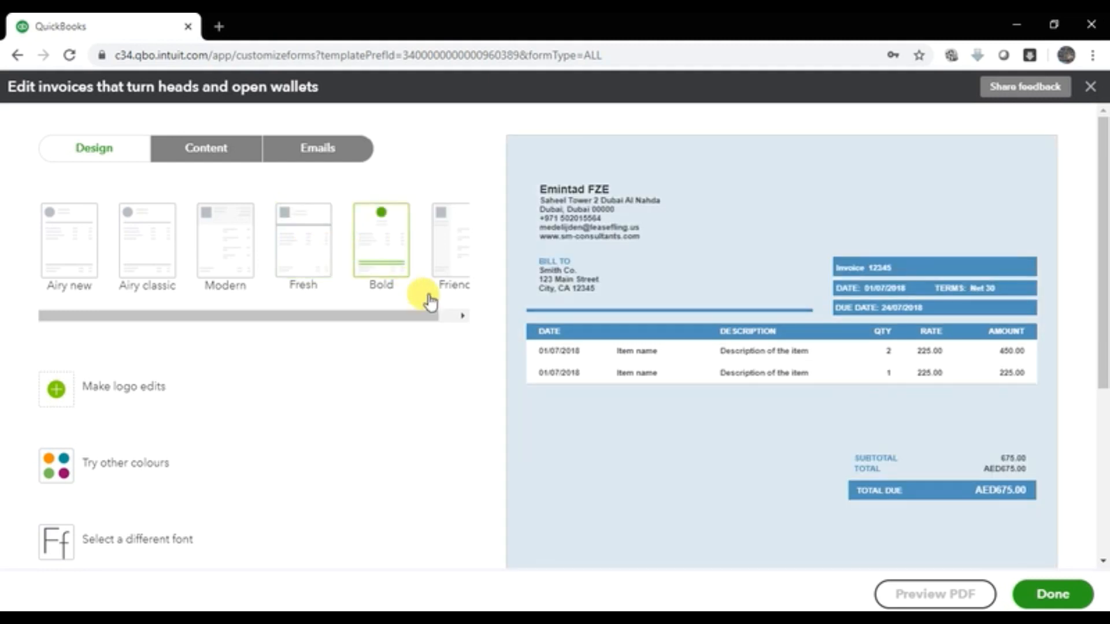
click(462, 317)
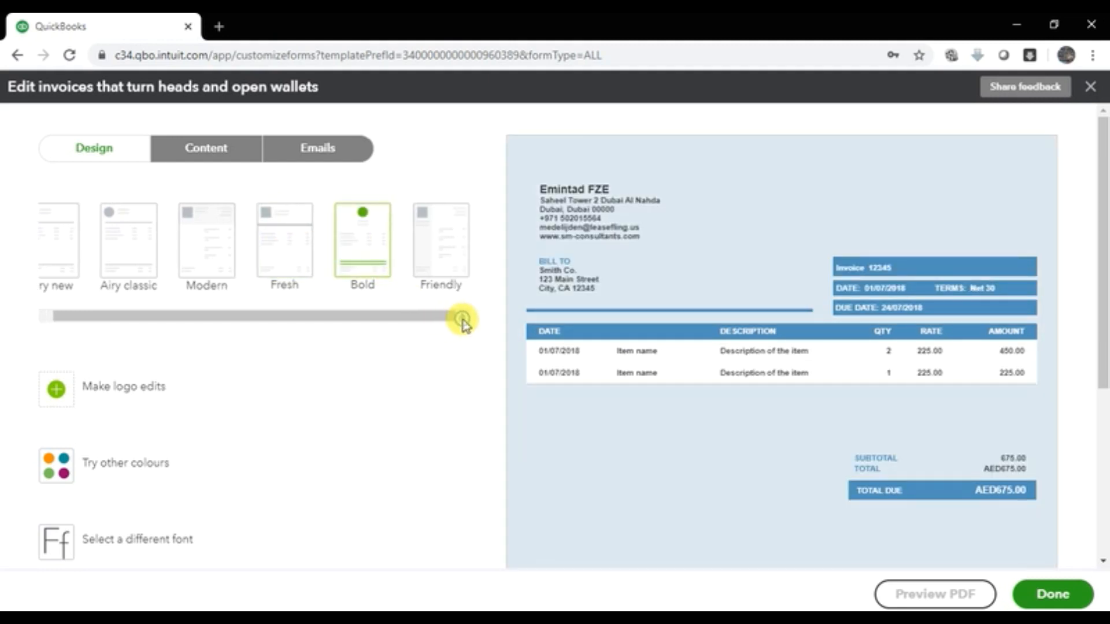
click(450, 258)
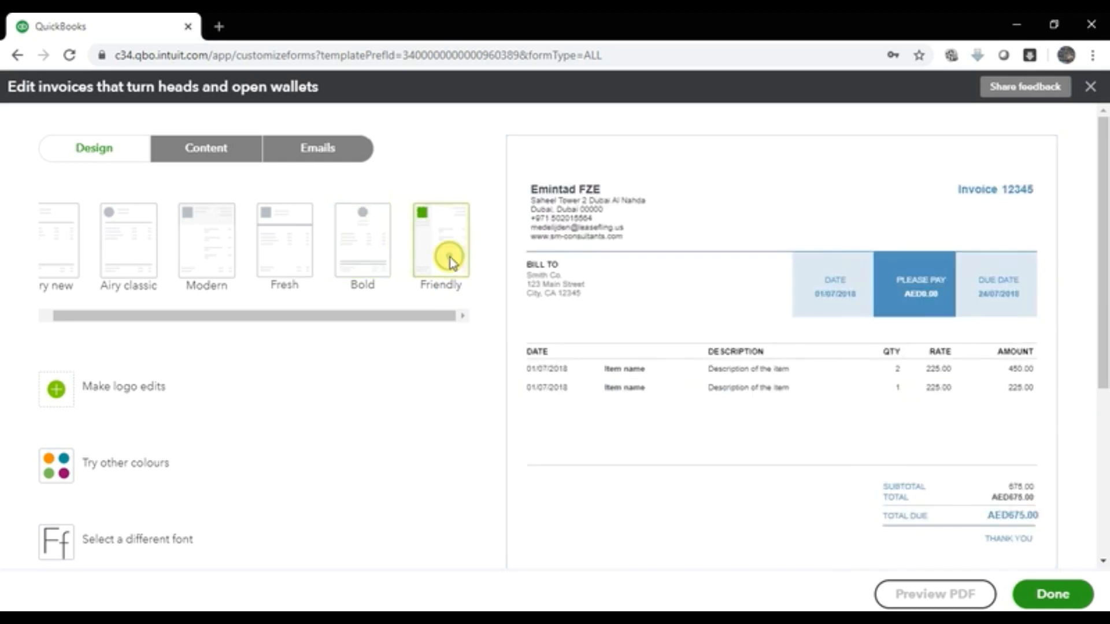
click(203, 245)
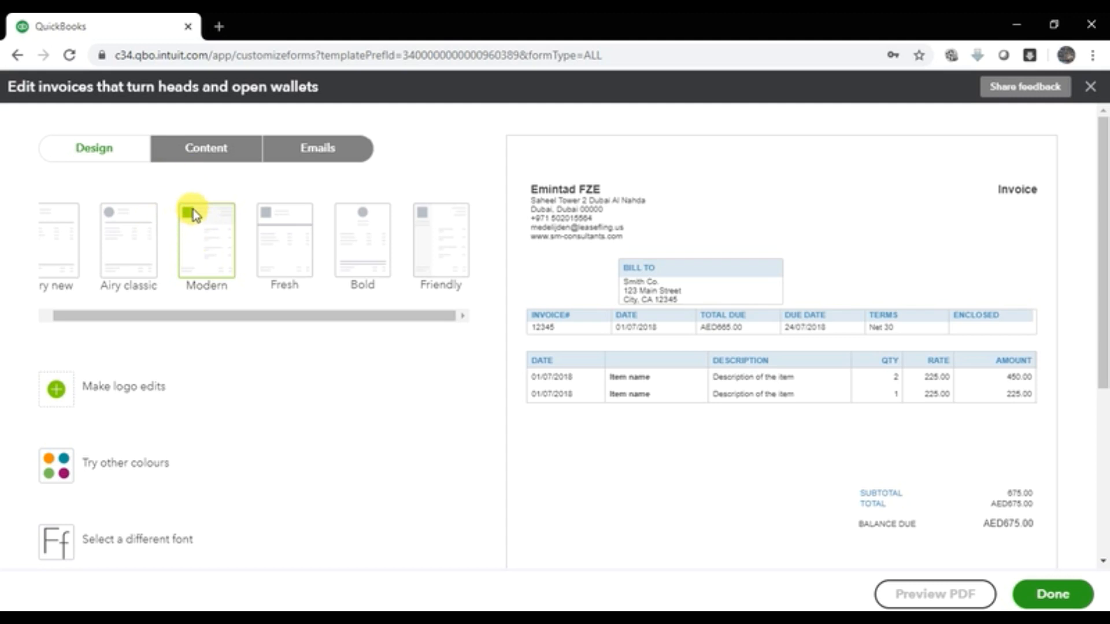
Step: Check the logo settings, then expand the colour palette showing the current accent colour #4F90BB
click(131, 398)
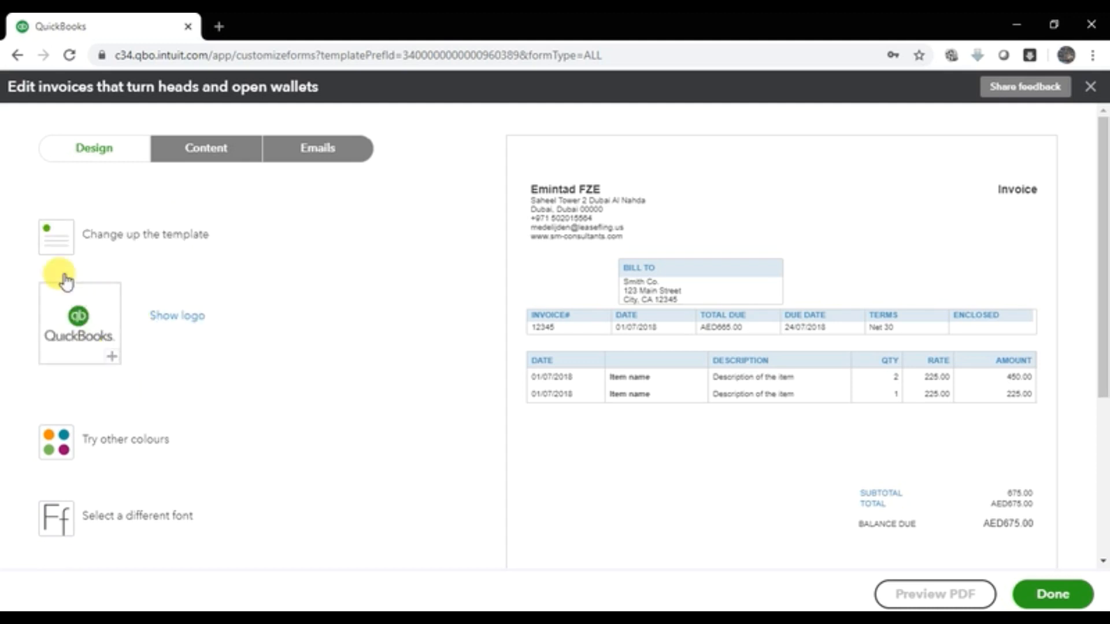
click(83, 315)
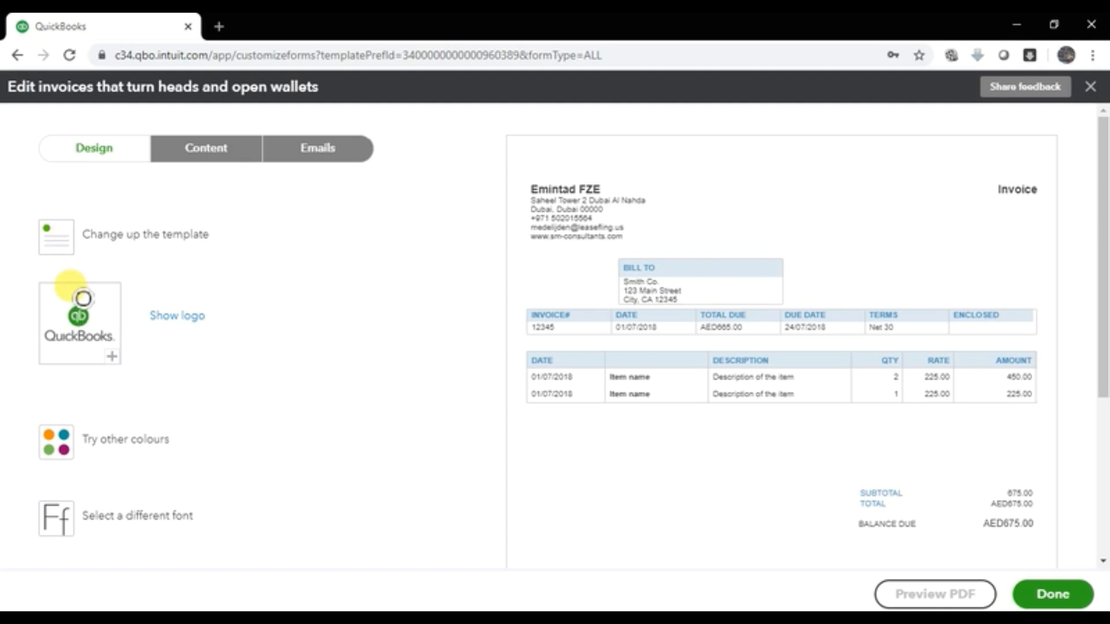
click(131, 453)
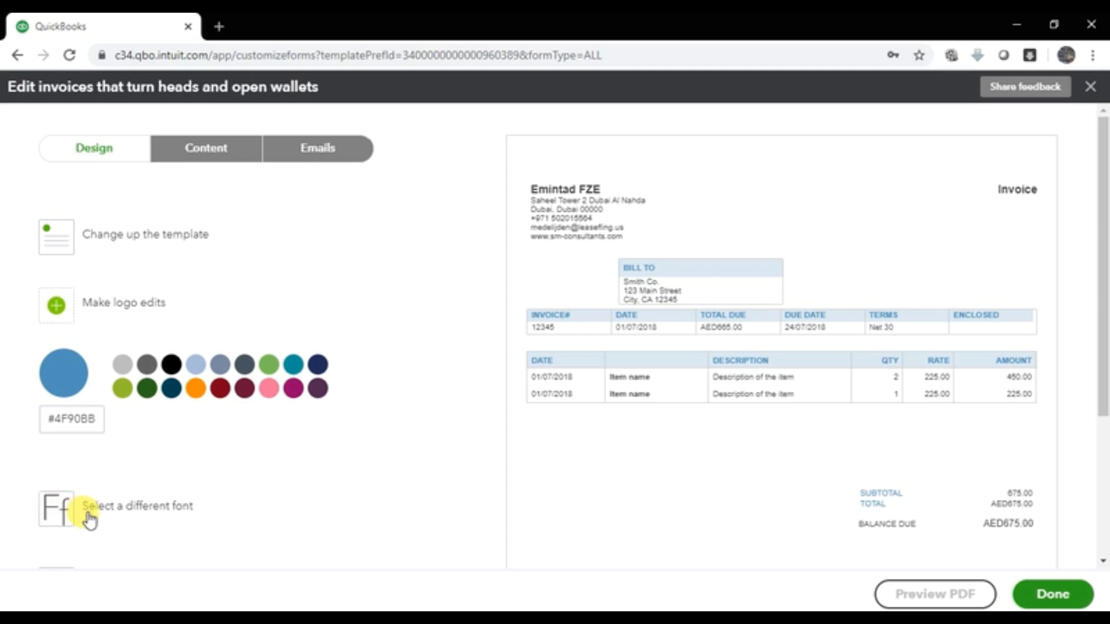
scroll(197, 469, down, 4)
scroll(176, 442, up, 4)
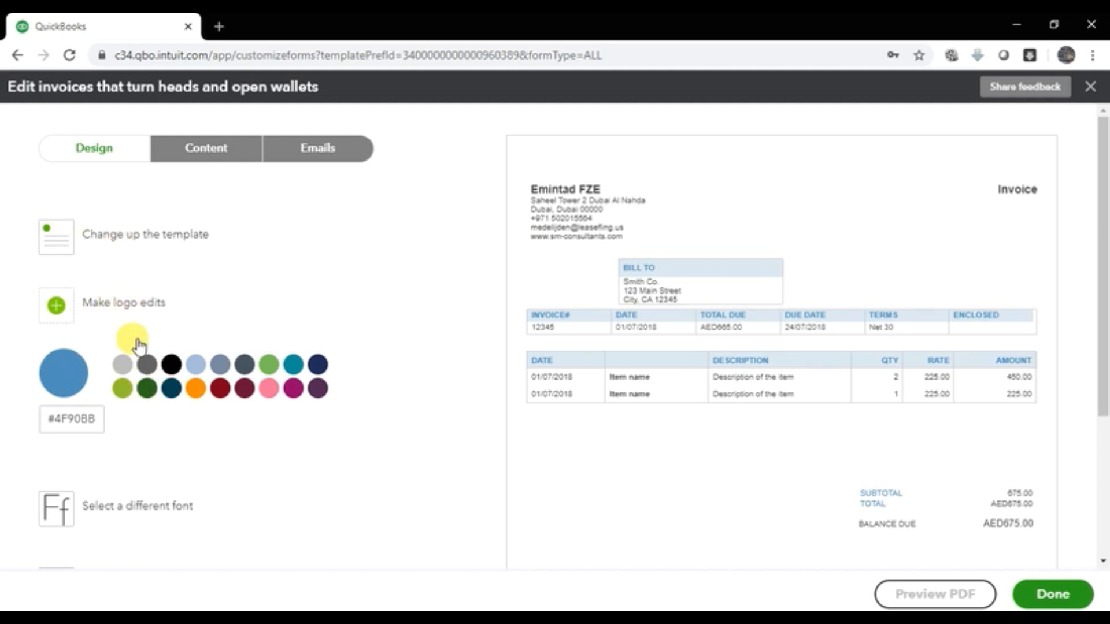
scroll(119, 513, down, 4)
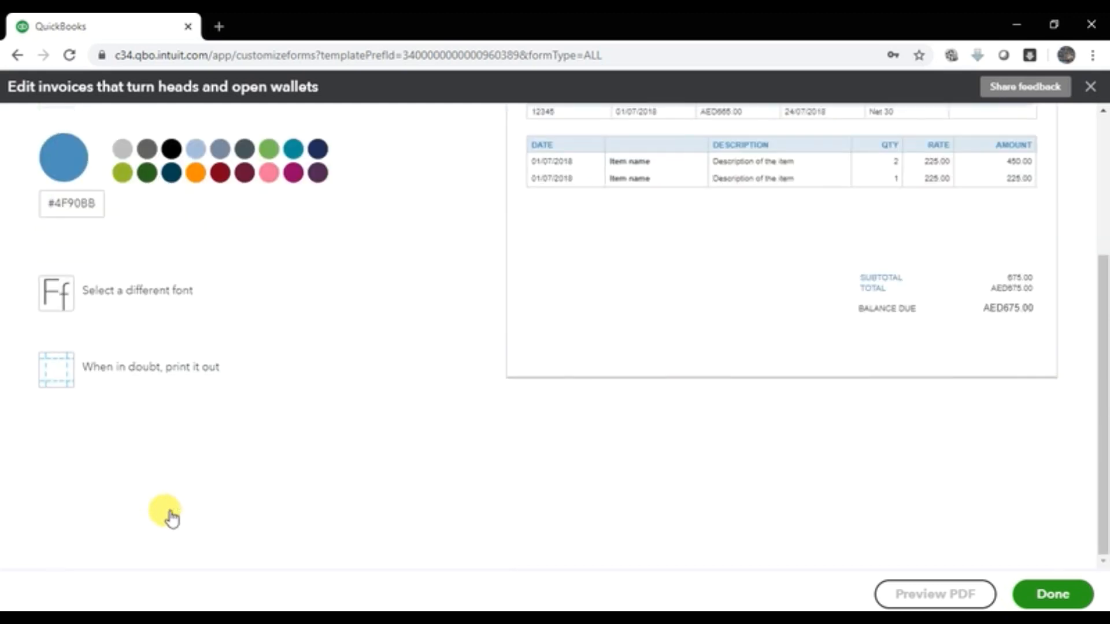
scroll(173, 503, up, 4)
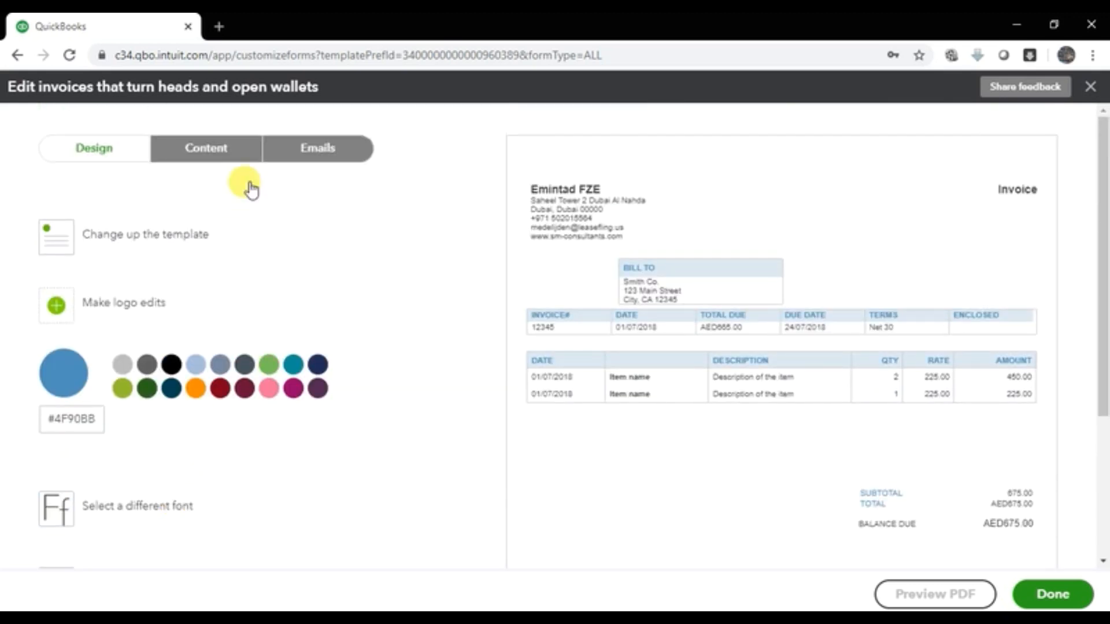
Step: Switch between Design and Content, ending on Content with editable header, item and totals sections
click(209, 158)
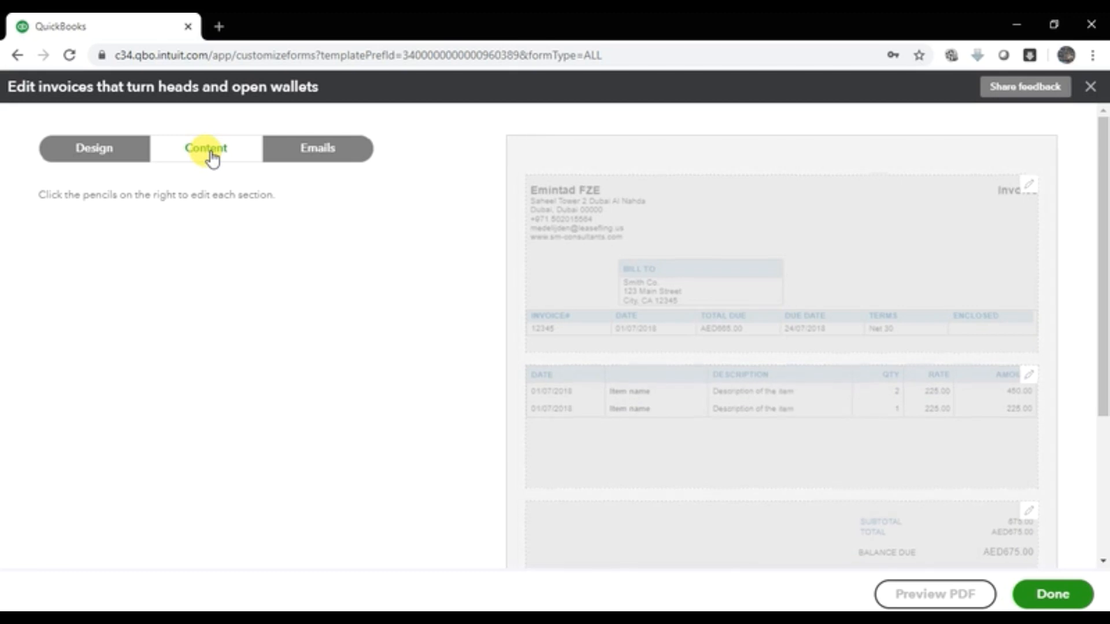
click(597, 213)
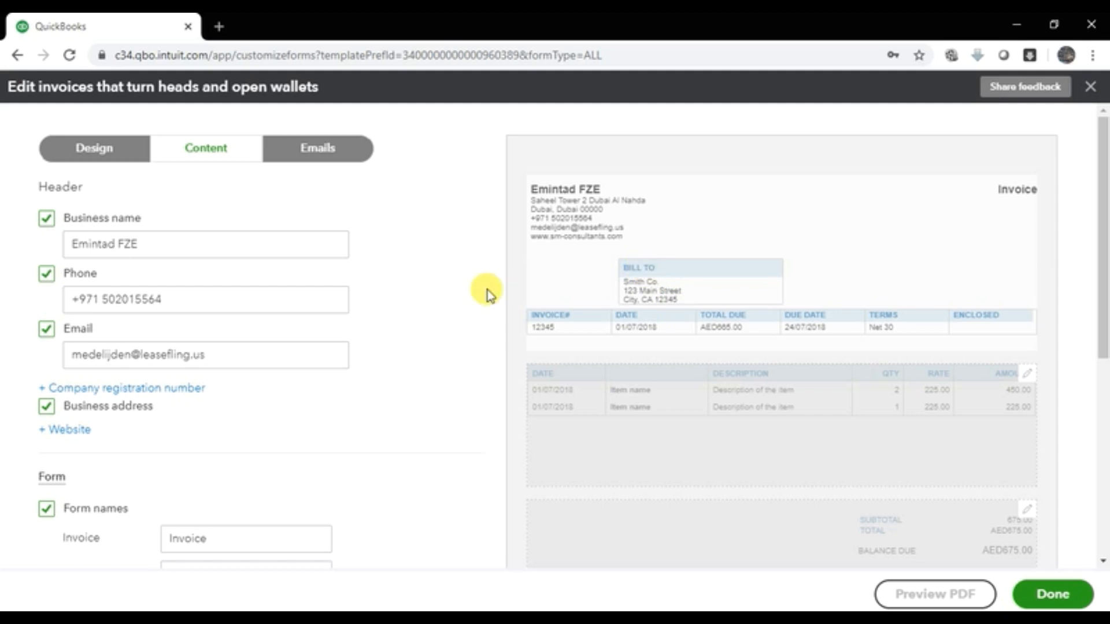
click(95, 150)
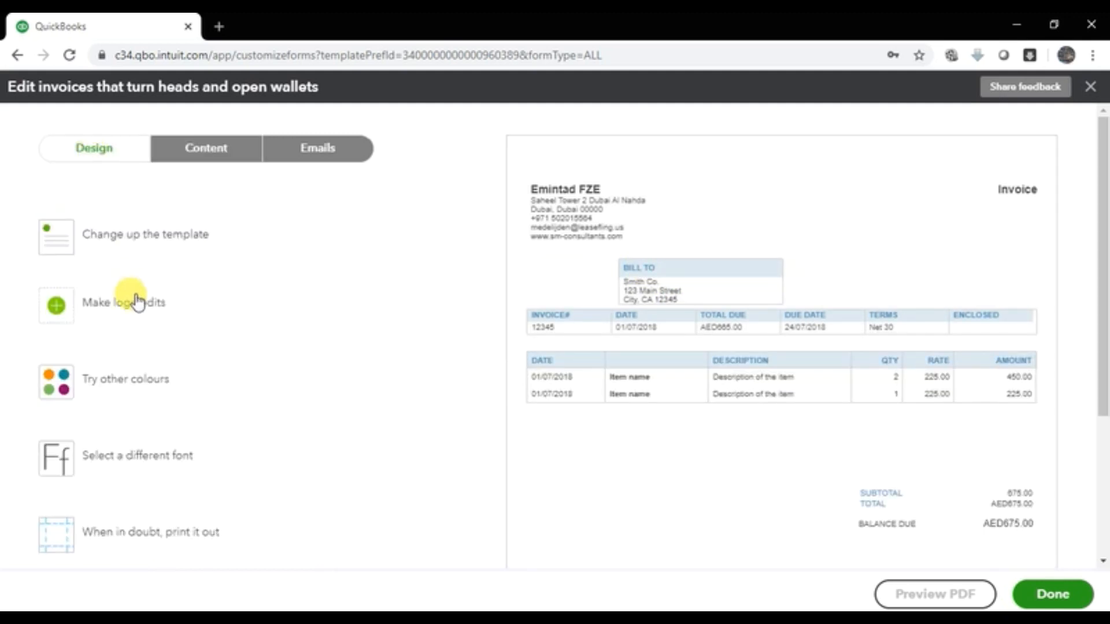
scroll(174, 433, down, 3)
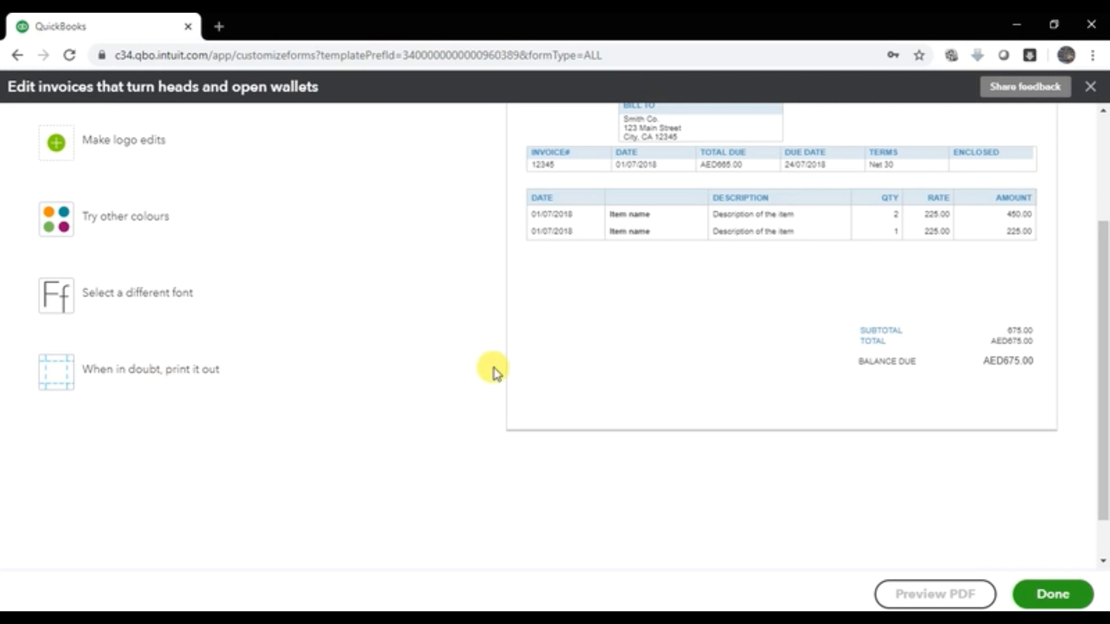
scroll(494, 373, up, 3)
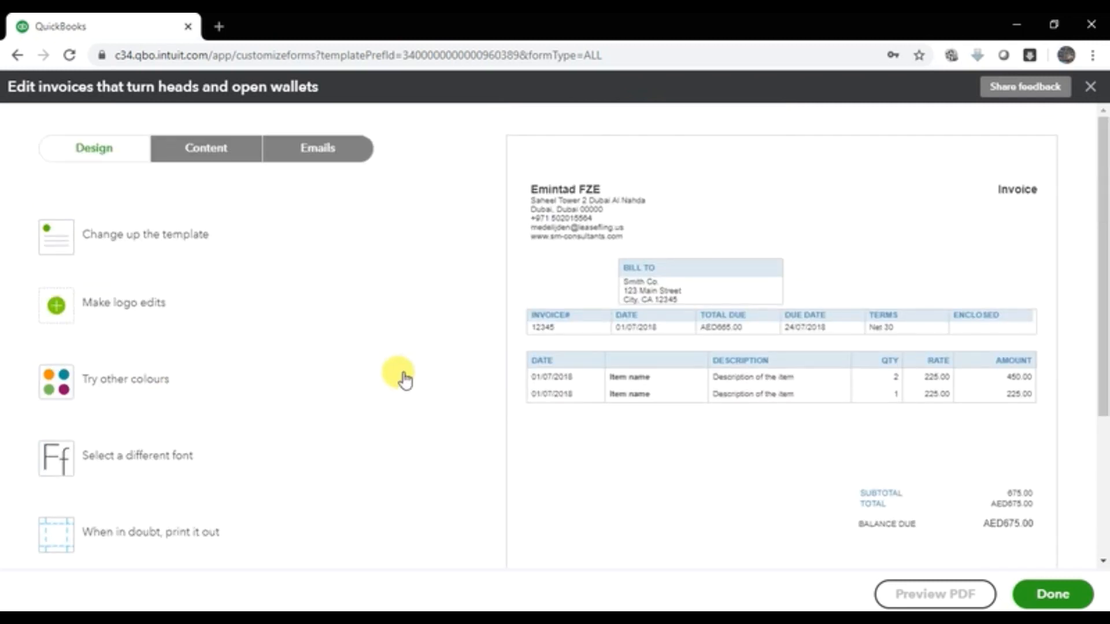
click(212, 151)
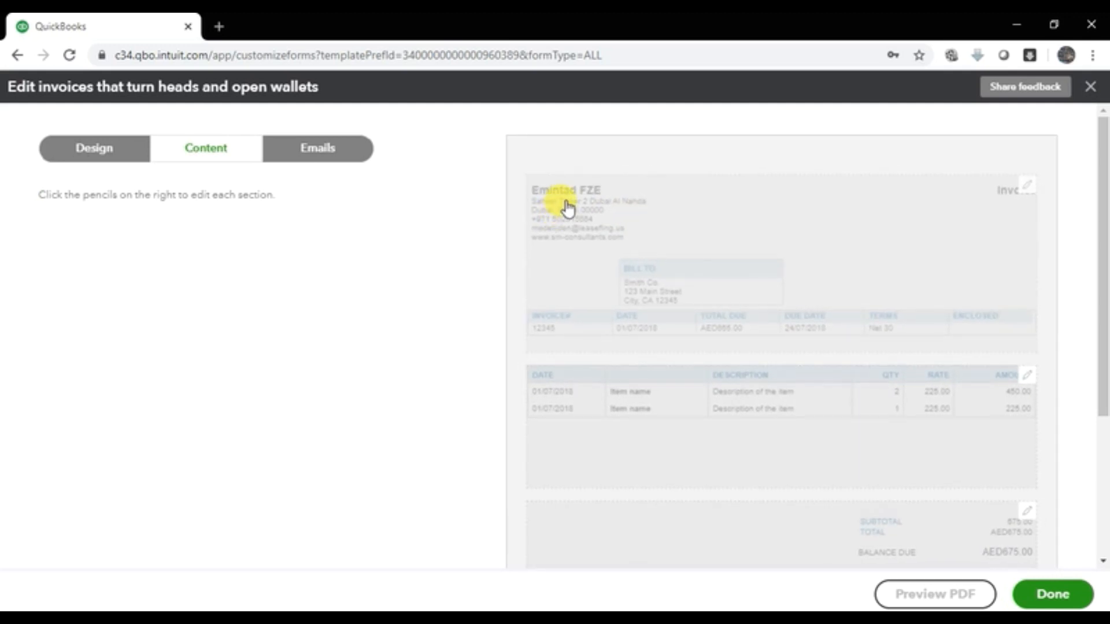
Step: Open the invoice header content and check the business name, phone and email fields
click(562, 191)
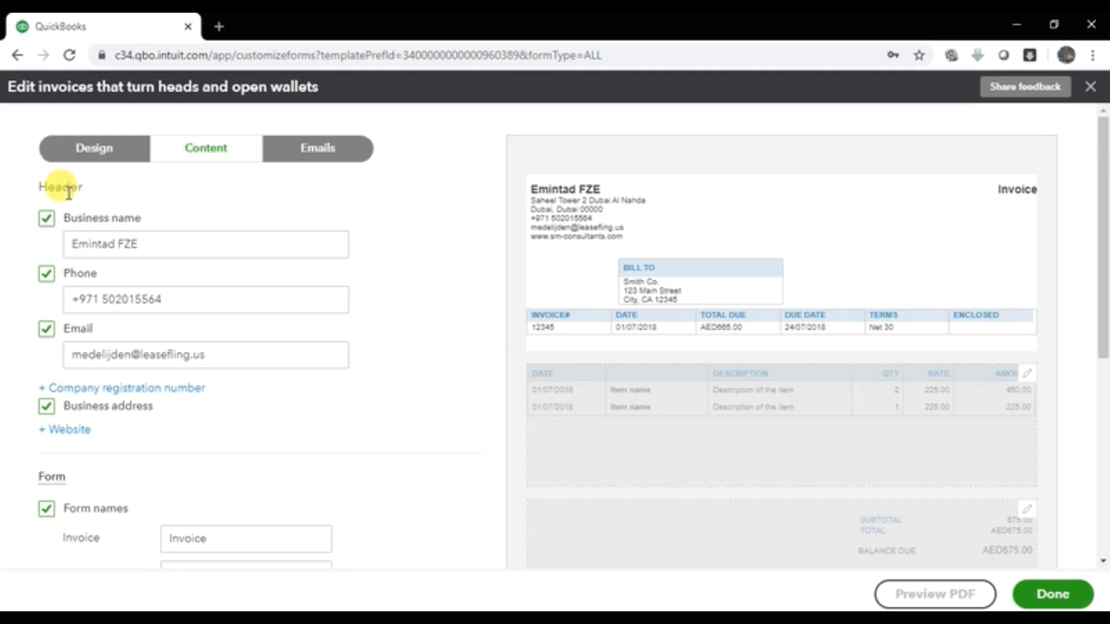
click(158, 243)
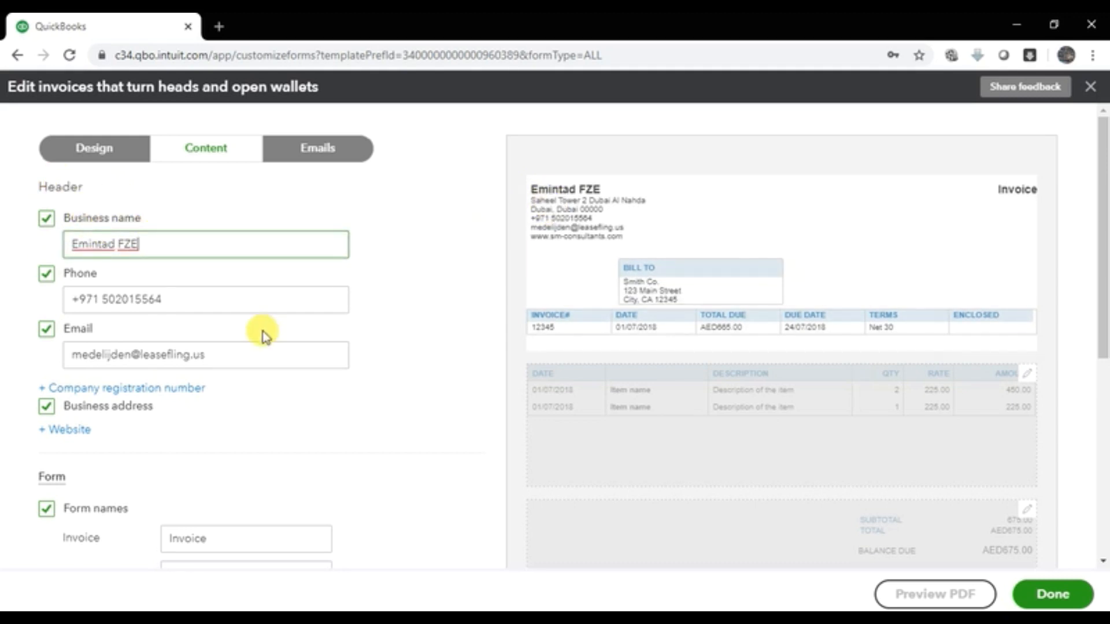
click(233, 310)
click(231, 345)
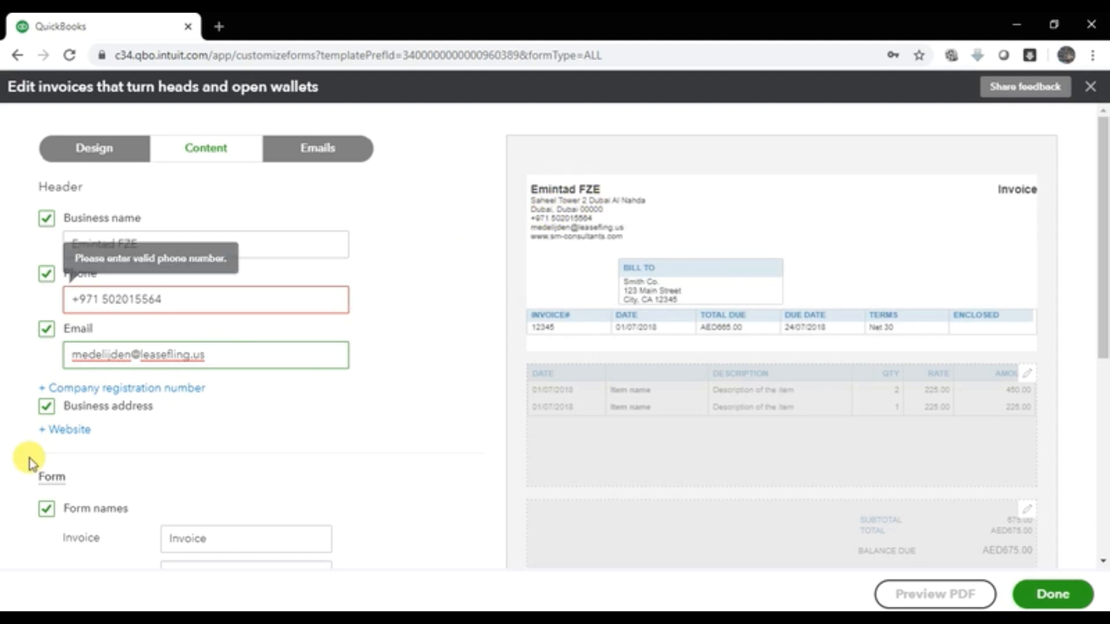
click(69, 430)
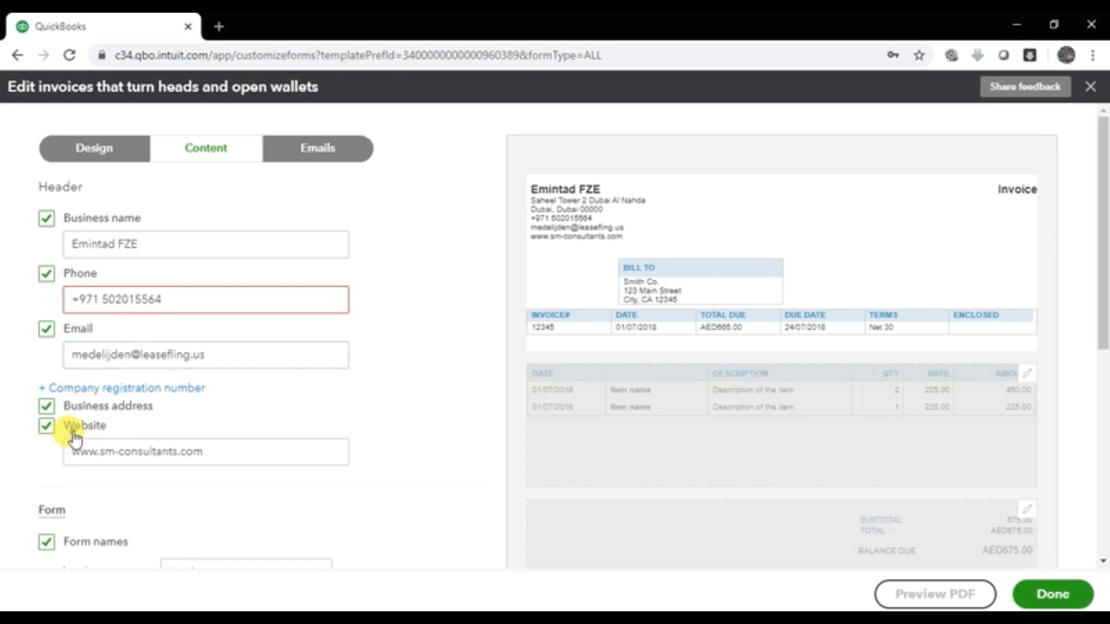
click(99, 452)
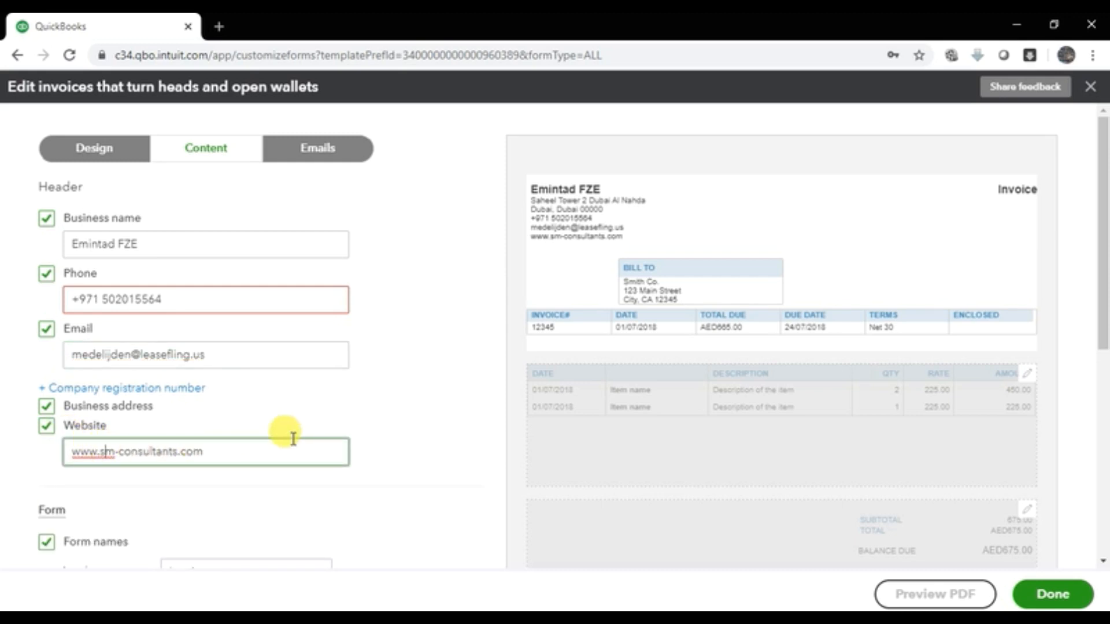
scroll(290, 433, down, 3)
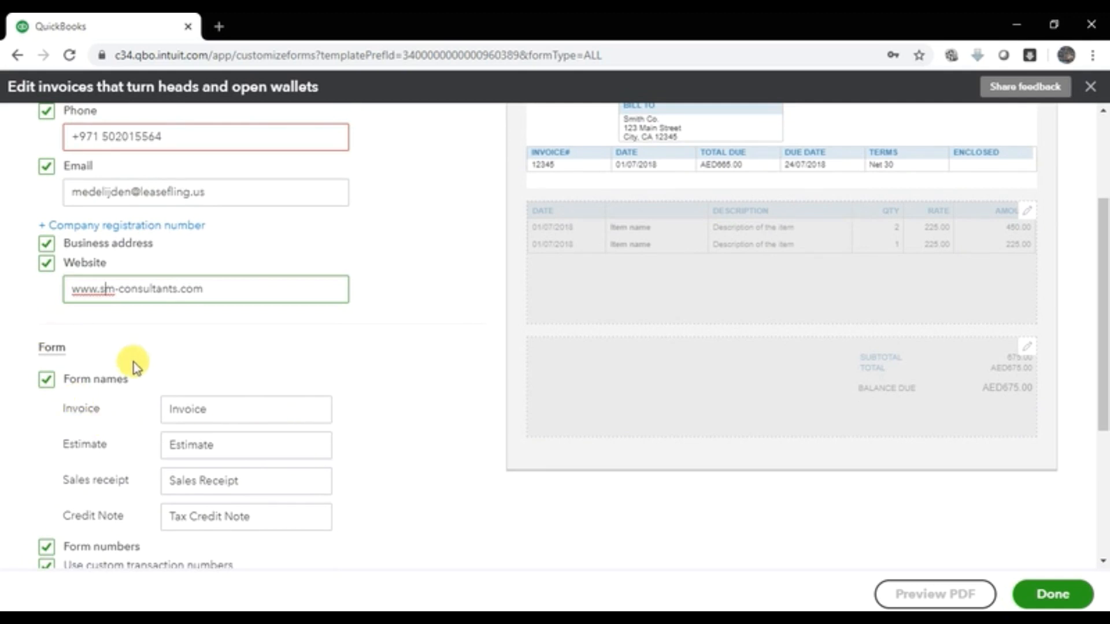
scroll(560, 359, up, 3)
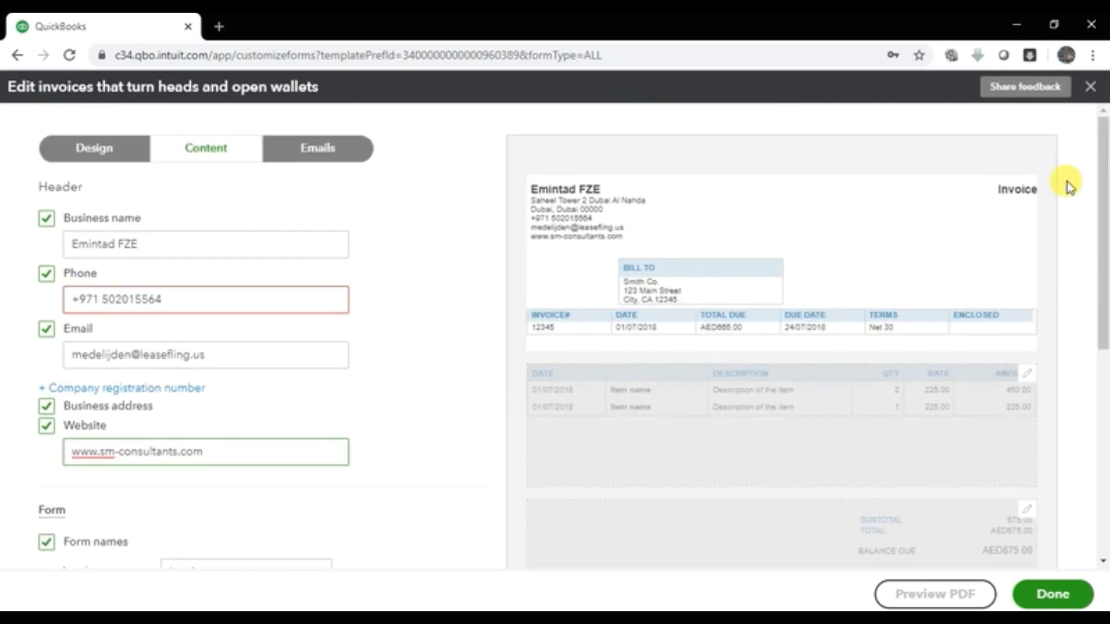
scroll(555, 421, down, 4)
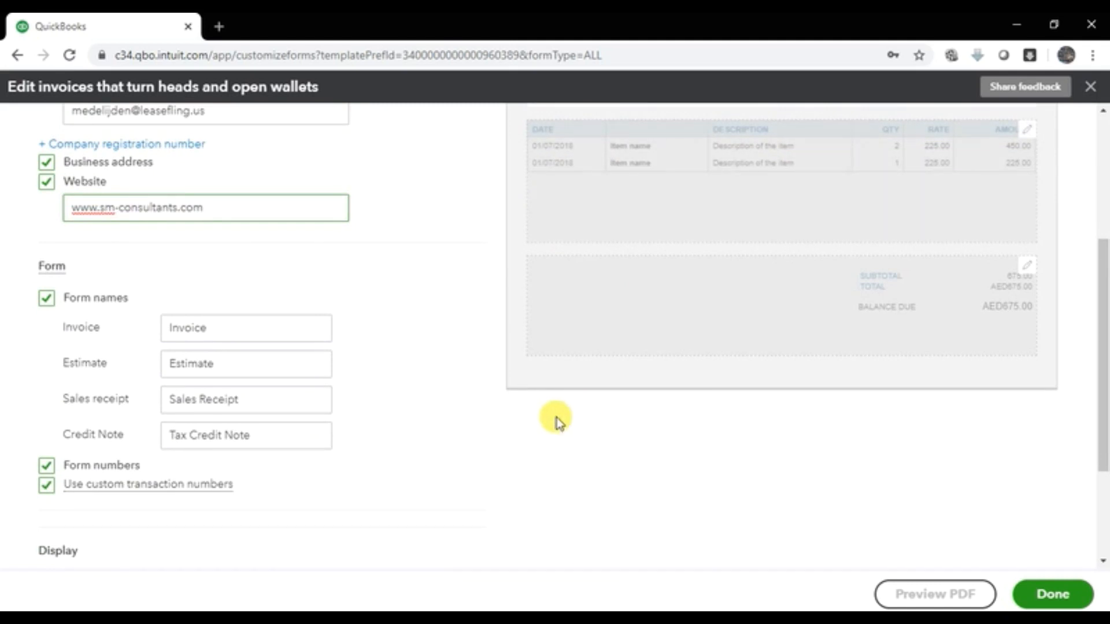
Step: Add 'Tax' before Invoice in the form name so it reads 'Tax Invoice'
click(218, 324)
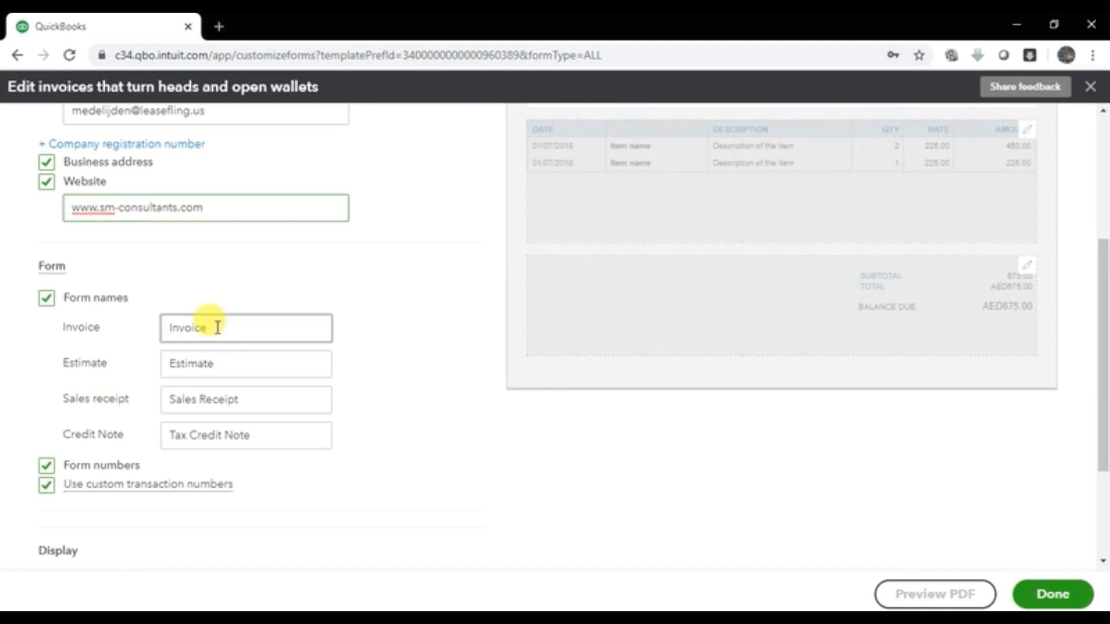
scroll(704, 359, up, 4)
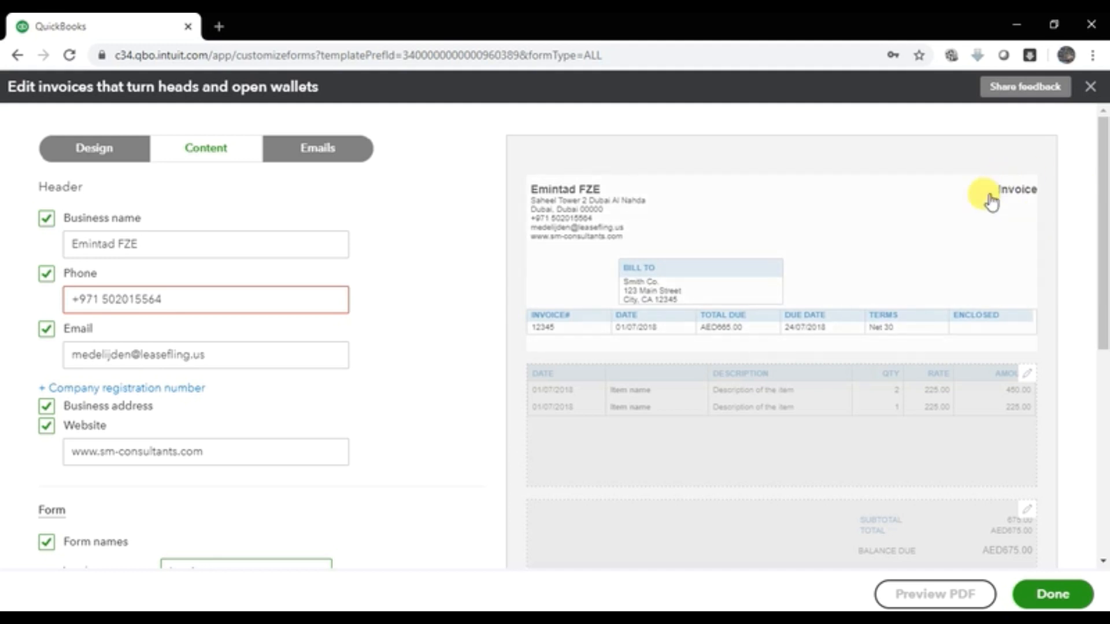
scroll(332, 474, down, 3)
scroll(332, 474, down, 4)
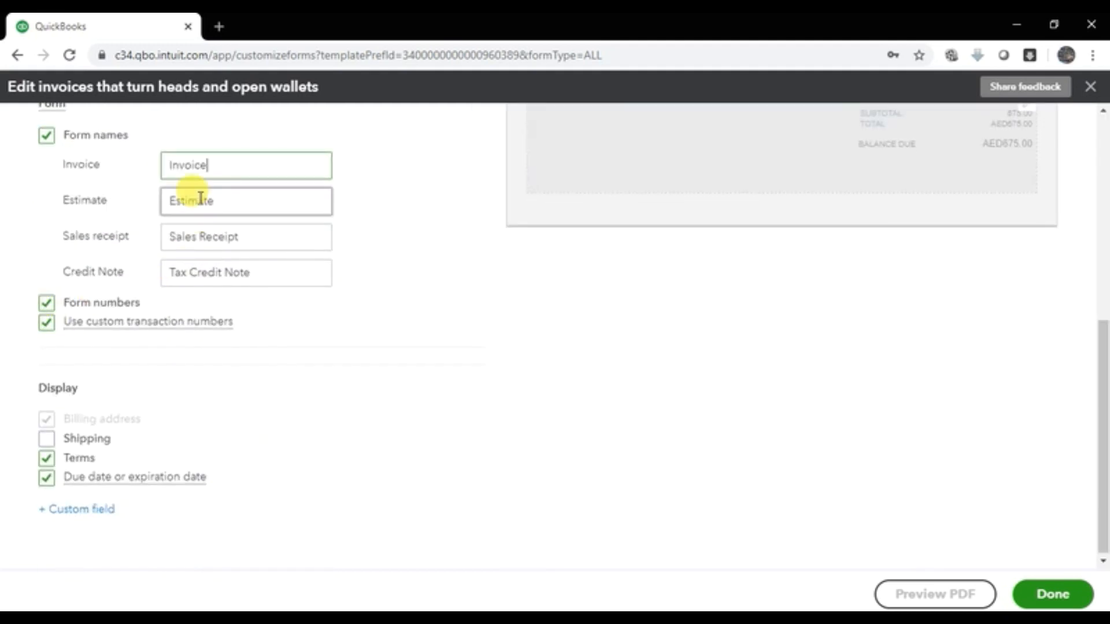
text(Tax)
scroll(323, 243, up, 7)
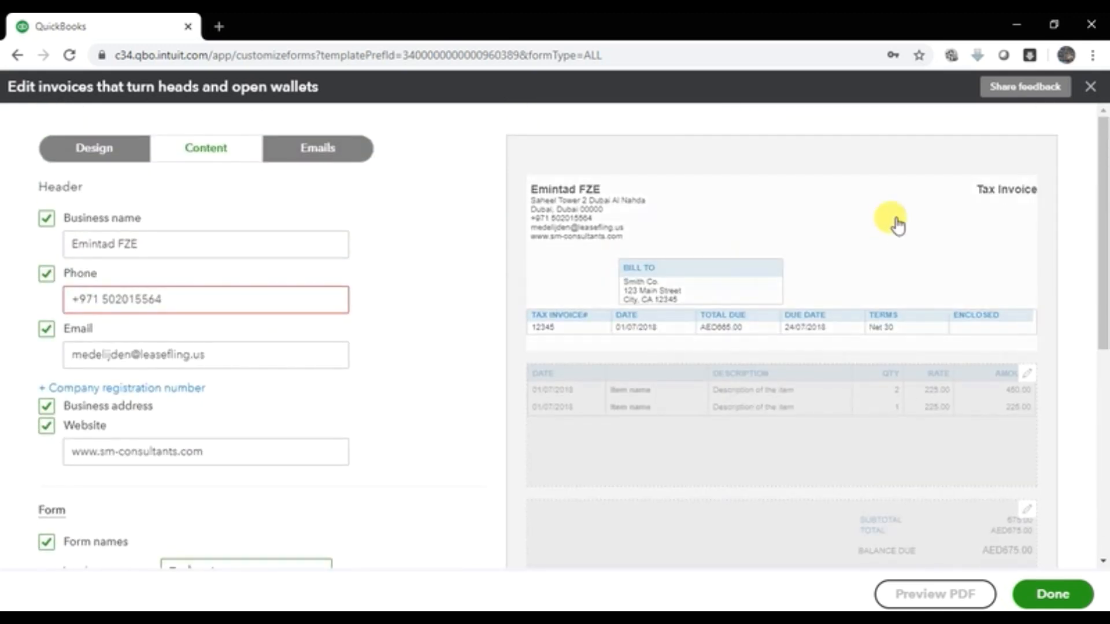
scroll(441, 300, down, 5)
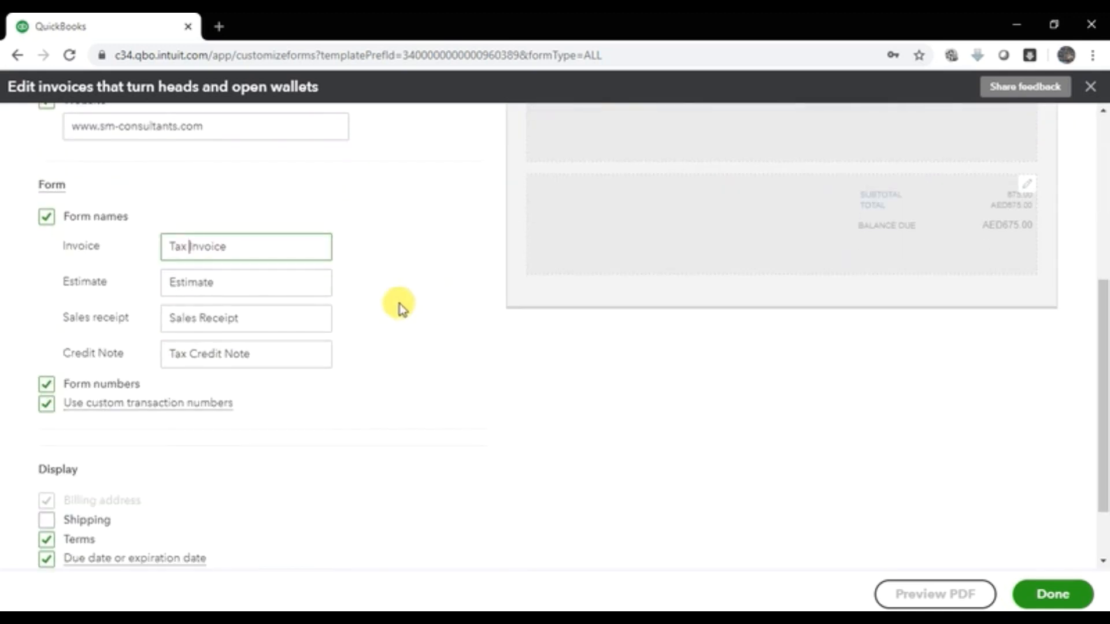
Step: Review the Estimate, Sales Receipt and Tax Credit Note form names
click(228, 284)
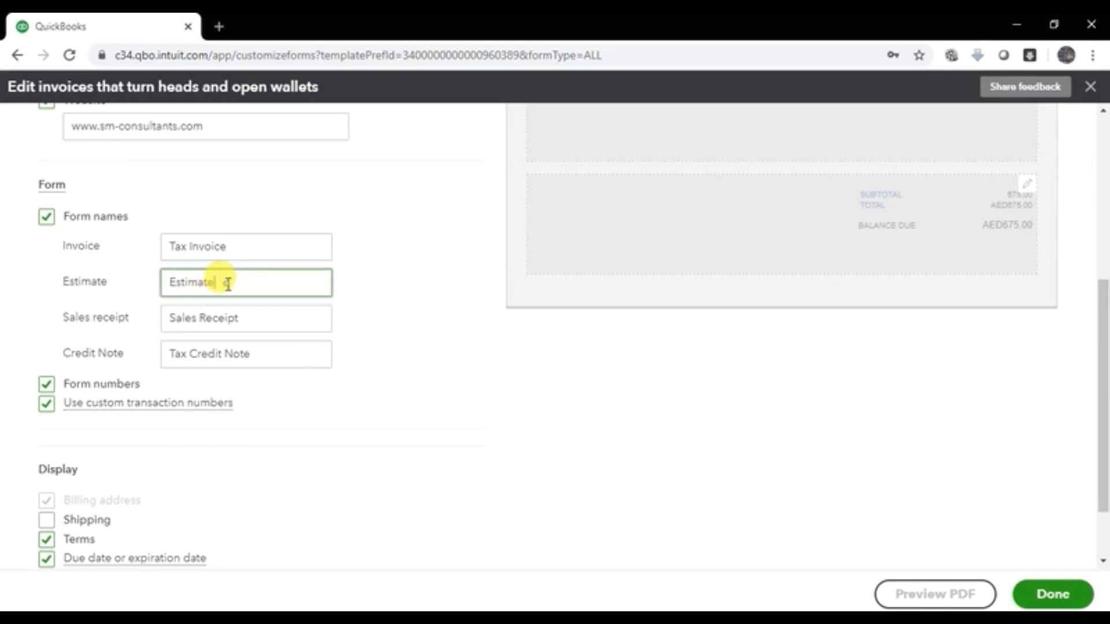
click(285, 320)
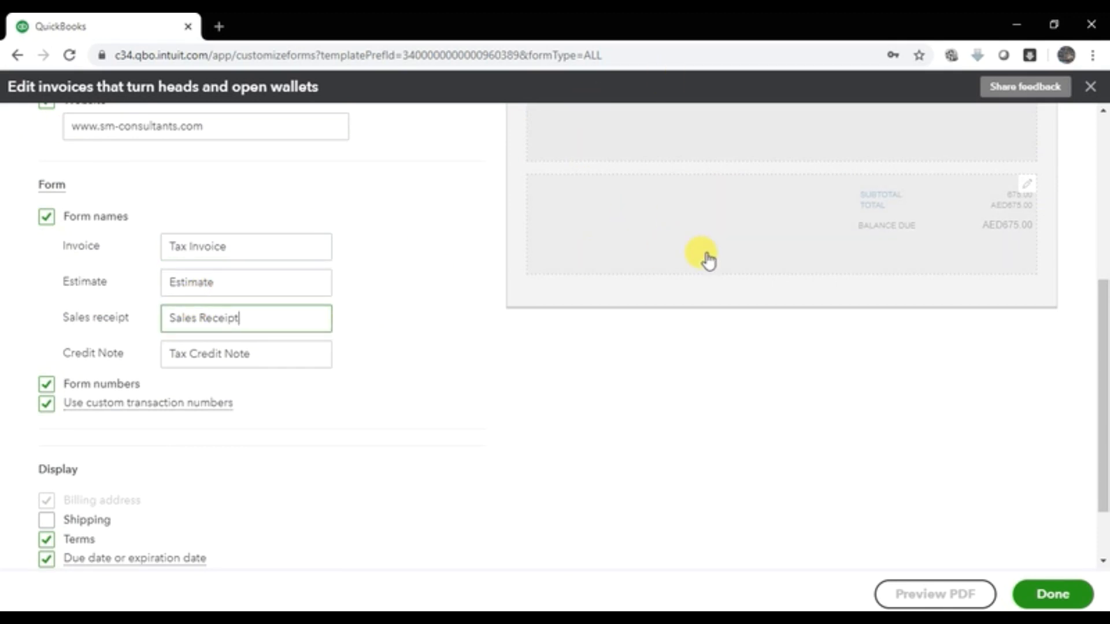
click(279, 353)
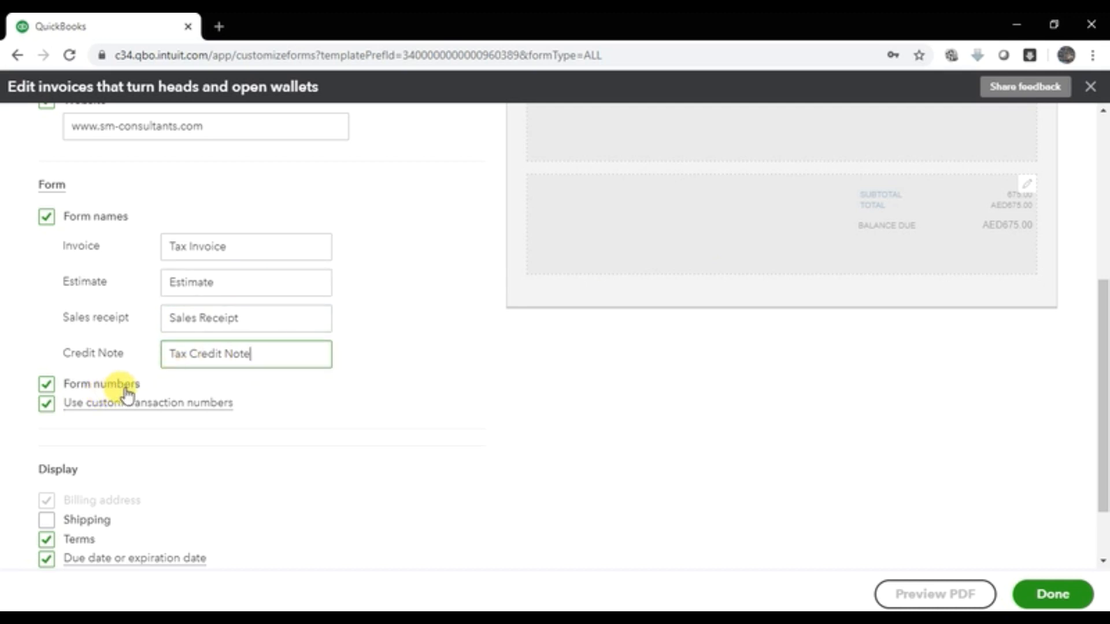
mouse_move(97, 408)
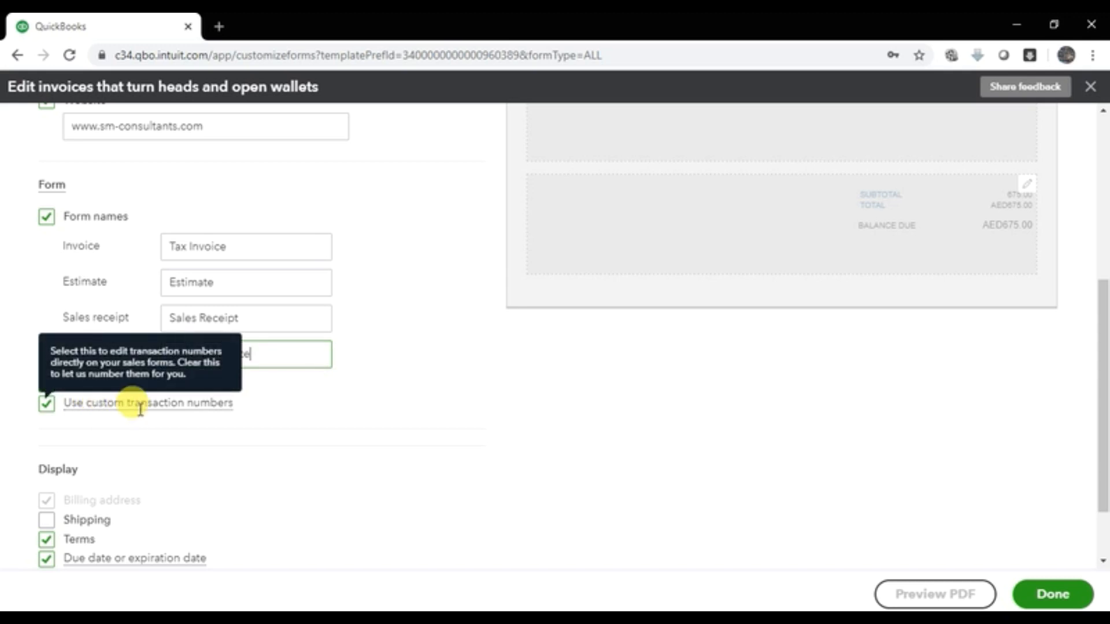
click(47, 405)
click(47, 407)
click(117, 403)
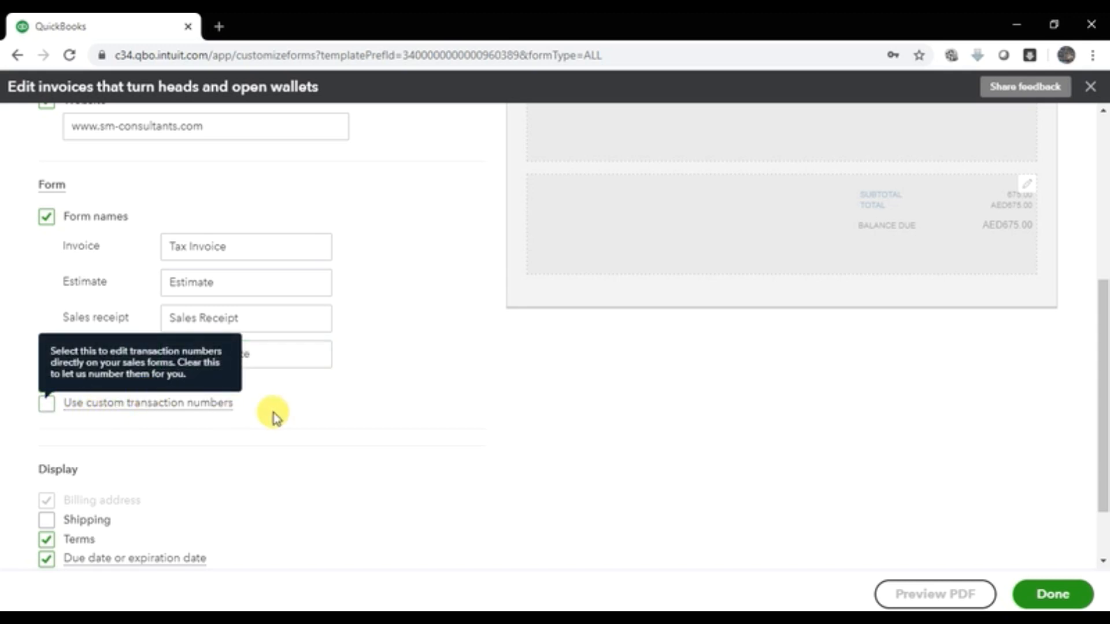
click(46, 408)
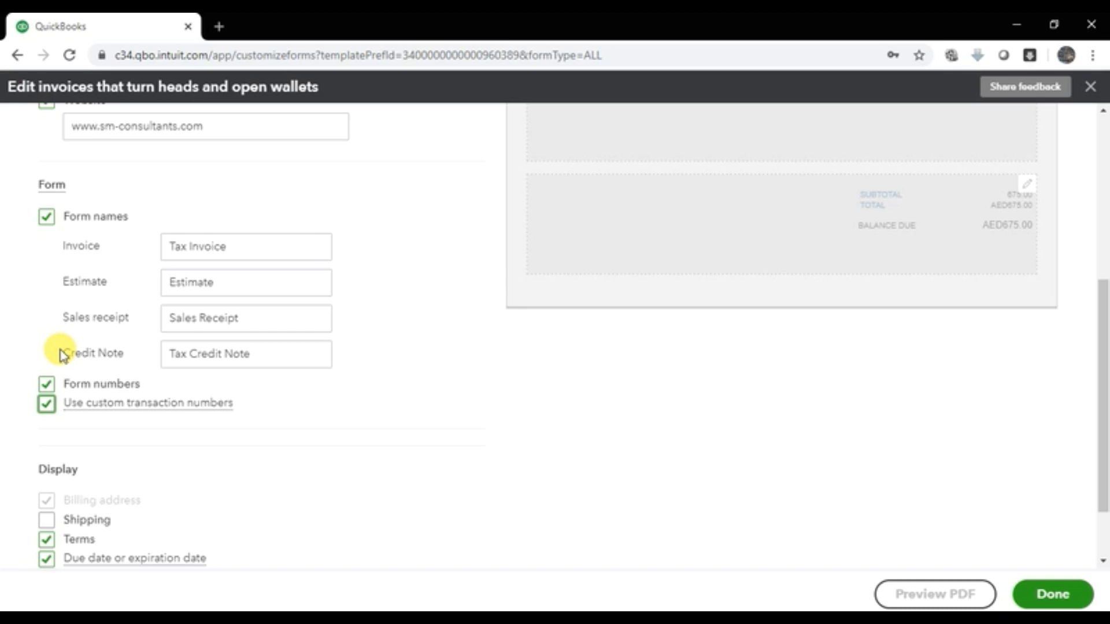
scroll(63, 354, down, 2)
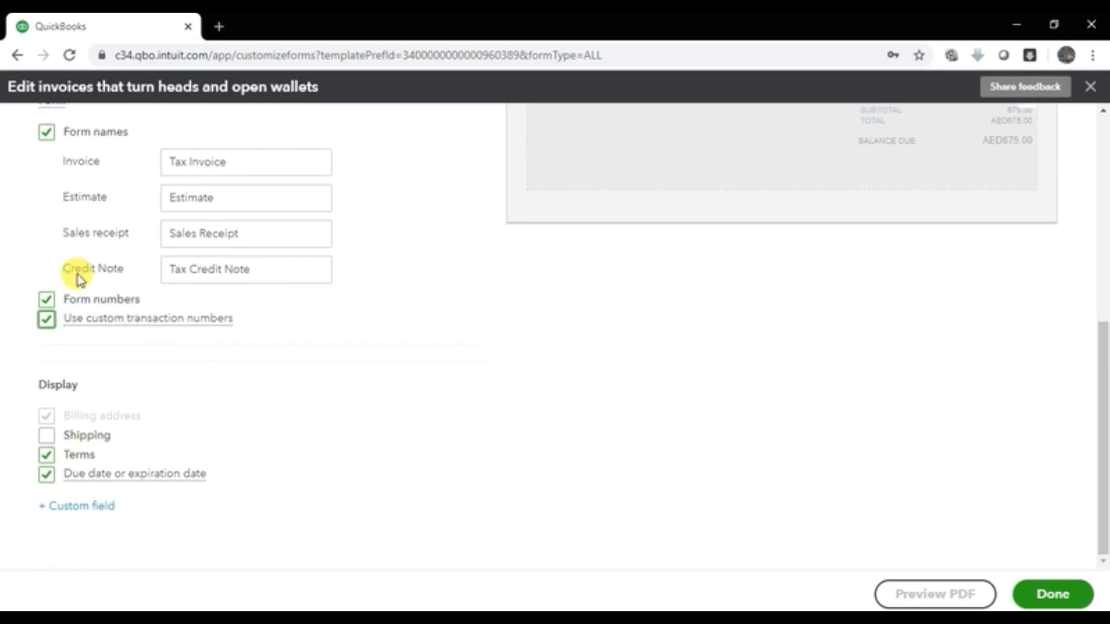
mouse_move(46, 327)
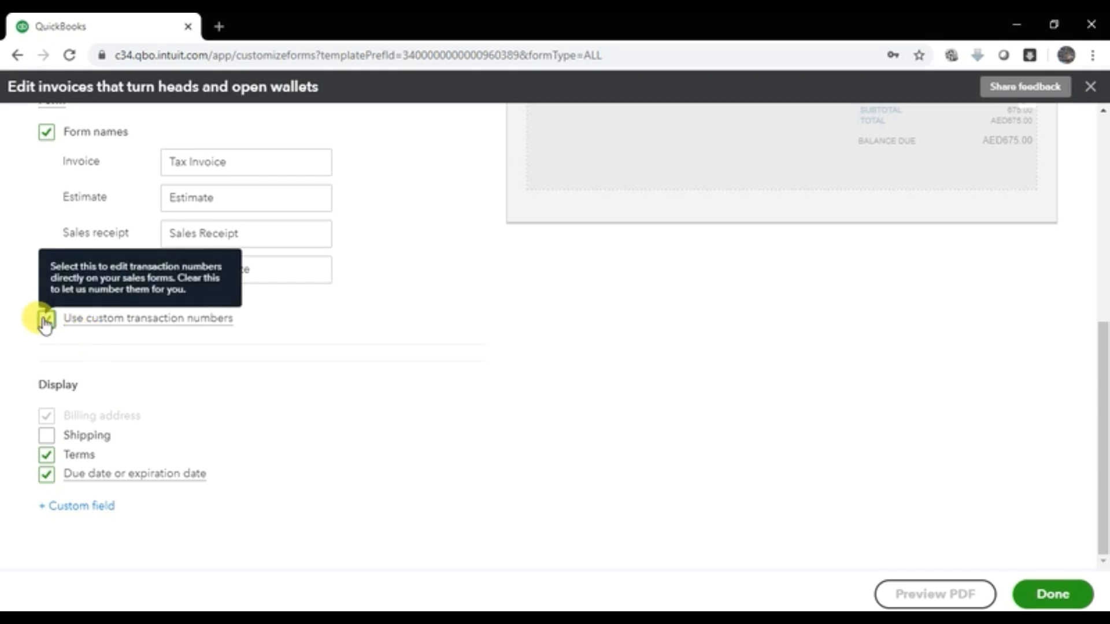
click(46, 325)
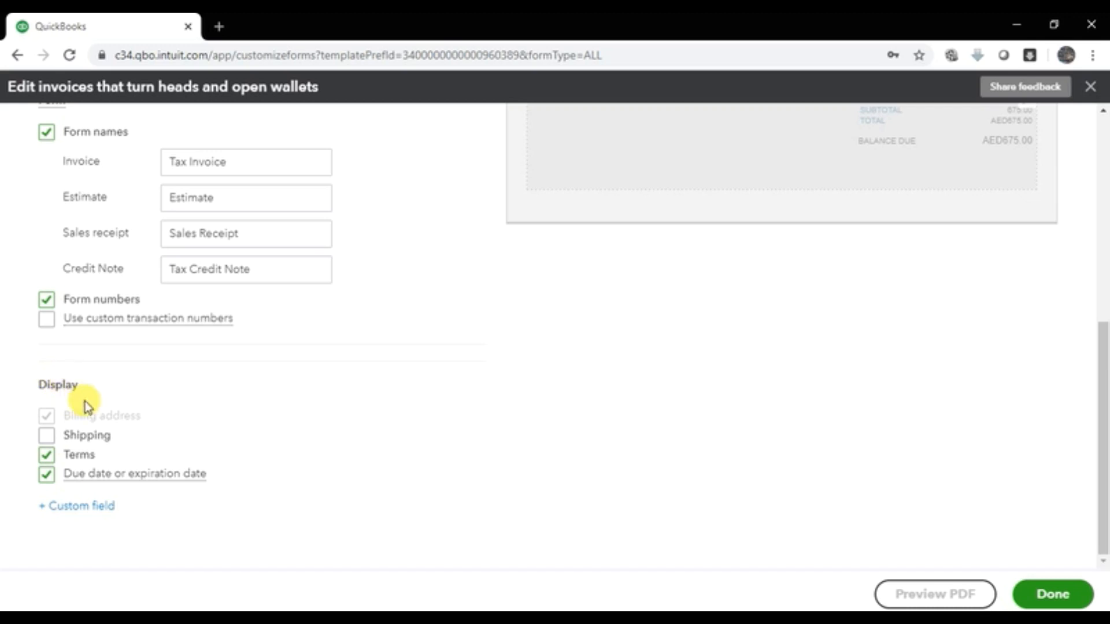
scroll(261, 375, up, 5)
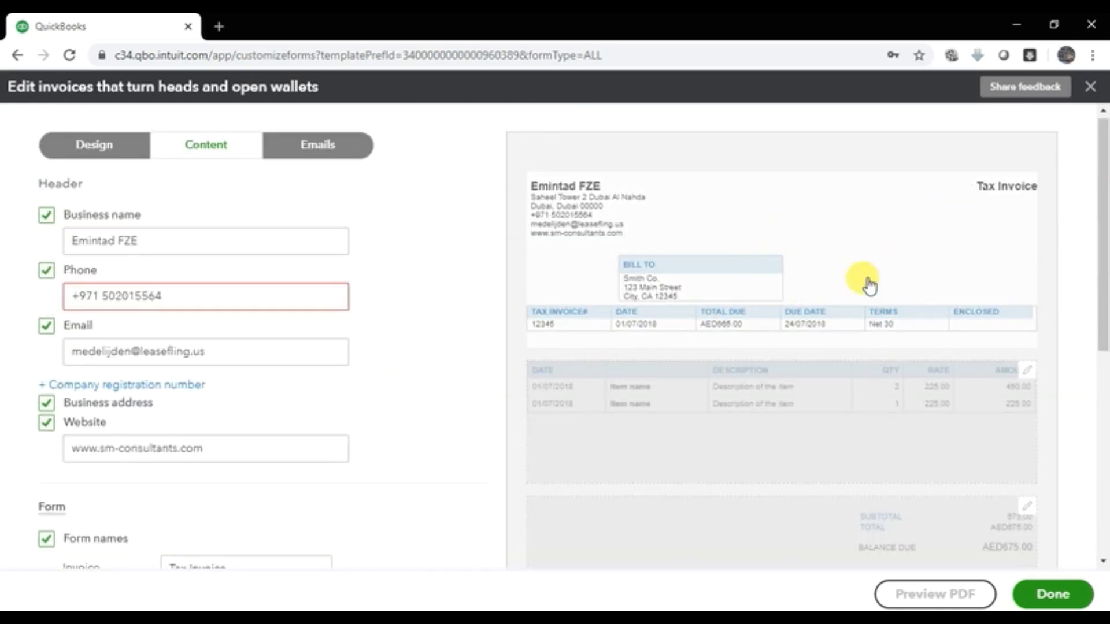
Step: Tick Shipping in Display so the preview shows Ship To, Net 30 terms and ship via FedEx
scroll(856, 280, down, 7)
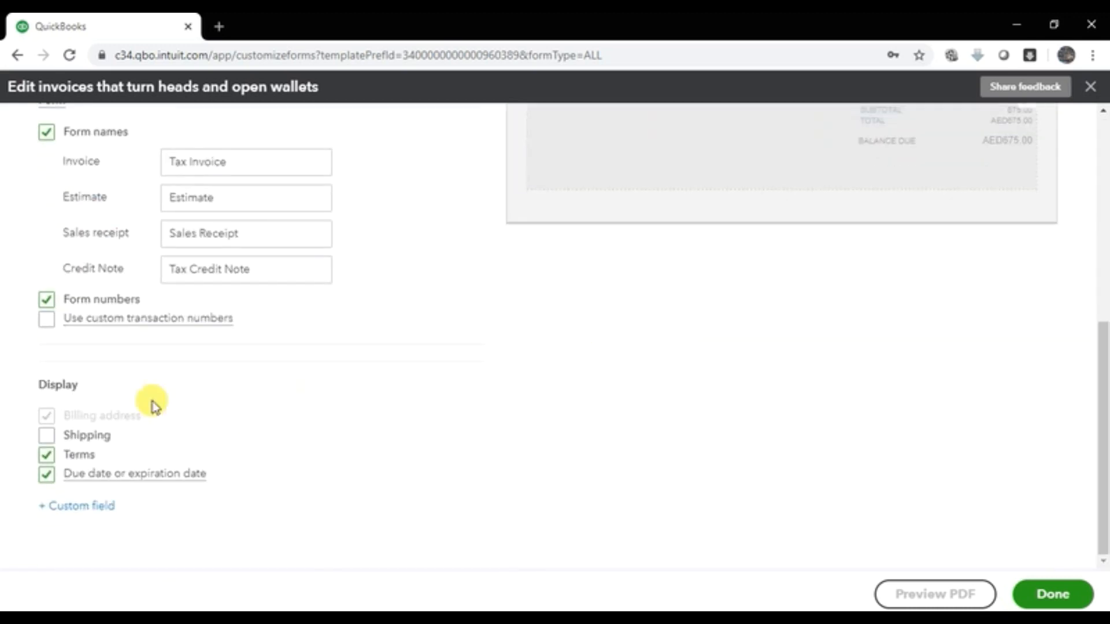
click(47, 436)
scroll(748, 342, up, 7)
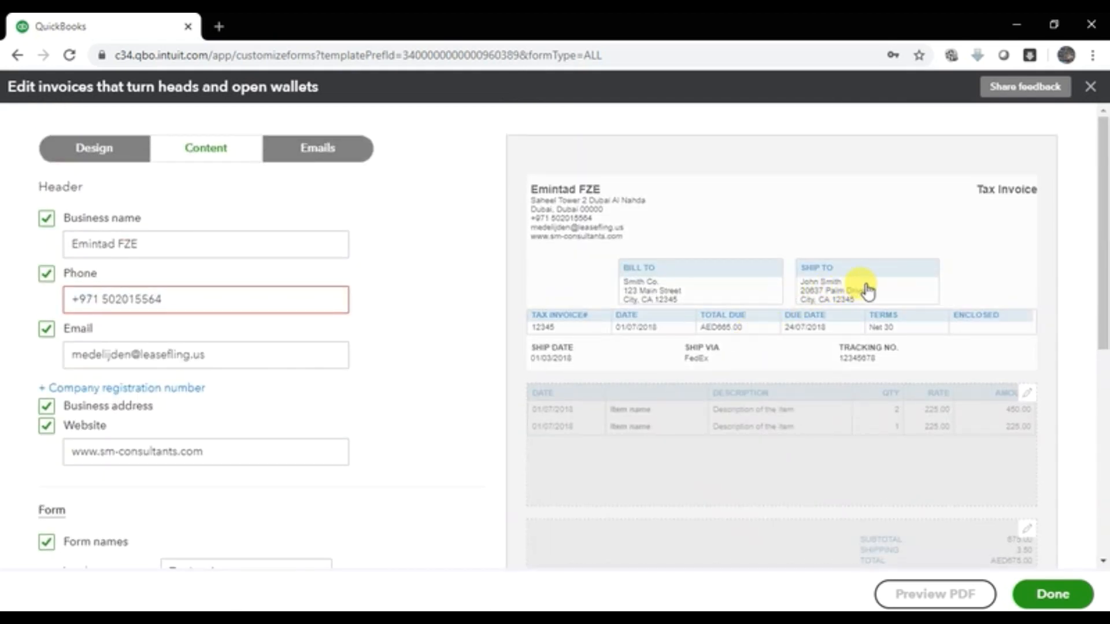
scroll(867, 292, down, 7)
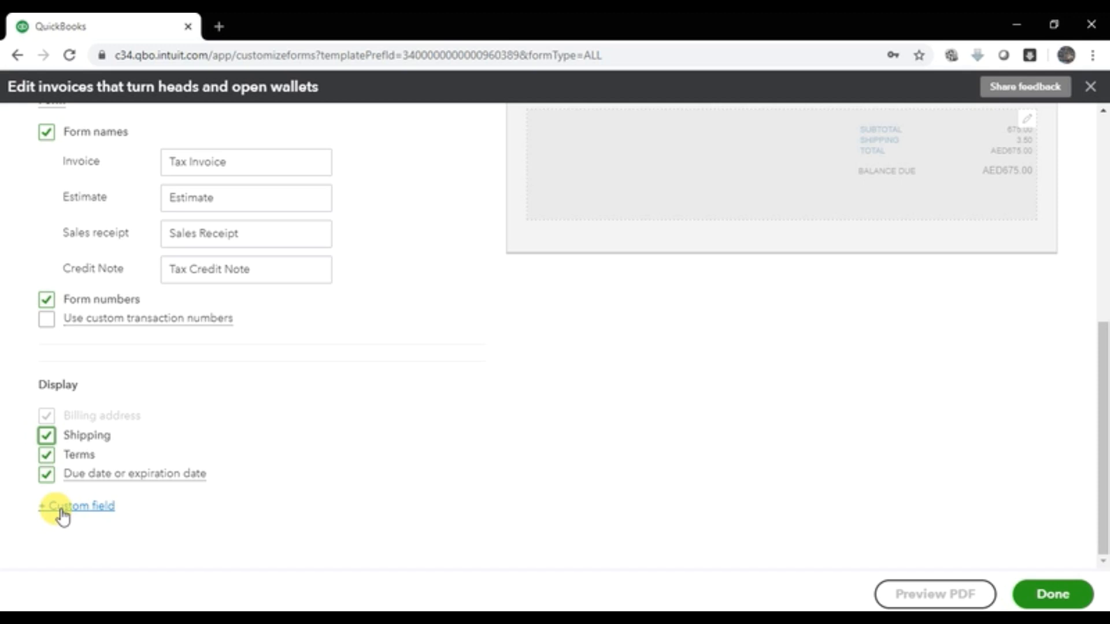
scroll(555, 408, up, 5)
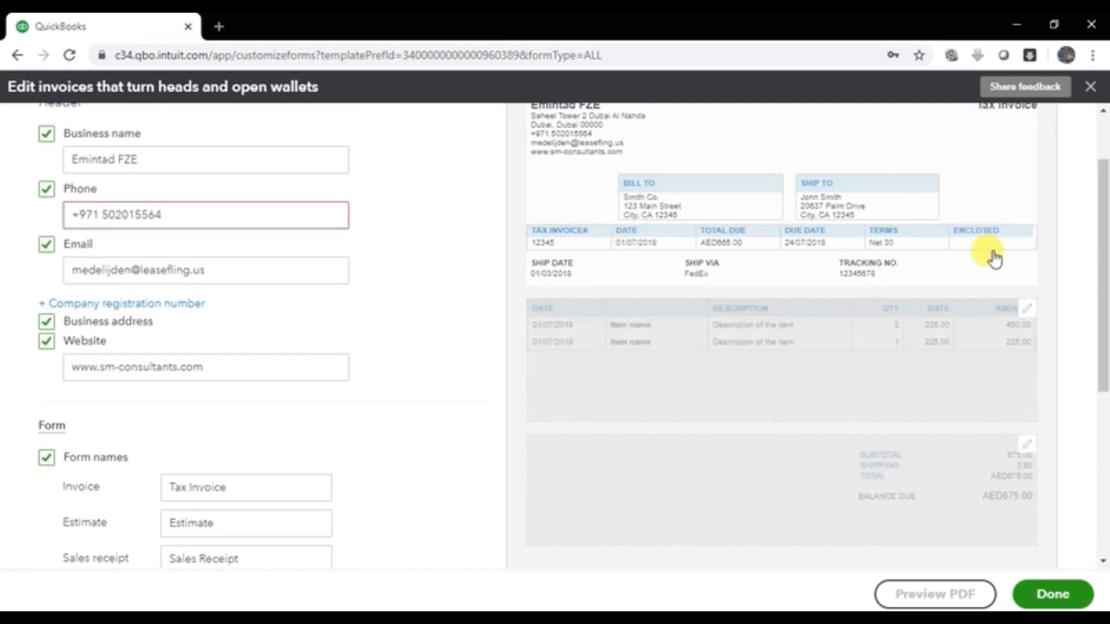
scroll(562, 337, down, 5)
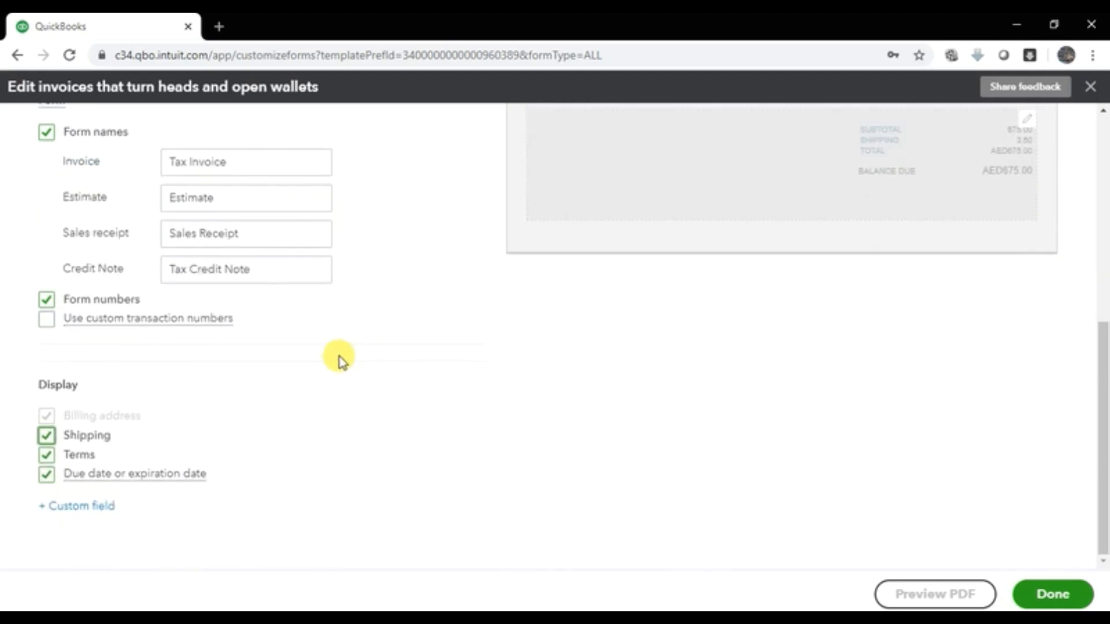
Step: Enable the first custom field, name it Location, and check its column in the preview
click(72, 509)
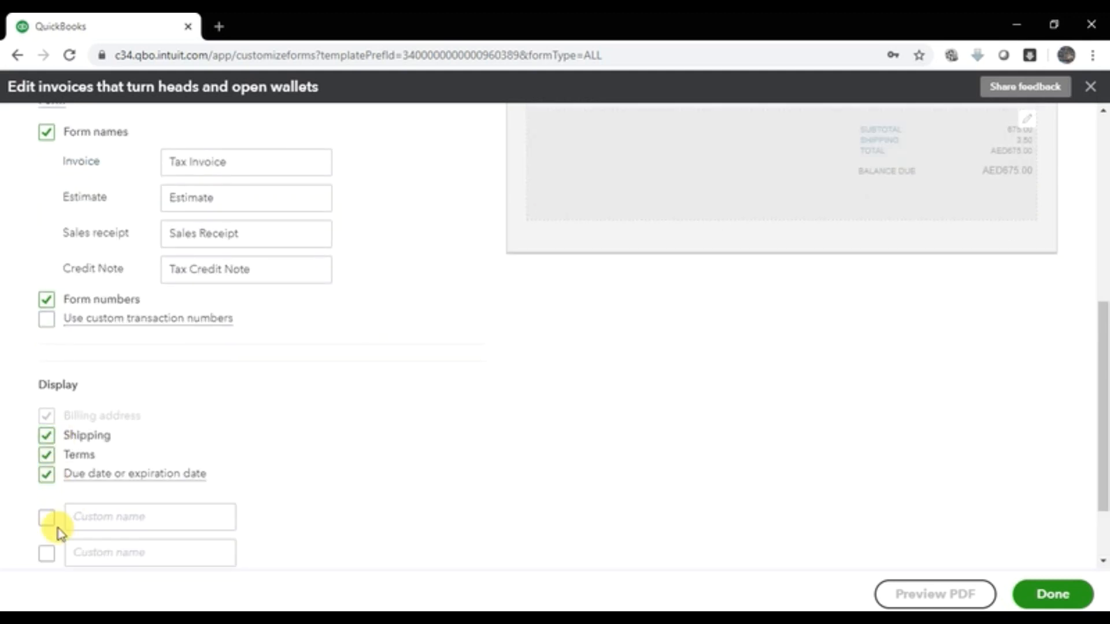
click(46, 519)
click(109, 514)
text(Location)
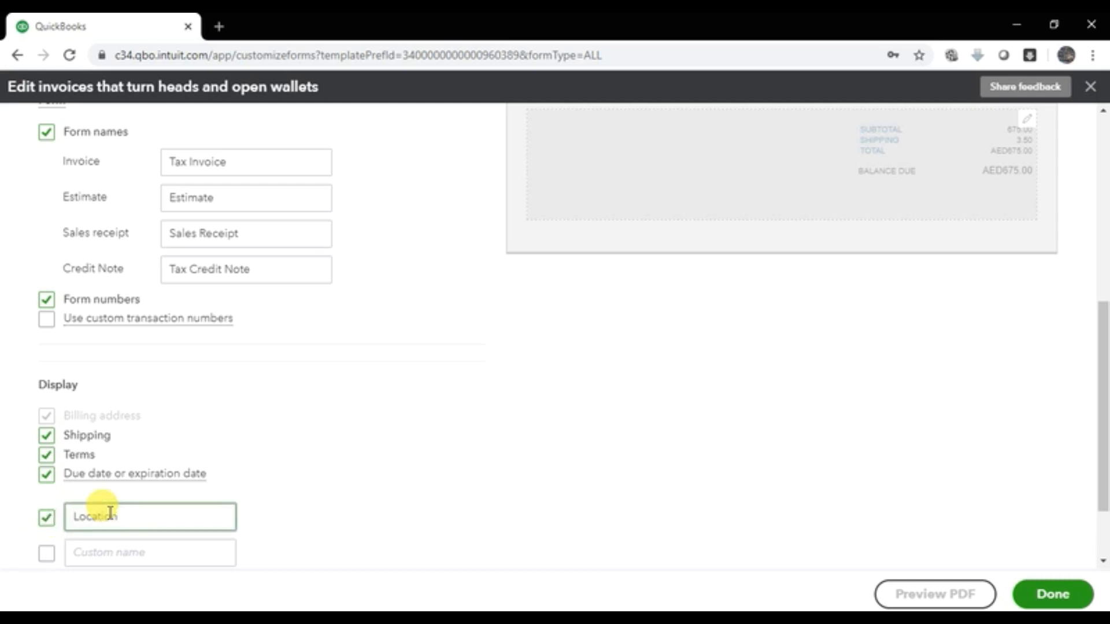
click(506, 423)
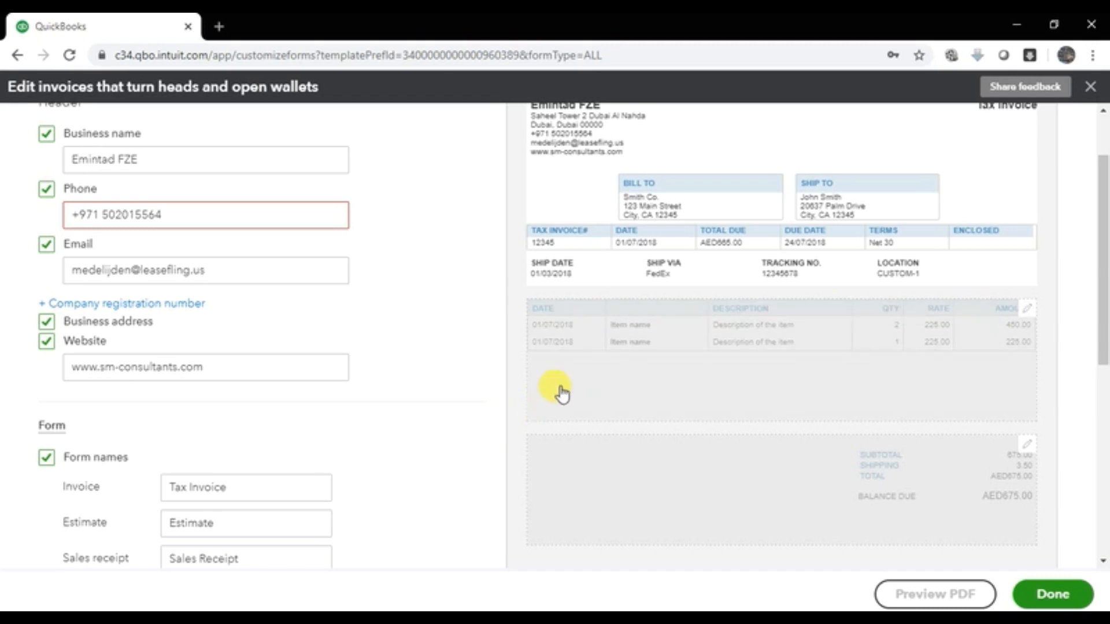
click(912, 278)
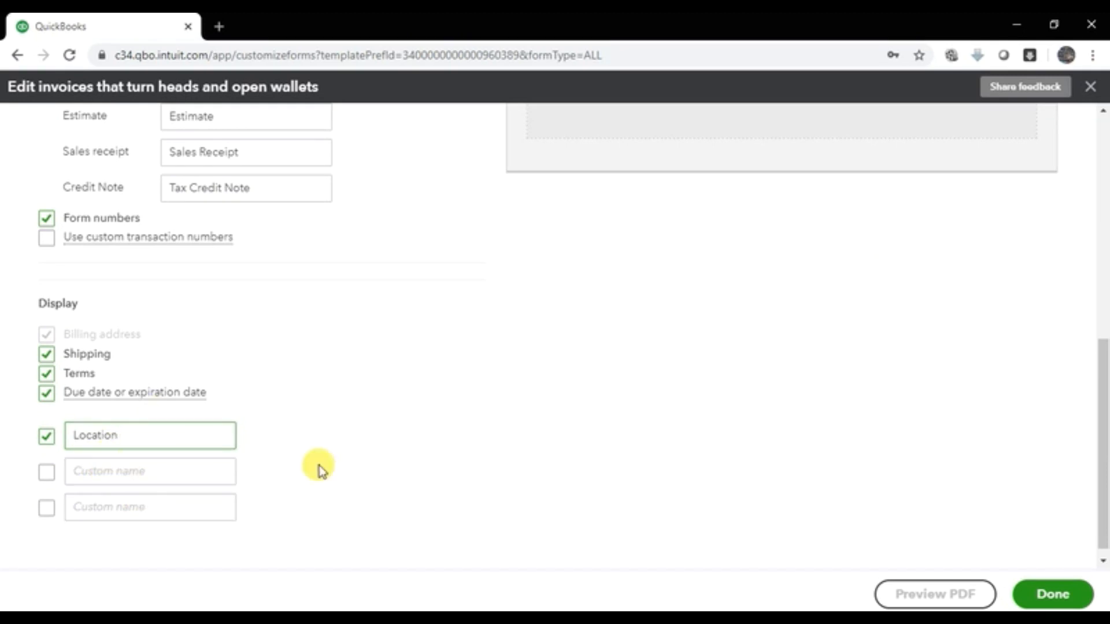
scroll(581, 454, down, 1)
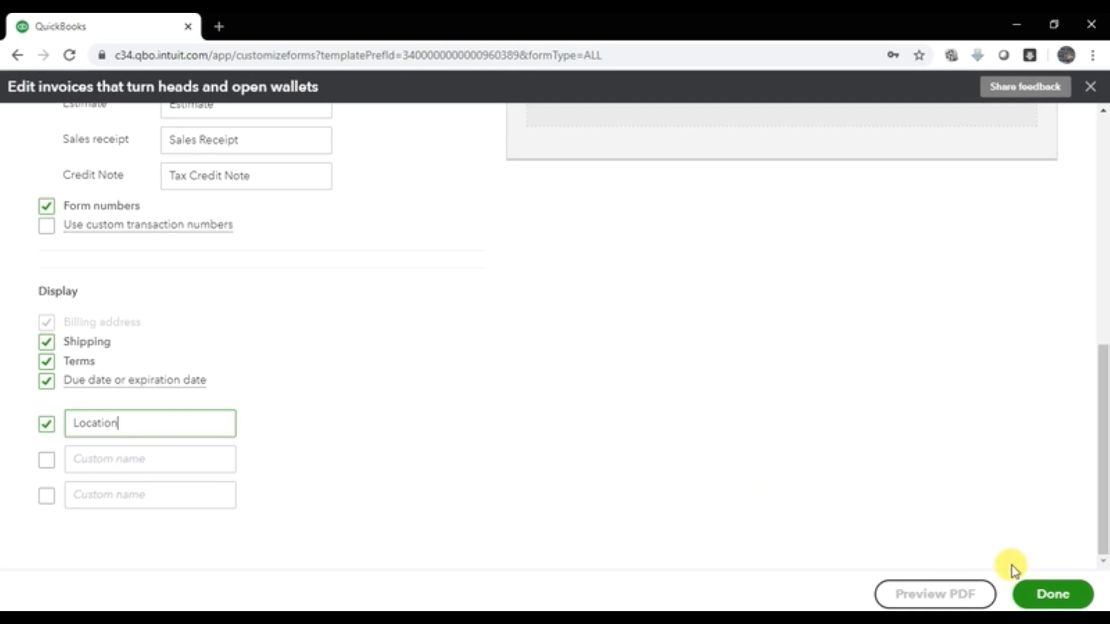
Step: Save the invoice style with Done, then edit the Standard row again from Custom form styles
click(1052, 597)
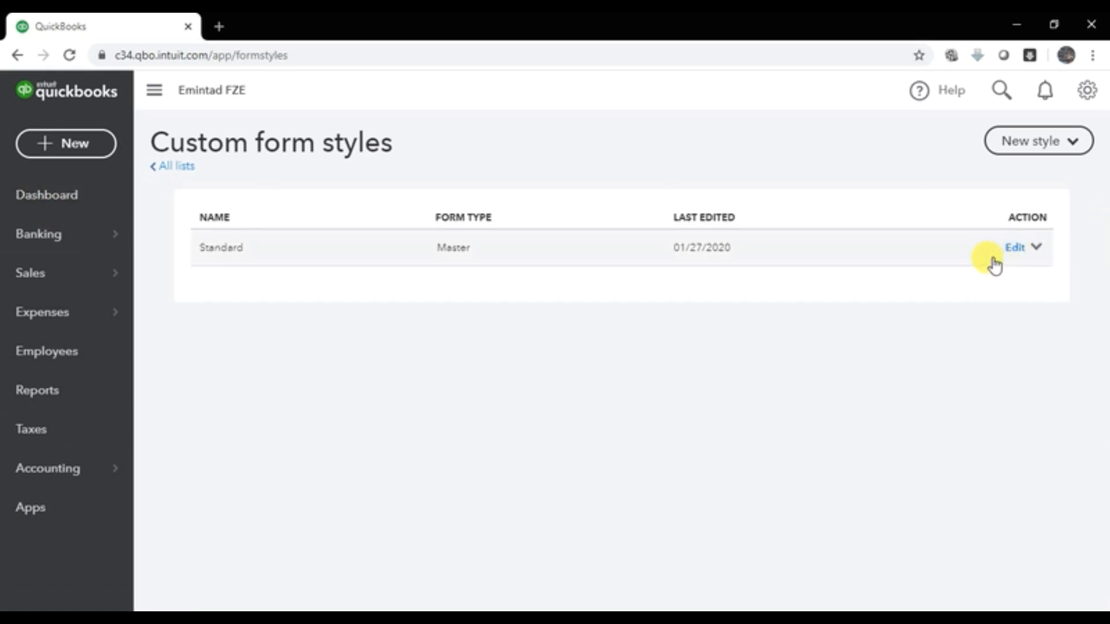
click(1013, 248)
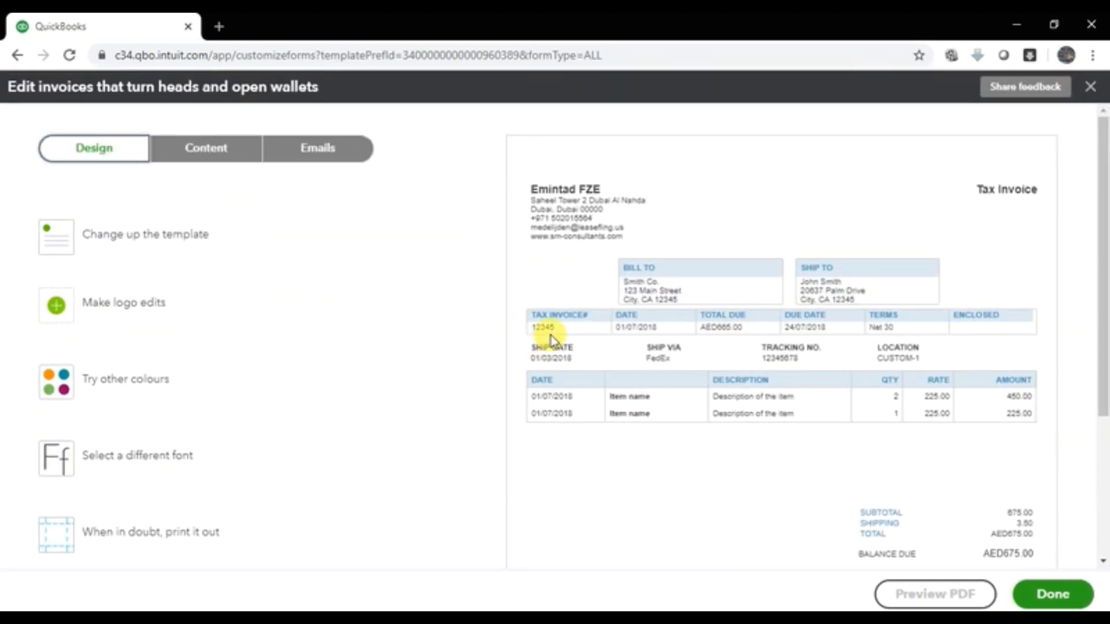
Step: Check the invoice header under Content, then show the Emails settings with the 'Invoice 12345 from Emintad FZE' preview
click(226, 149)
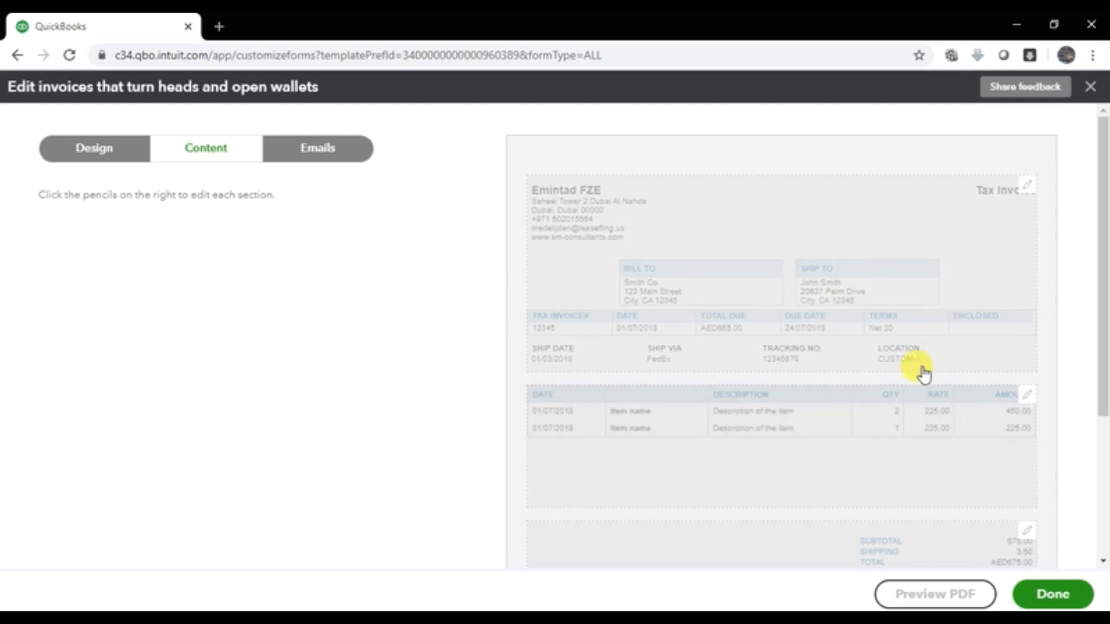
click(569, 234)
scroll(123, 381, down, 4)
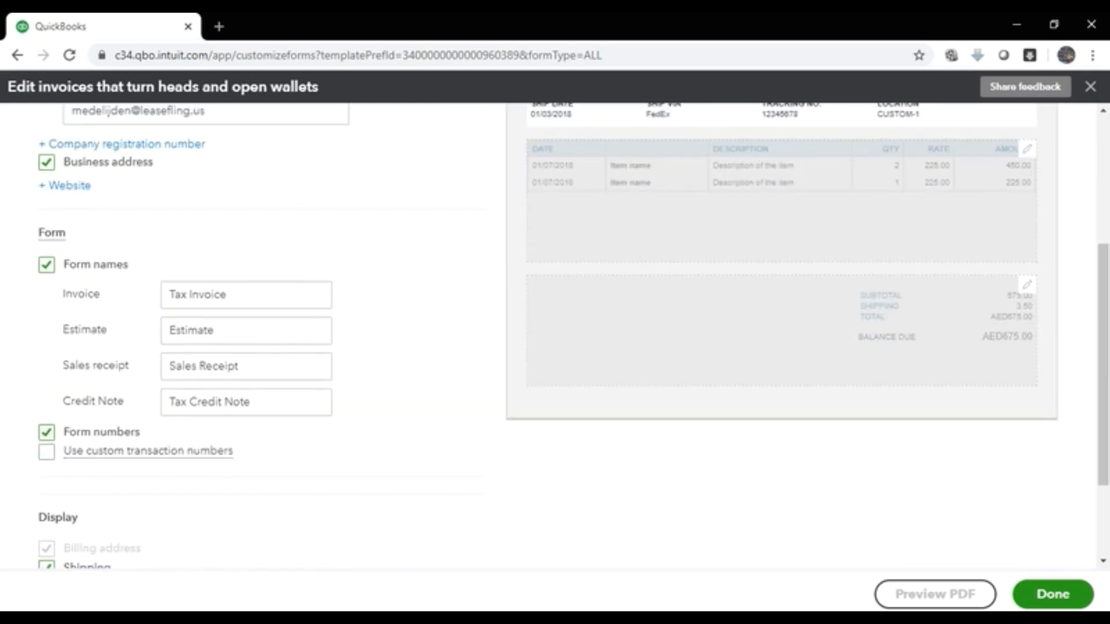
scroll(141, 434, down, 3)
scroll(141, 461, up, 3)
scroll(152, 472, up, 4)
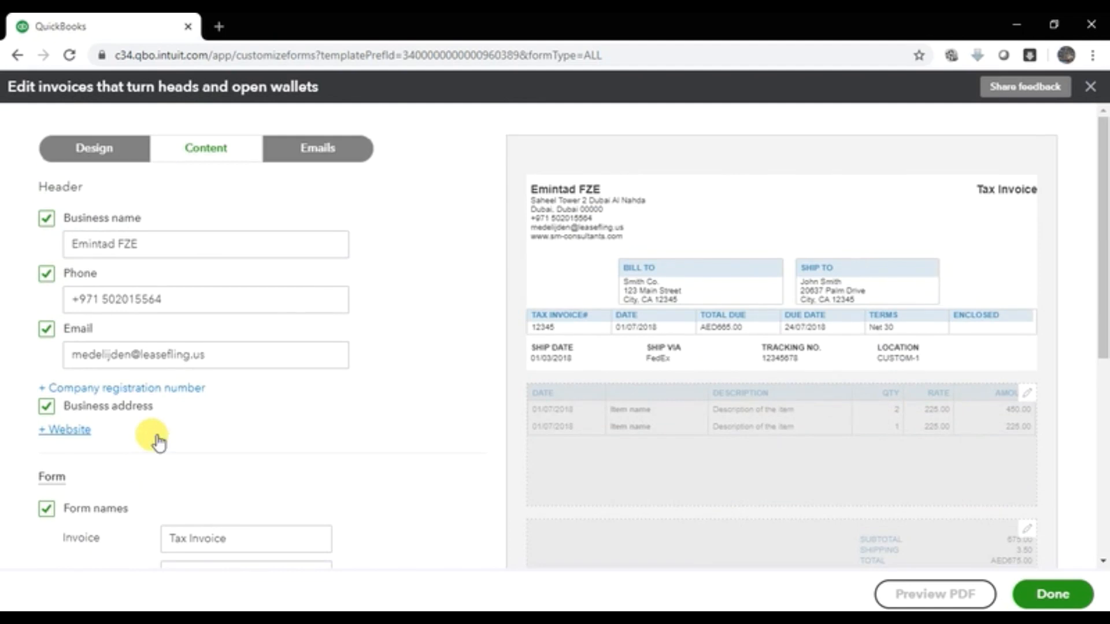
click(318, 150)
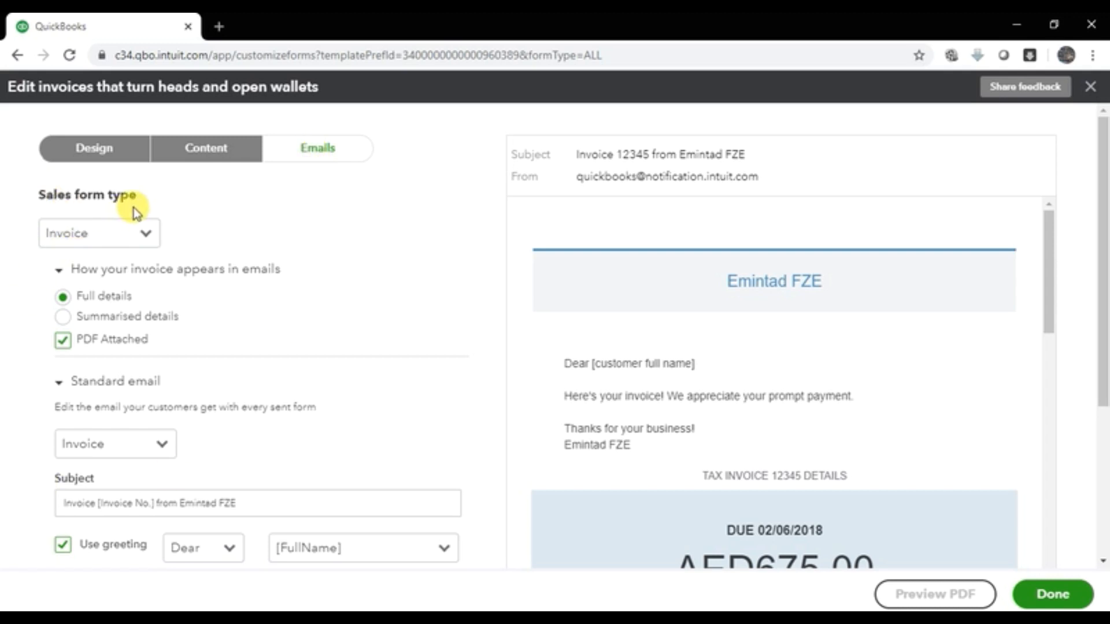
click(160, 237)
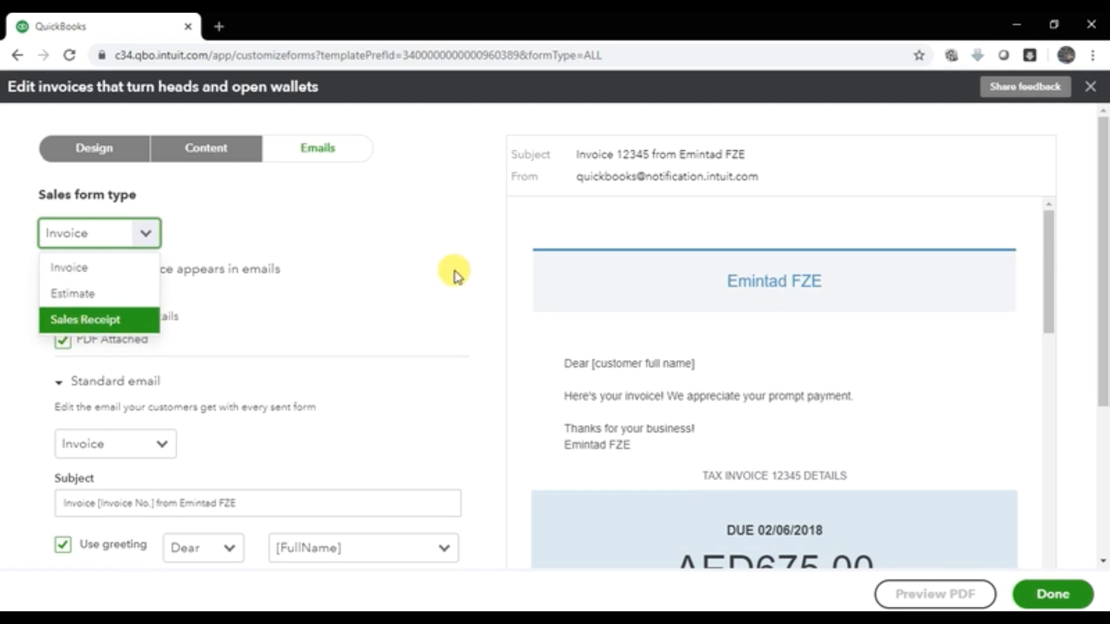
click(424, 227)
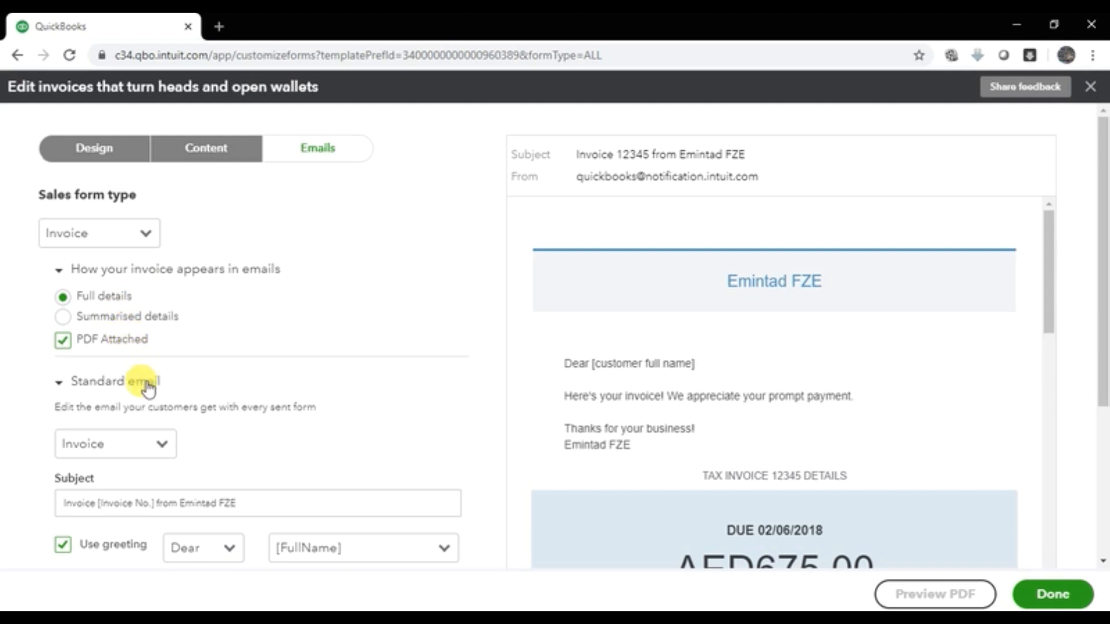
scroll(120, 428, down, 3)
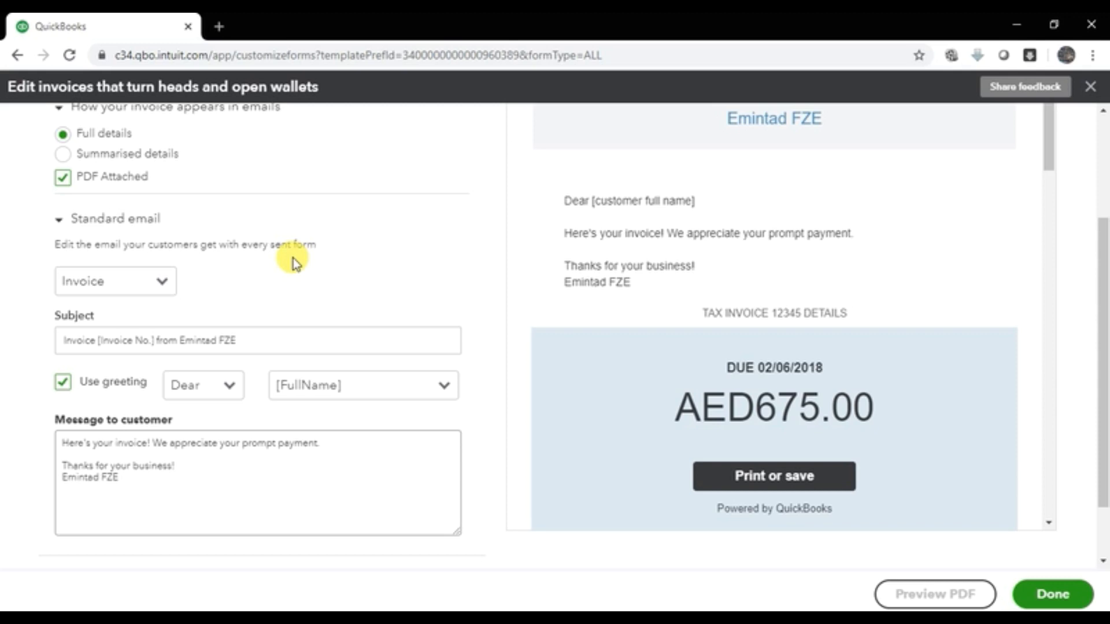
click(188, 466)
drag(149, 471, 62, 443)
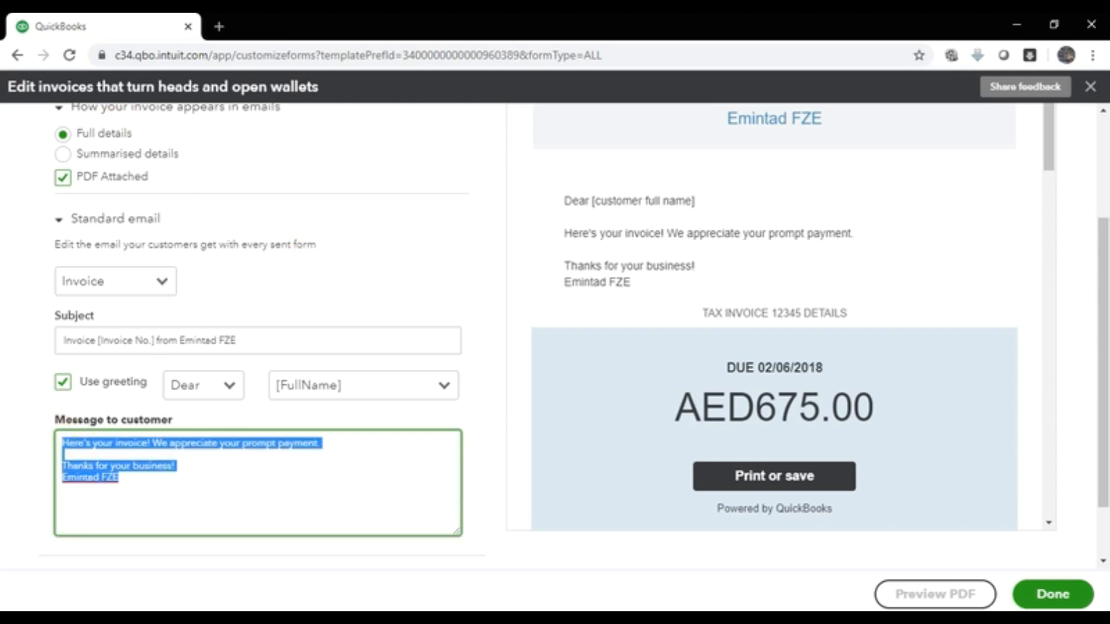
click(164, 283)
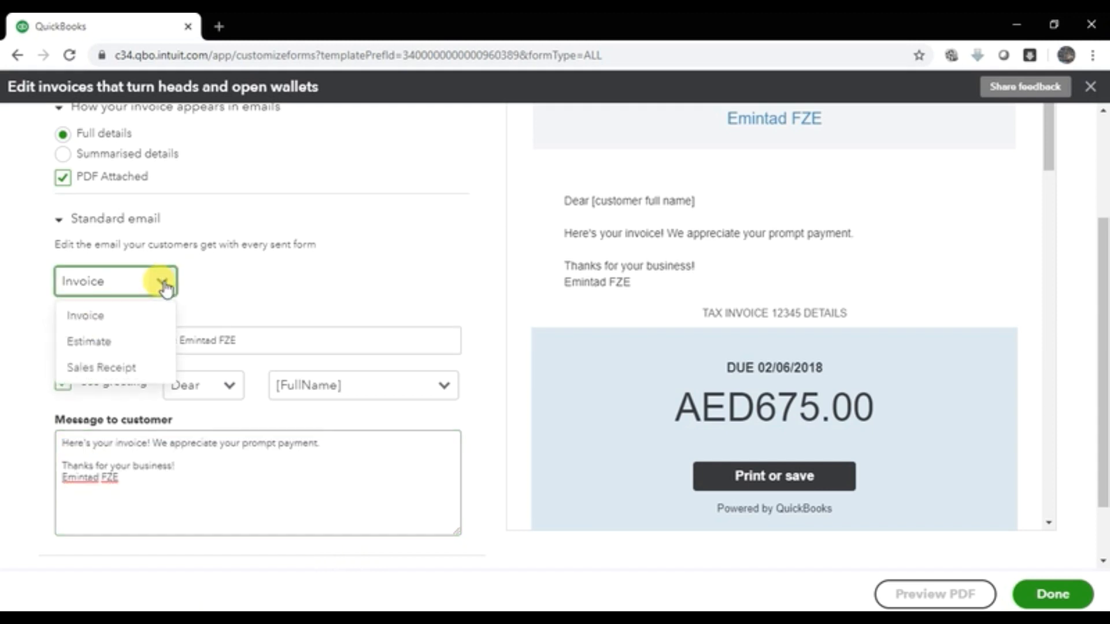
click(231, 267)
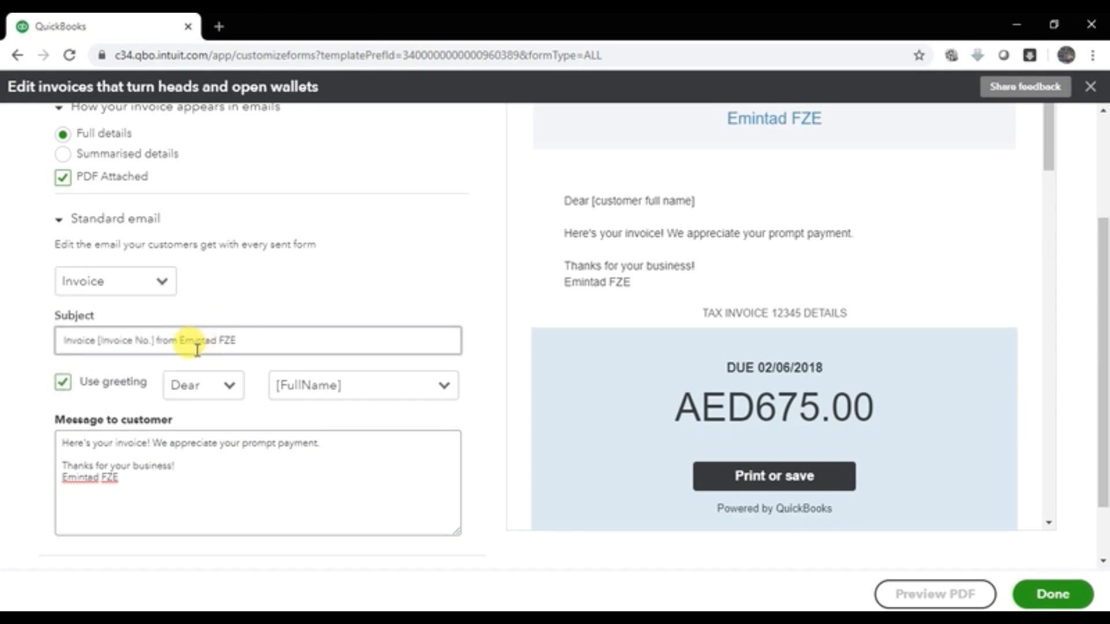
click(231, 388)
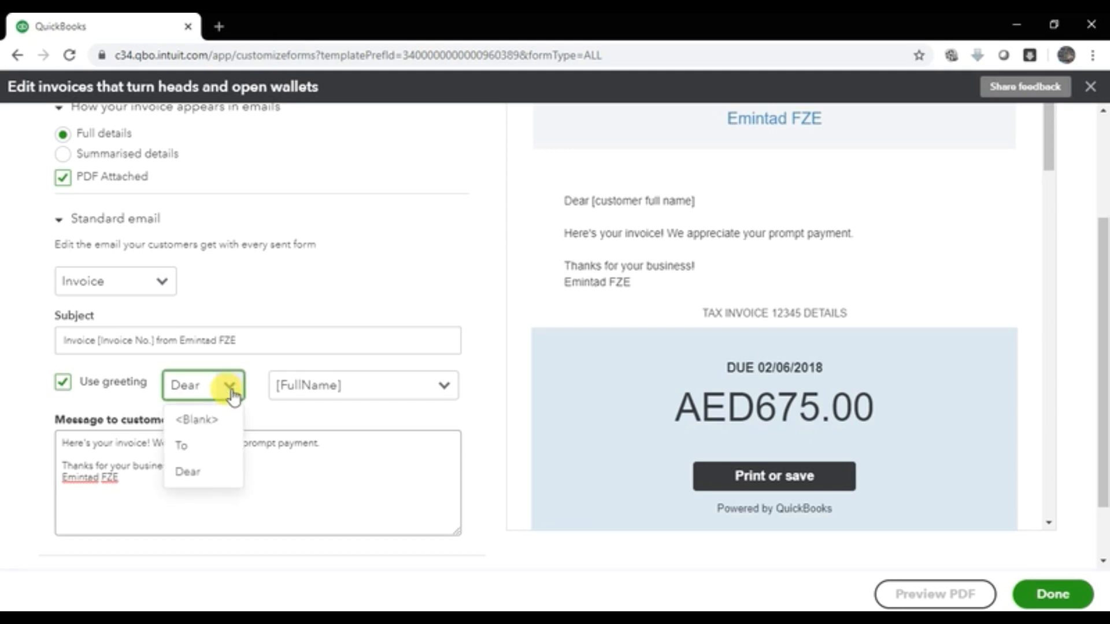
click(327, 450)
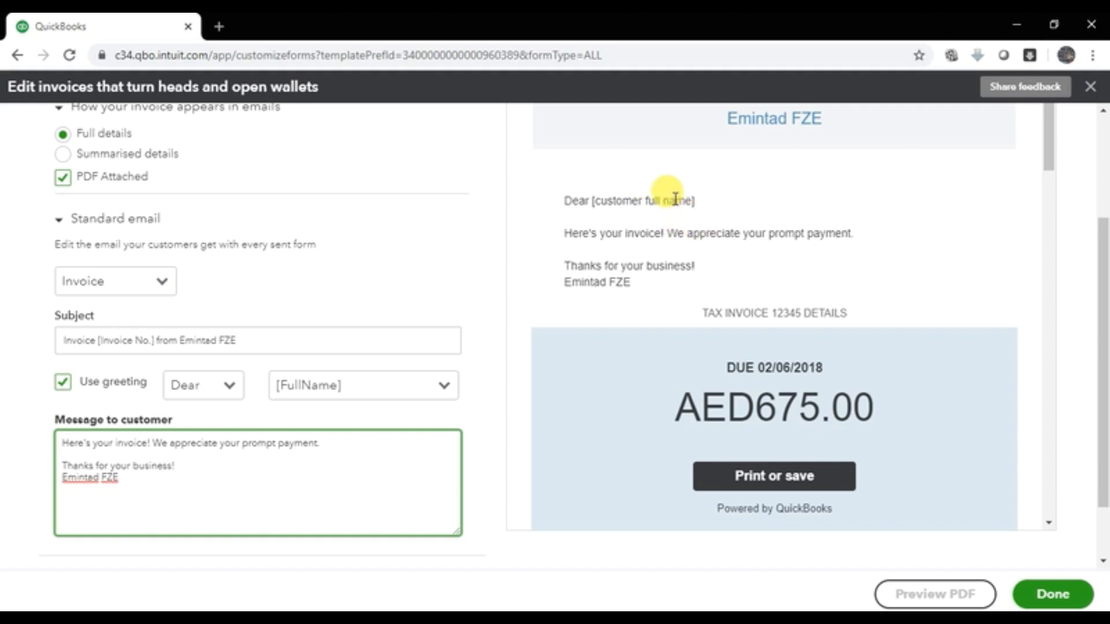
scroll(675, 198, down, 10)
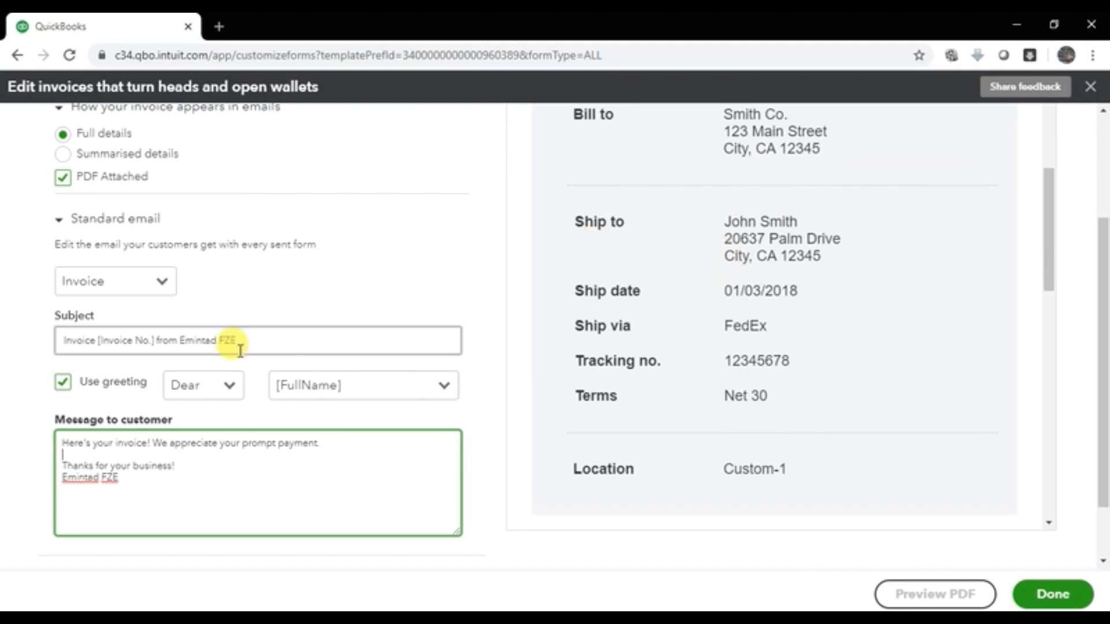
scroll(929, 302, up, 10)
scroll(806, 271, up, 3)
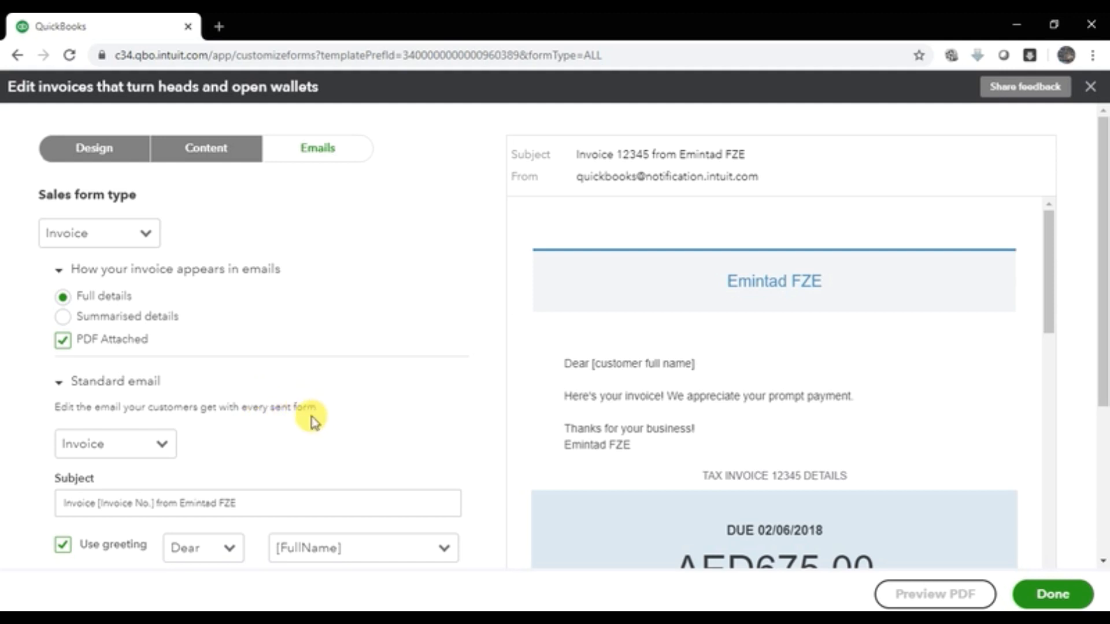
scroll(293, 439, down, 4)
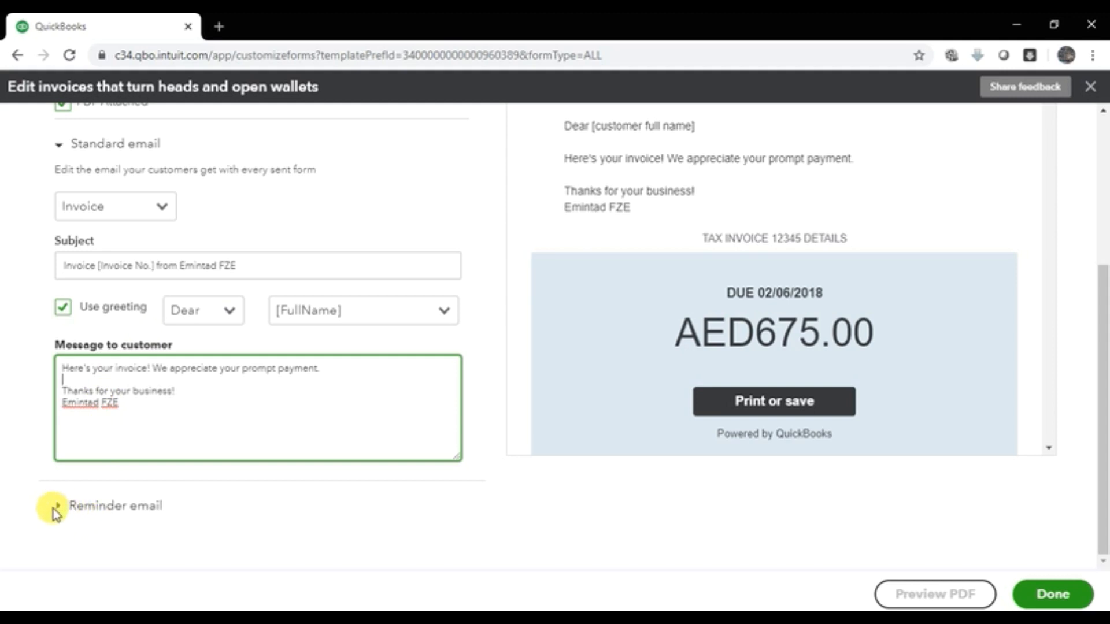
Step: Review the reminder email message, then click Done to save the invoice style
click(87, 507)
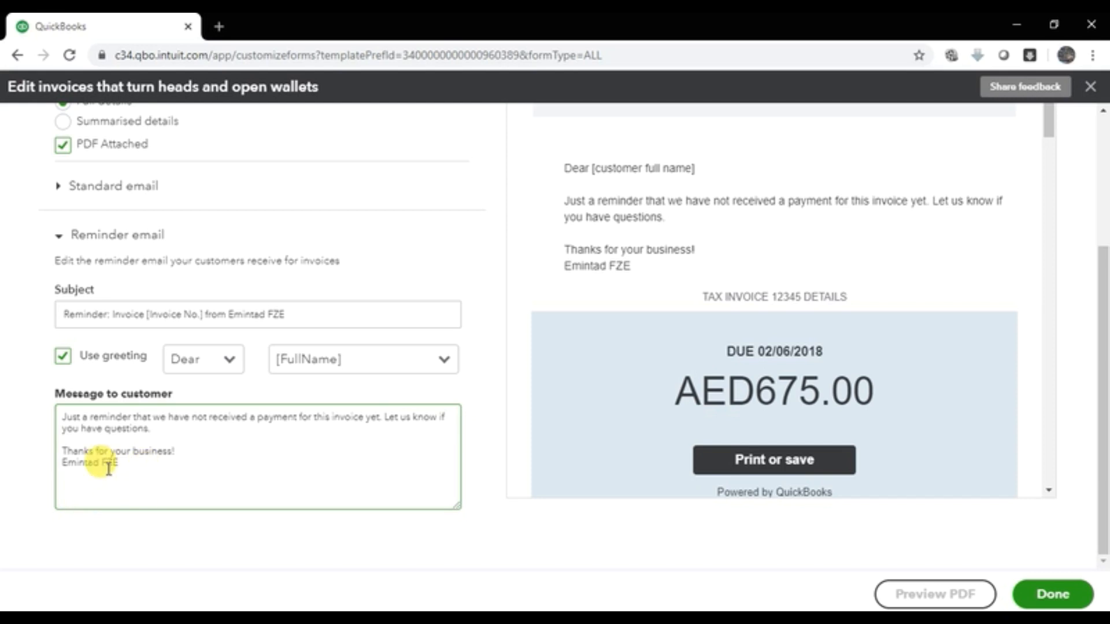
click(199, 429)
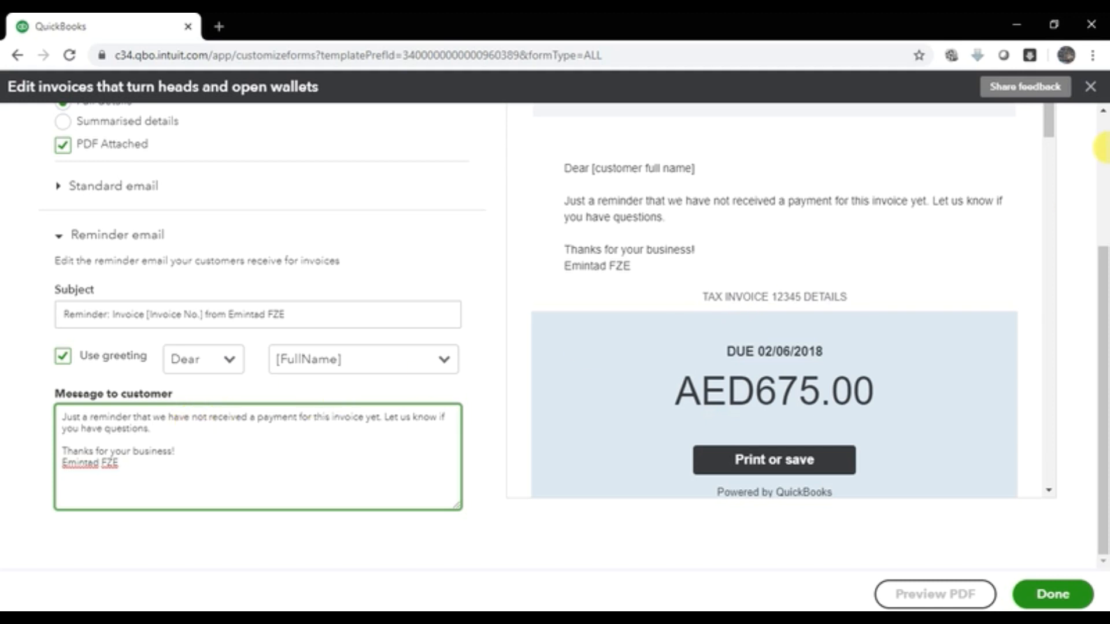
scroll(1101, 148, up, 4)
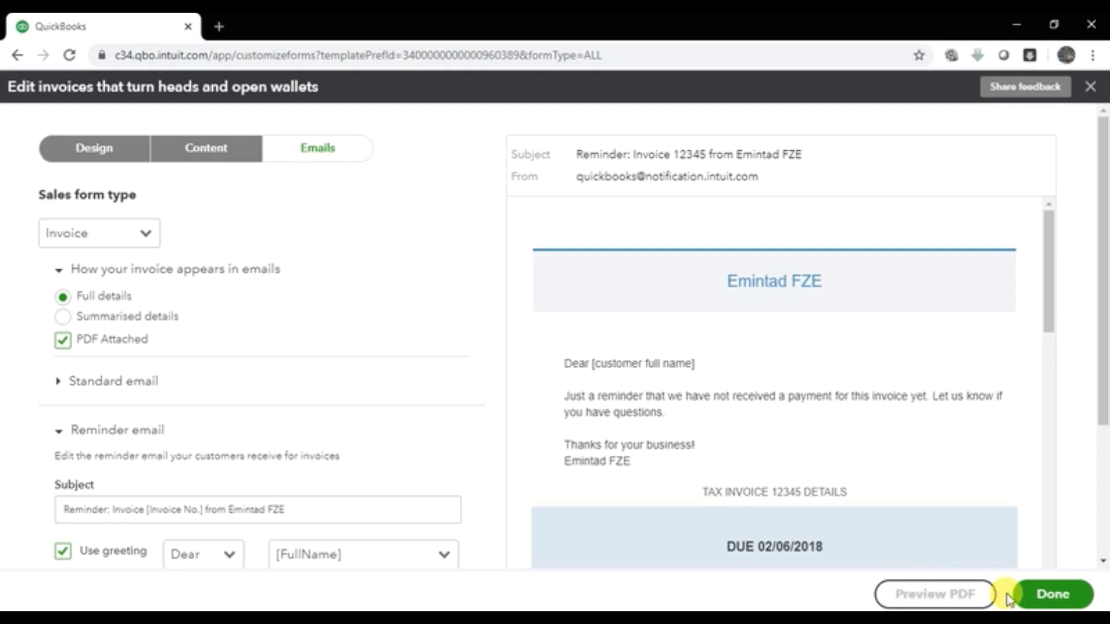
click(1035, 601)
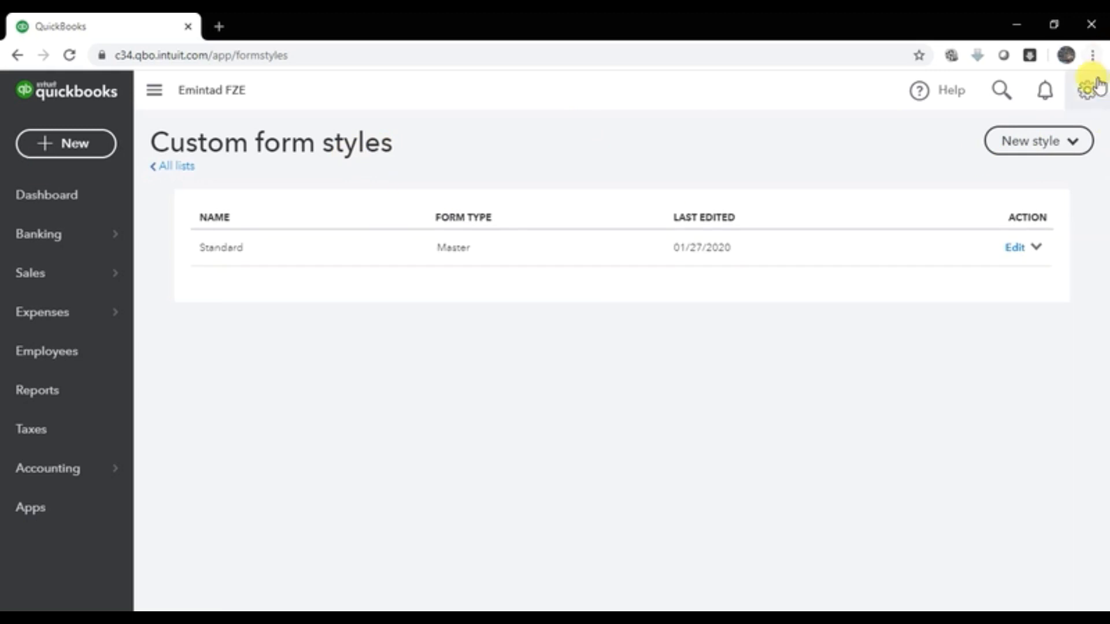
Step: Go to Account and Settings from the gear menu and show the Sales settings
click(1089, 92)
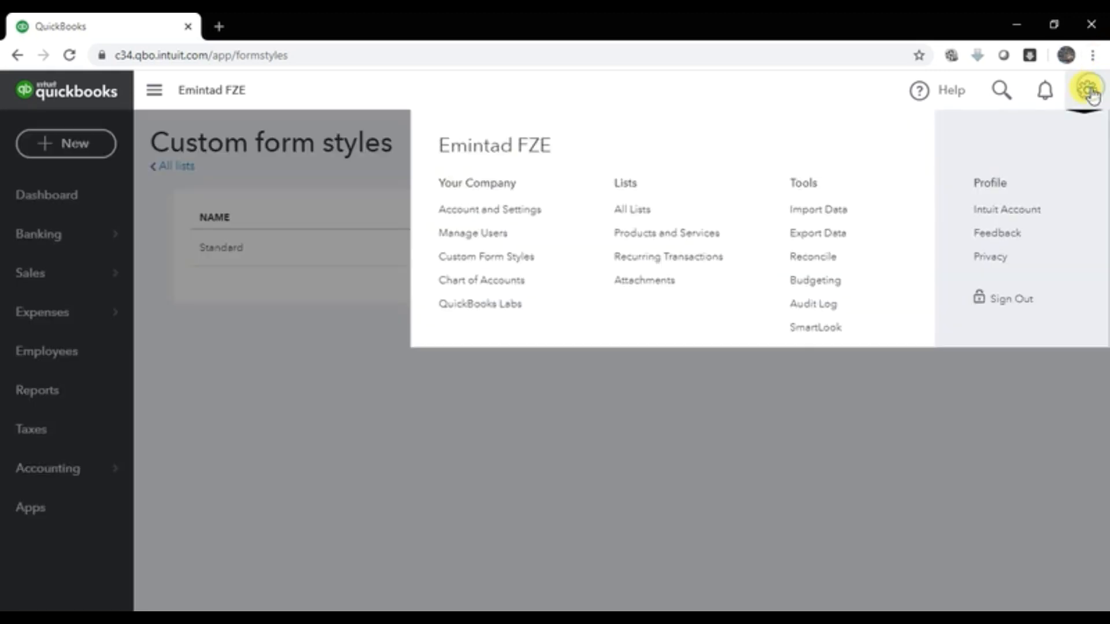
click(496, 218)
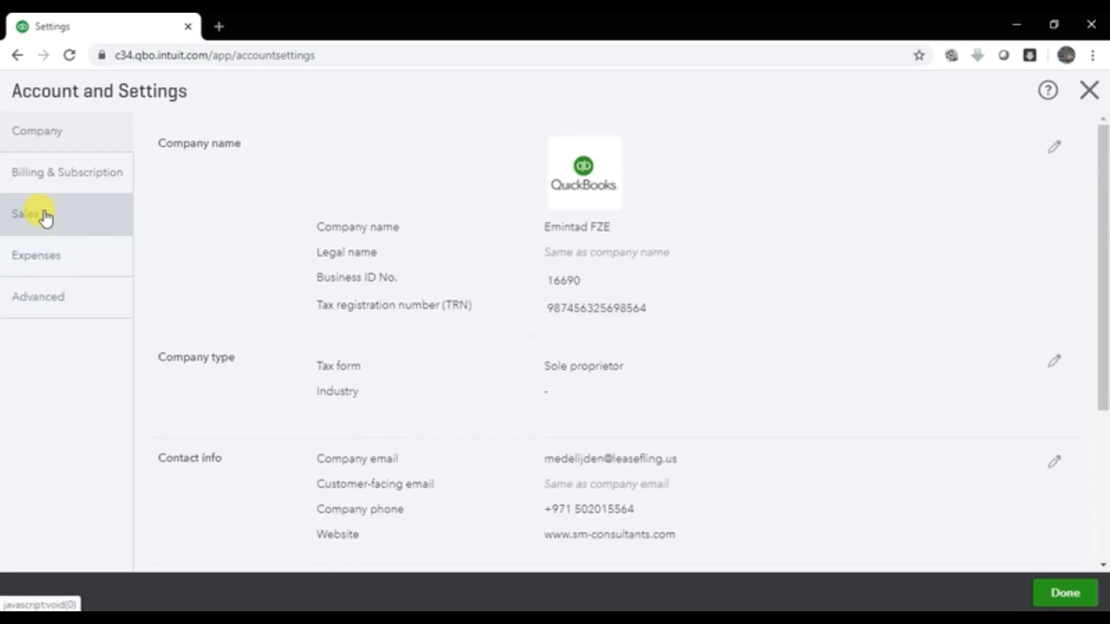
click(45, 218)
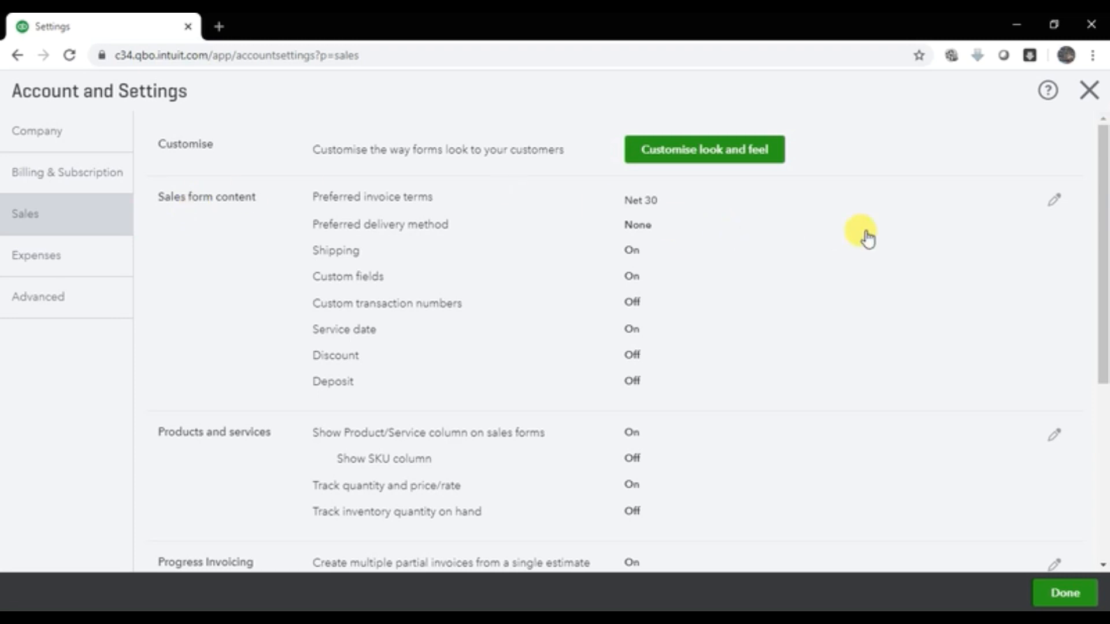
Step: Edit Sales form content, read the preferred invoice terms tip, and list the available terms
click(1056, 201)
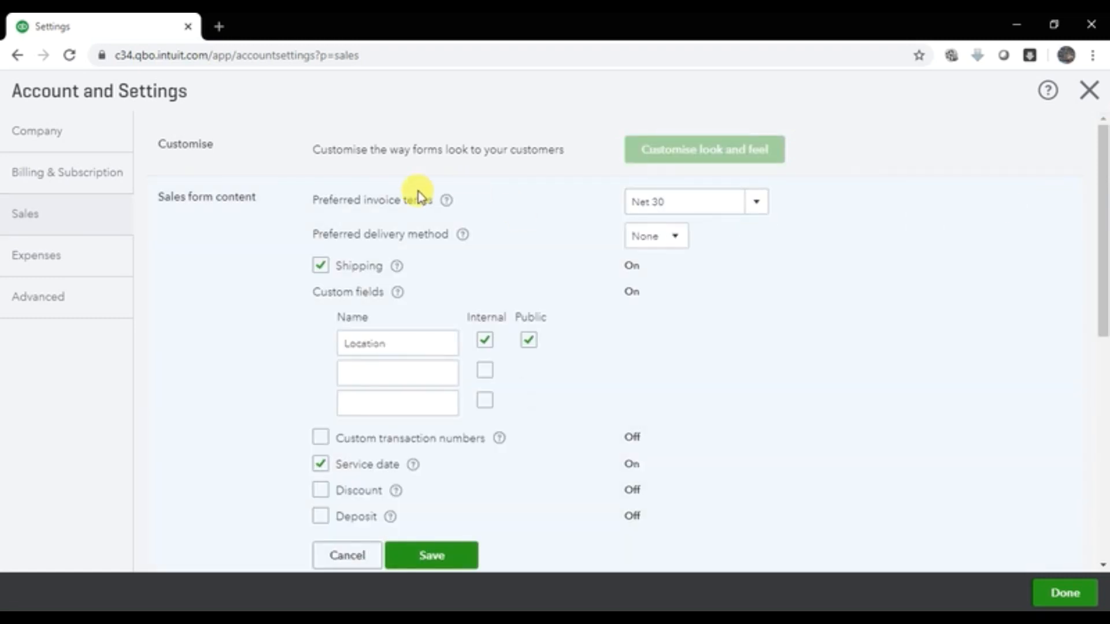
click(449, 202)
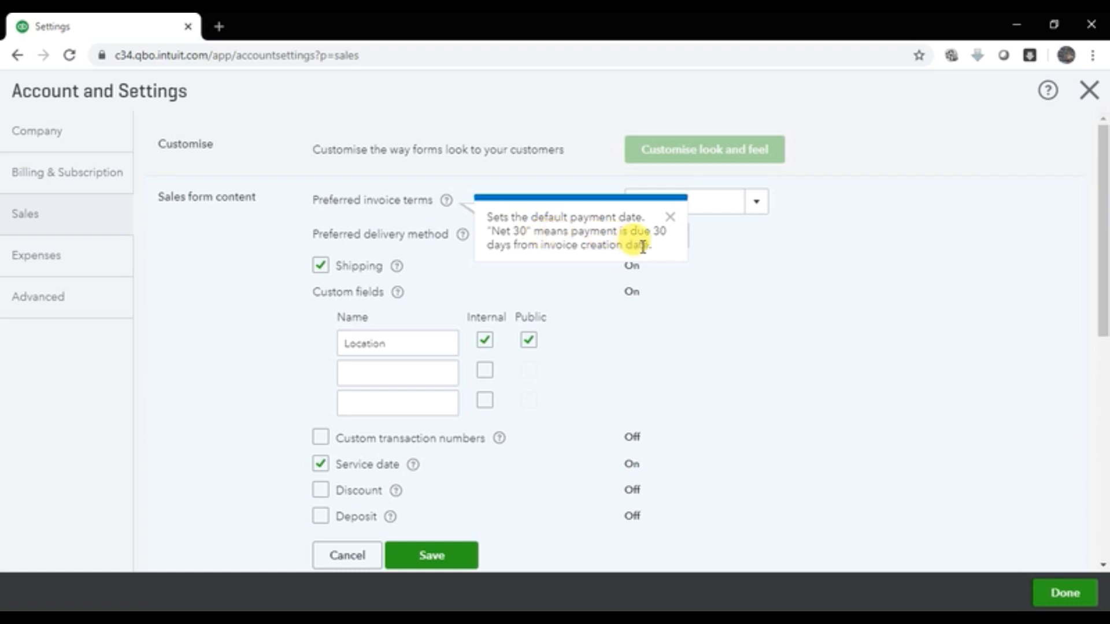
click(717, 294)
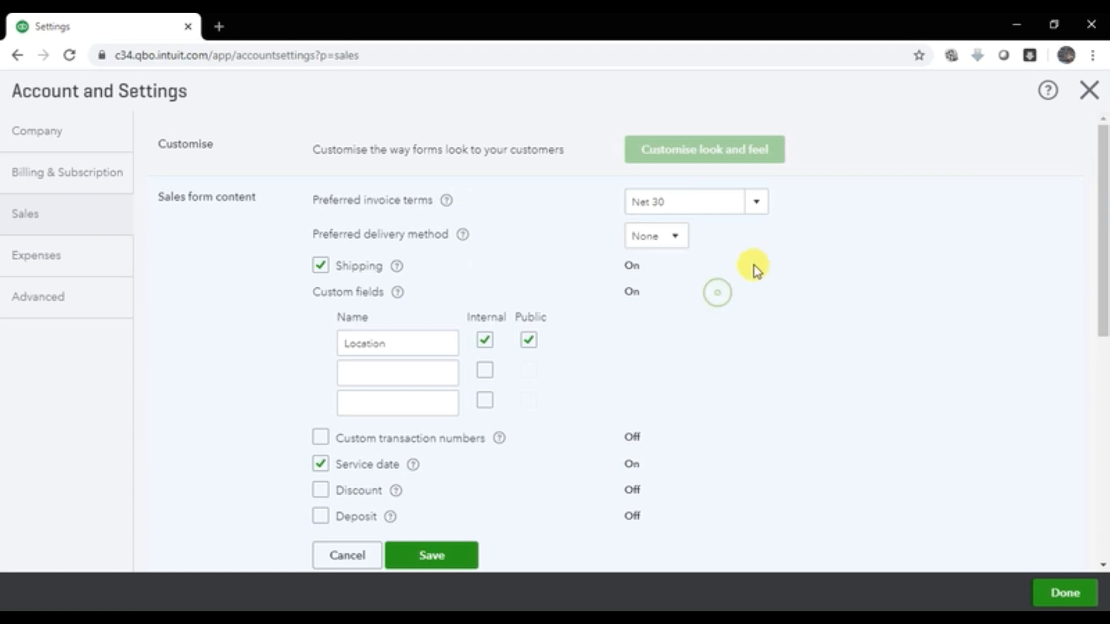
click(756, 204)
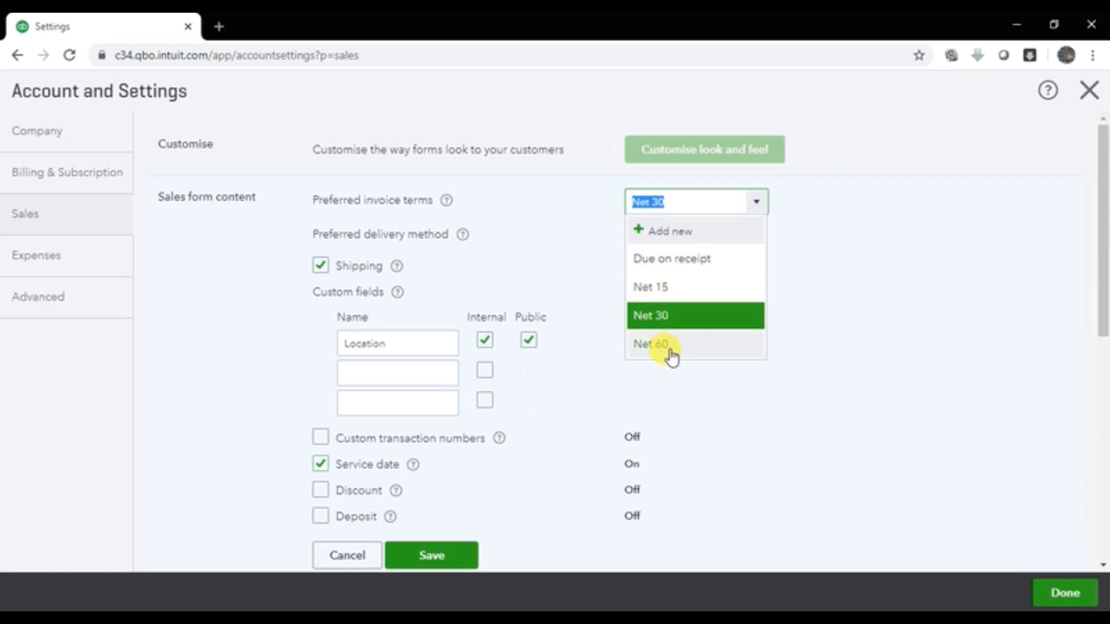
Step: Add a 'Net 90' term due in 90 days and keep it as preferred invoice terms
click(688, 237)
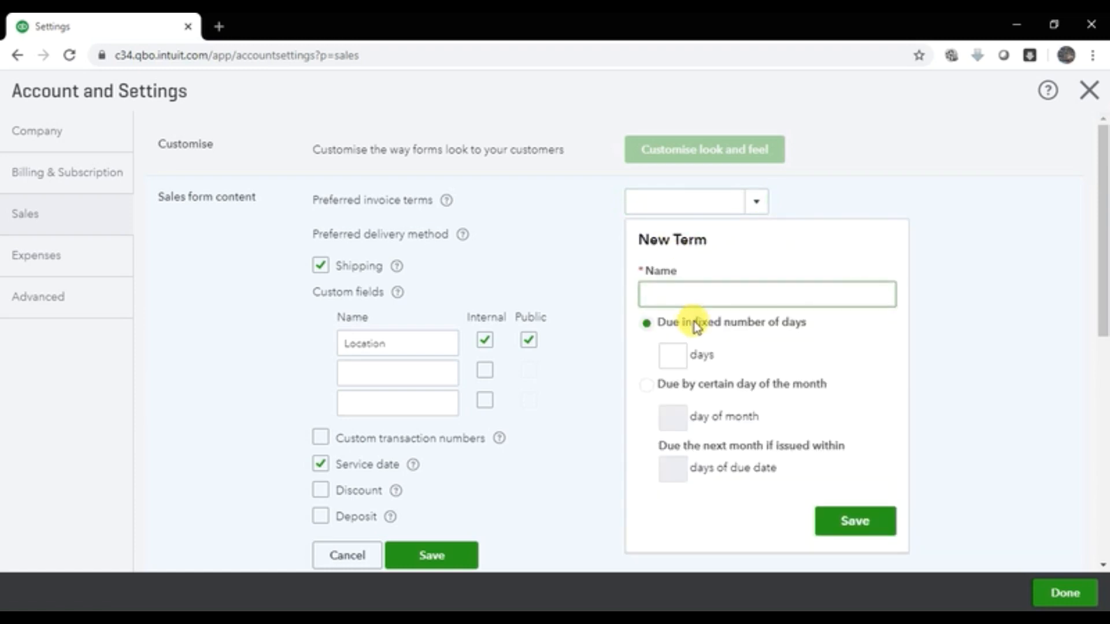
text(Net 90)
click(676, 354)
text(90)
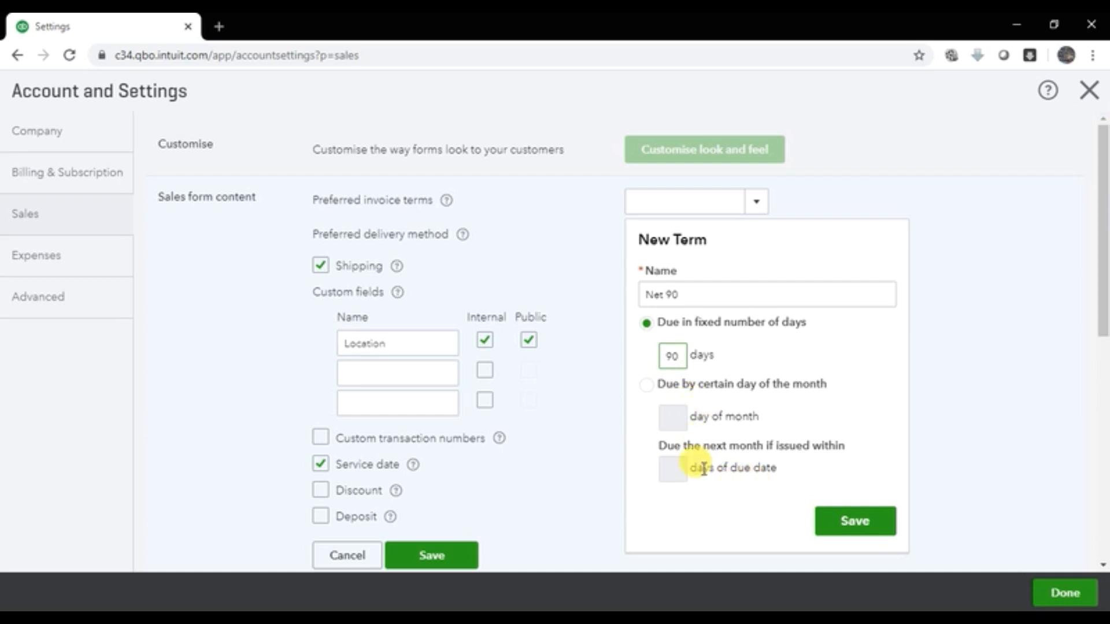
click(834, 529)
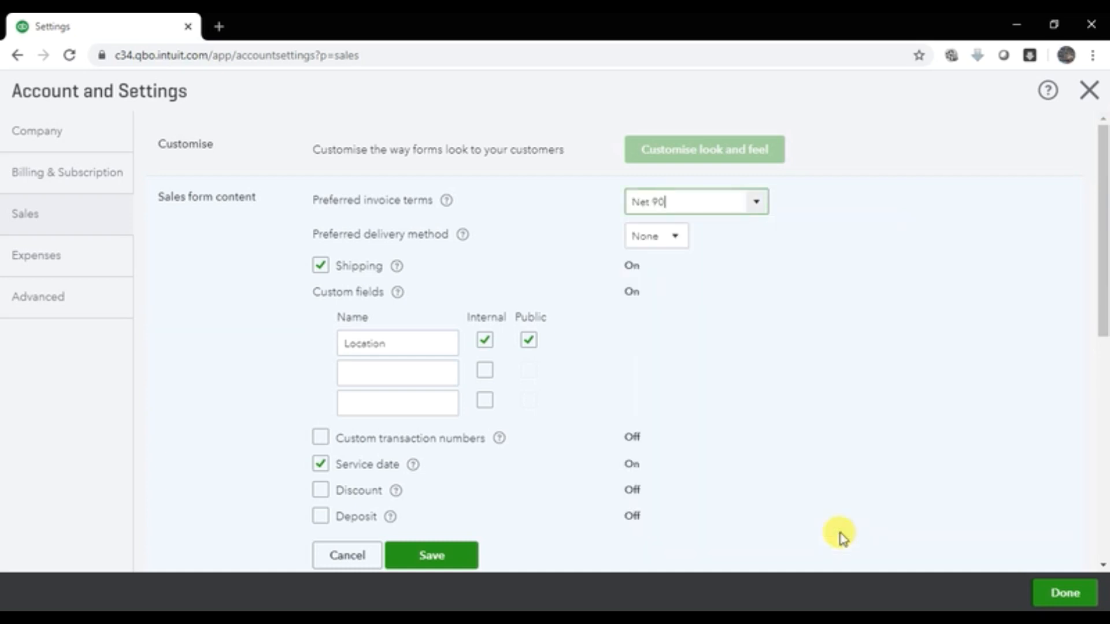
click(754, 200)
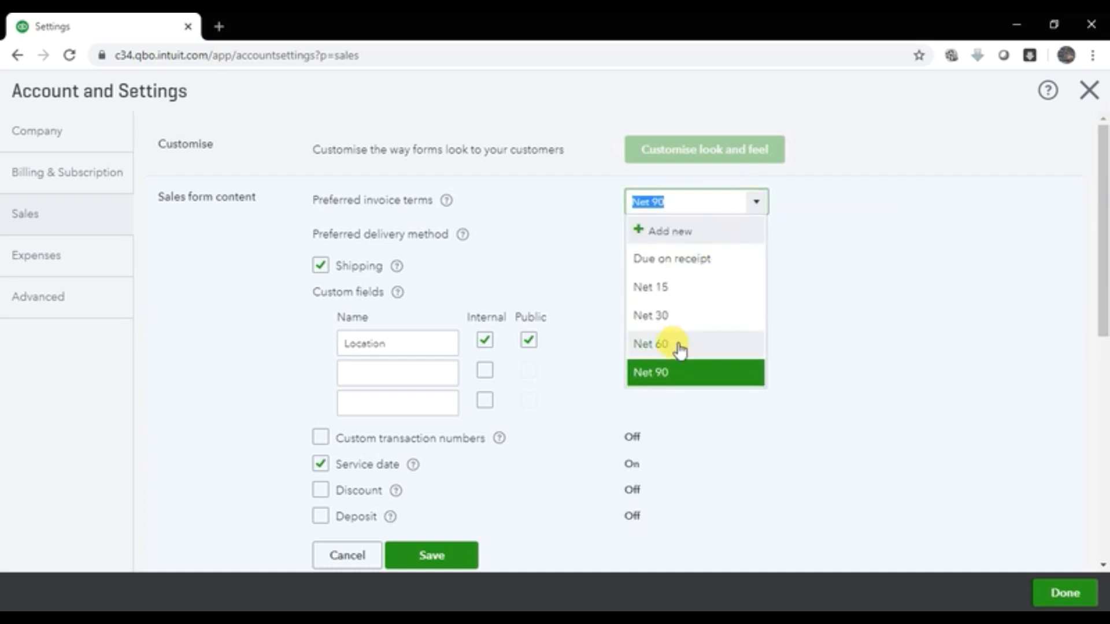
click(824, 357)
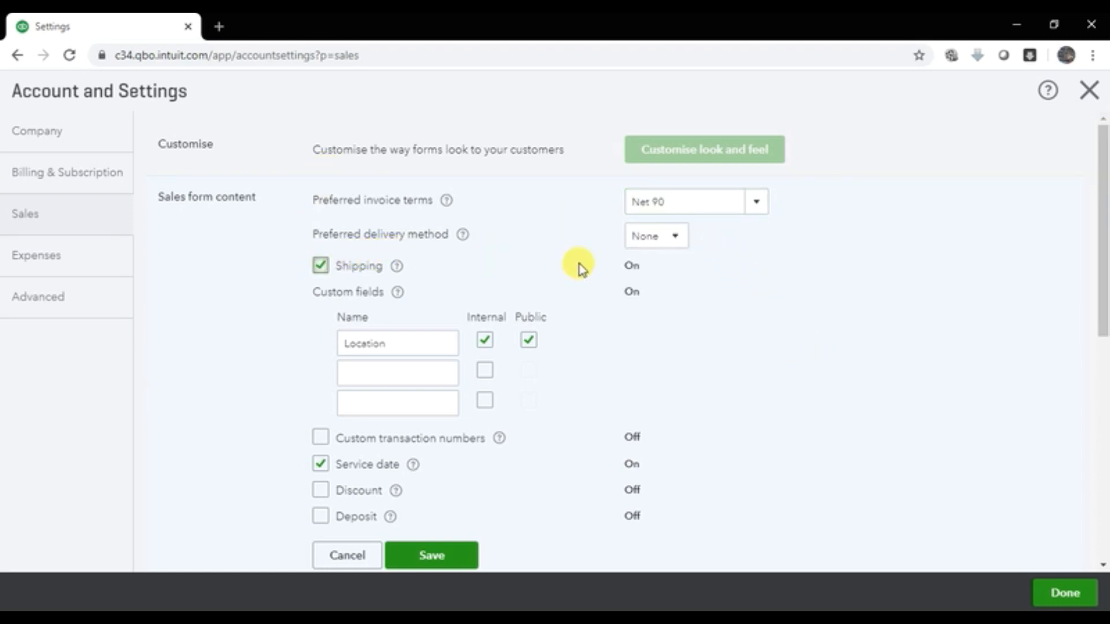
Step: Check the delivery method options, then add a second custom field named 'TRN' marked internal
click(676, 237)
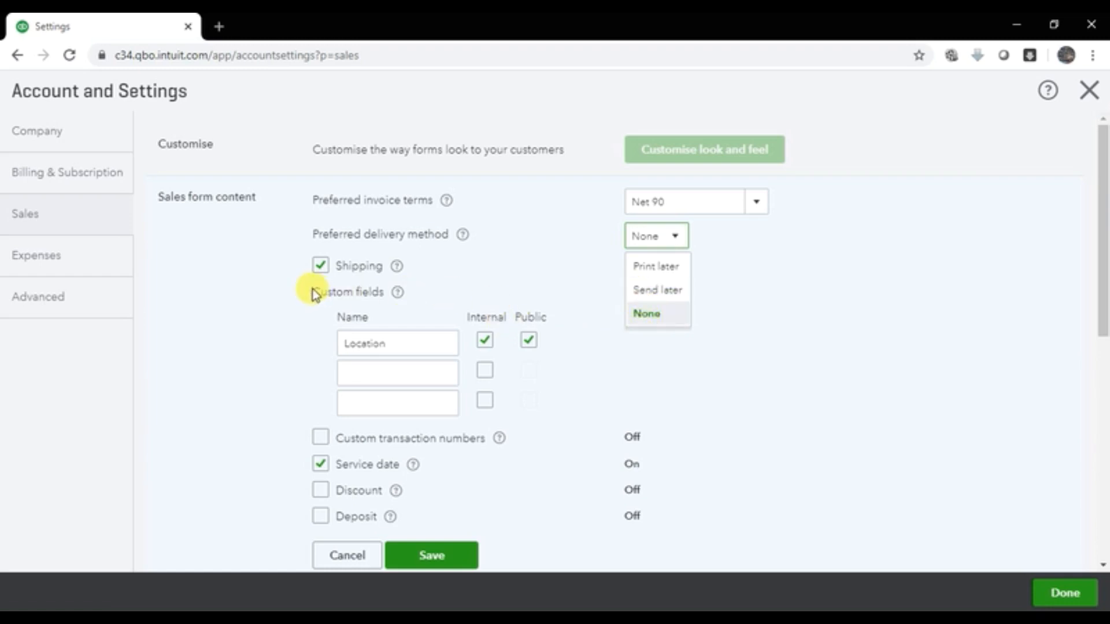
click(376, 369)
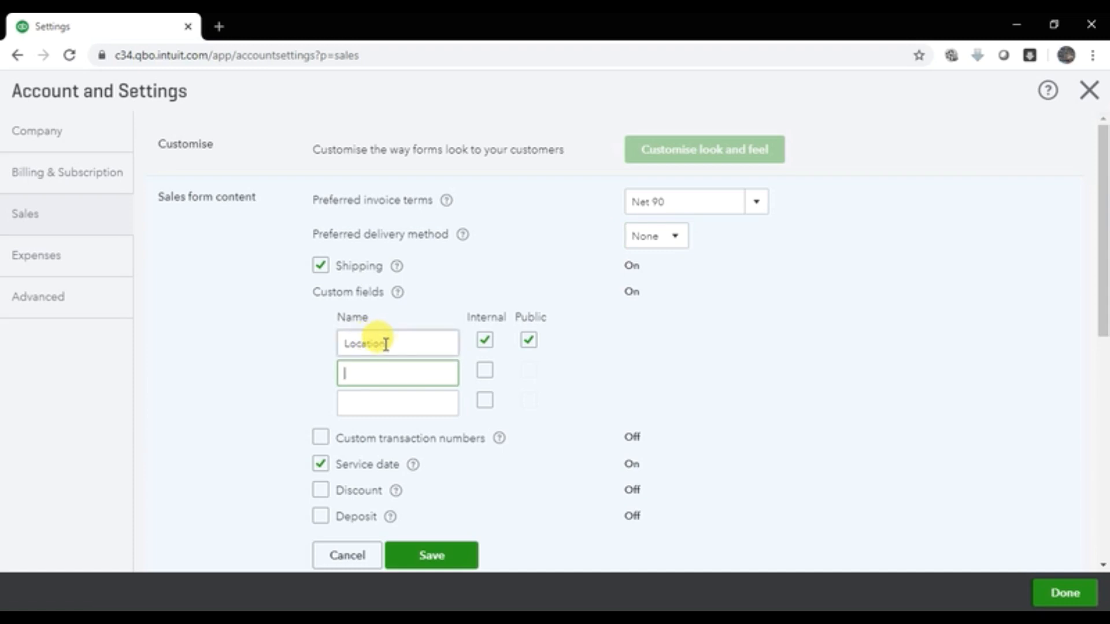
text(TRN)
click(486, 370)
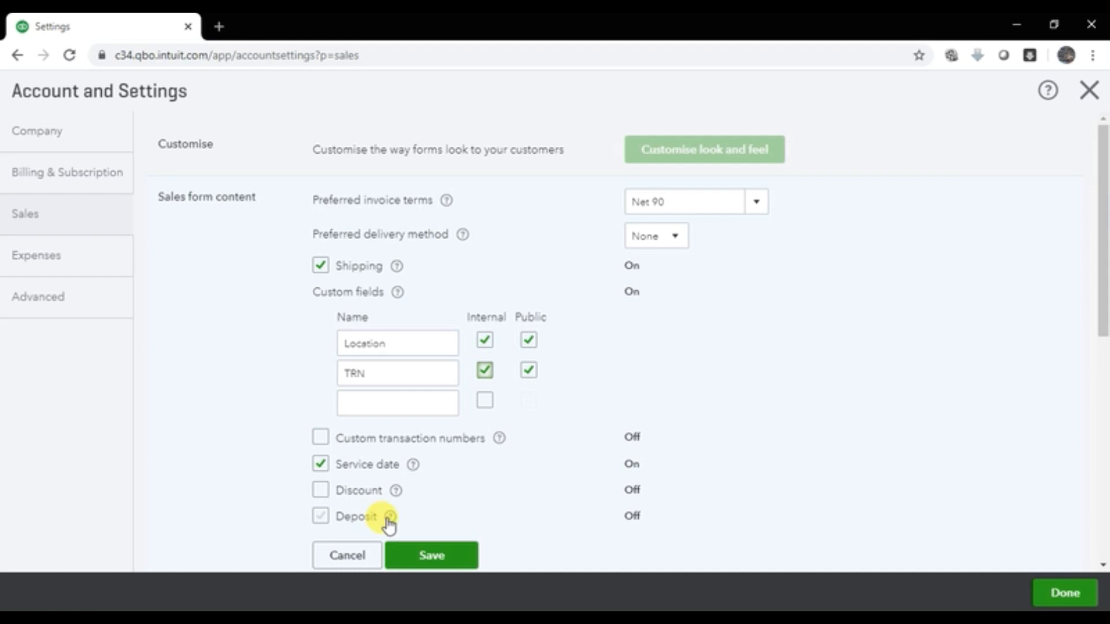
scroll(368, 481, down, 1)
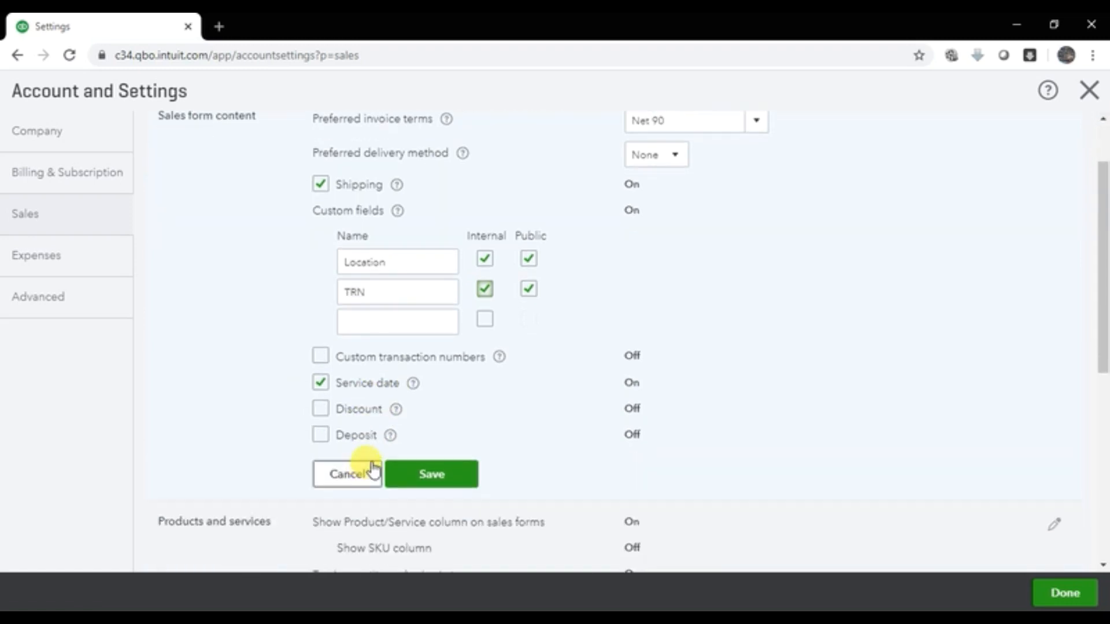
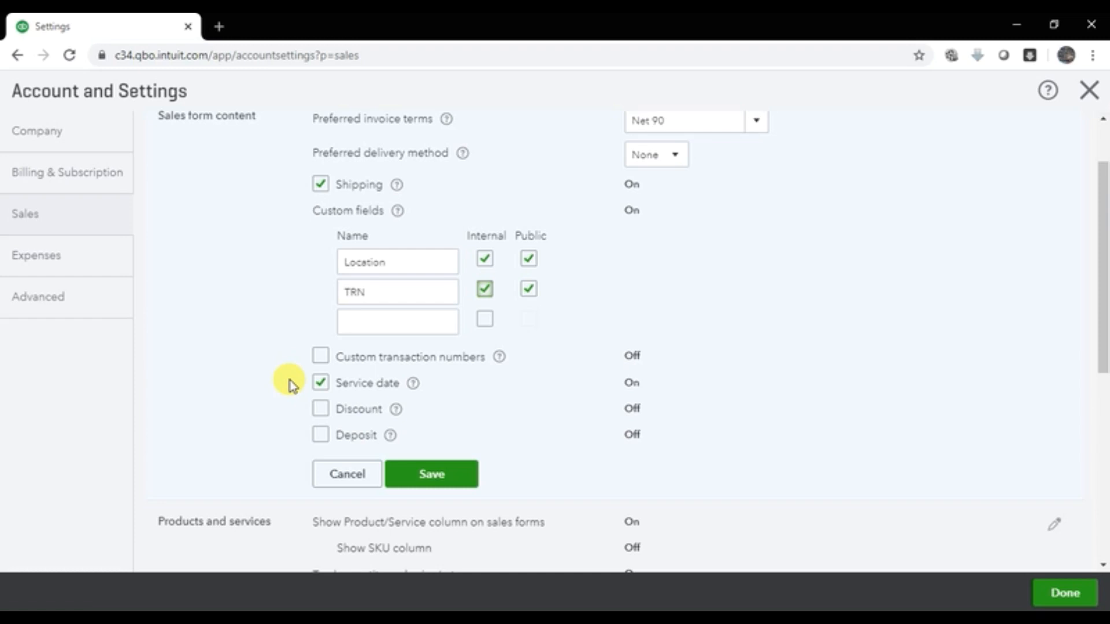
Step: Enable Discount and disable Service date on sales forms, then save the sales form content
click(321, 409)
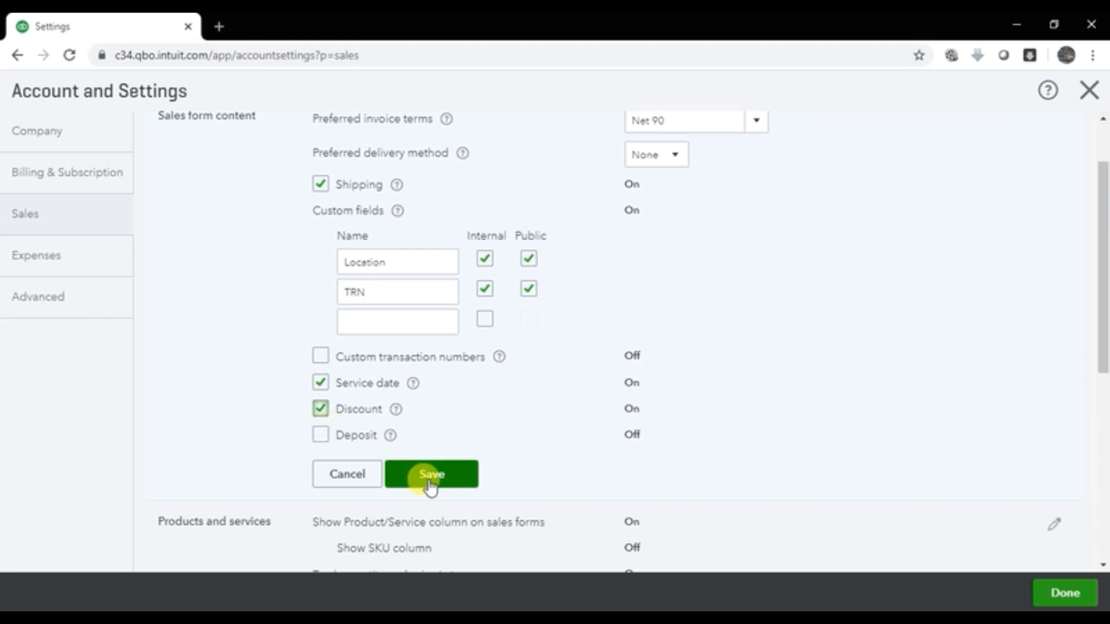
click(322, 384)
click(444, 489)
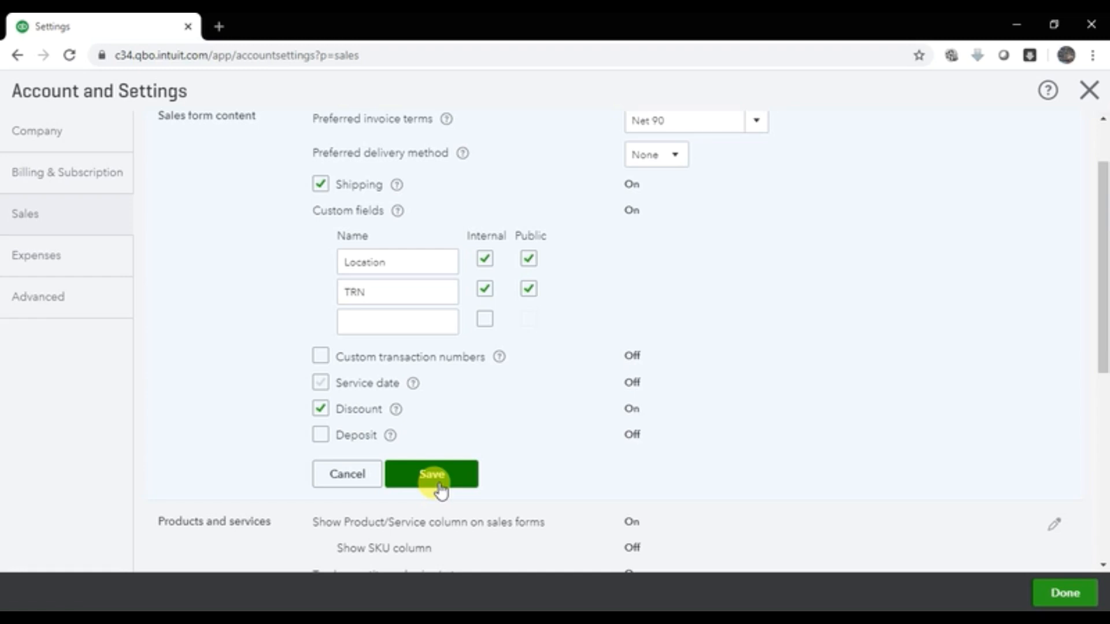
click(440, 488)
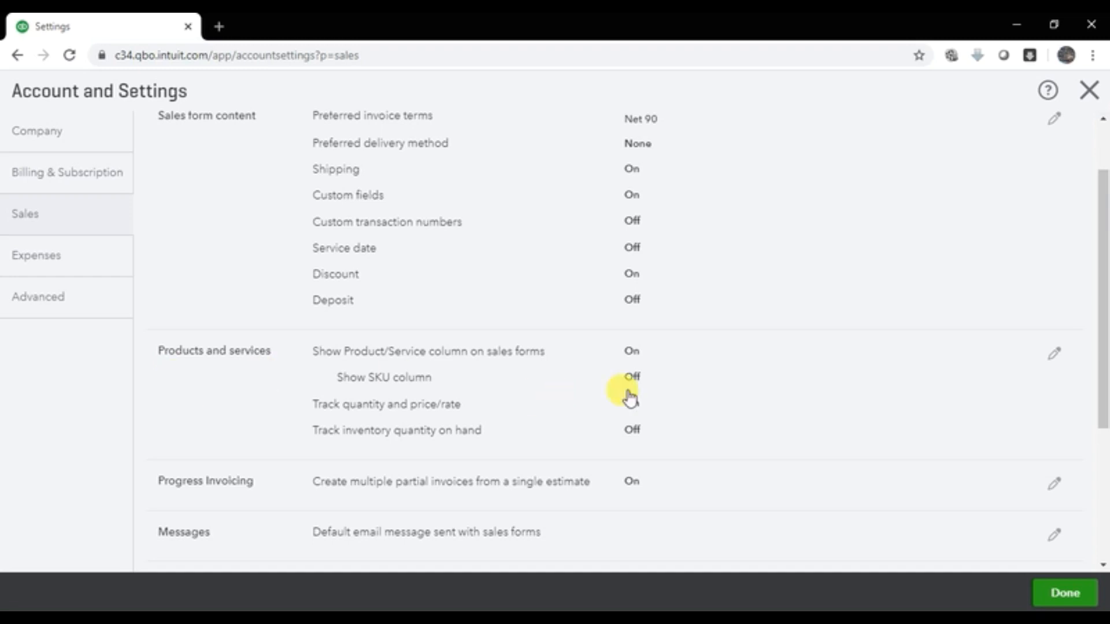
Step: Enable Track inventory quantity on hand in Products and services and accept turning on the Items table
click(1052, 363)
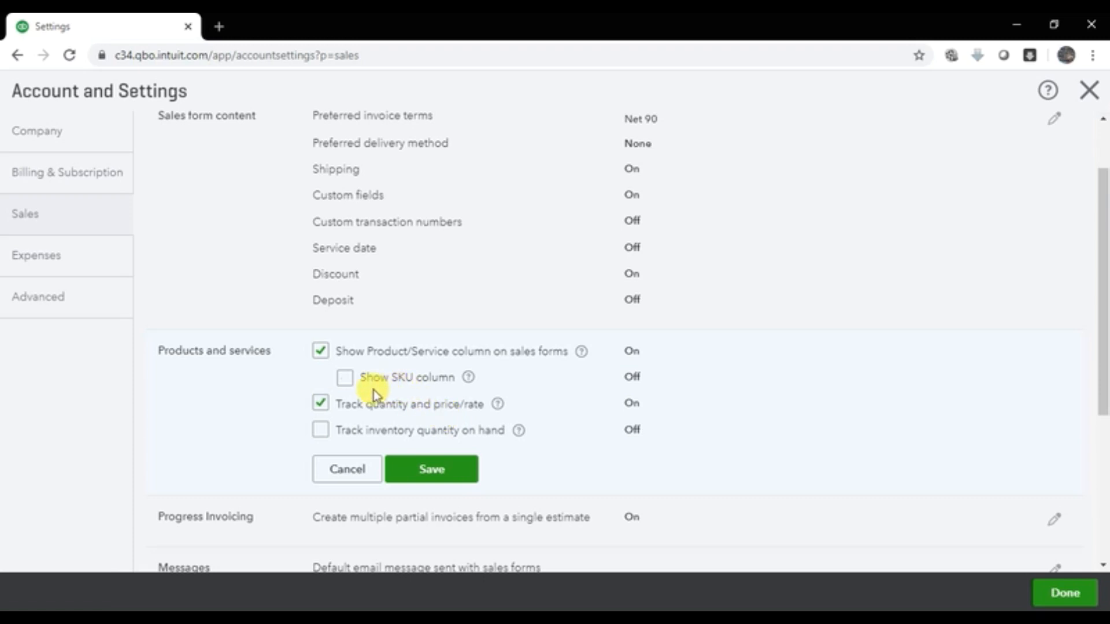
click(320, 437)
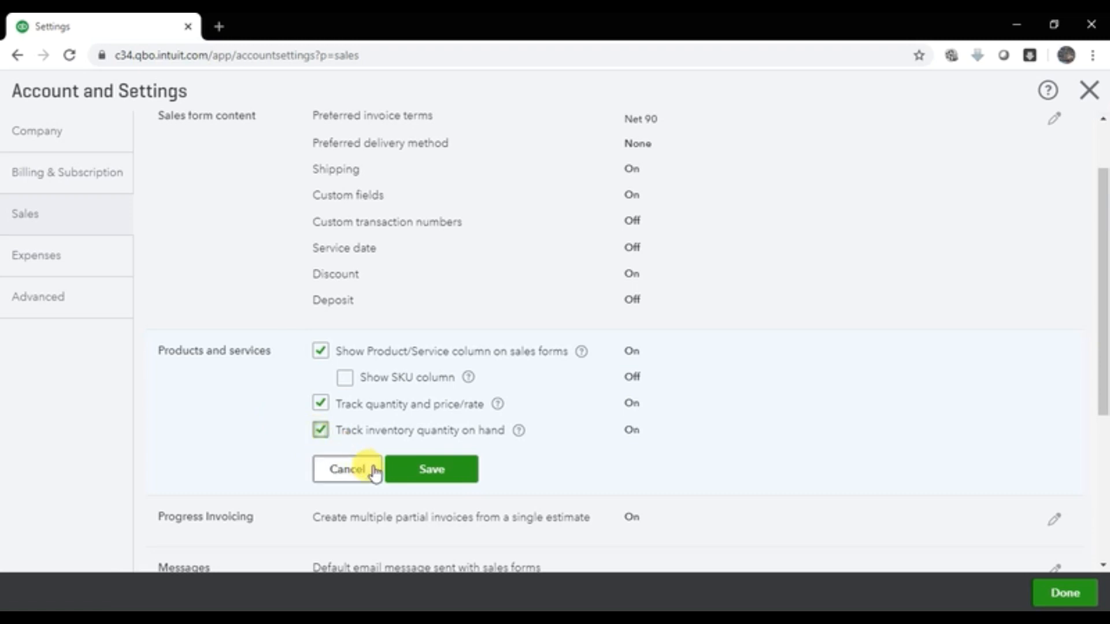
click(417, 472)
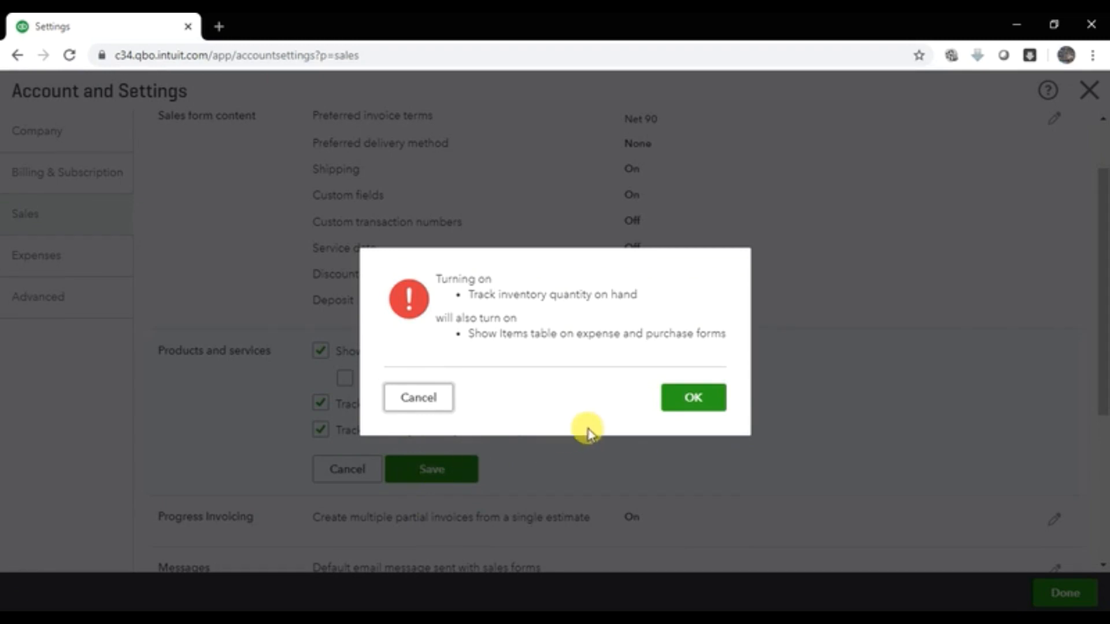
click(679, 401)
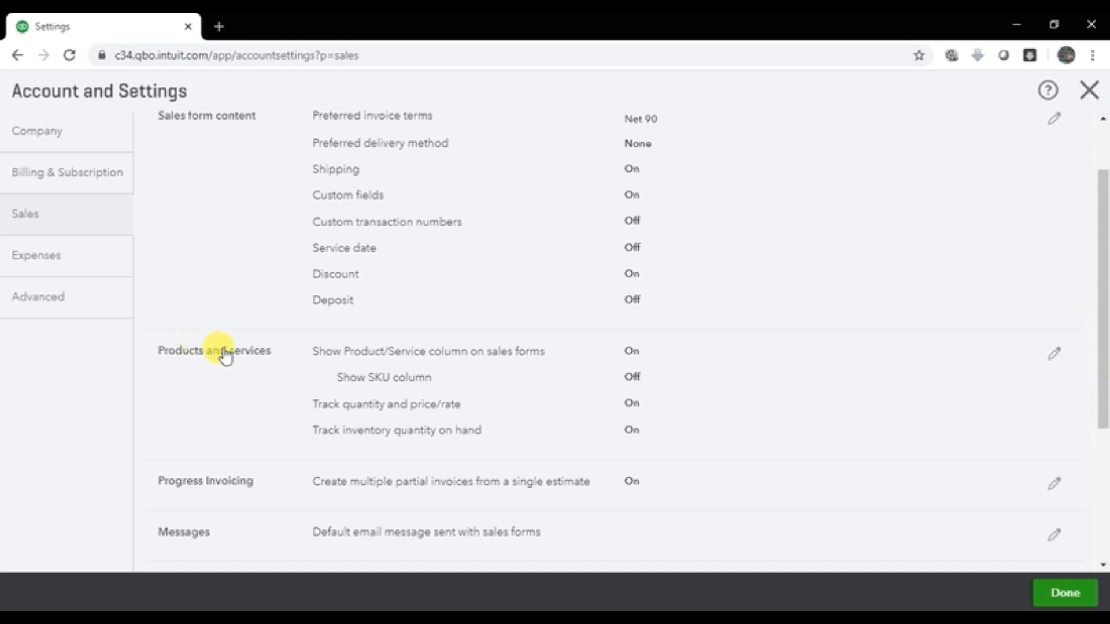
scroll(352, 477, down, 3)
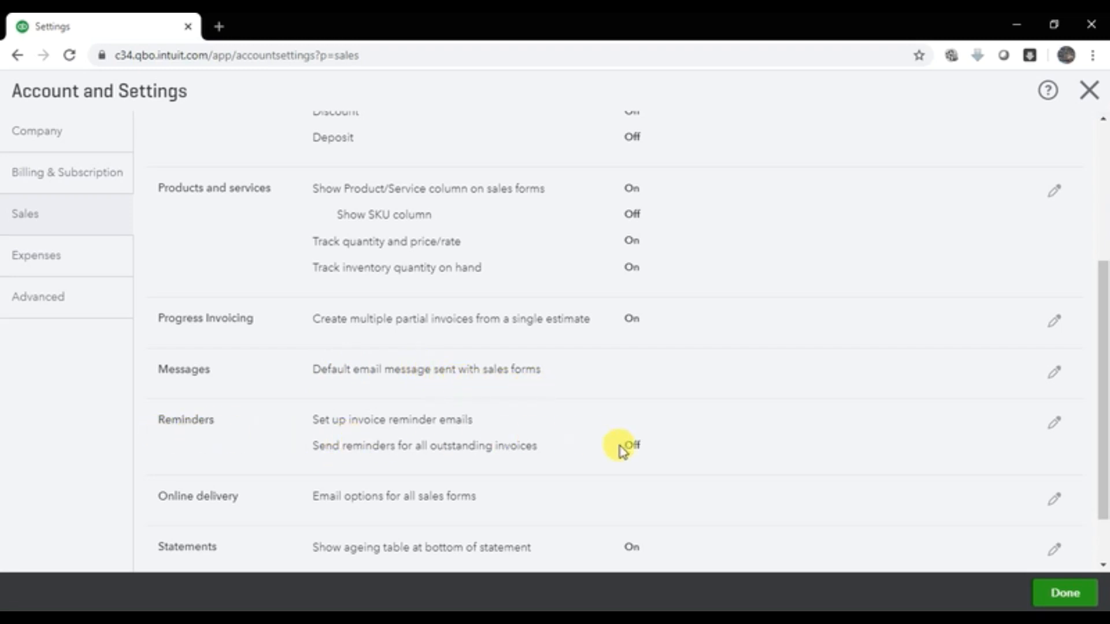
click(1056, 425)
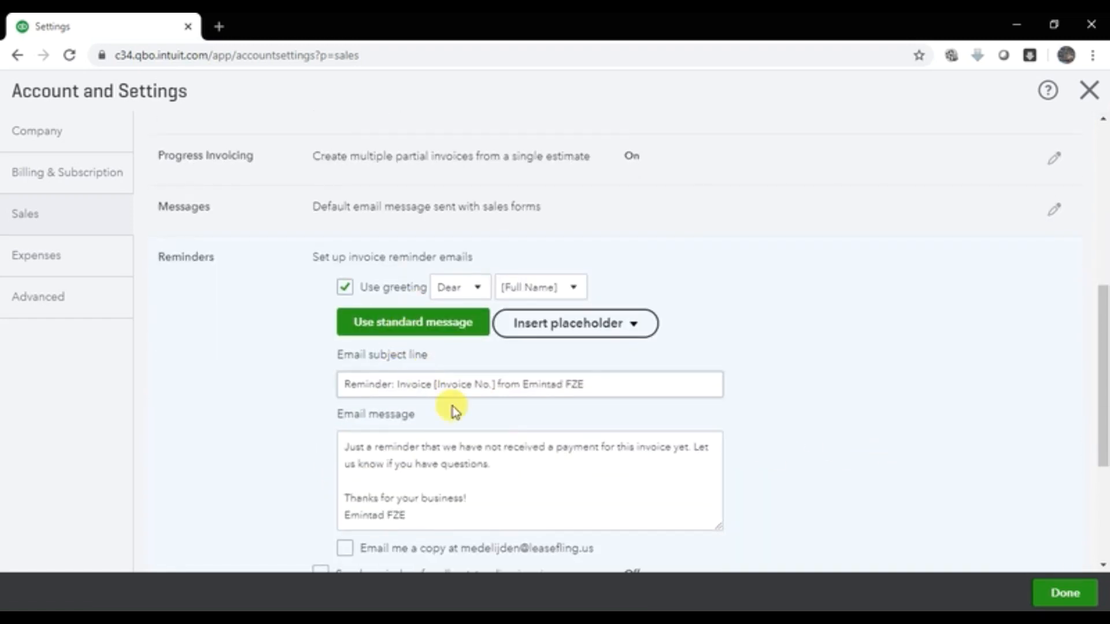
scroll(509, 416, down, 3)
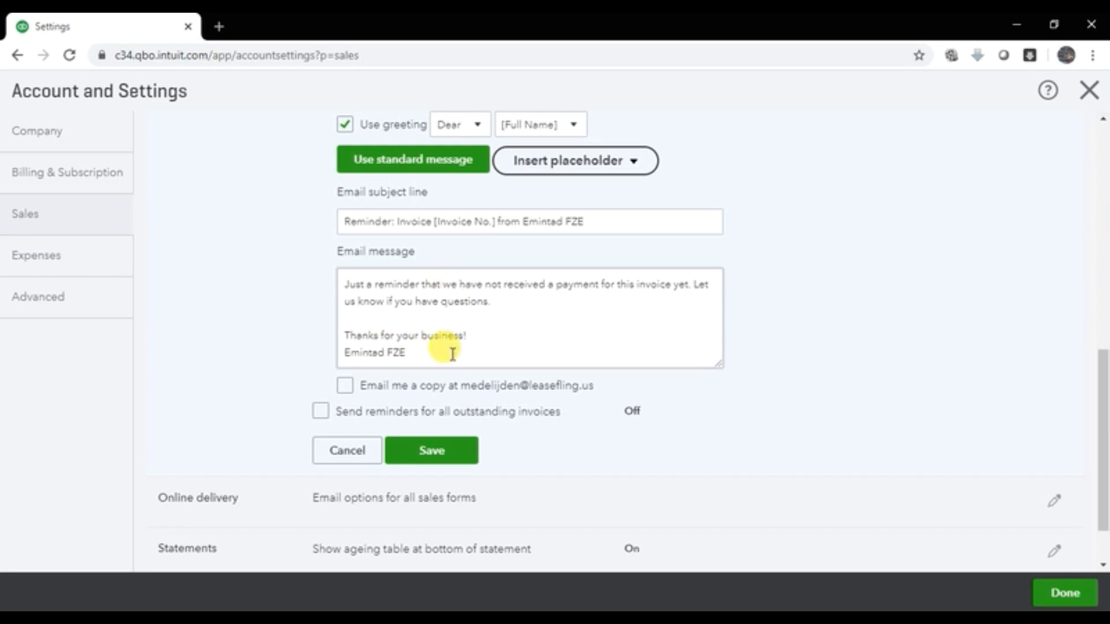
click(431, 467)
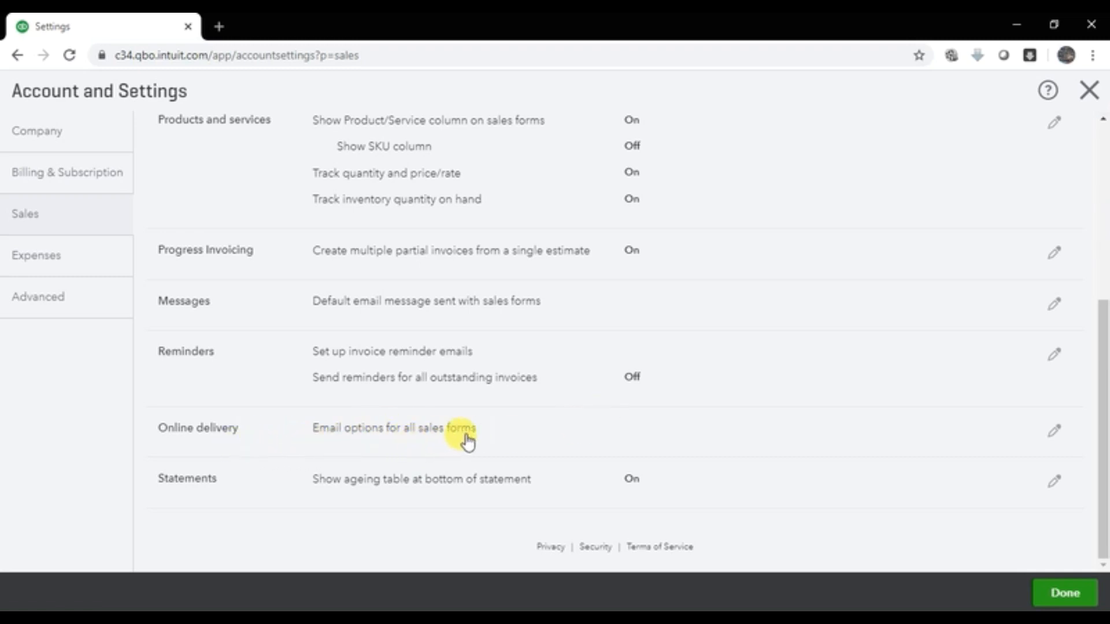
click(1053, 431)
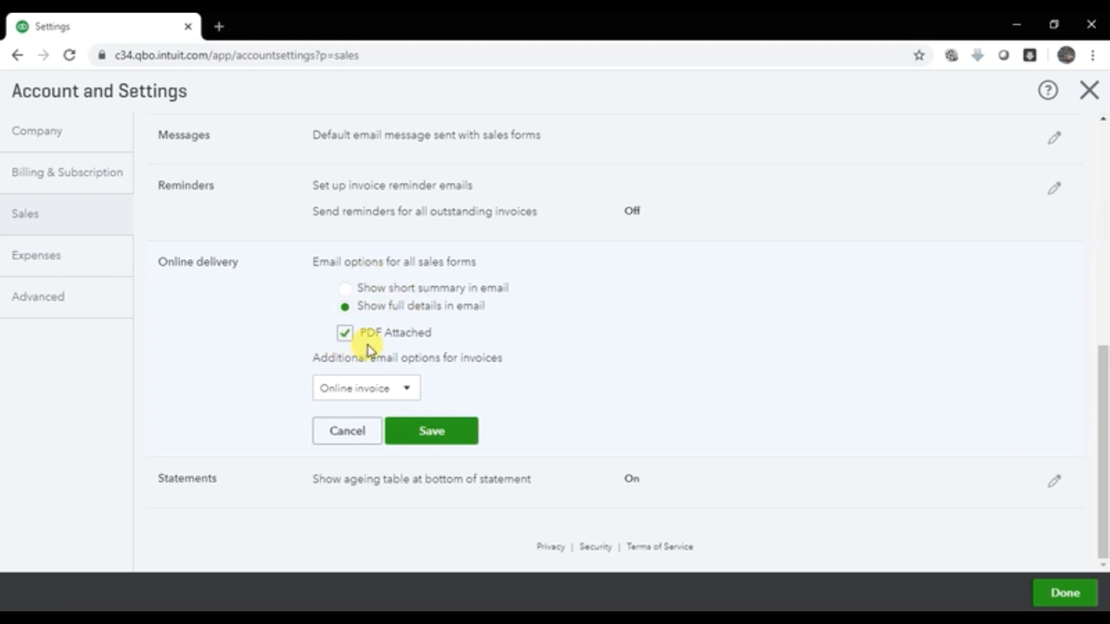
click(347, 431)
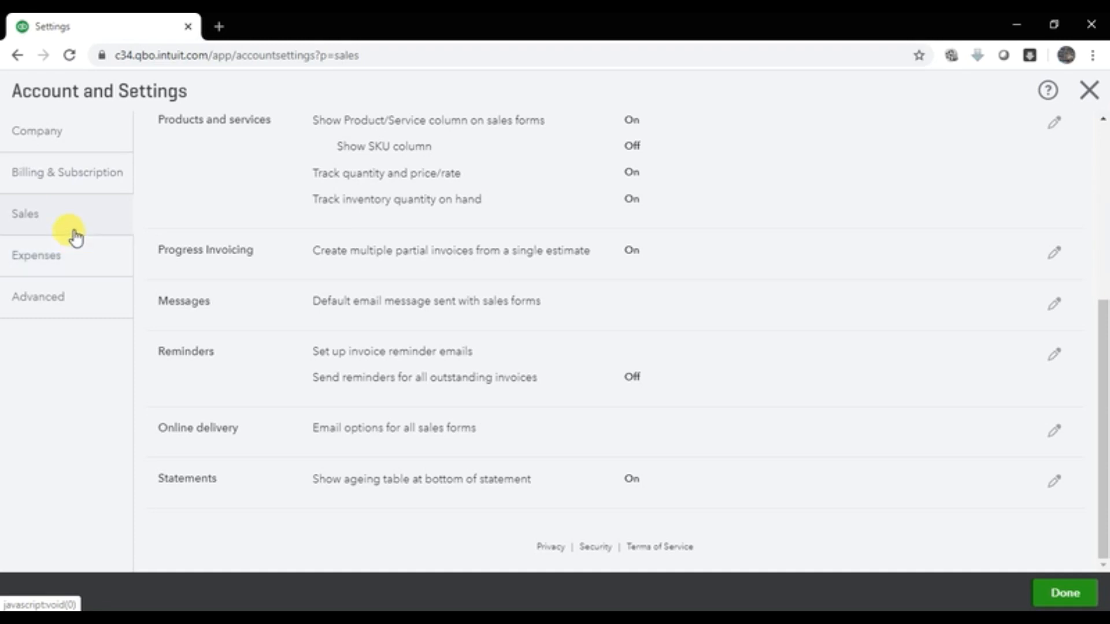
Step: In Expenses, turn on tracking expenses and items by customer and set Net 60 bill terms
click(67, 269)
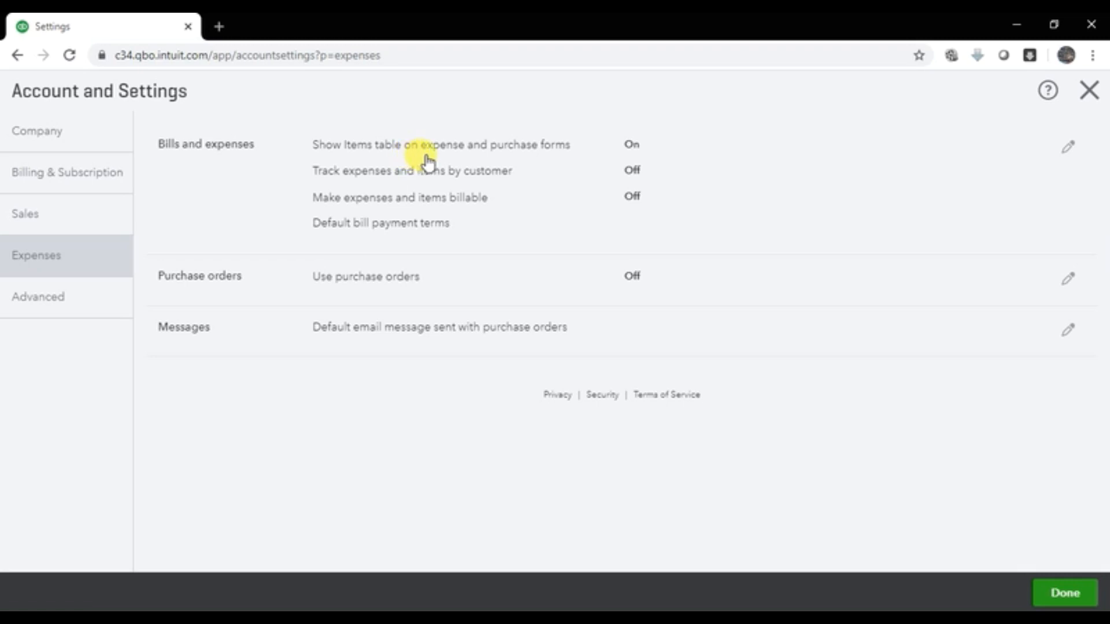
click(1067, 149)
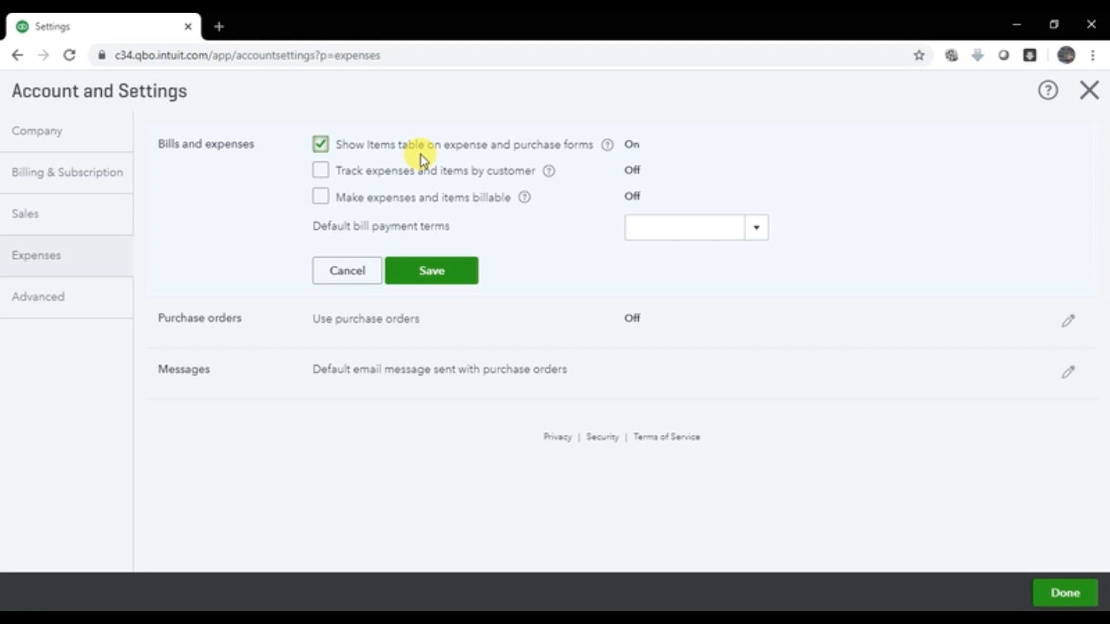
click(318, 175)
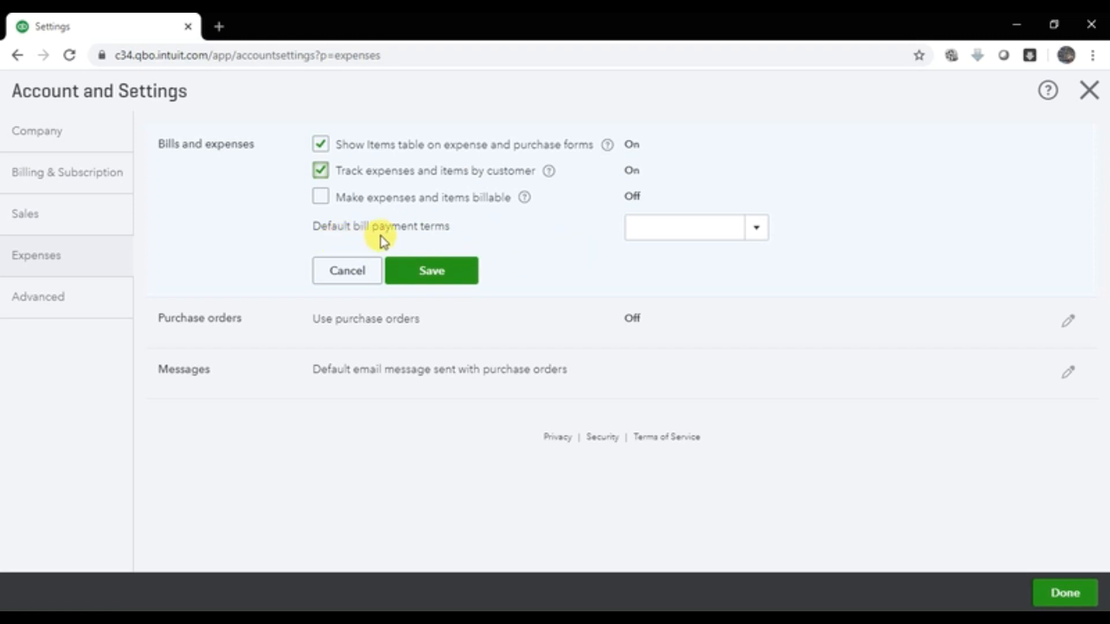
click(757, 238)
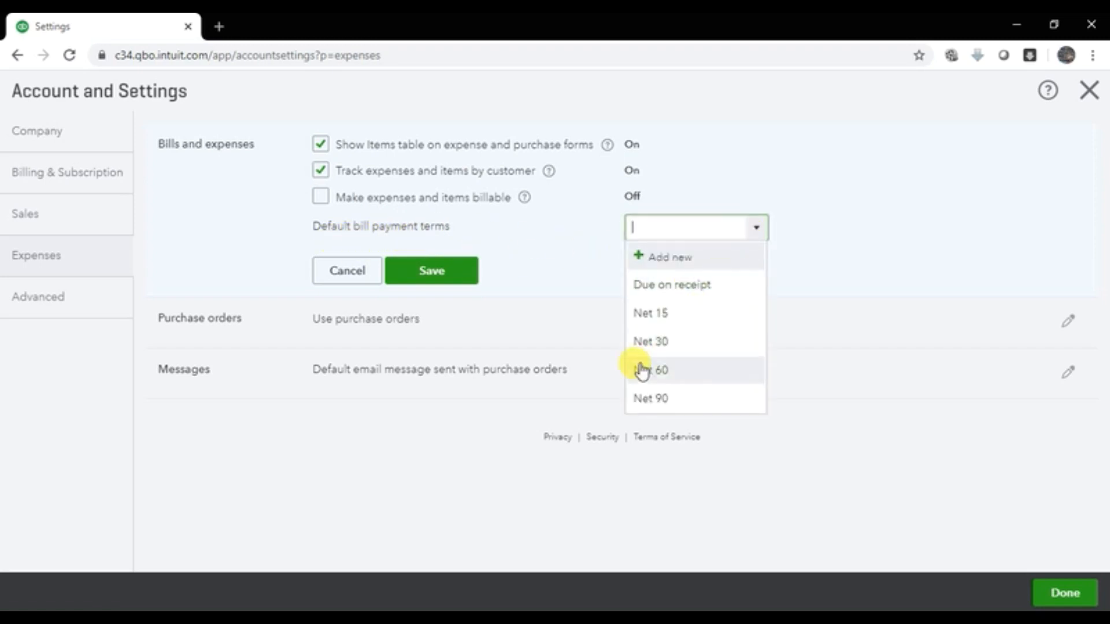
click(679, 379)
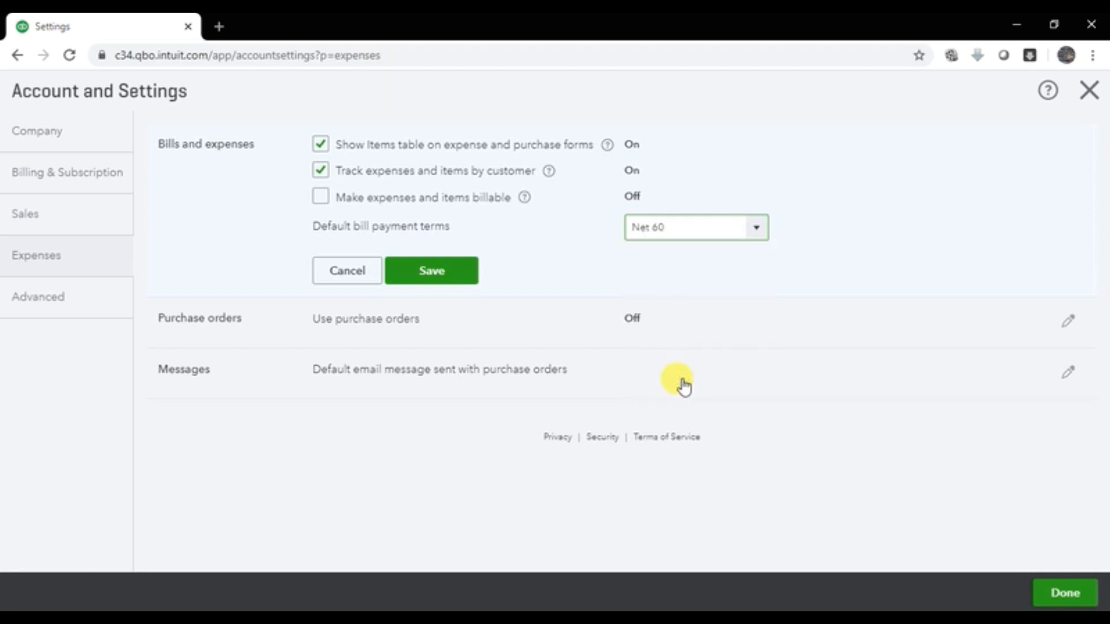
click(453, 272)
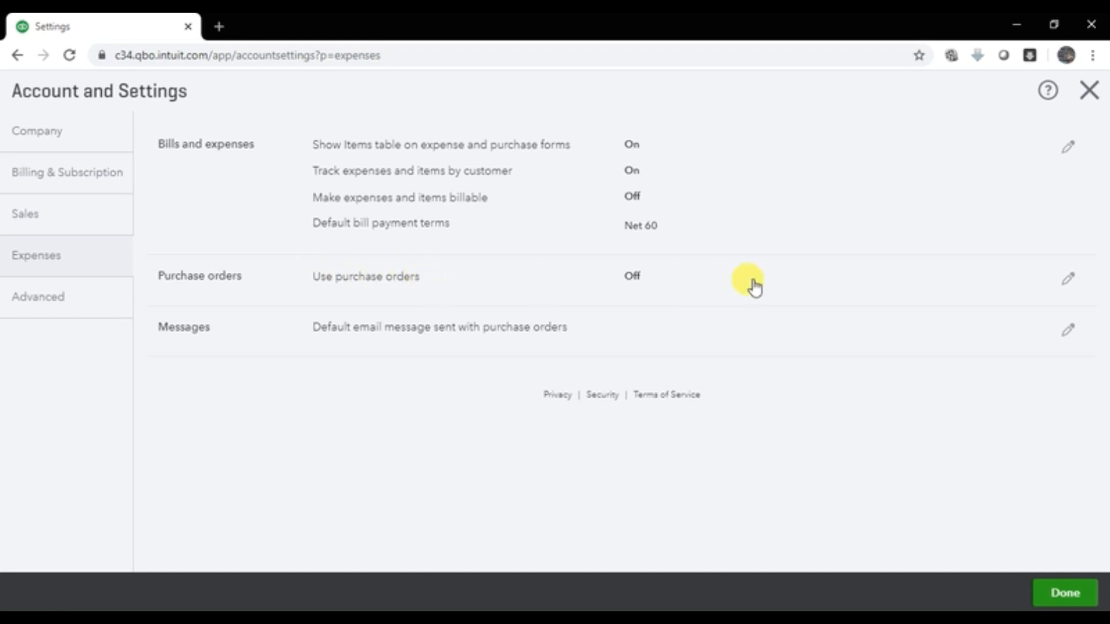
Step: Check Use purchase orders in the Purchase orders section and save it
click(1072, 285)
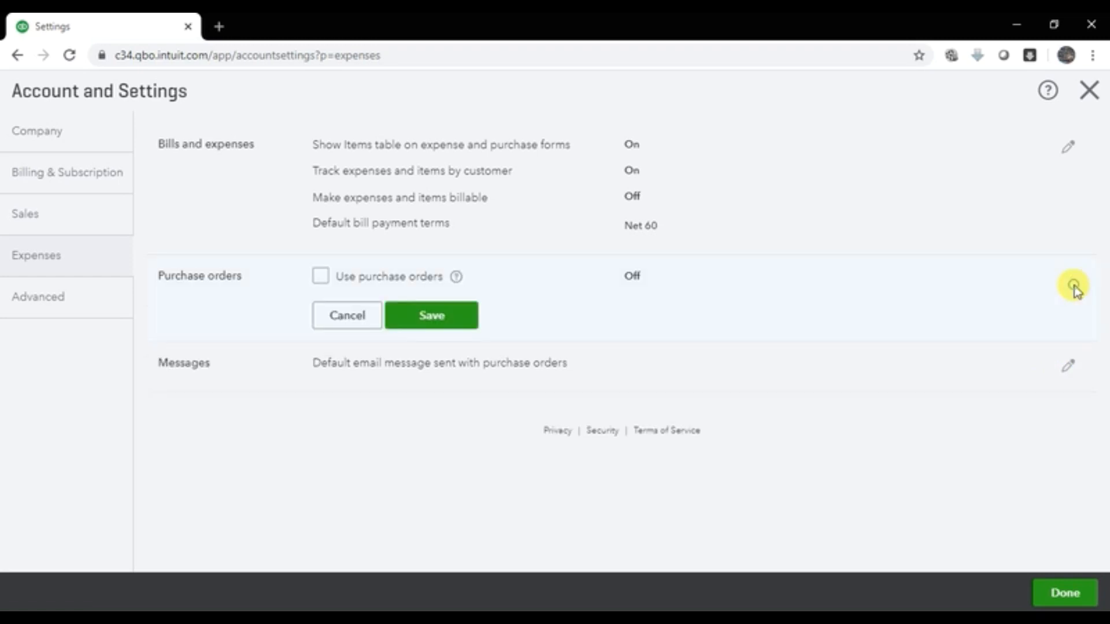
click(321, 279)
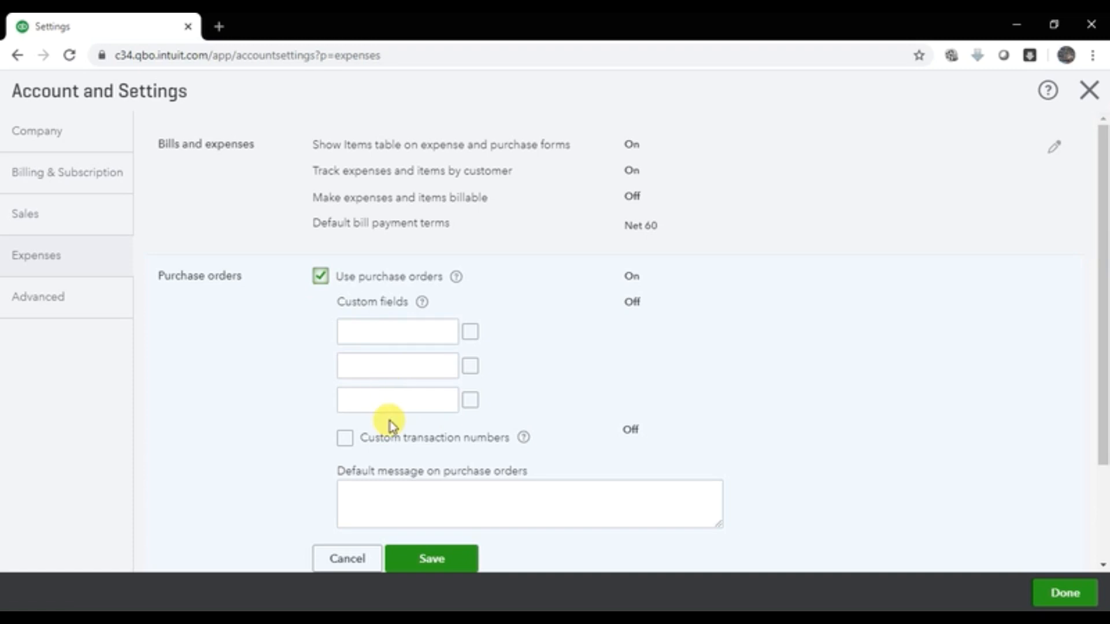
scroll(392, 426, down, 3)
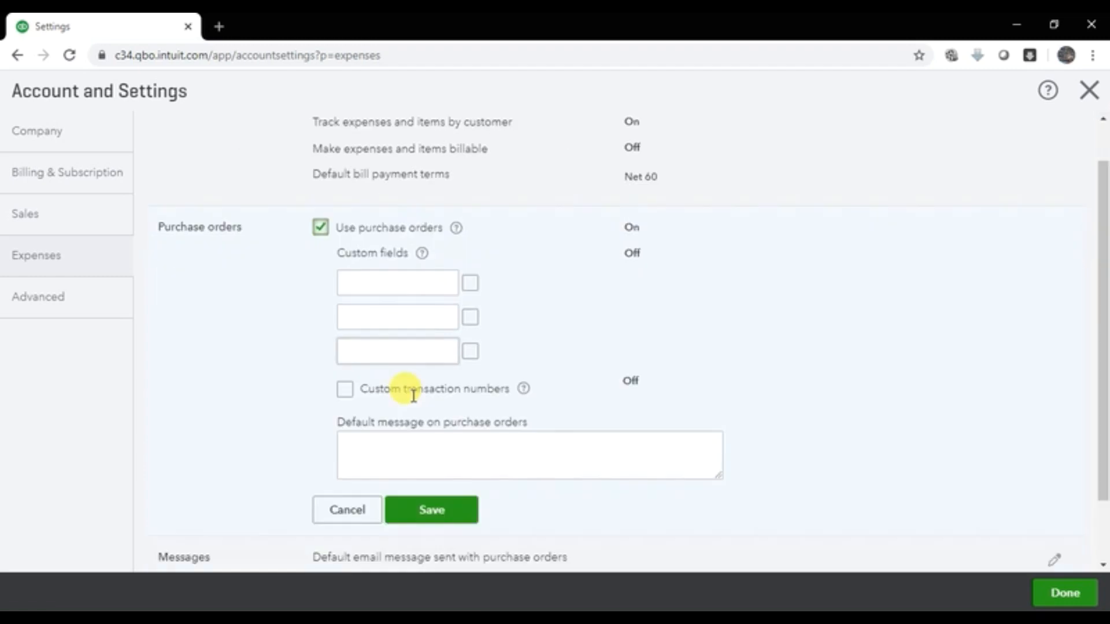
click(443, 496)
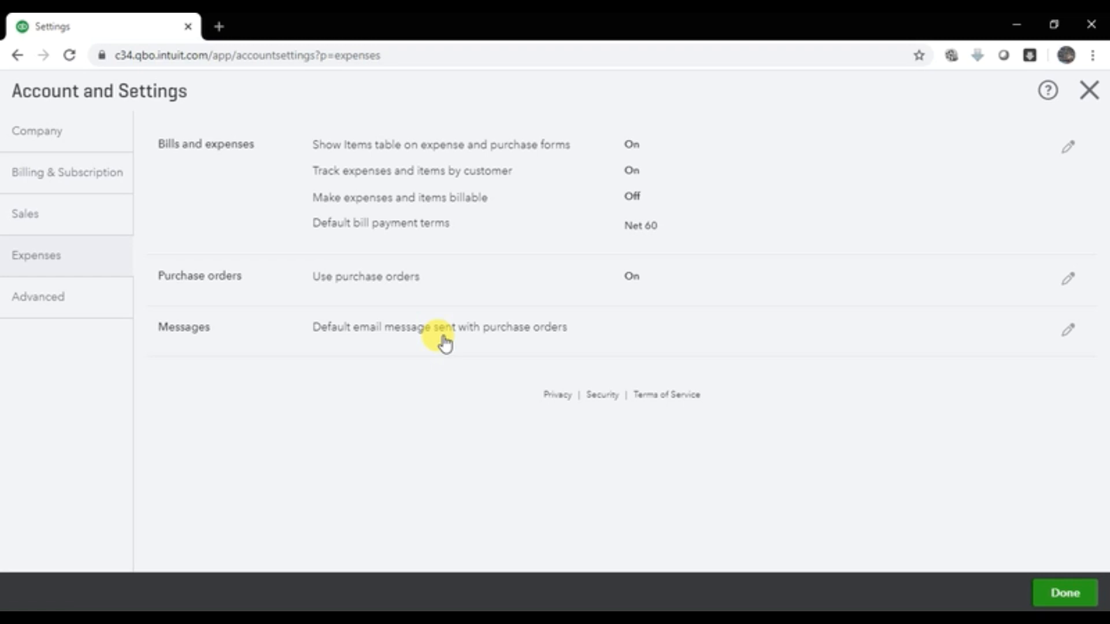
Step: Edit the Advanced Accounting section and review the accounting method choices
click(92, 298)
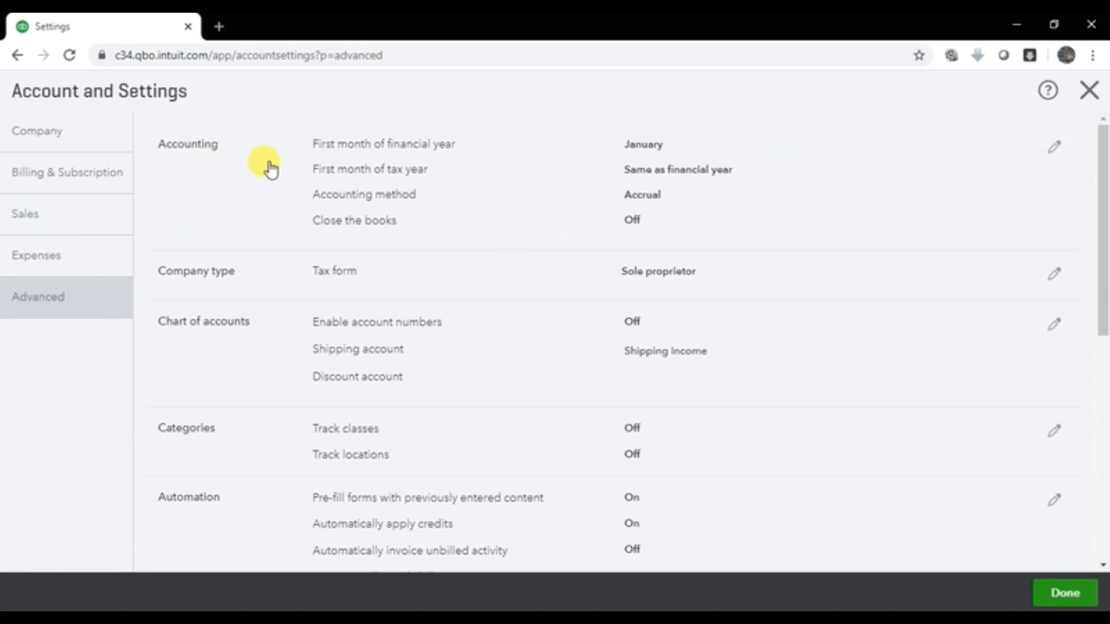
click(1053, 149)
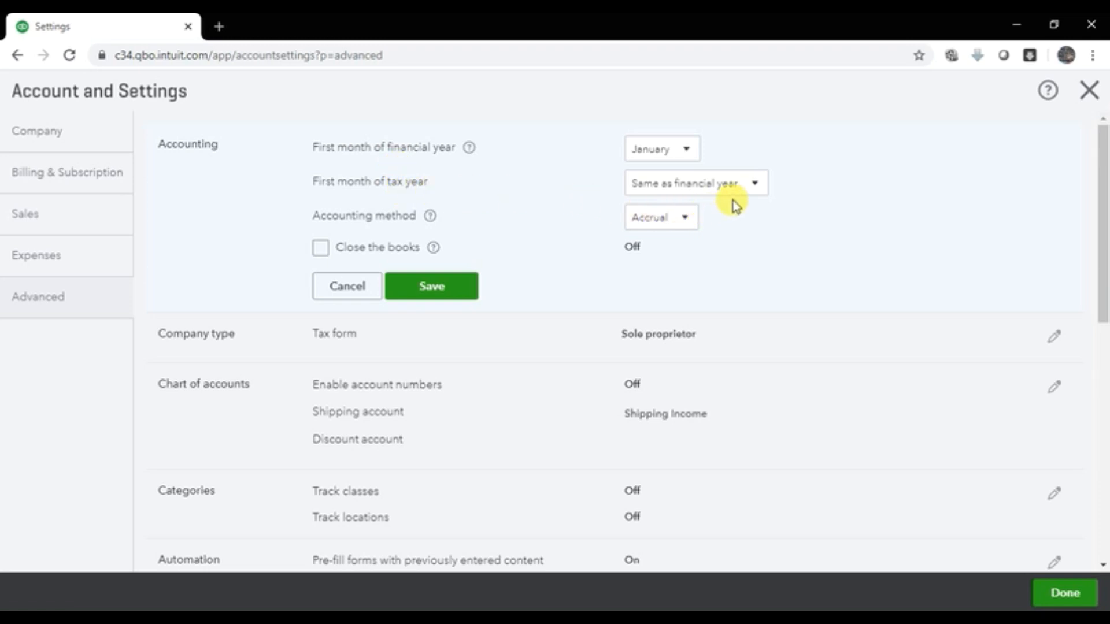
click(685, 226)
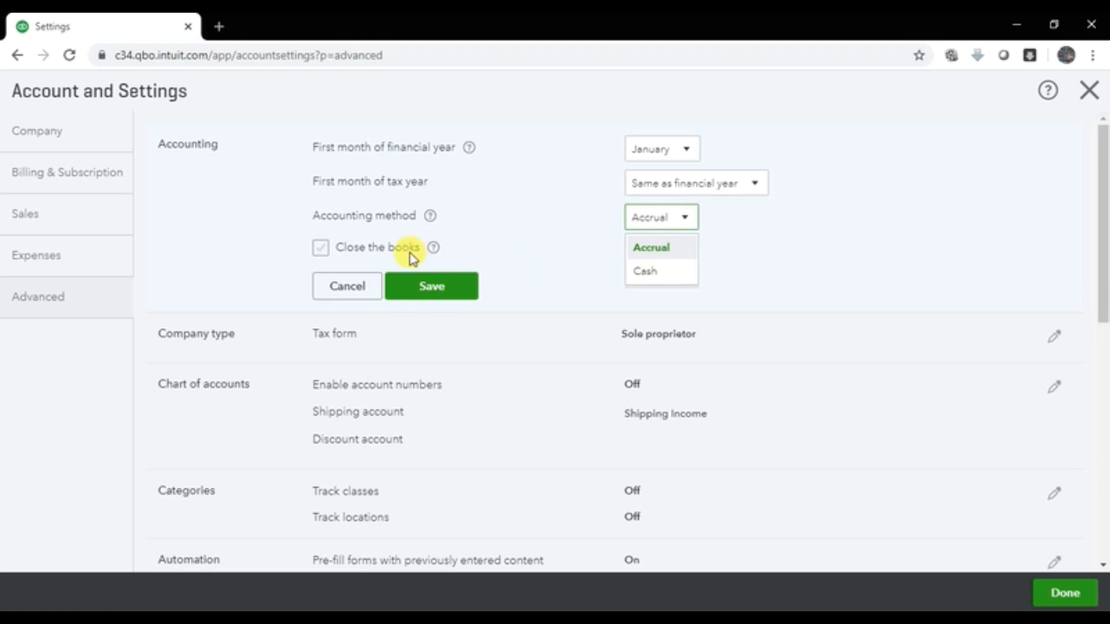
click(538, 241)
Step: Turn on Close the books with a 12/31/2020 closing date, then switch it back off
click(319, 248)
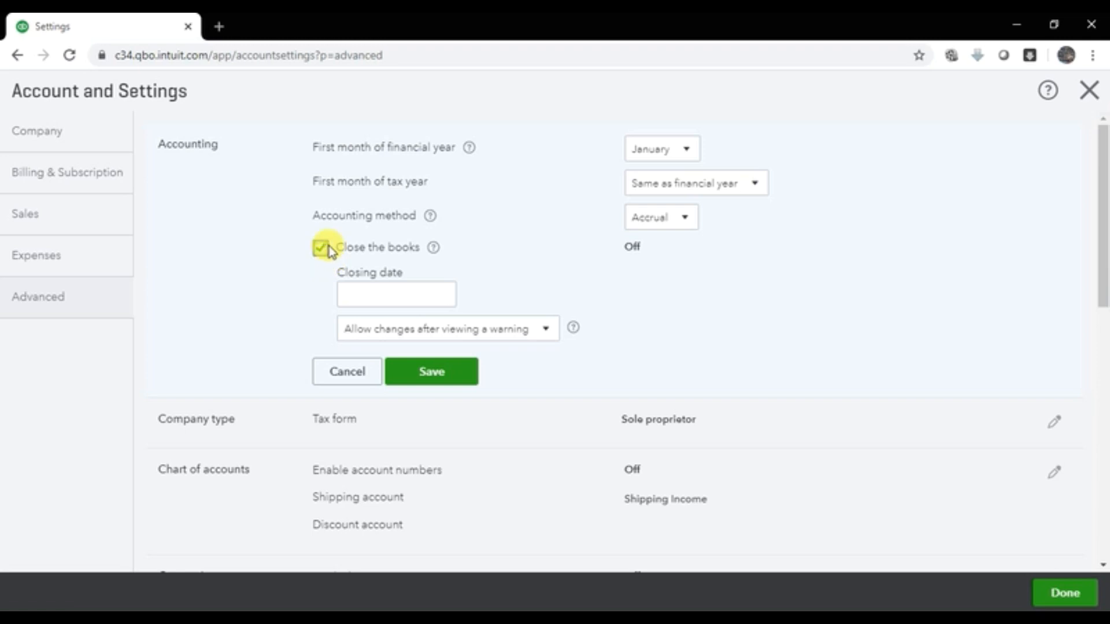
click(389, 292)
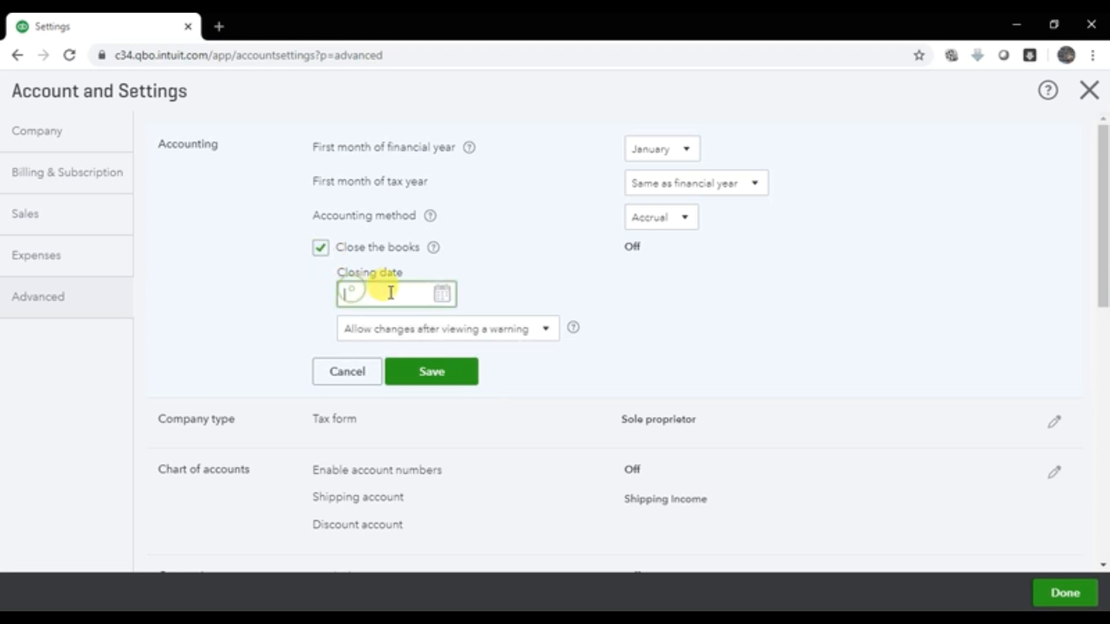
click(443, 297)
click(490, 342)
click(491, 342)
click(491, 342)
click(490, 342)
click(490, 342)
click(491, 342)
click(491, 342)
click(490, 343)
click(491, 342)
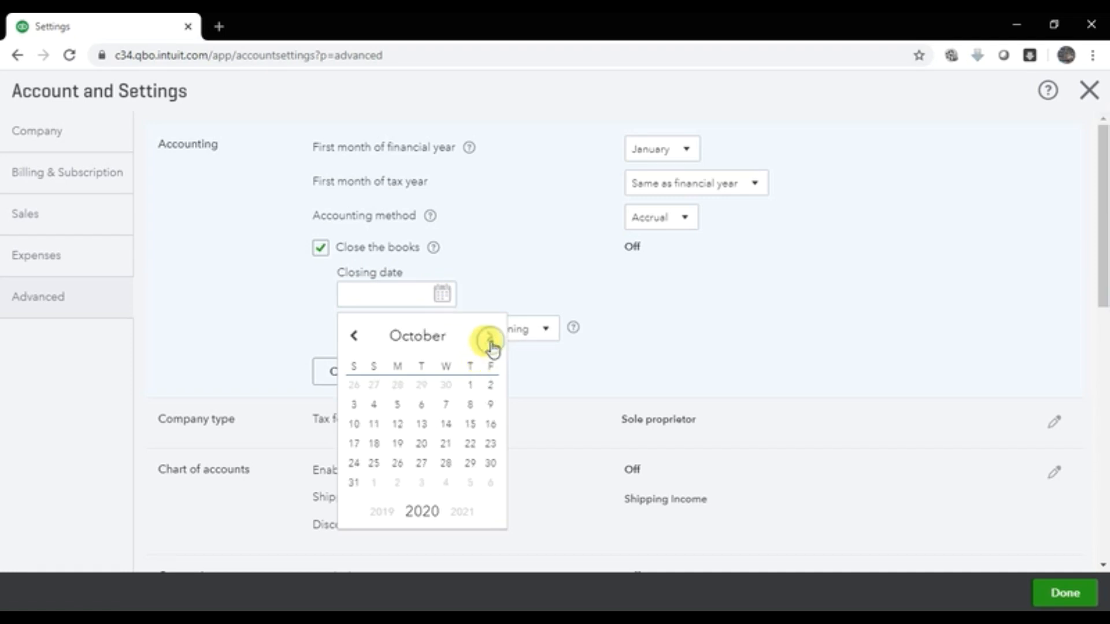
click(490, 343)
click(491, 343)
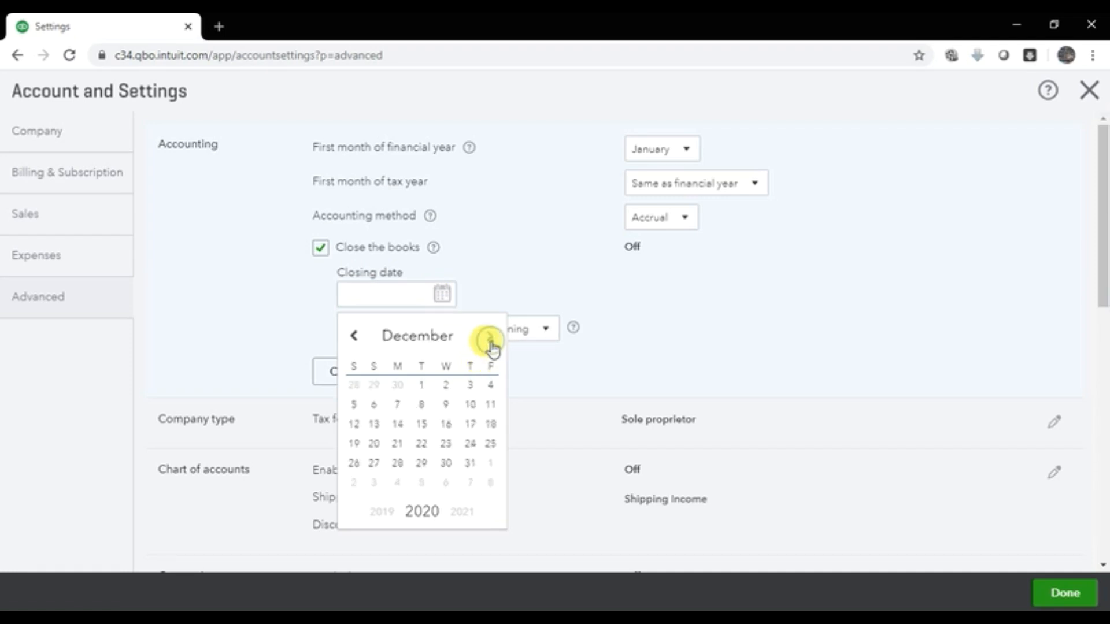
click(470, 465)
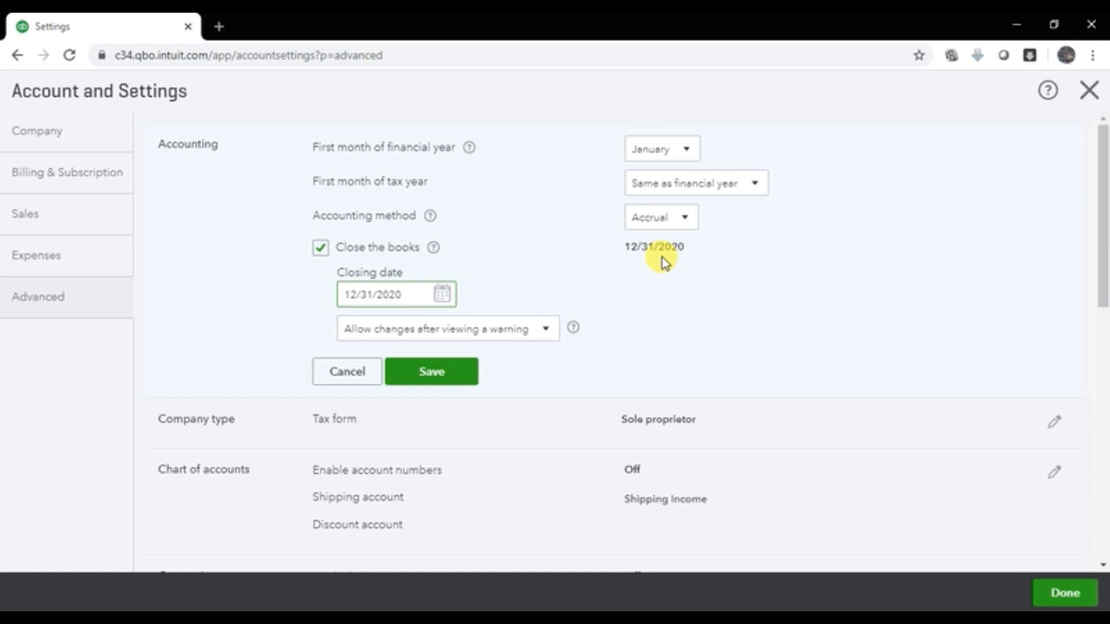
click(319, 249)
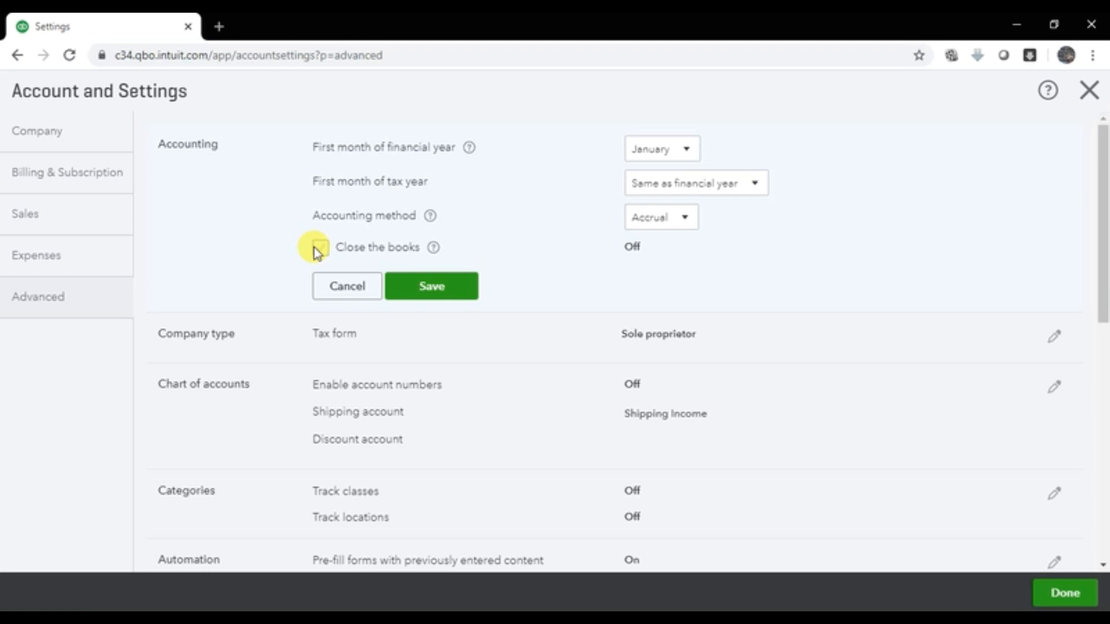
click(319, 248)
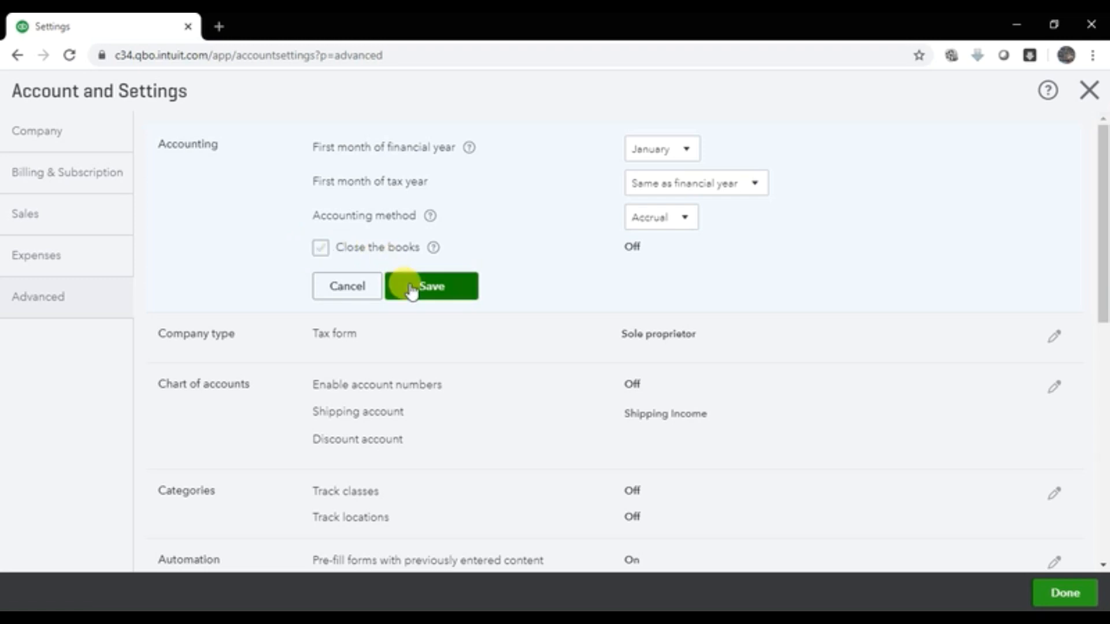
Step: Save Accounting with Close the books off and resave the Sole proprietor tax form
click(412, 291)
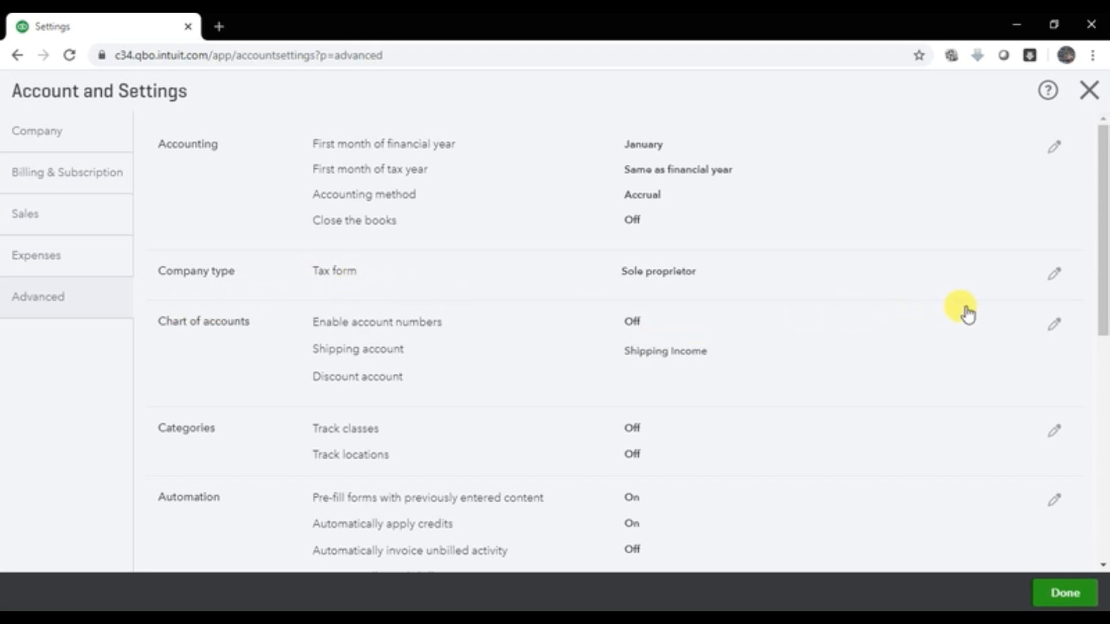
click(1063, 283)
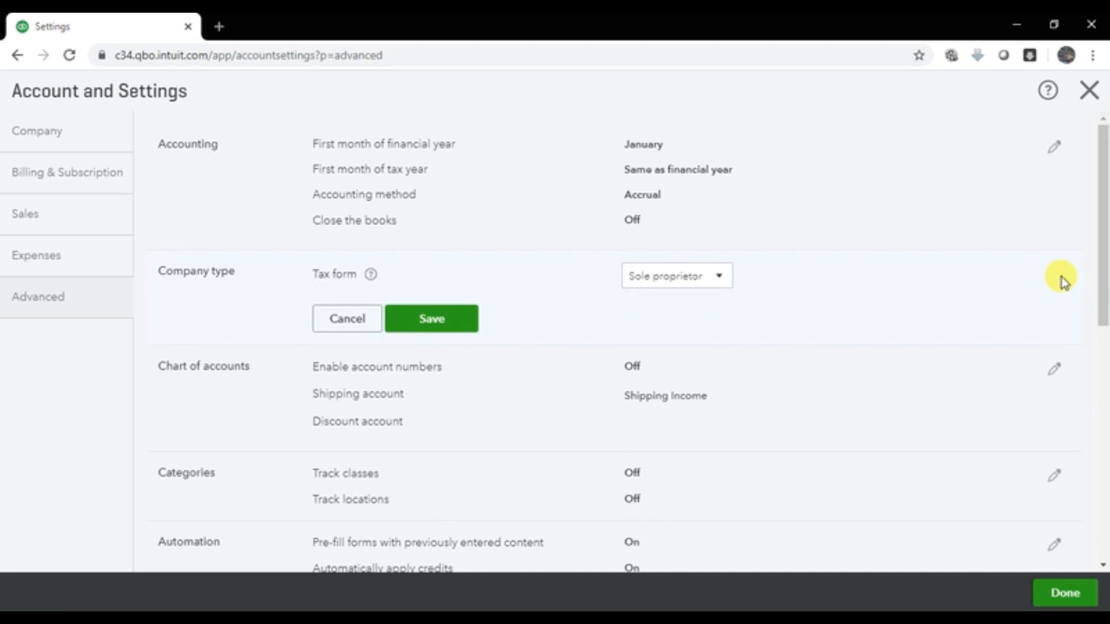
click(438, 322)
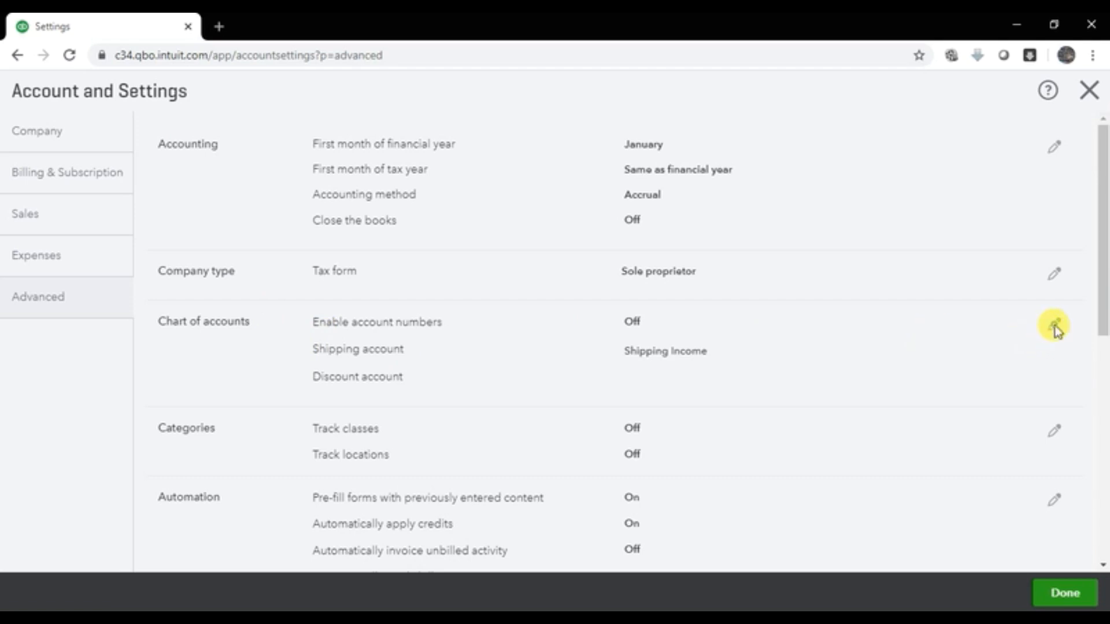
Step: Put the Chart of accounts section of Advanced settings into edit mode
click(1054, 328)
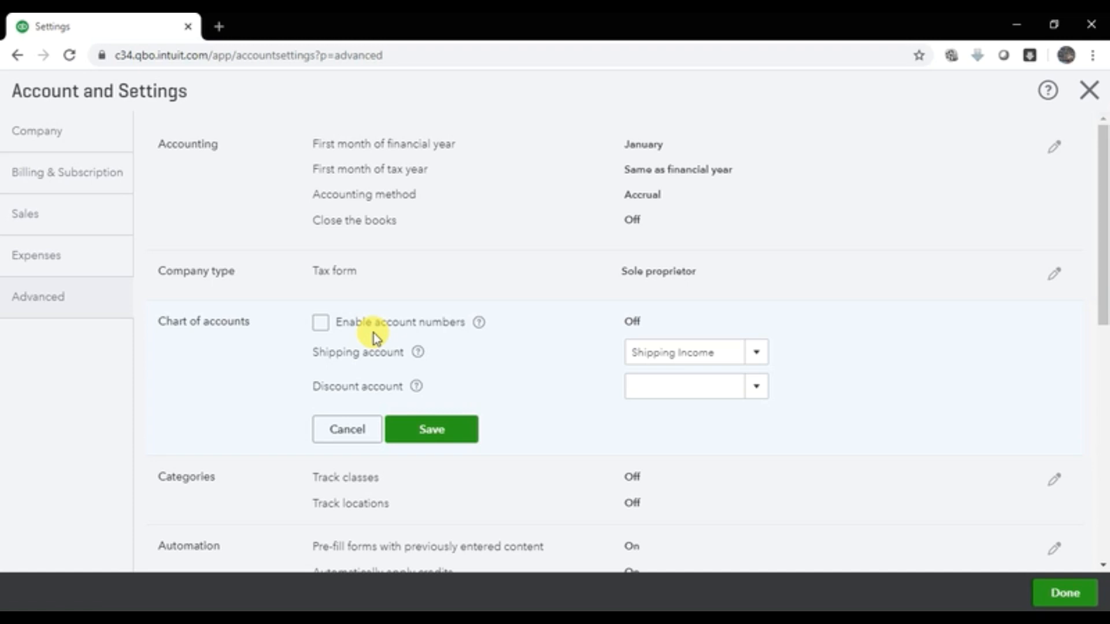
click(219, 26)
text(10)
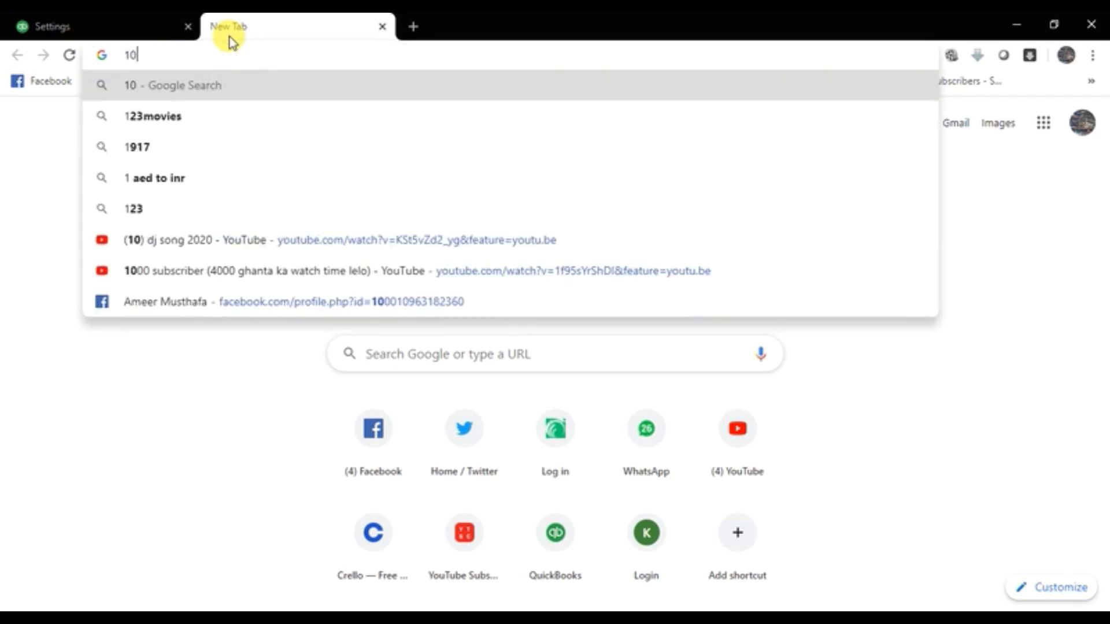
text(00 cas)
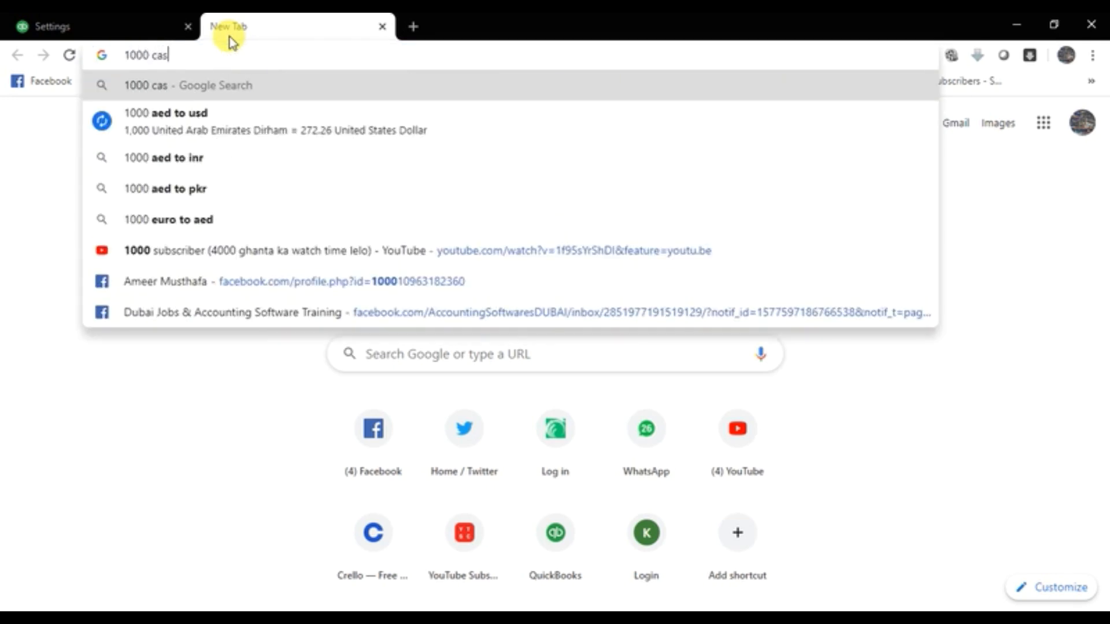
text(h on hand)
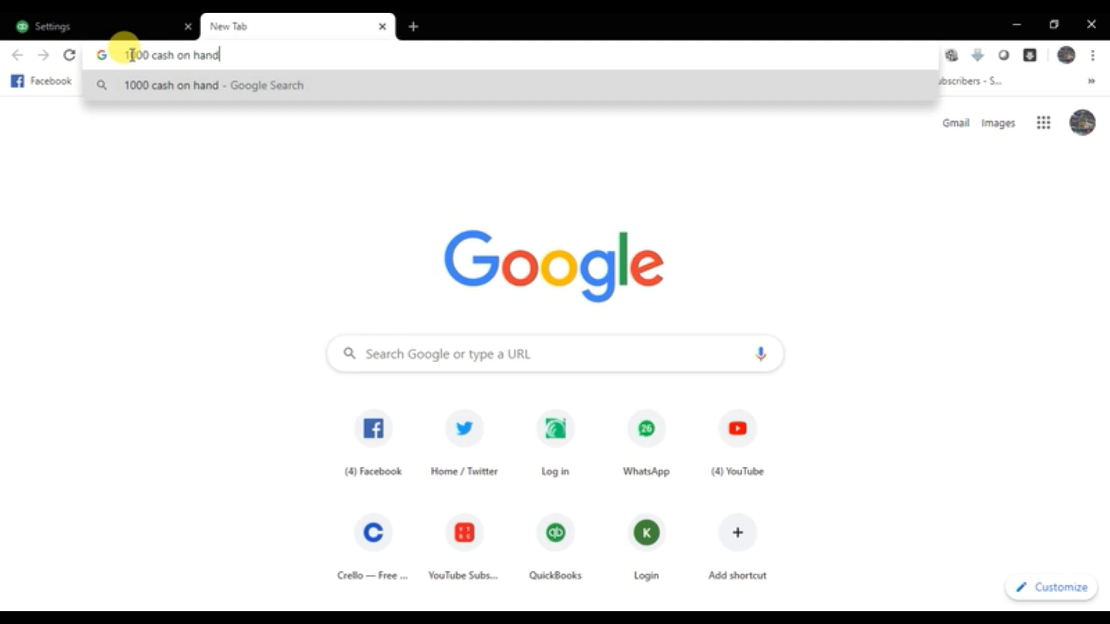
key(BackSpace)
key(BackSpace)
key(BackSpace)
key(BackSpace)
key(BackSpace)
key(BackSpace)
key(BackSpace)
key(BackSpace)
key(BackSpace)
key(BackSpace)
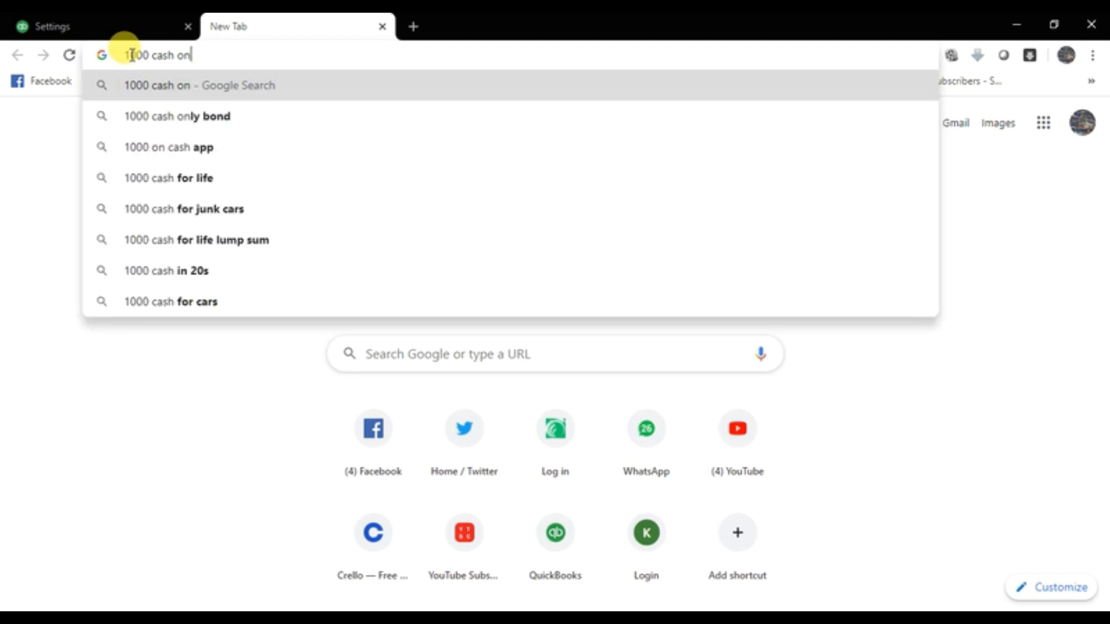
key(BackSpace)
key(BackSpace)
key(BackSpace)
key(BackSpace)
text(1 )
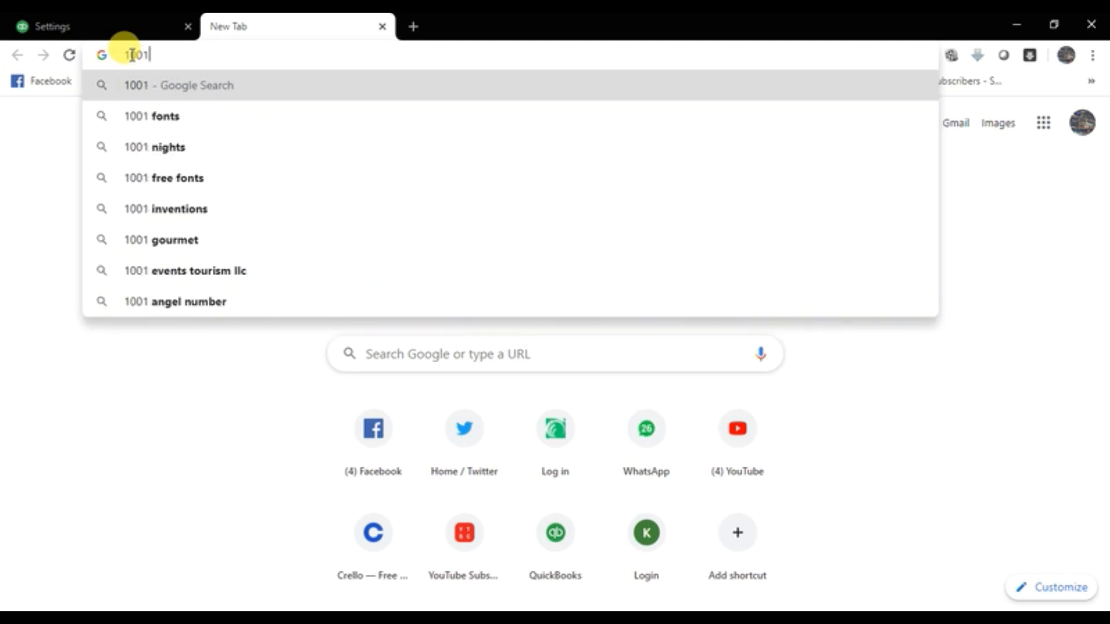
text(pettyc=)
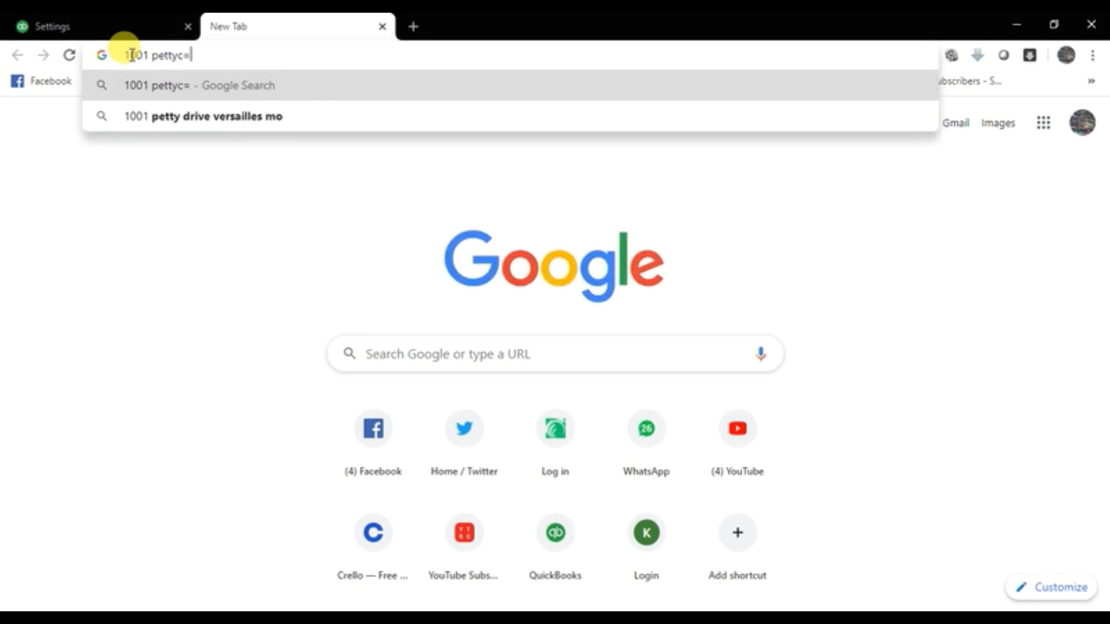
key(BackSpace)
text(cash)
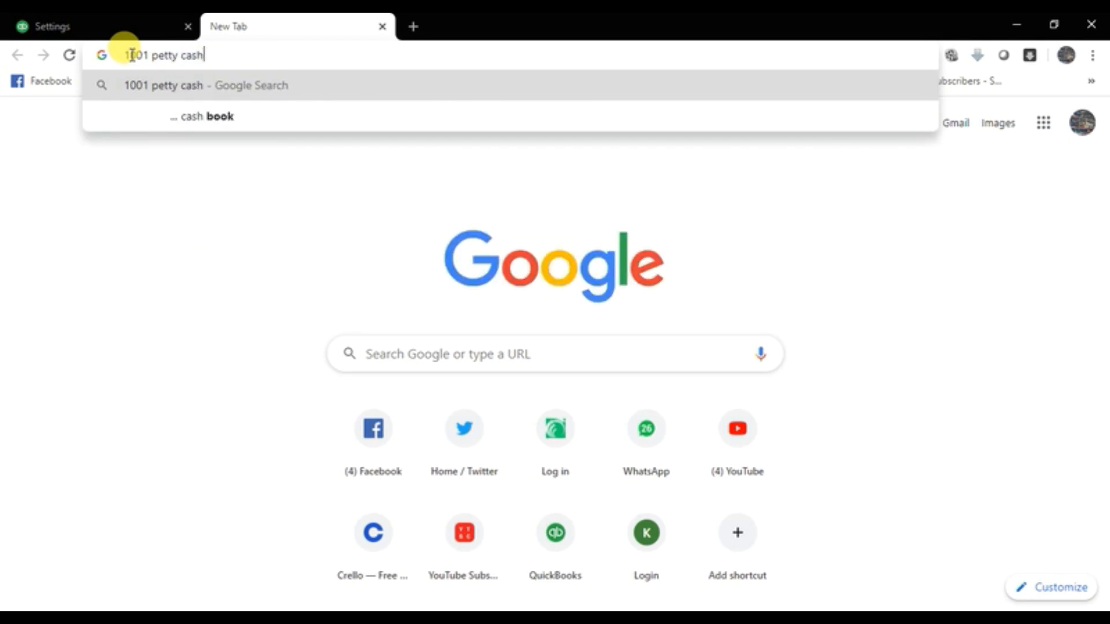
key(BackSpace)
text(\)
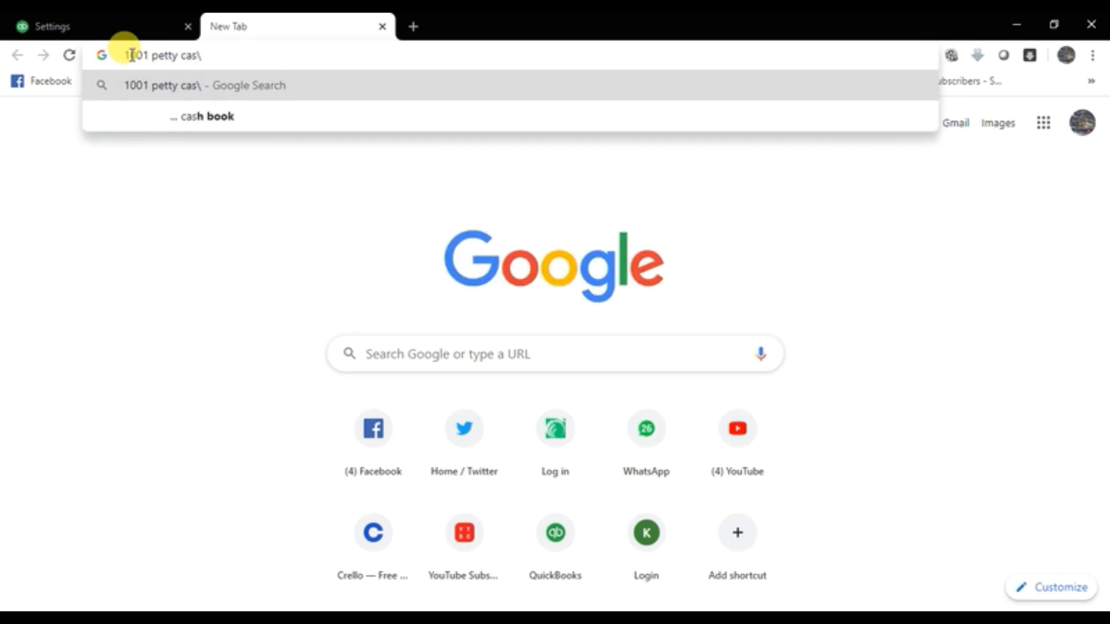
key(ctrl+a)
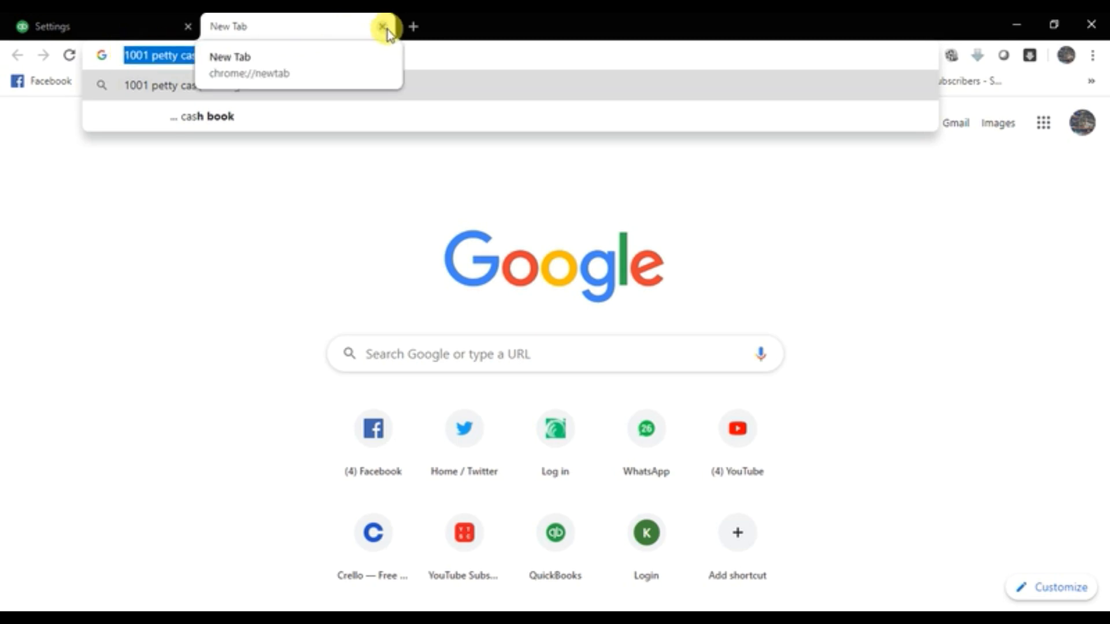
click(382, 26)
Step: Review the shipping and discount account lists and discount help, then save keeping Shipping Income
click(425, 324)
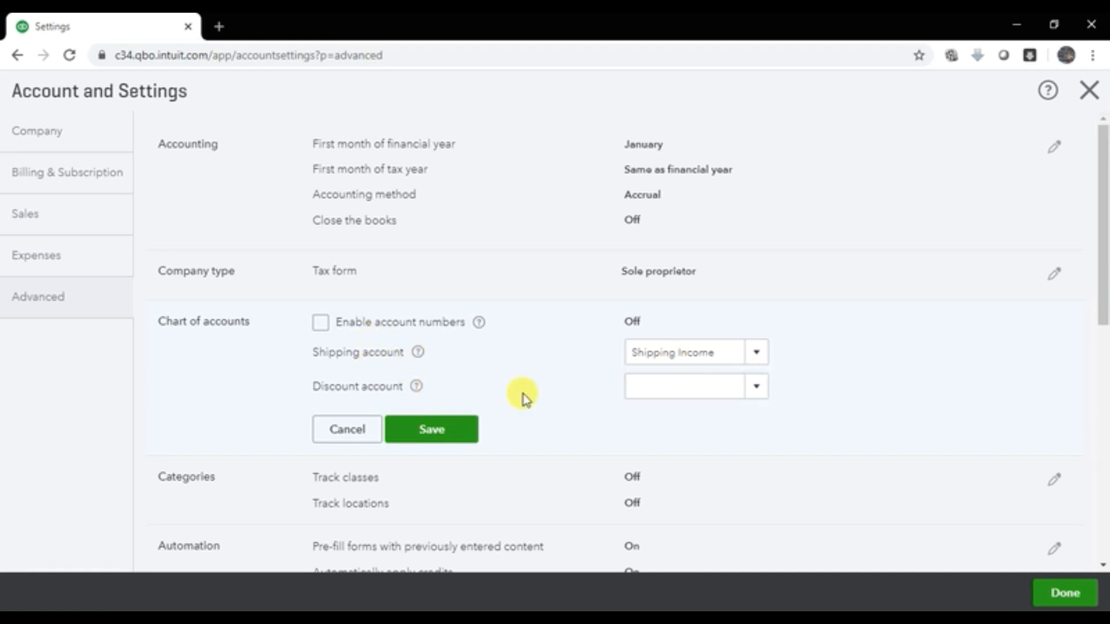
click(720, 354)
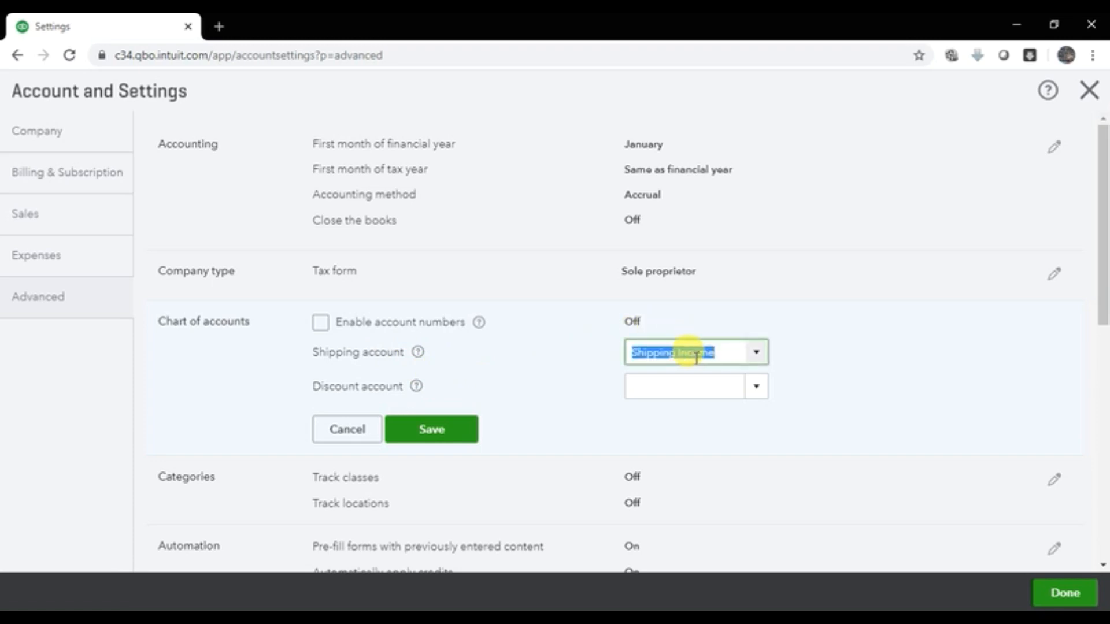
click(757, 354)
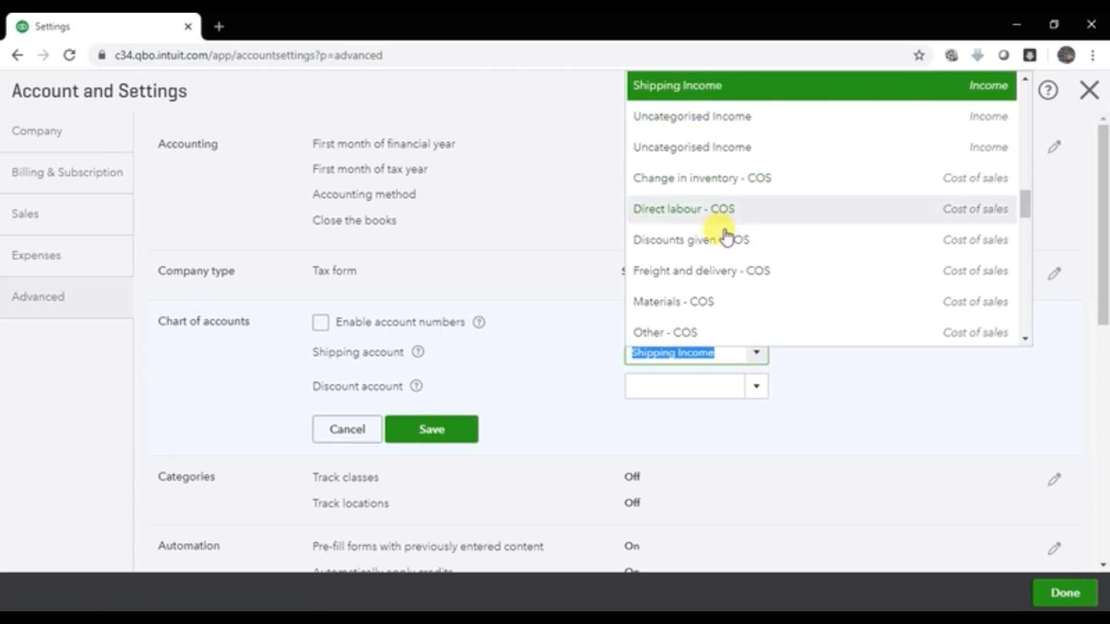
click(513, 395)
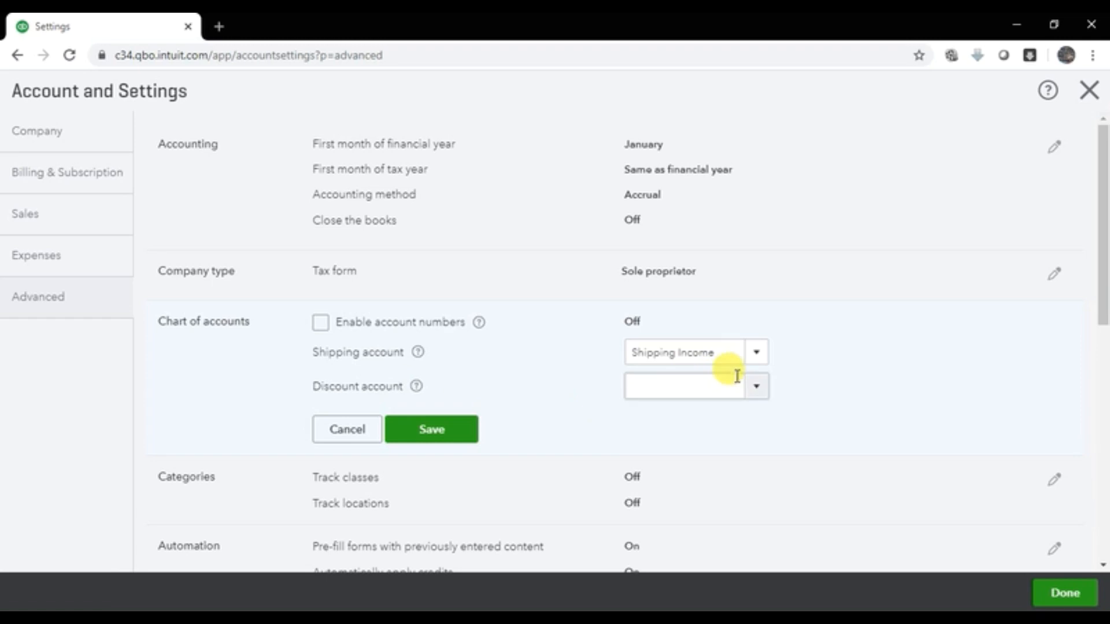
click(757, 390)
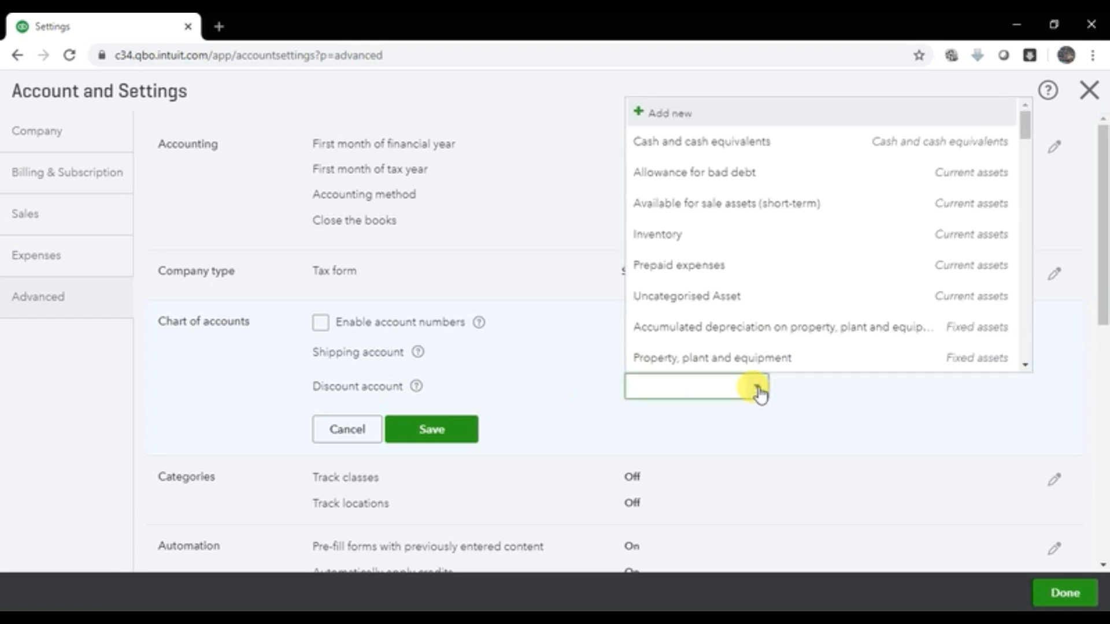
click(958, 444)
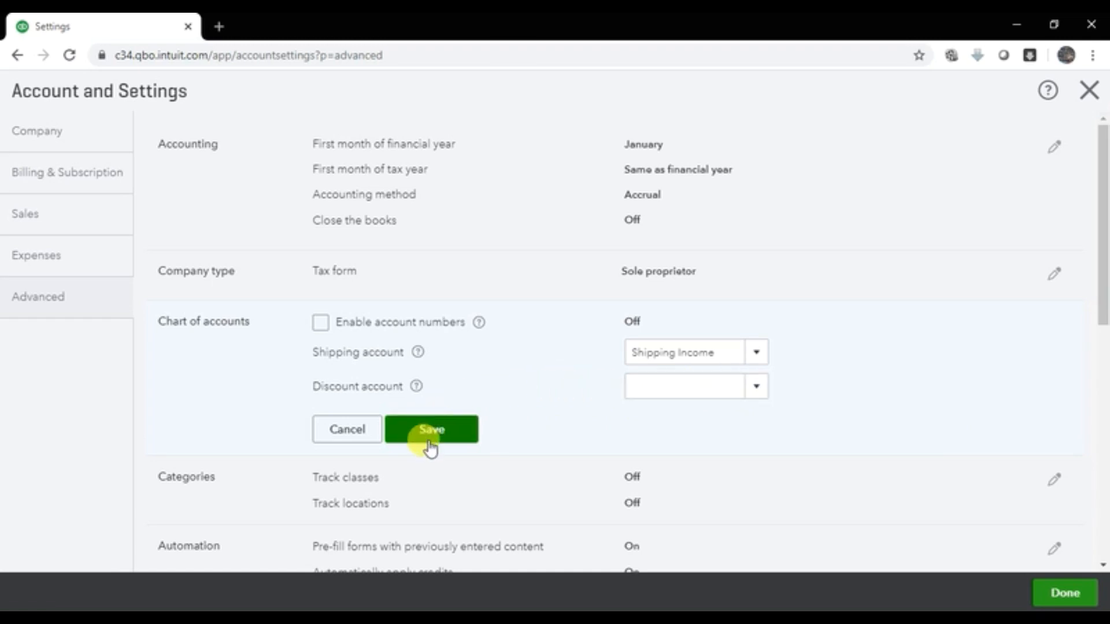
click(417, 388)
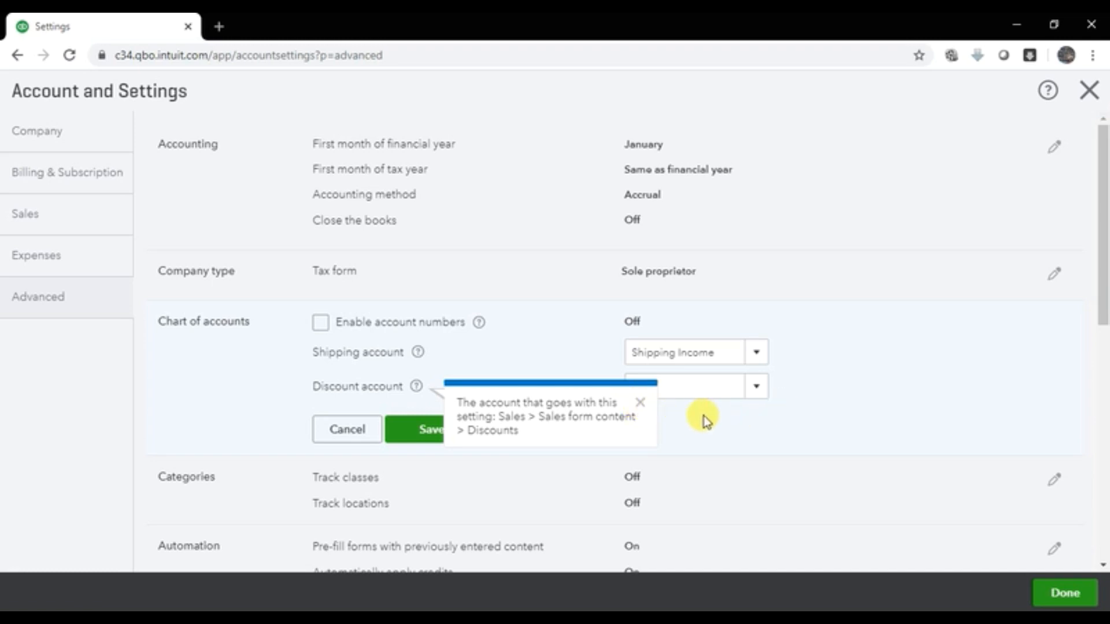
click(641, 403)
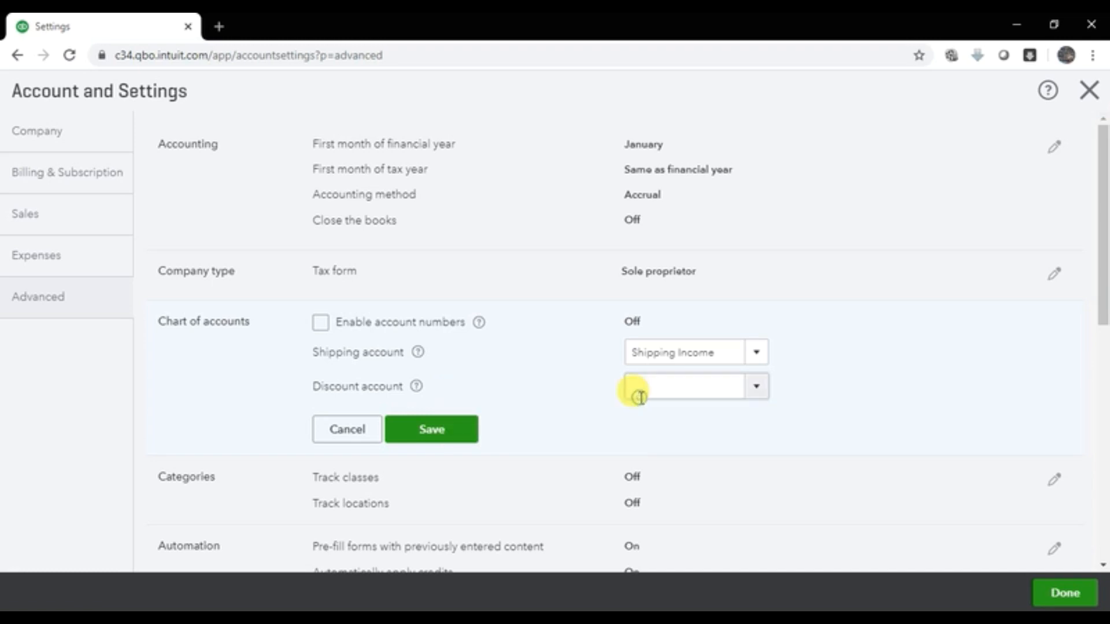
click(428, 431)
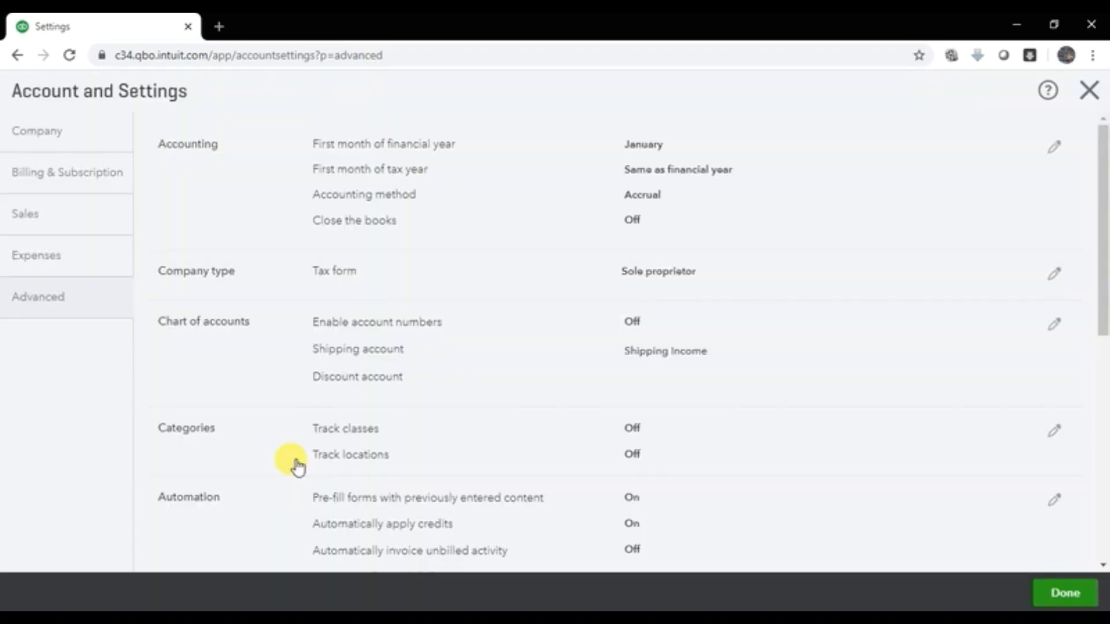
scroll(973, 426, down, 1)
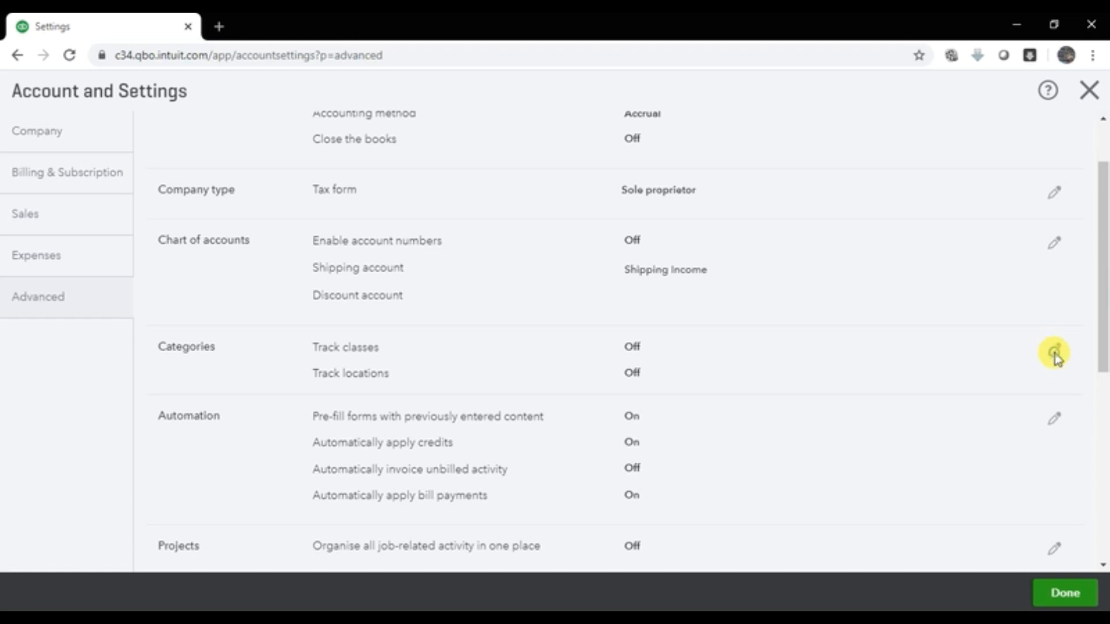
Step: Edit Categories and read the help for Track classes and Track locations
click(1054, 353)
click(416, 349)
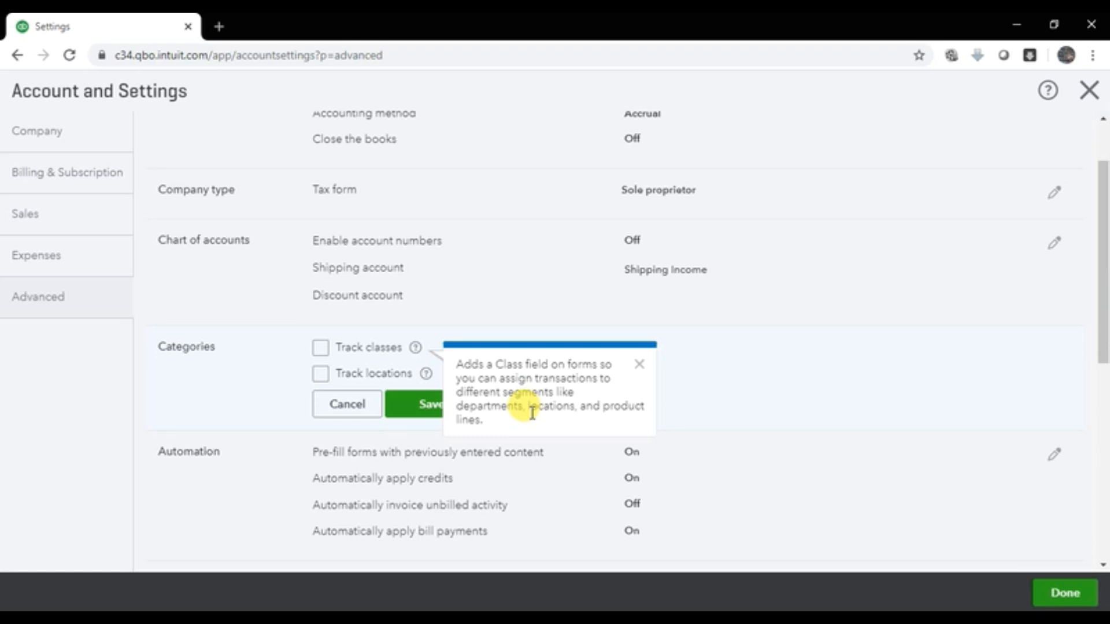
click(382, 349)
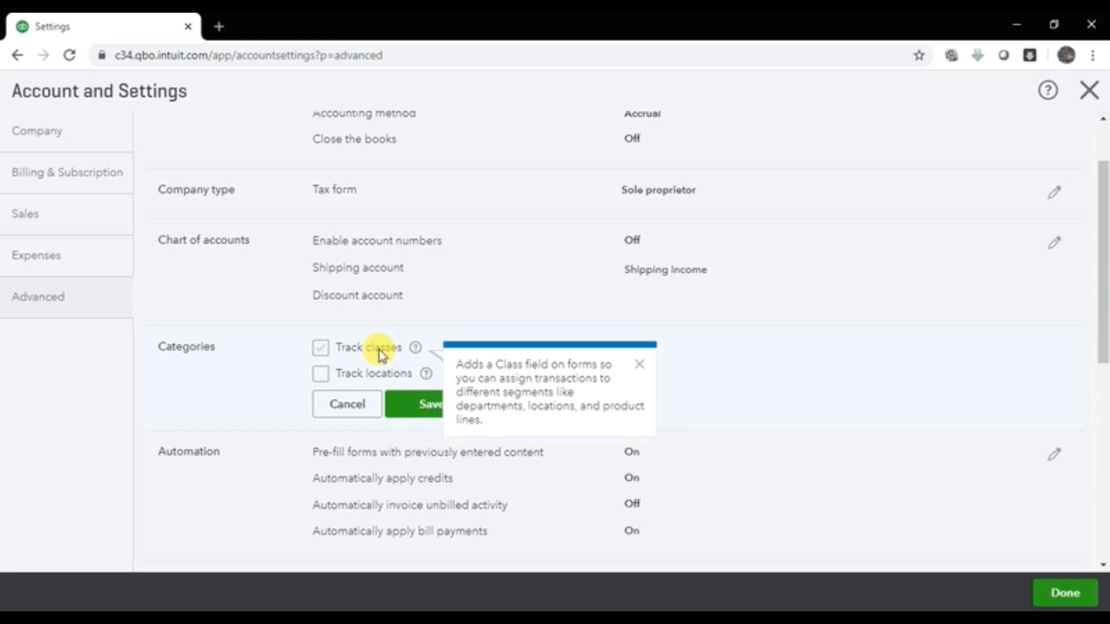
click(380, 350)
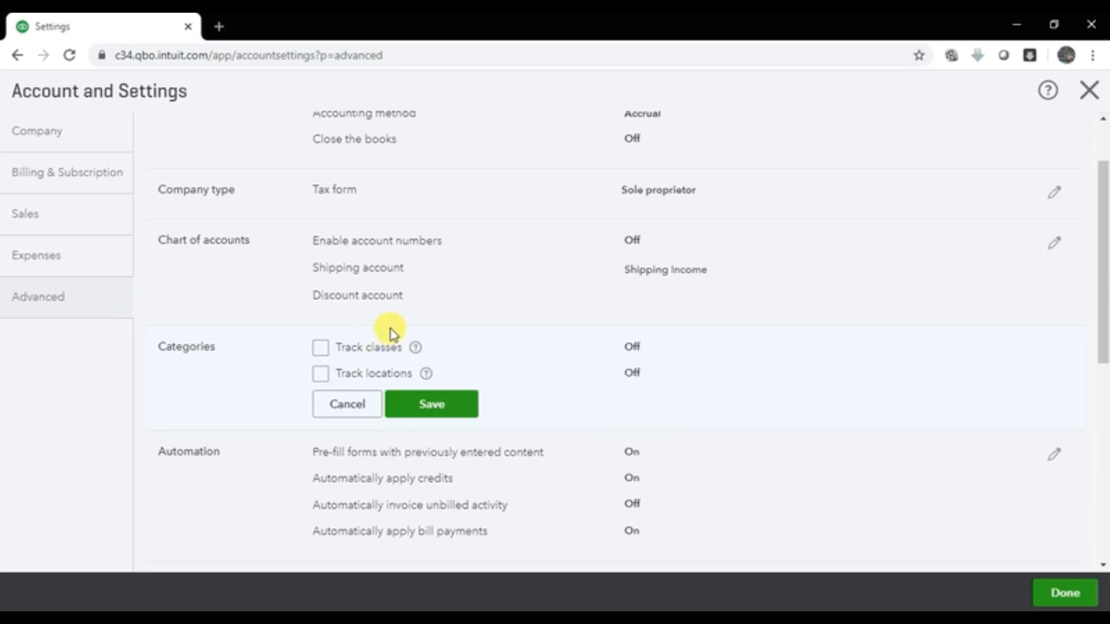
click(354, 349)
click(428, 374)
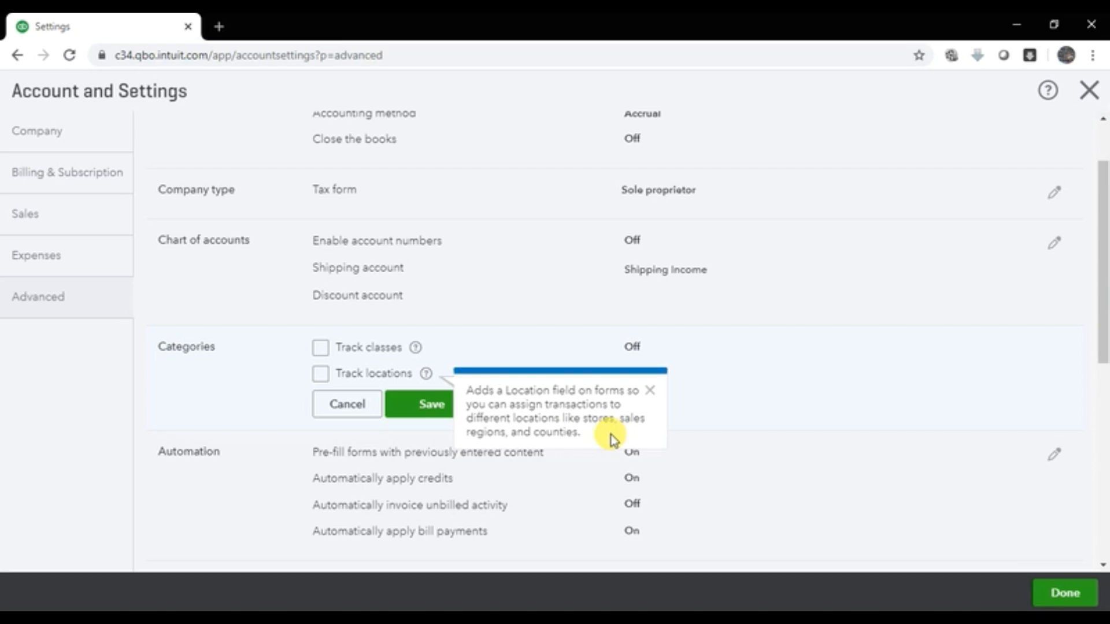
Step: Preview Track classes options by ticking and unticking it, then cancel the Categories edit
click(517, 350)
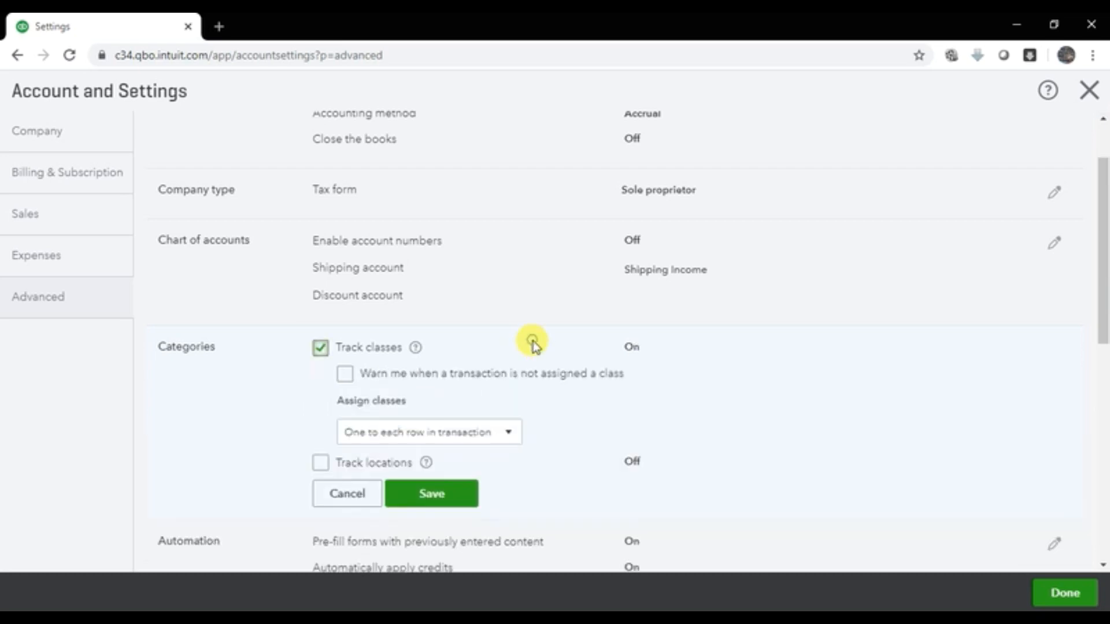
click(396, 351)
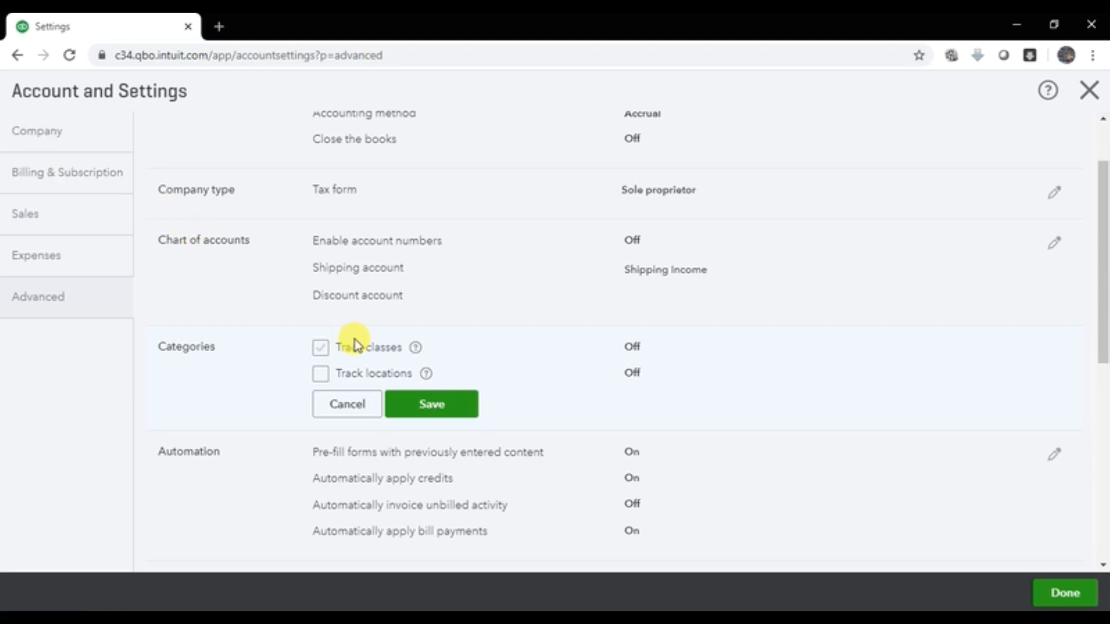
click(329, 404)
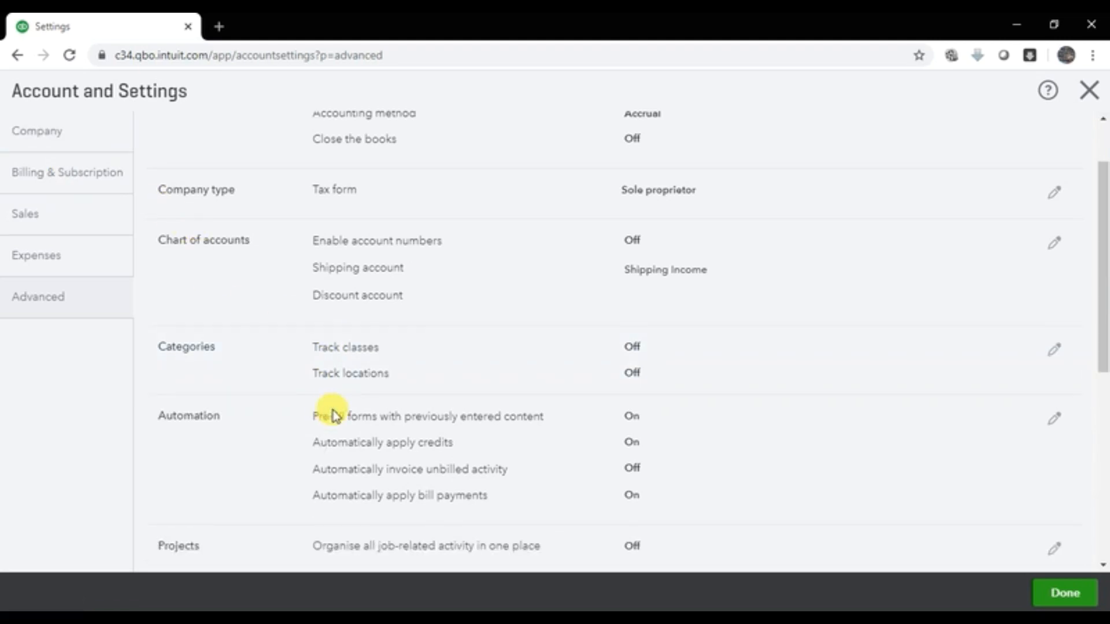
Step: Scroll down Advanced settings to the Currency section (home currency AED) and start editing it
scroll(682, 390, down, 1)
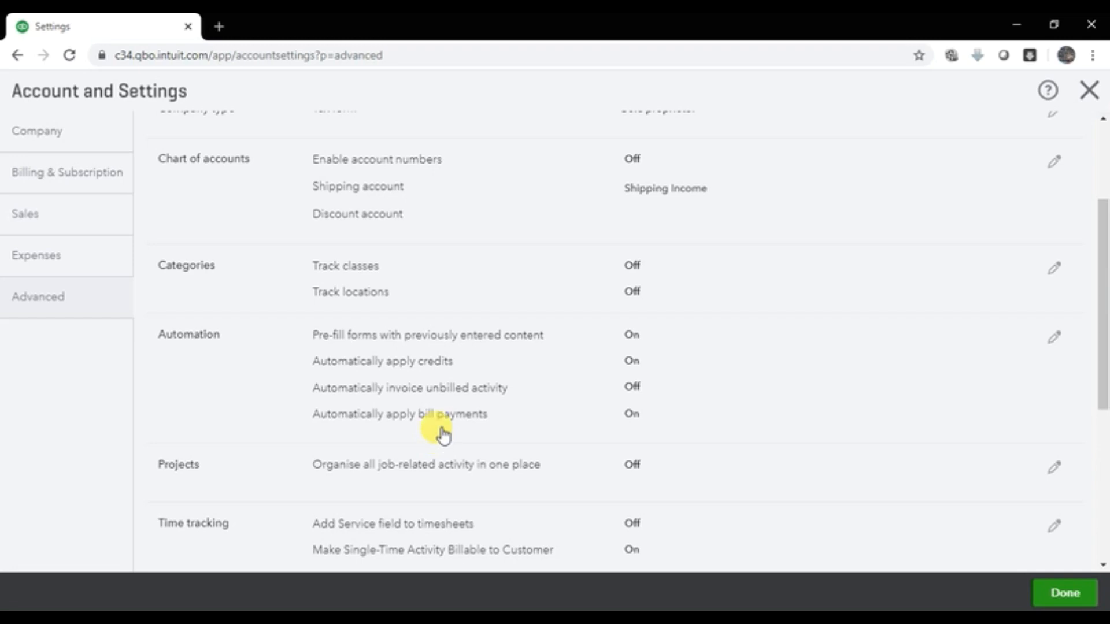
scroll(444, 435, down, 3)
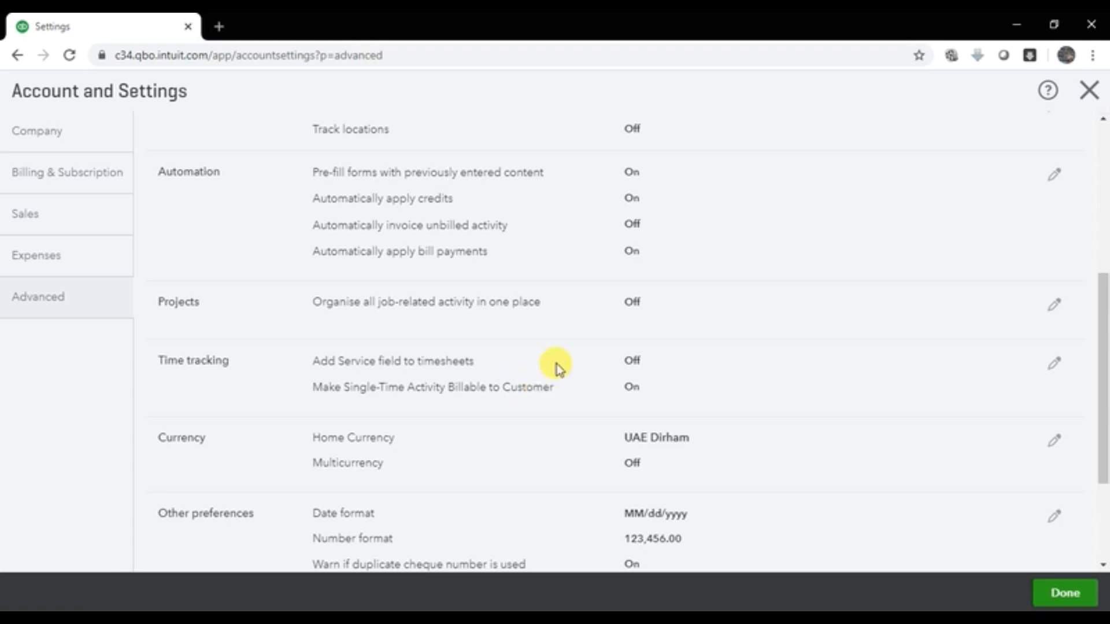
scroll(578, 364, down, 3)
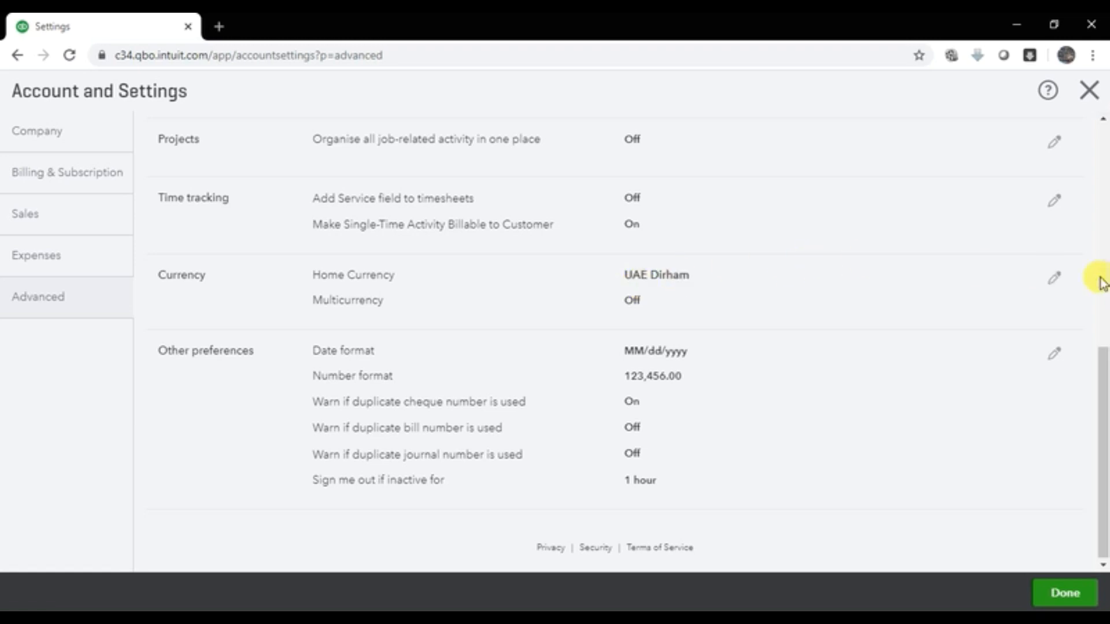
click(1055, 279)
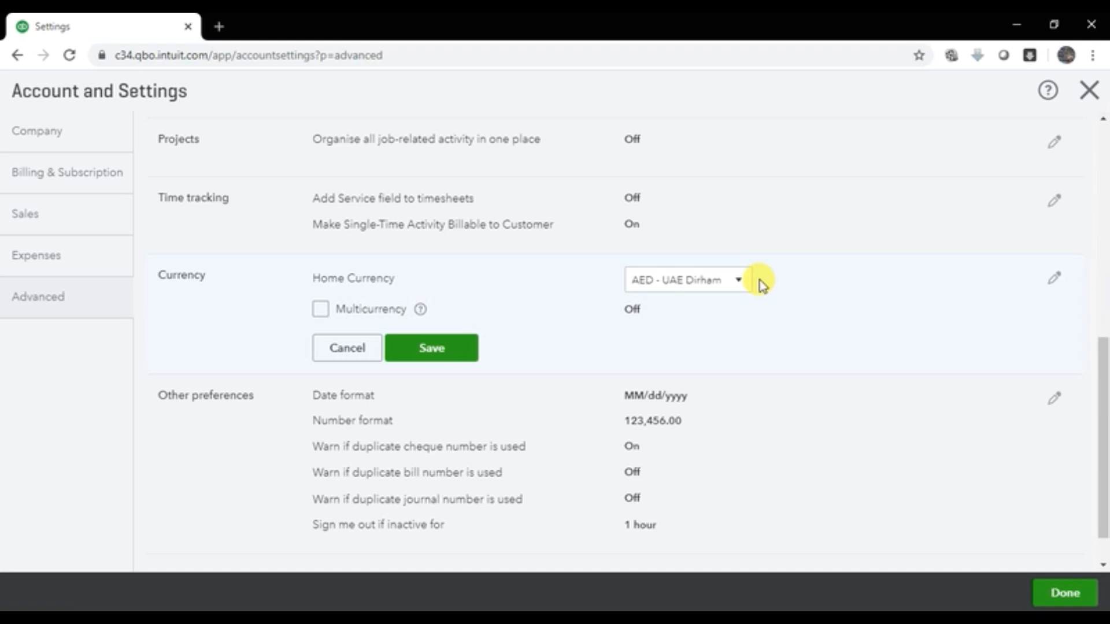
Step: Enable Multicurrency, accept that it cannot be undone, and save, repeating once to make it stick
click(316, 316)
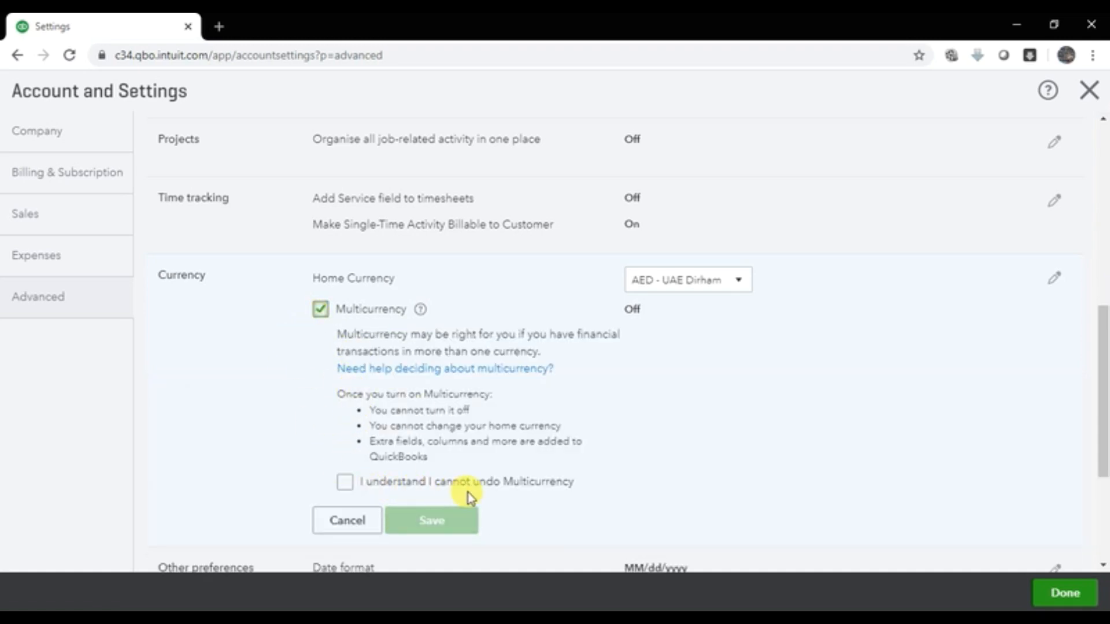
click(348, 490)
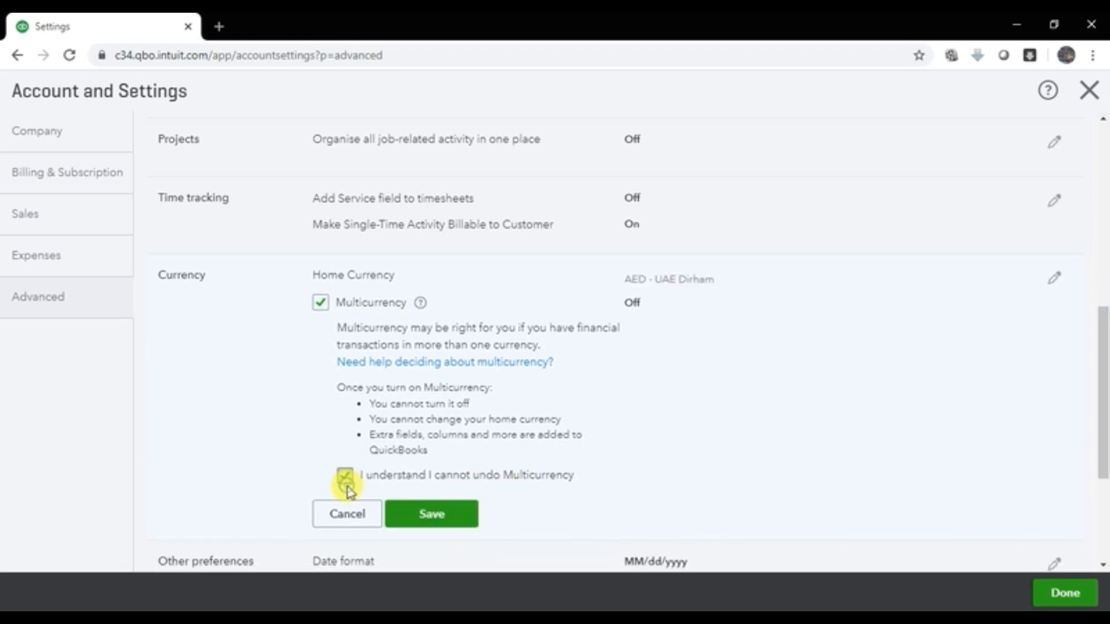
click(409, 512)
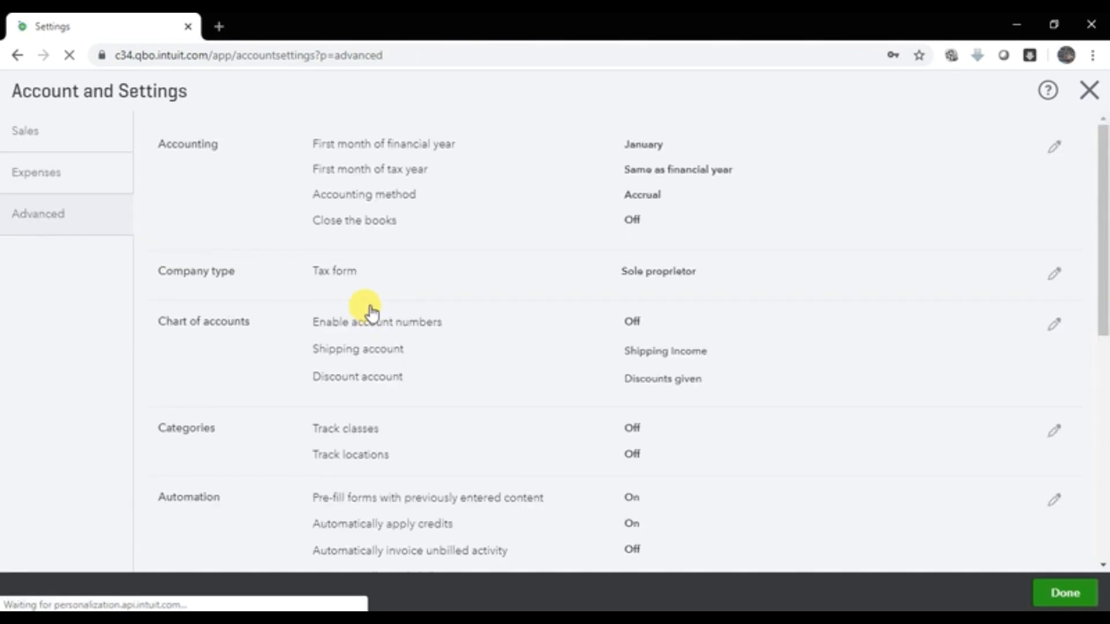
scroll(372, 318, down, 8)
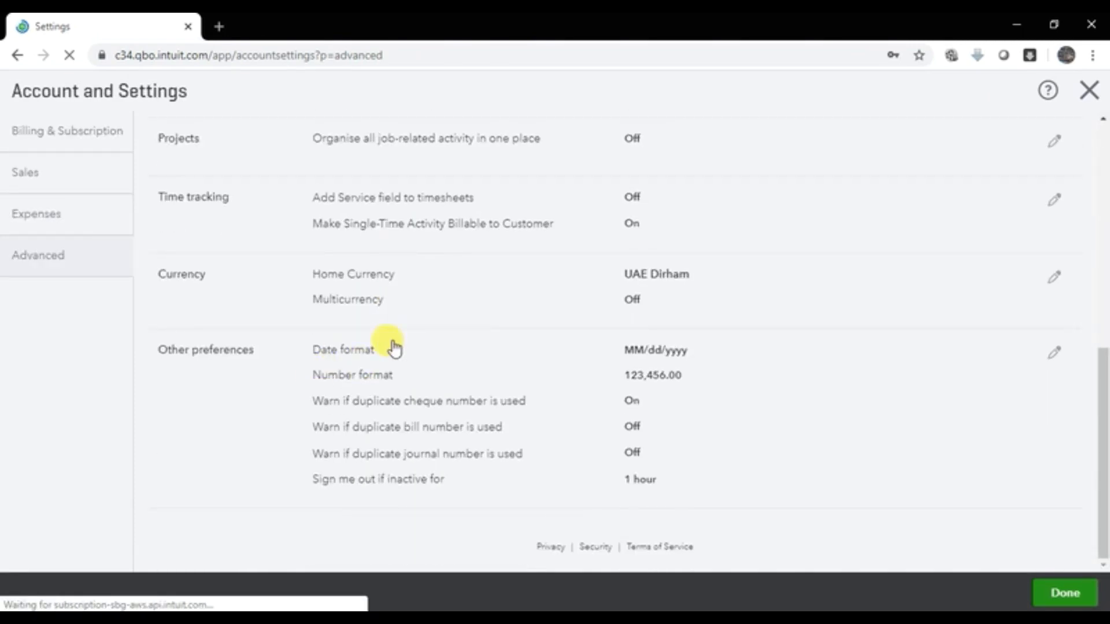
click(1052, 278)
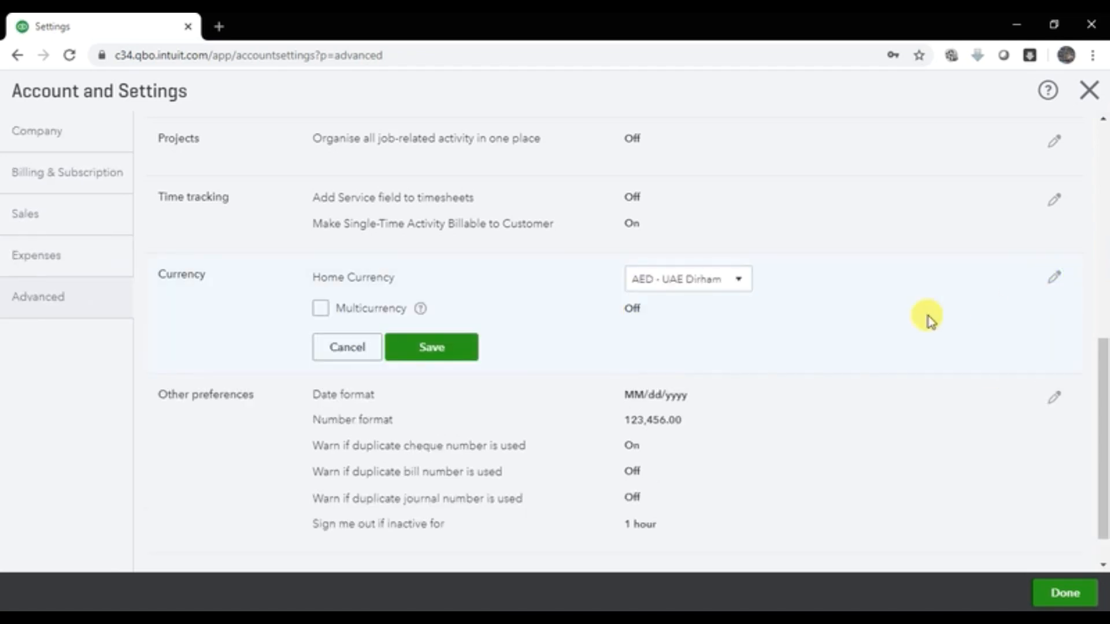
click(322, 308)
click(346, 483)
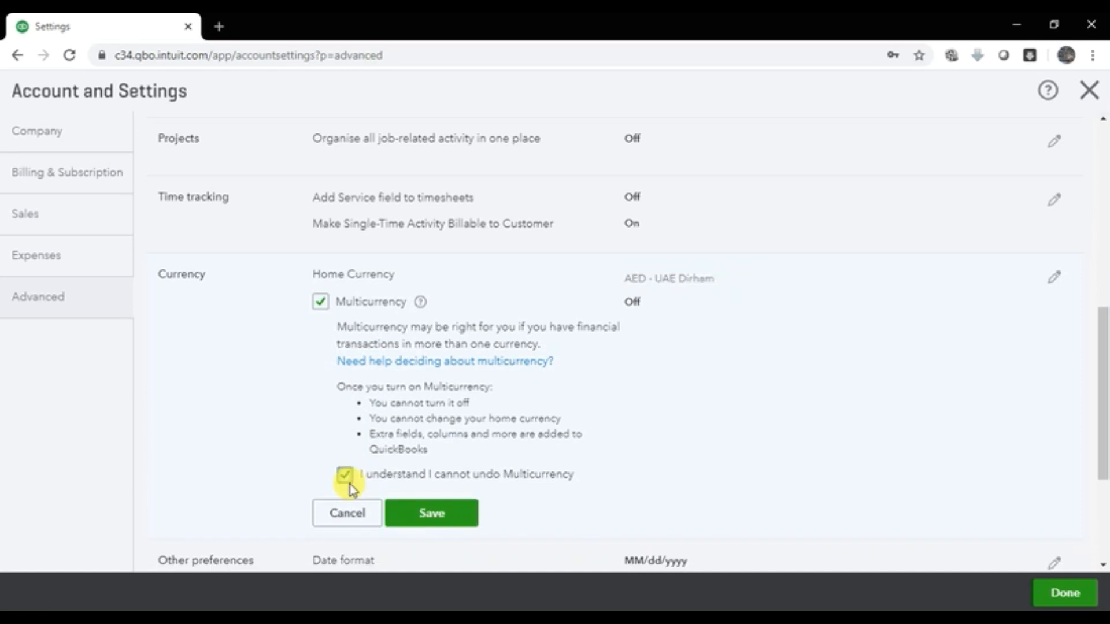
click(414, 518)
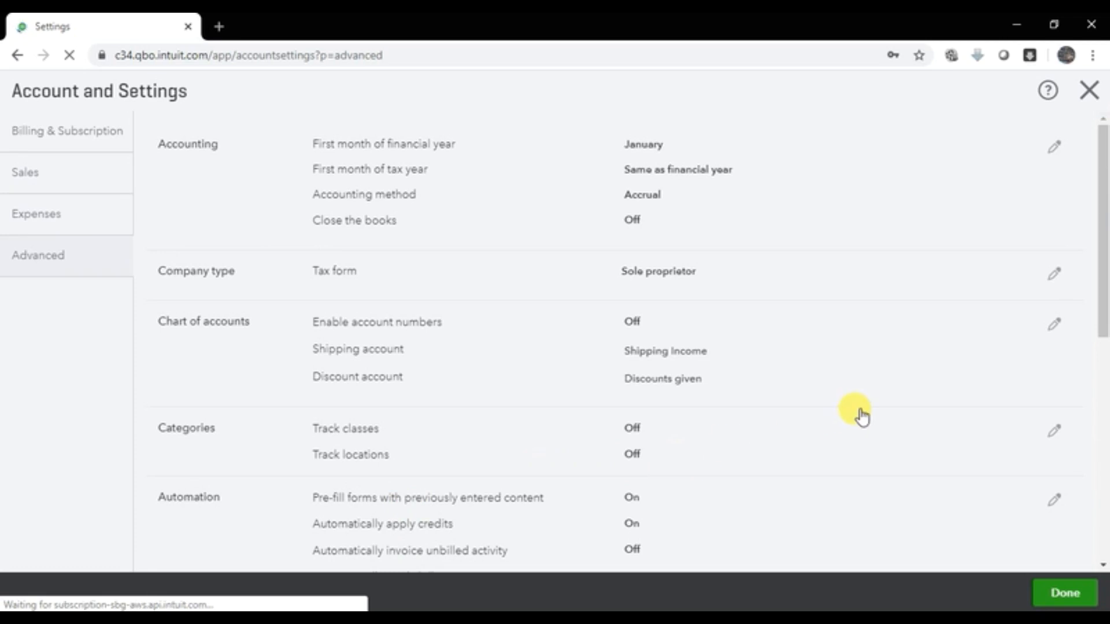
scroll(864, 419, down, 7)
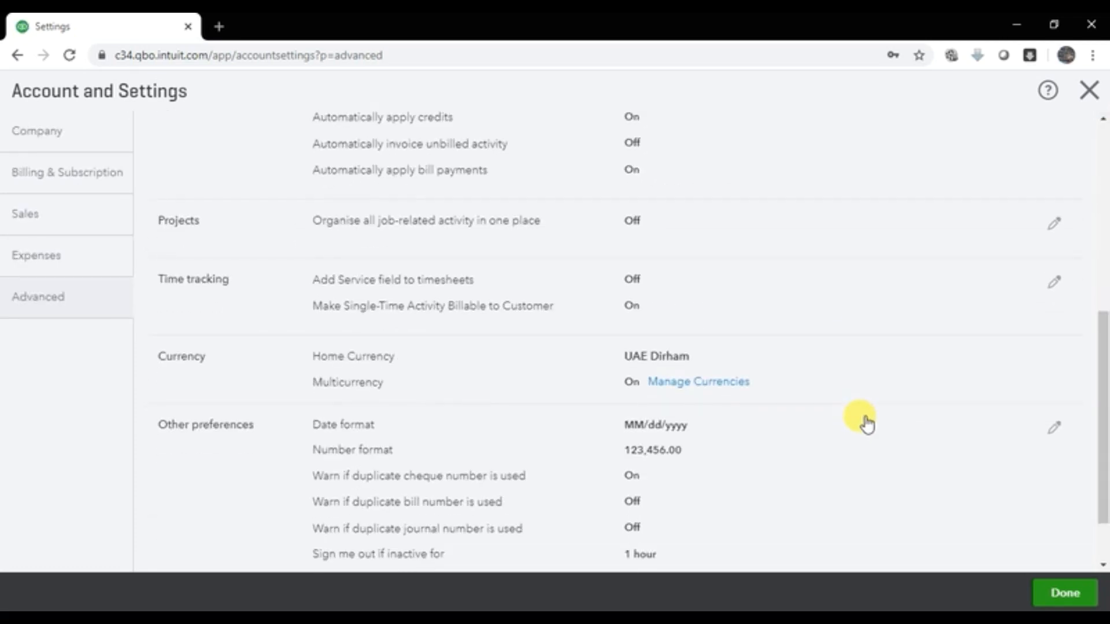
Step: Open Manage Currencies to list USD, GBP and EUR rates against AED
scroll(866, 423, down, 2)
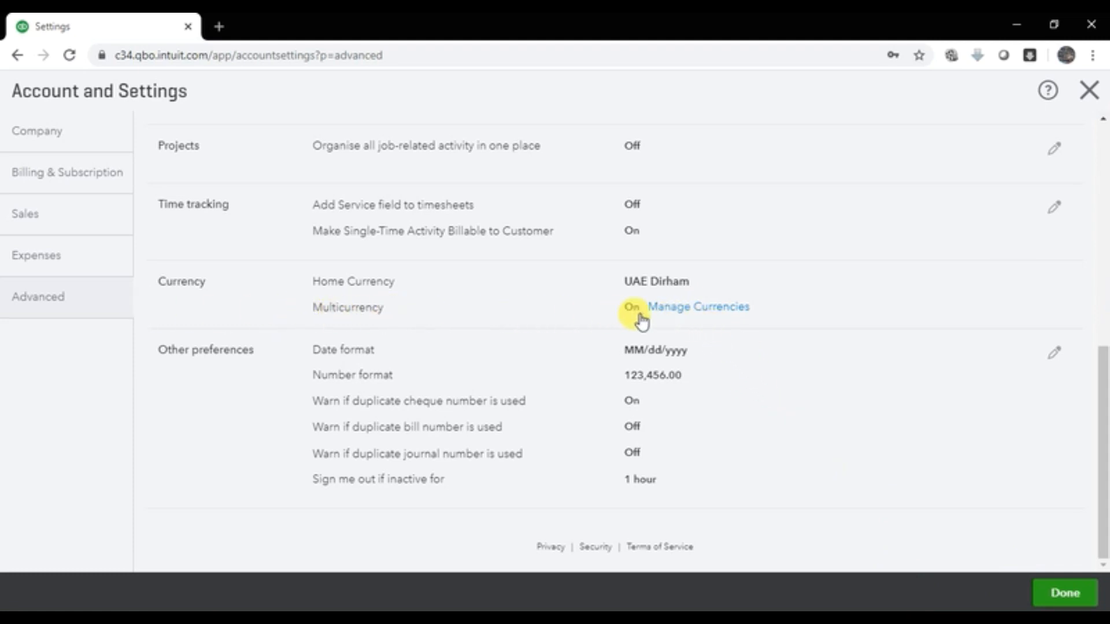
click(700, 309)
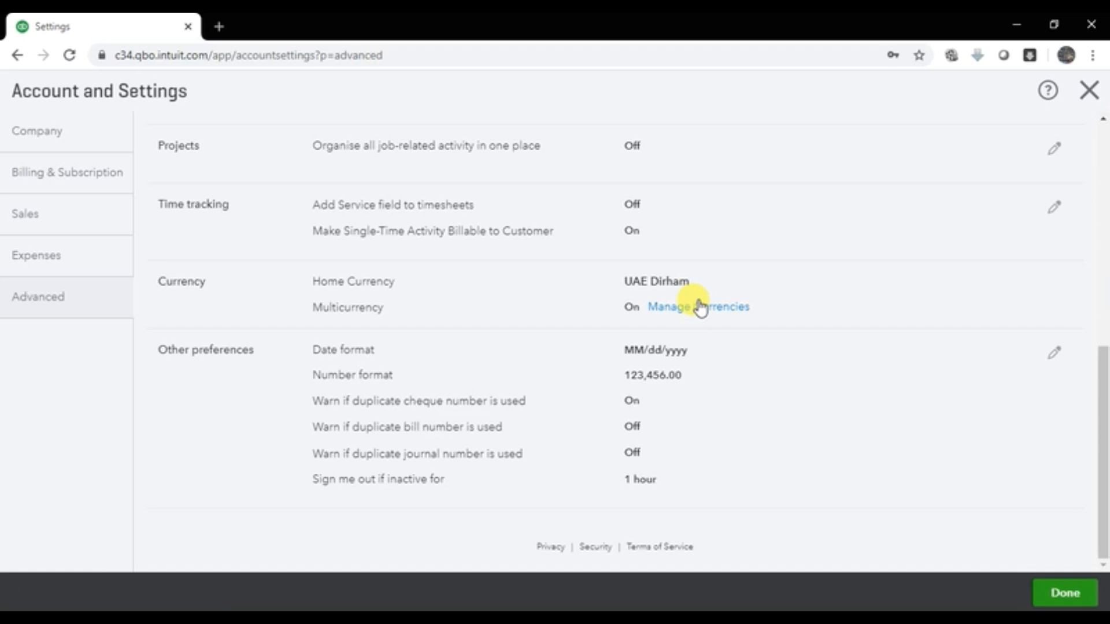
click(700, 309)
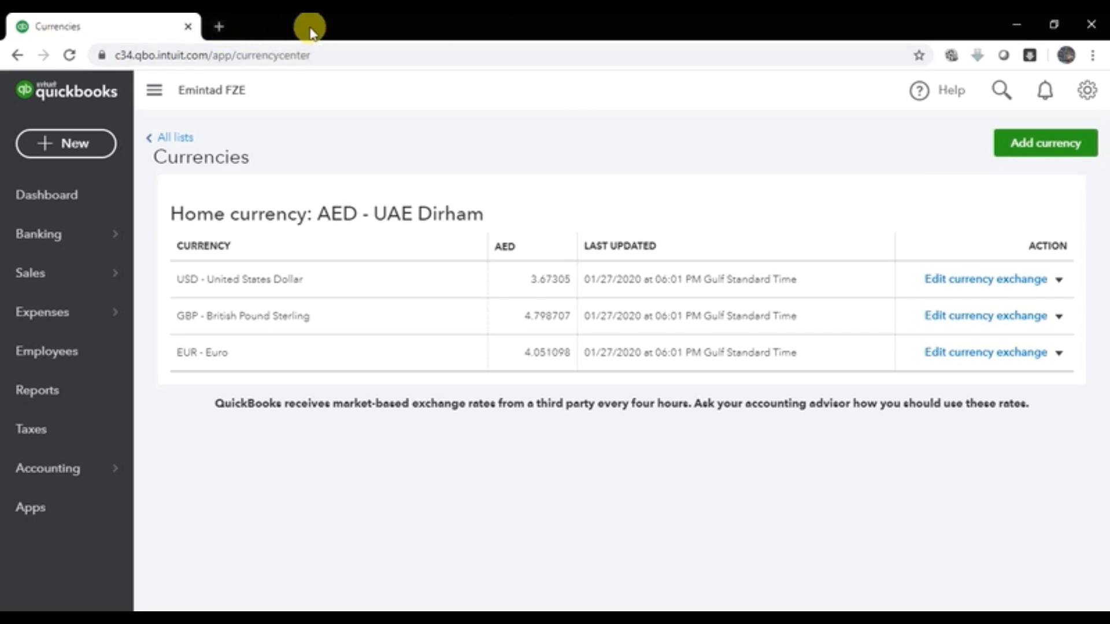
Step: Search Google in a new browser tab for Italy's currency
click(220, 27)
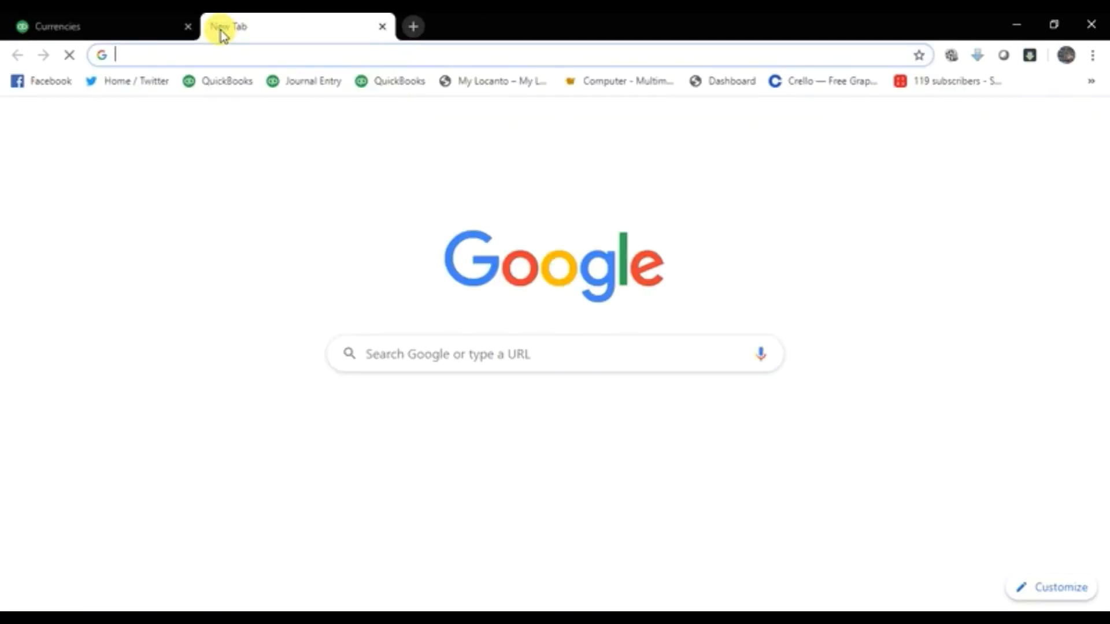
text(itlay)
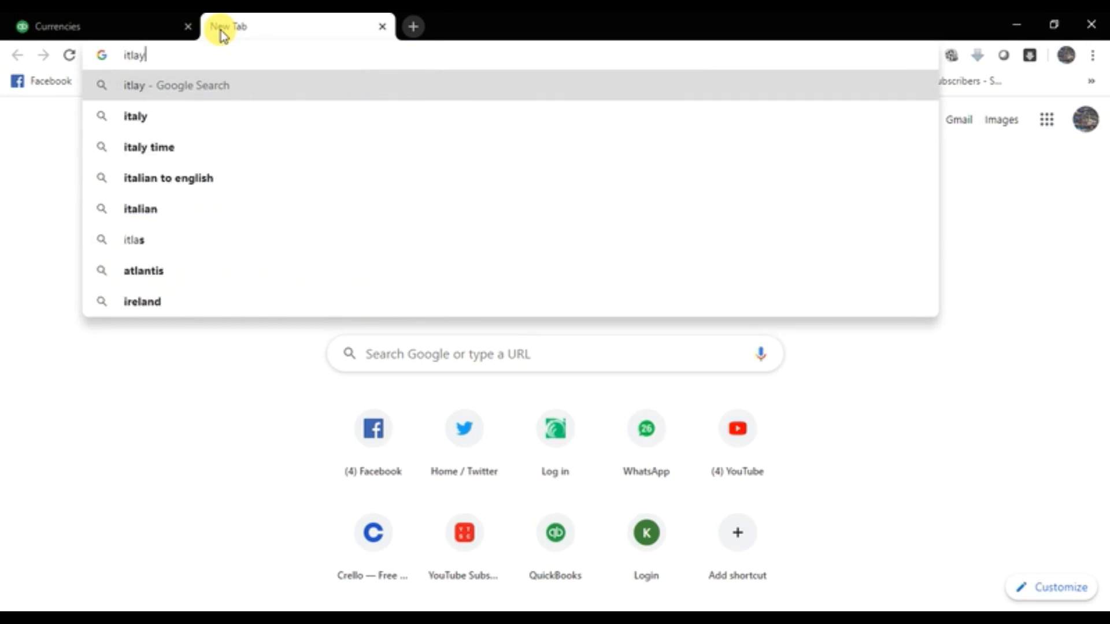
text( curr)
key(Down)
key(Return)
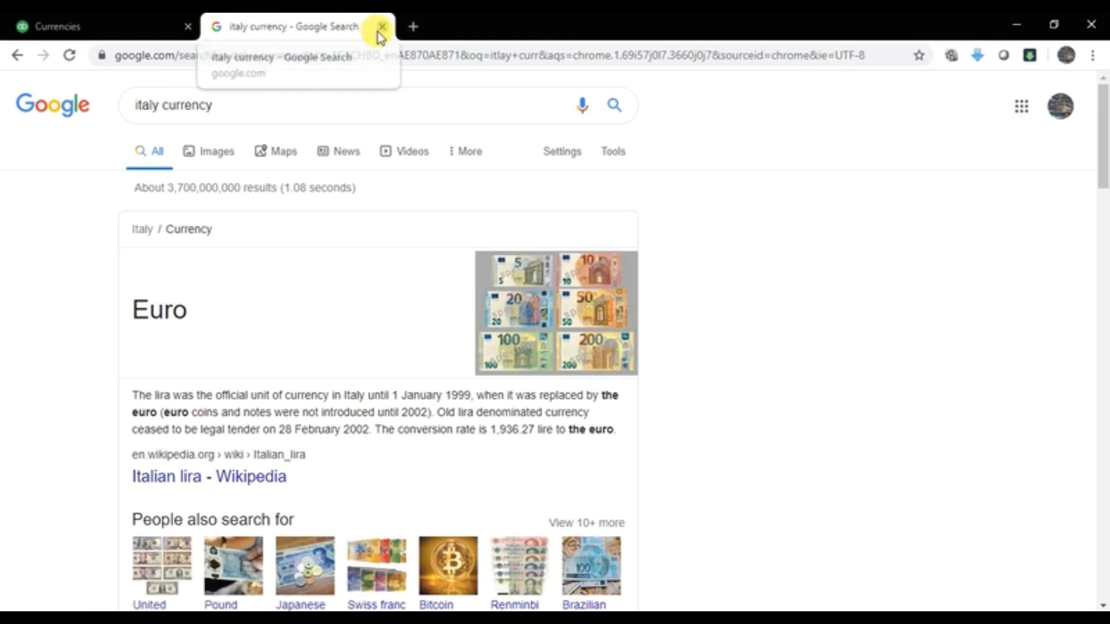
Step: Close the search tab and open Account and Settings from the gear menu
click(382, 27)
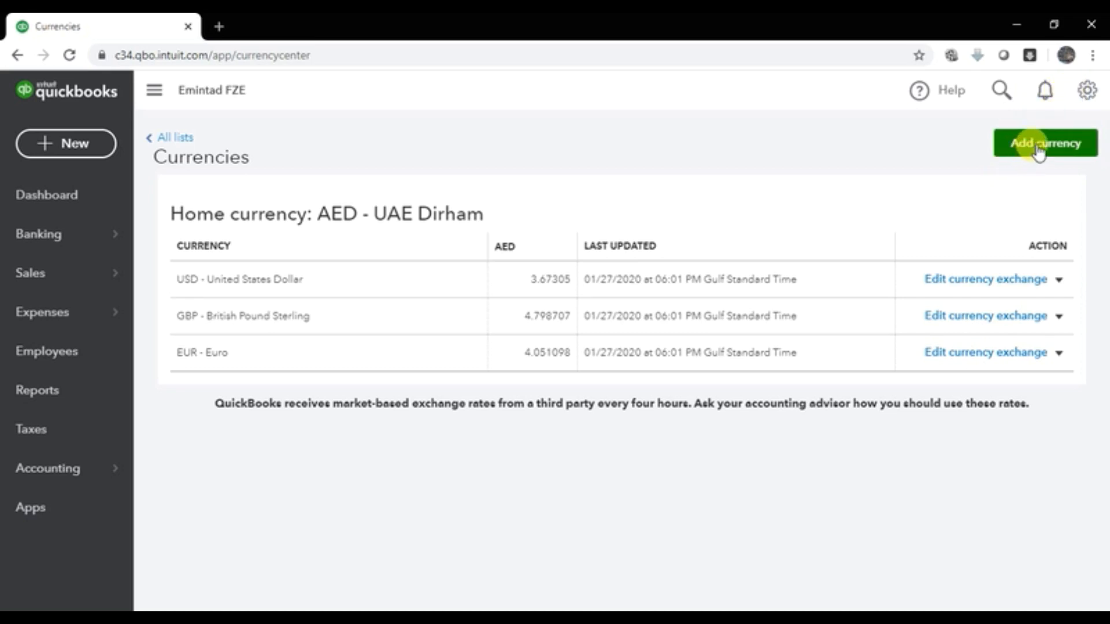
click(1085, 105)
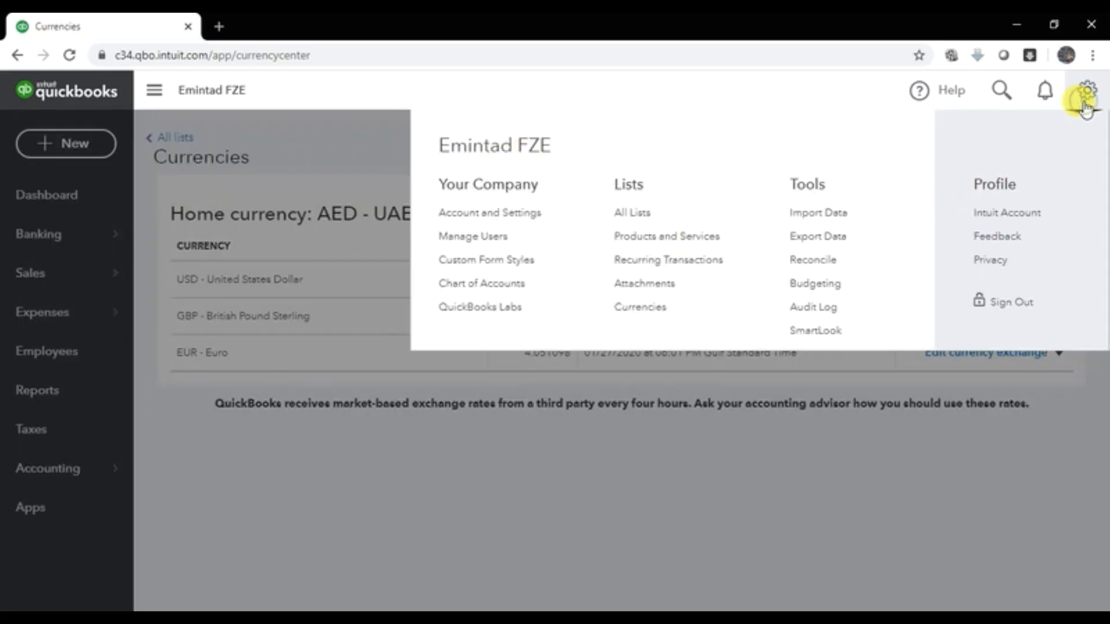
click(461, 214)
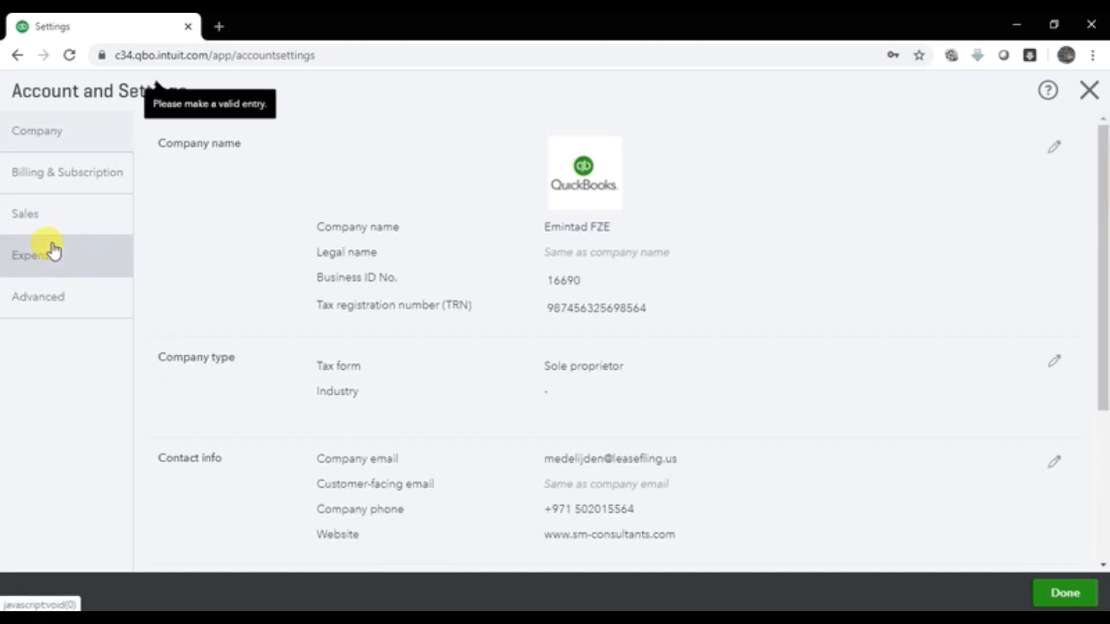
Step: Switch to Advanced settings and scroll to the Currency and Other preferences sections
click(49, 303)
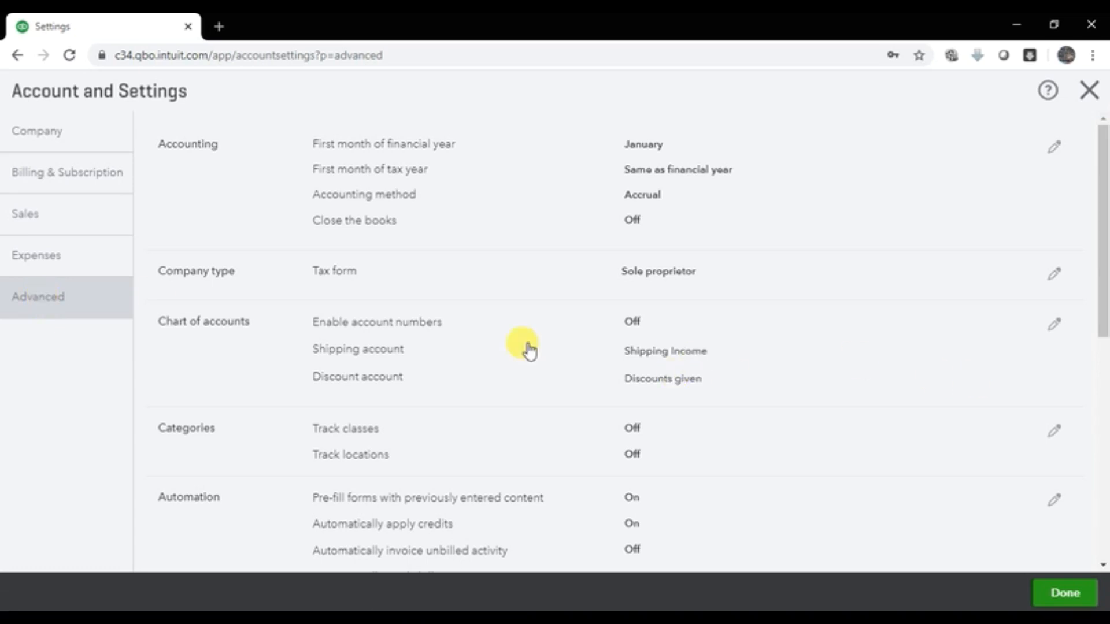
scroll(674, 329, down, 10)
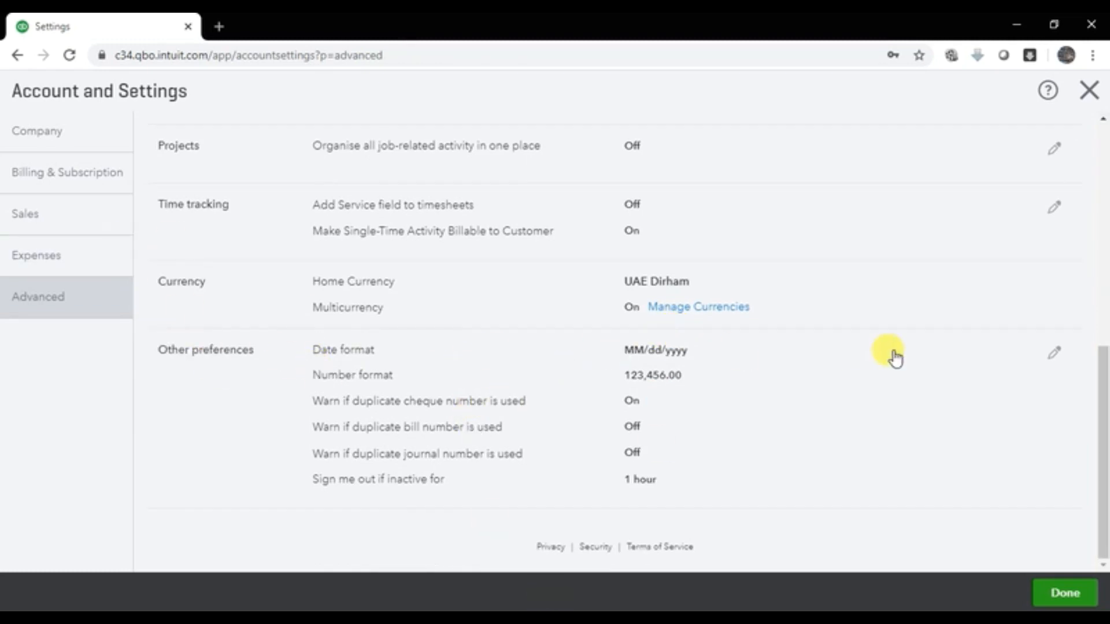
Step: Edit Other preferences, keep 'Sign me out if inactive for' at 1 hour, and save
click(1055, 355)
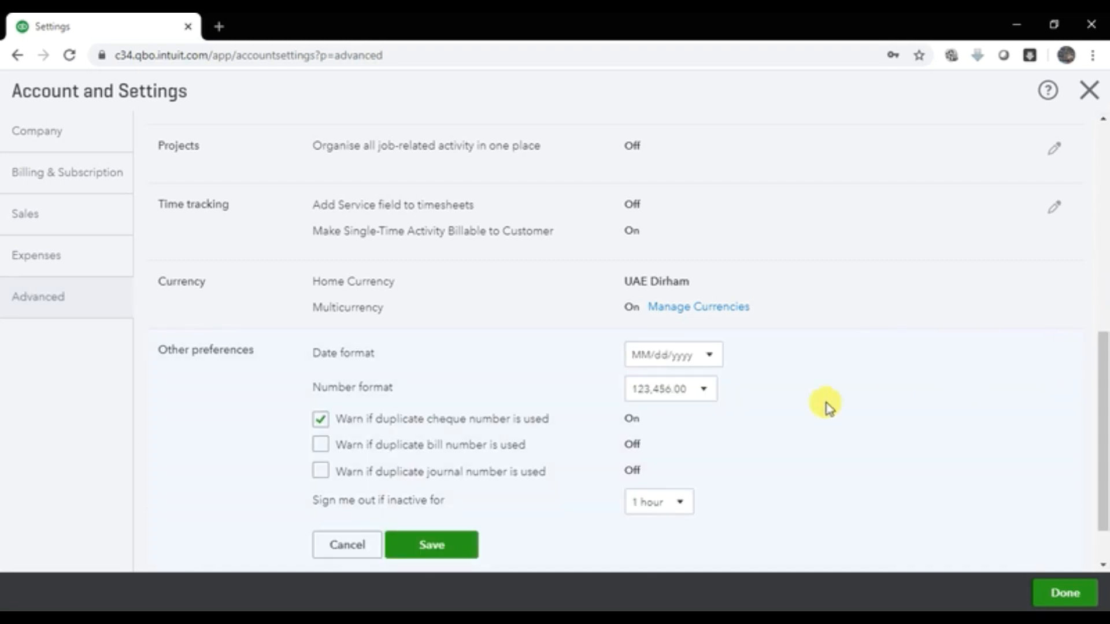
scroll(694, 417, down, 2)
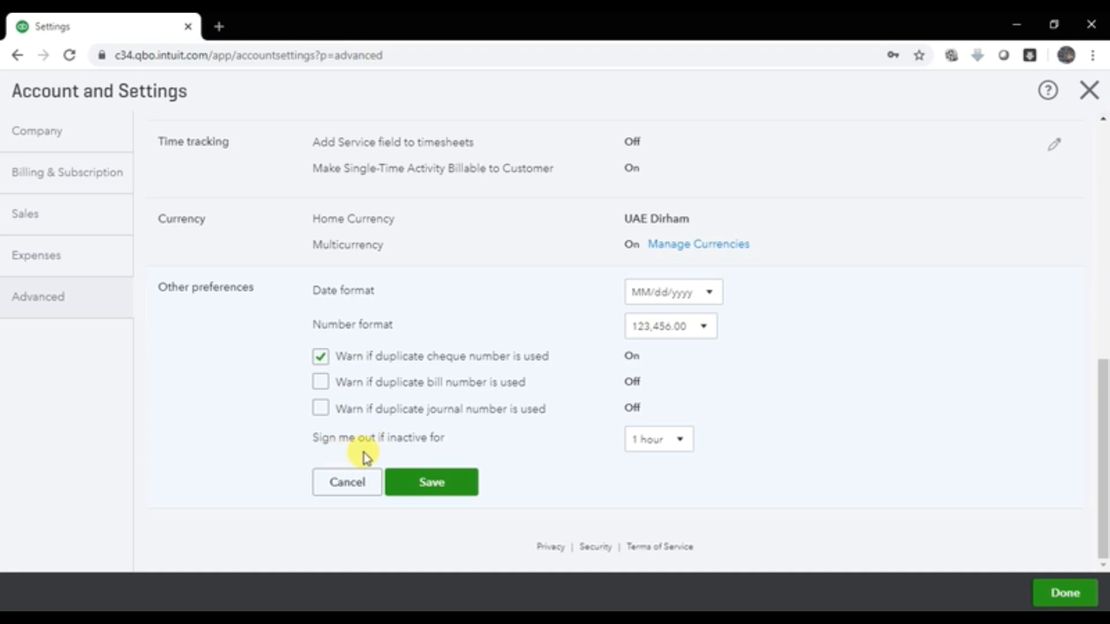
click(678, 449)
click(679, 449)
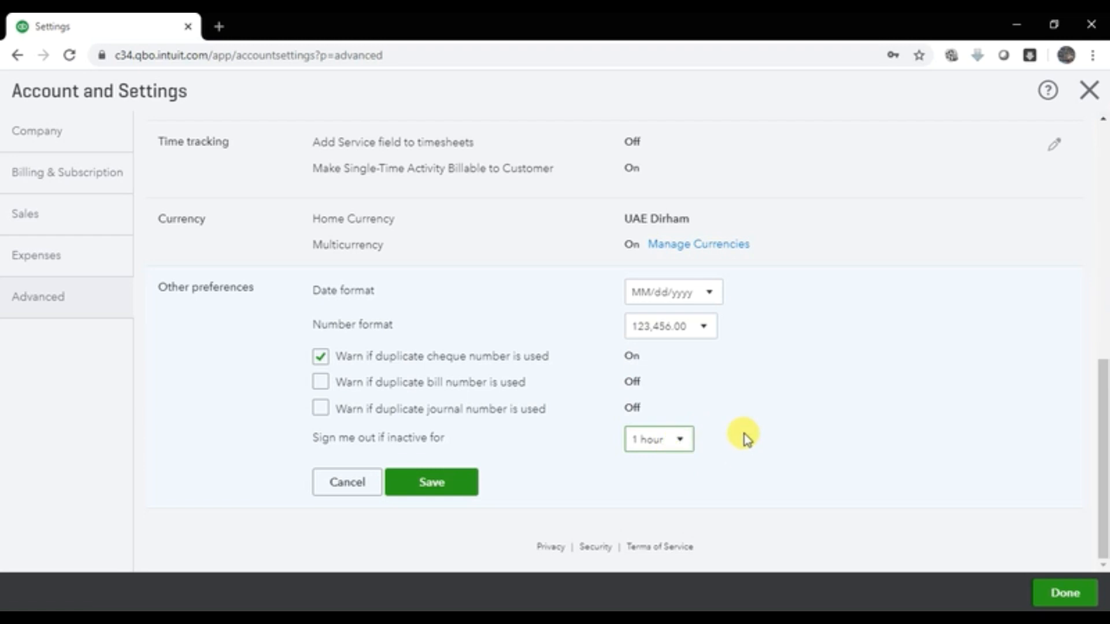
click(455, 489)
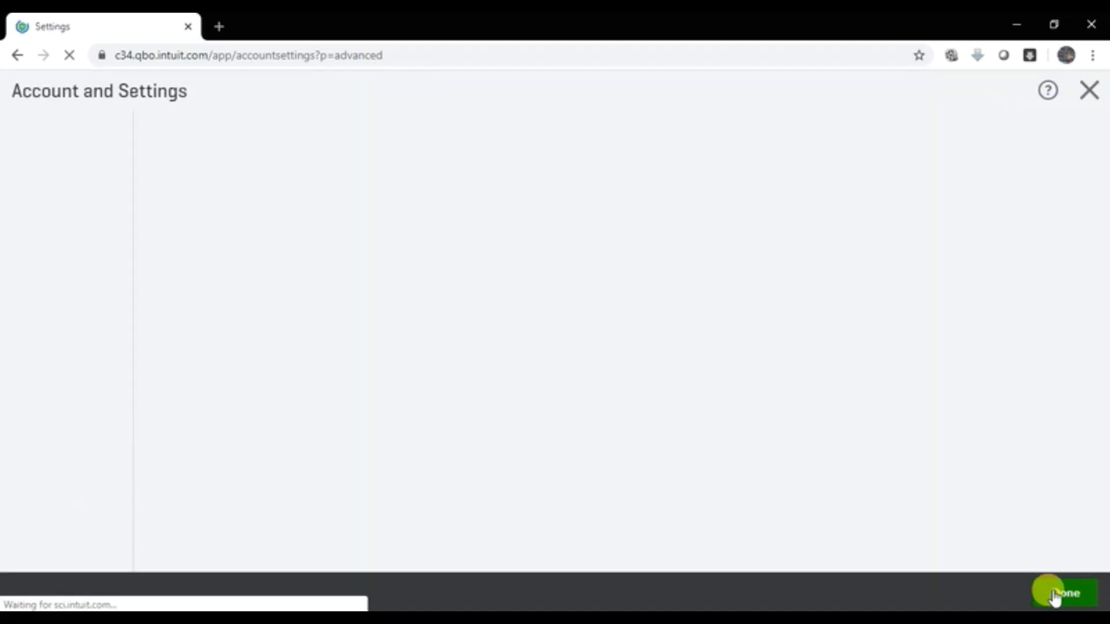
Step: Return to the dashboard, reload the browser page to clear the stuck industry list, and reopen the gear menu
click(1053, 598)
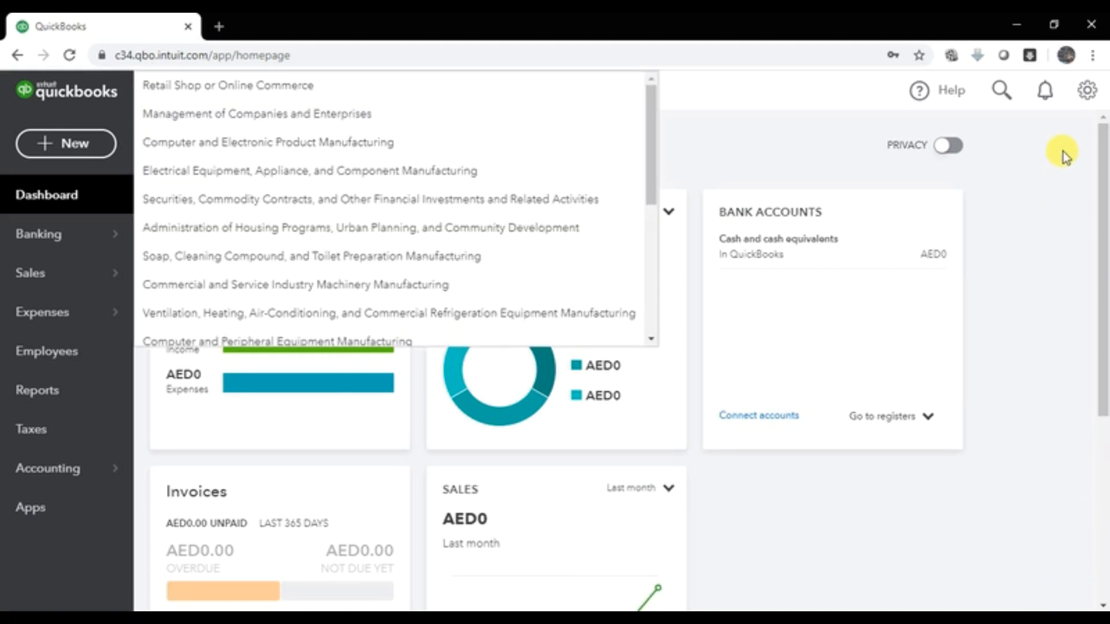
click(1084, 93)
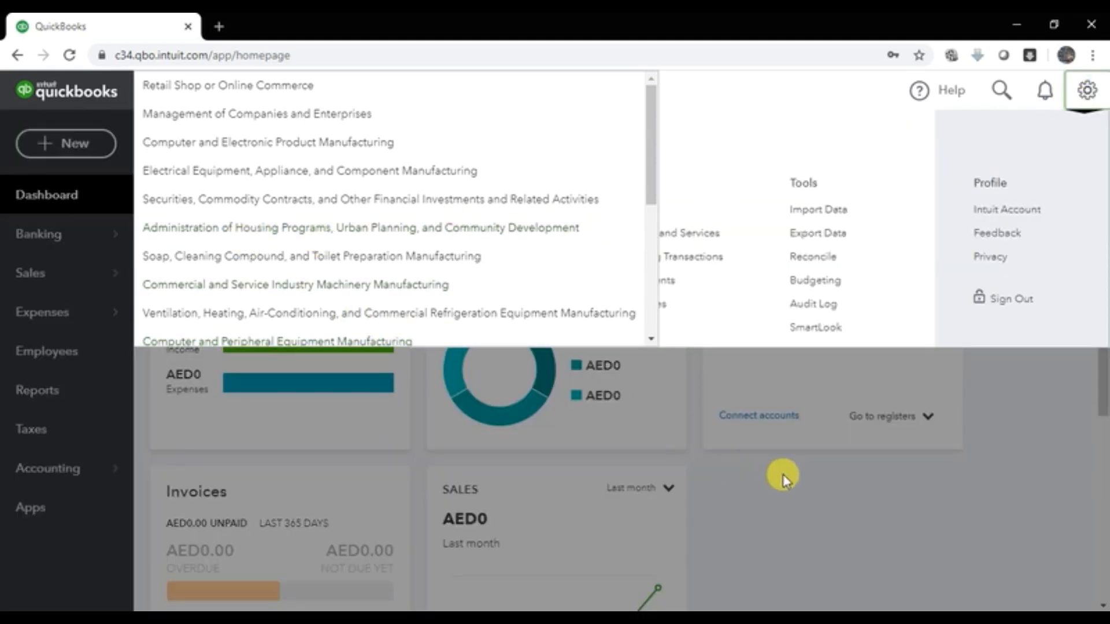
click(1004, 466)
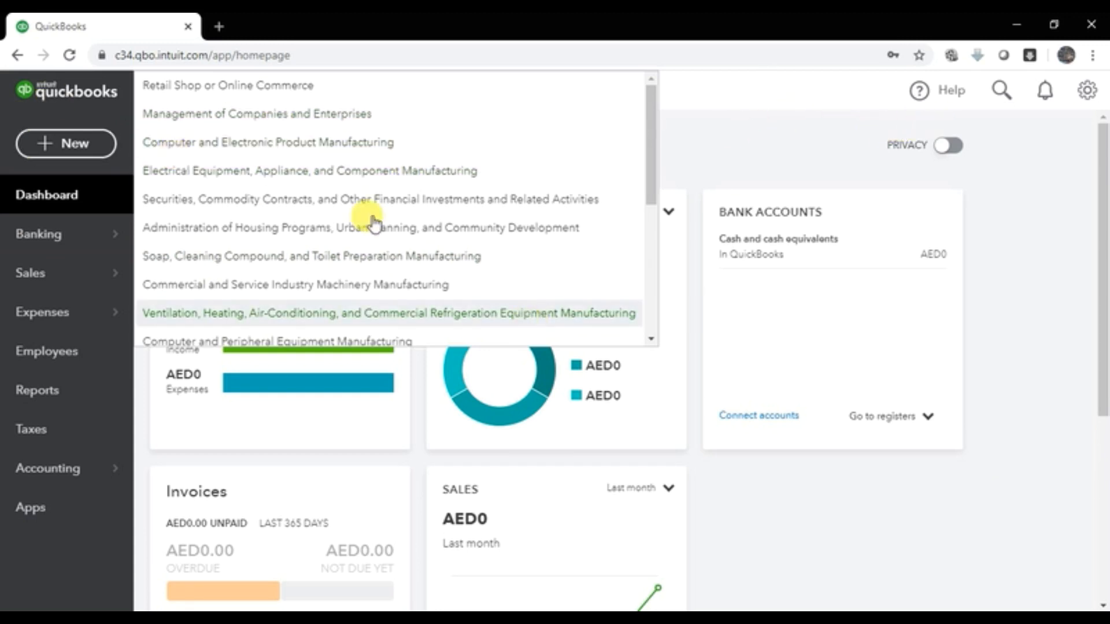
click(69, 54)
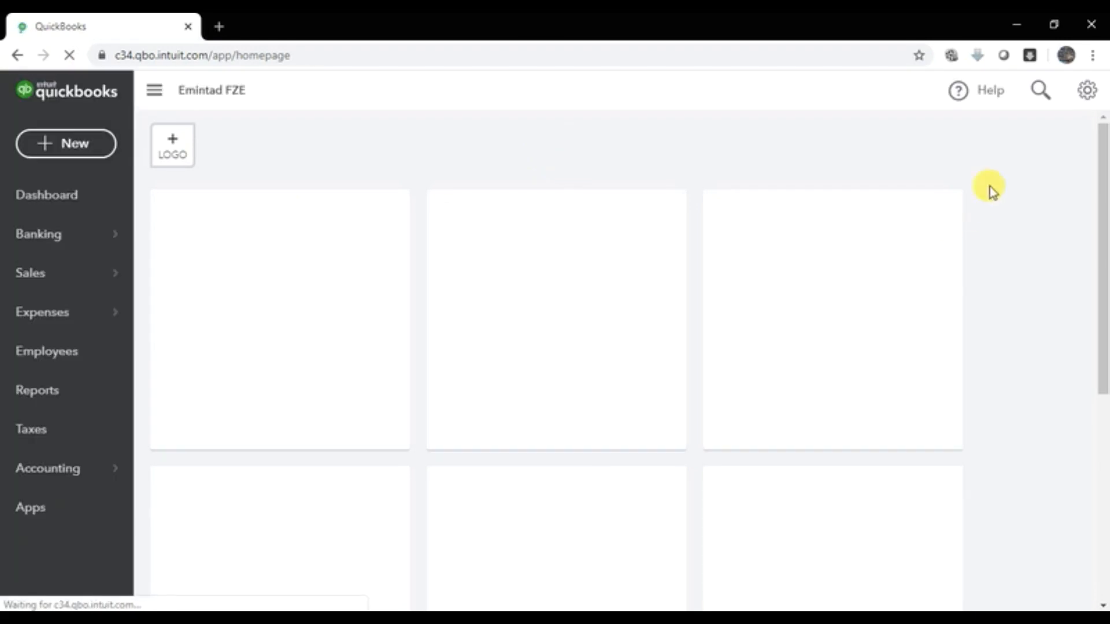
click(1082, 96)
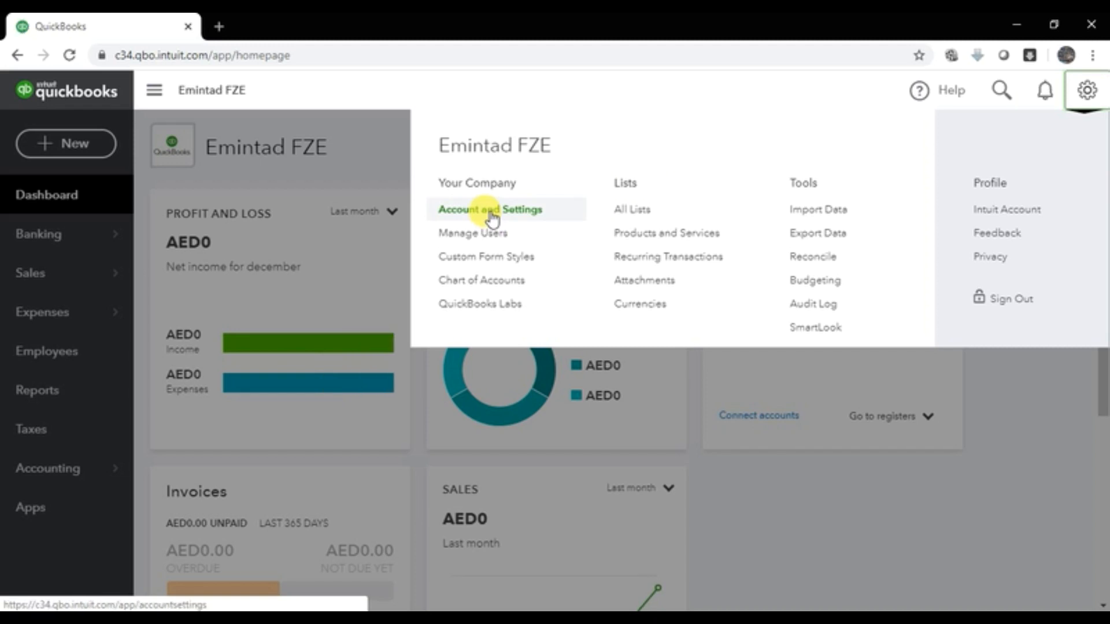
Step: Reopen Account and Settings to check the Company page, then go back to the dashboard
click(492, 214)
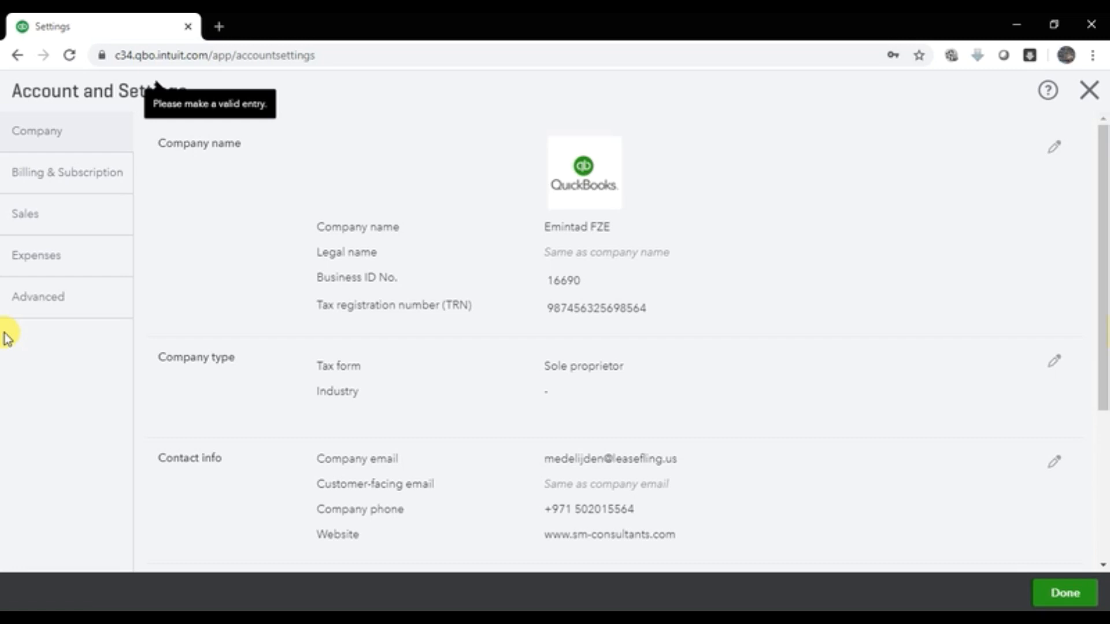
click(1060, 604)
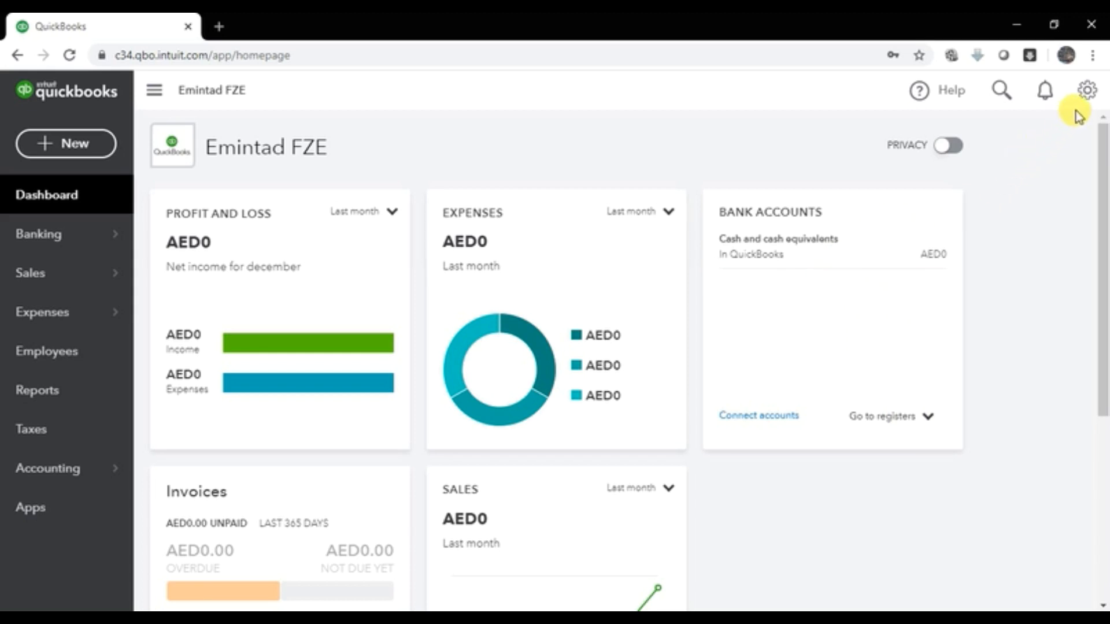
Step: Open the gear menu from the top right of the dashboard
click(1086, 94)
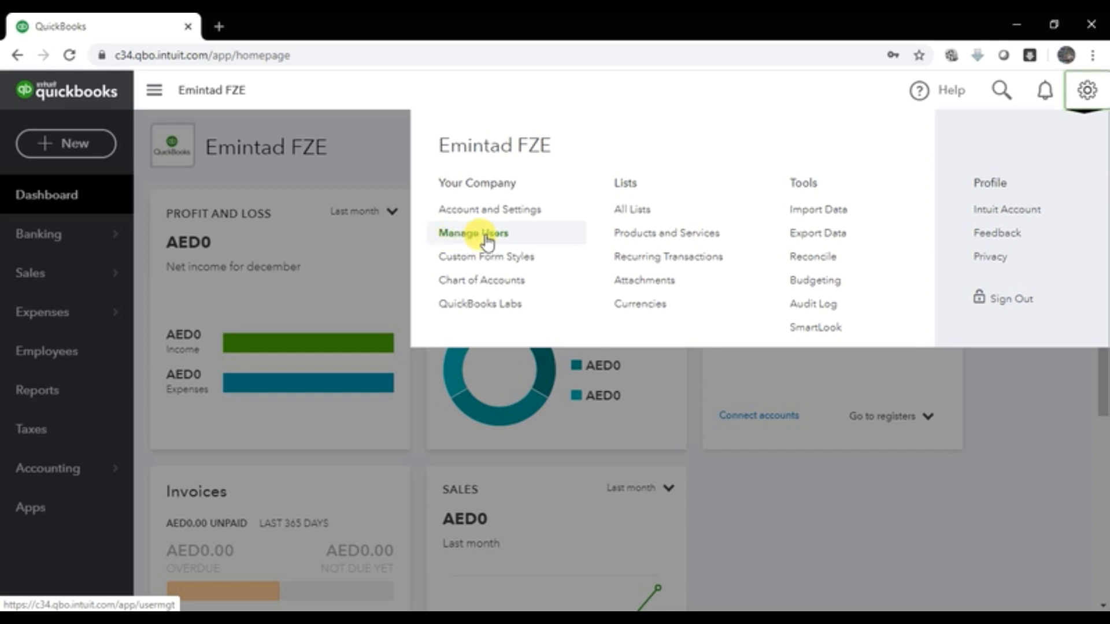
Step: Go to Manage Users and begin adding a new user
click(486, 240)
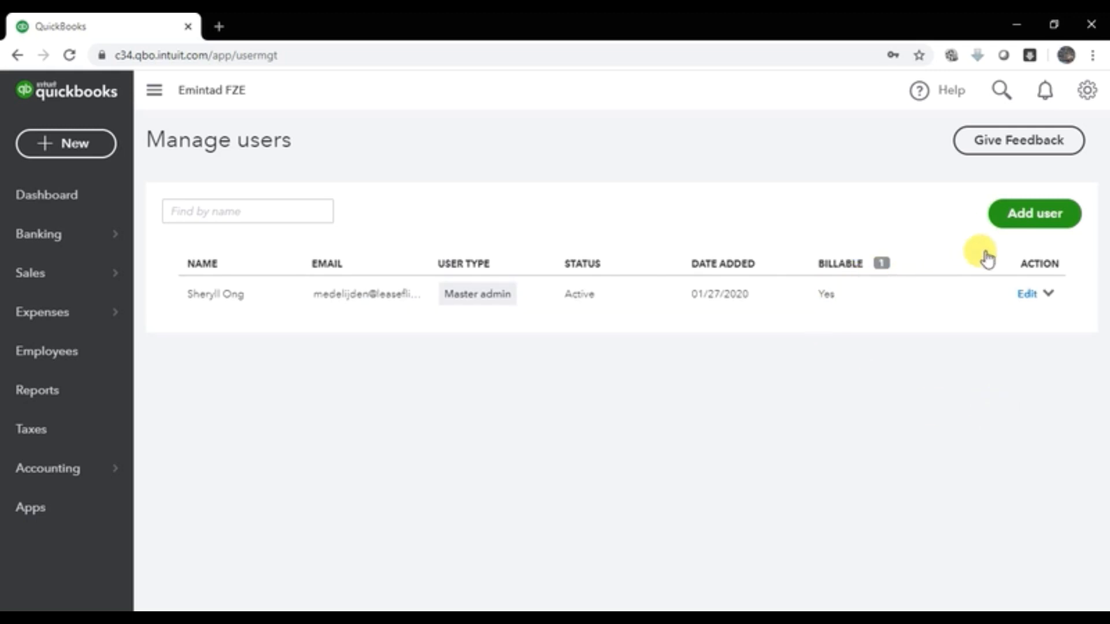
click(1024, 230)
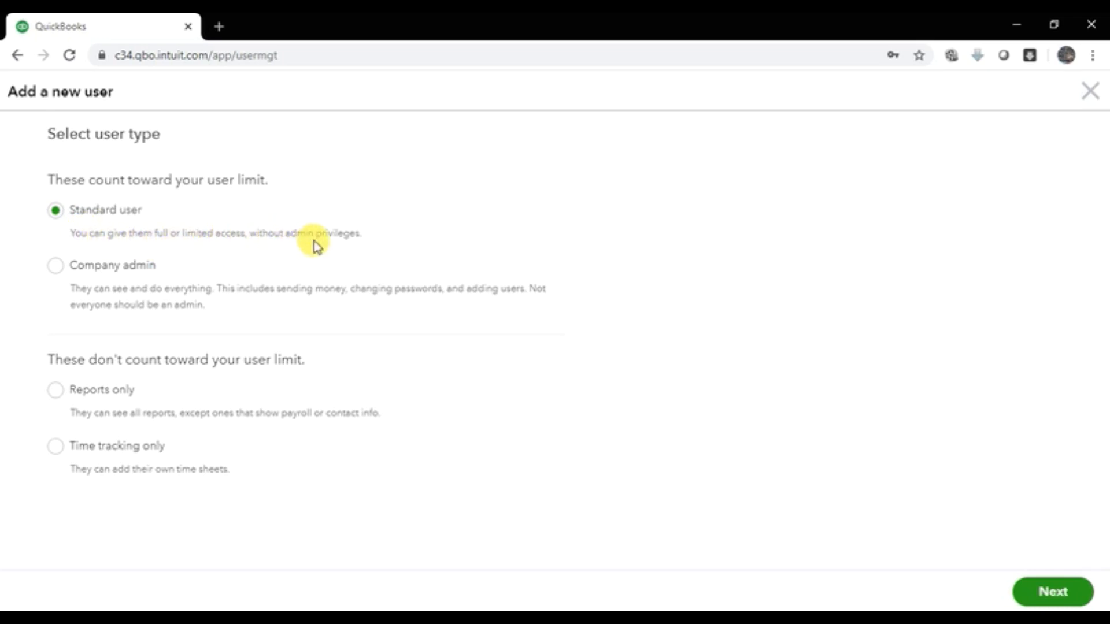
Step: Give the new user Company admin access, flag them as the company's accountant, and continue
click(56, 267)
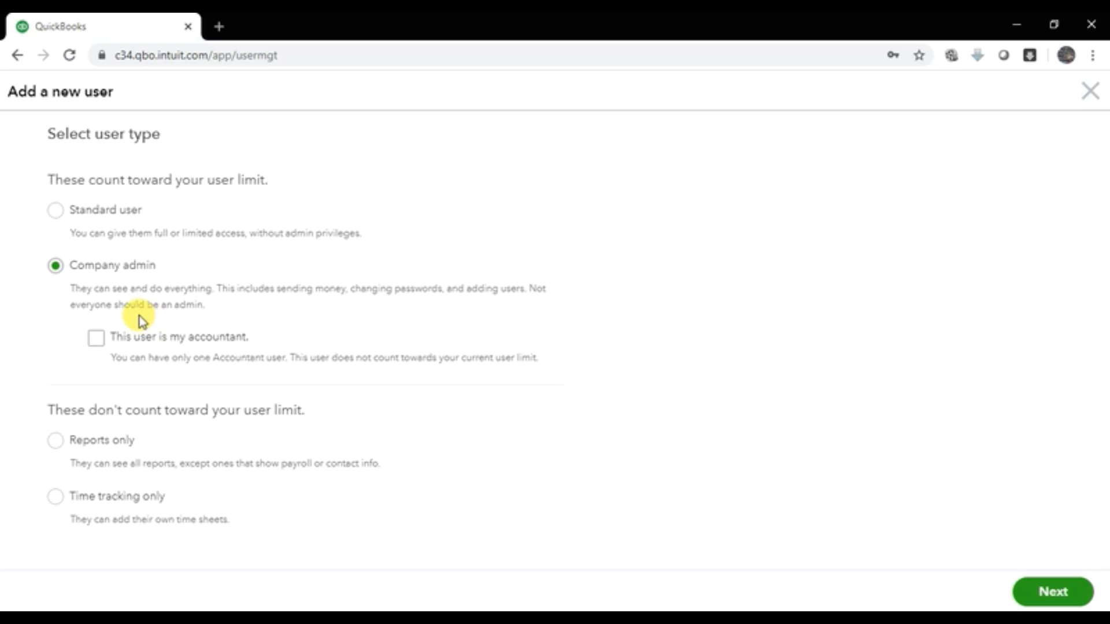
click(98, 340)
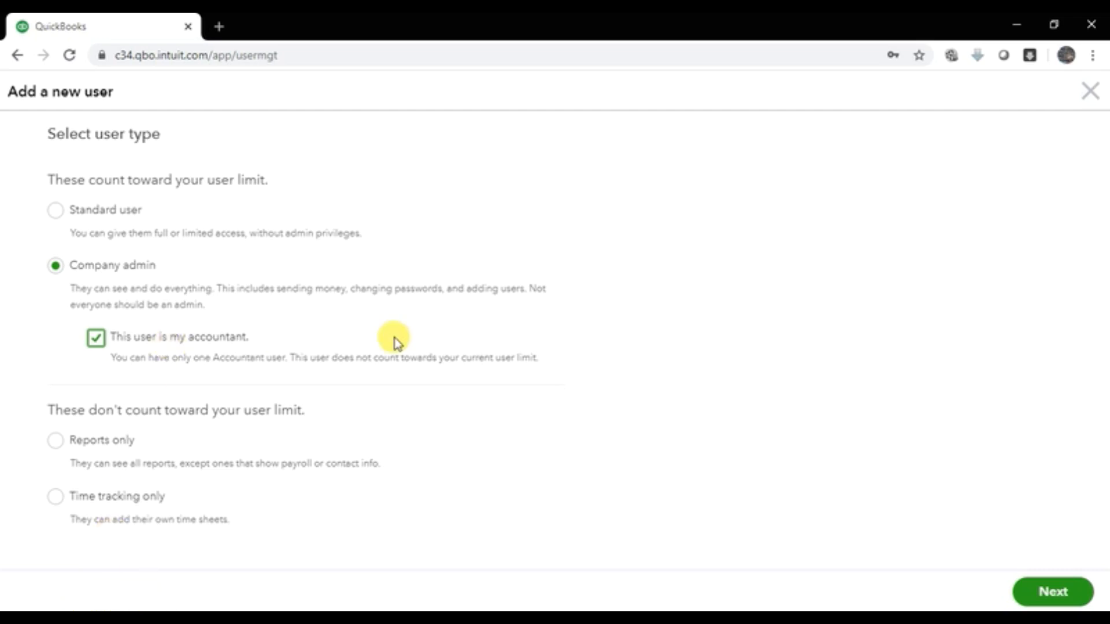
click(1044, 593)
Step: Enter the accountant's first name, last name and e-mail address, then send the user invitation
click(225, 225)
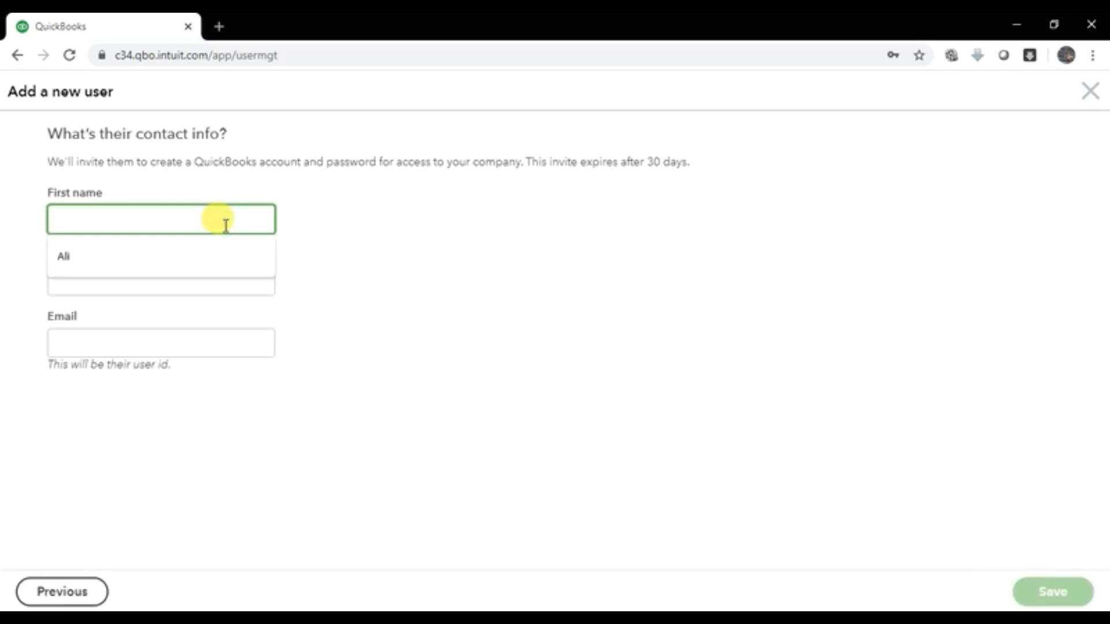
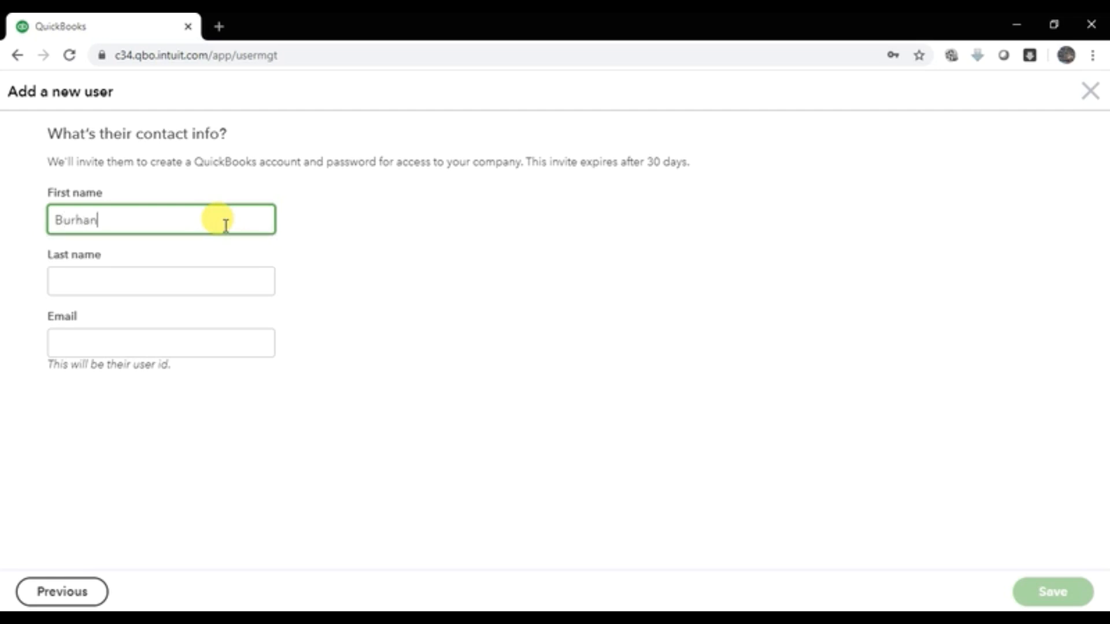
key(Tab)
key(Tab)
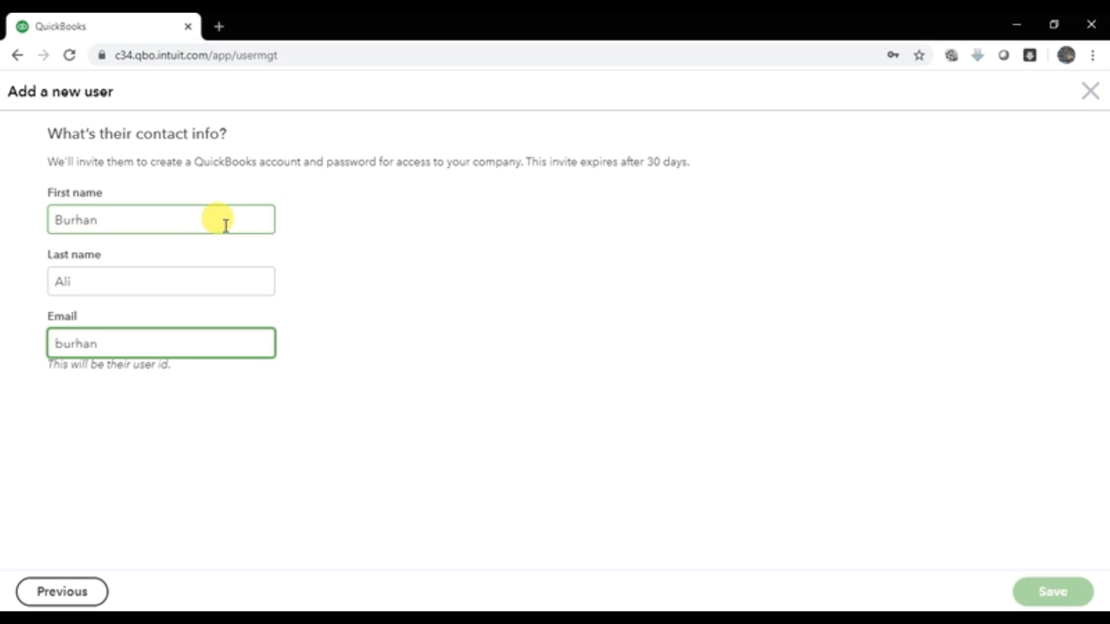
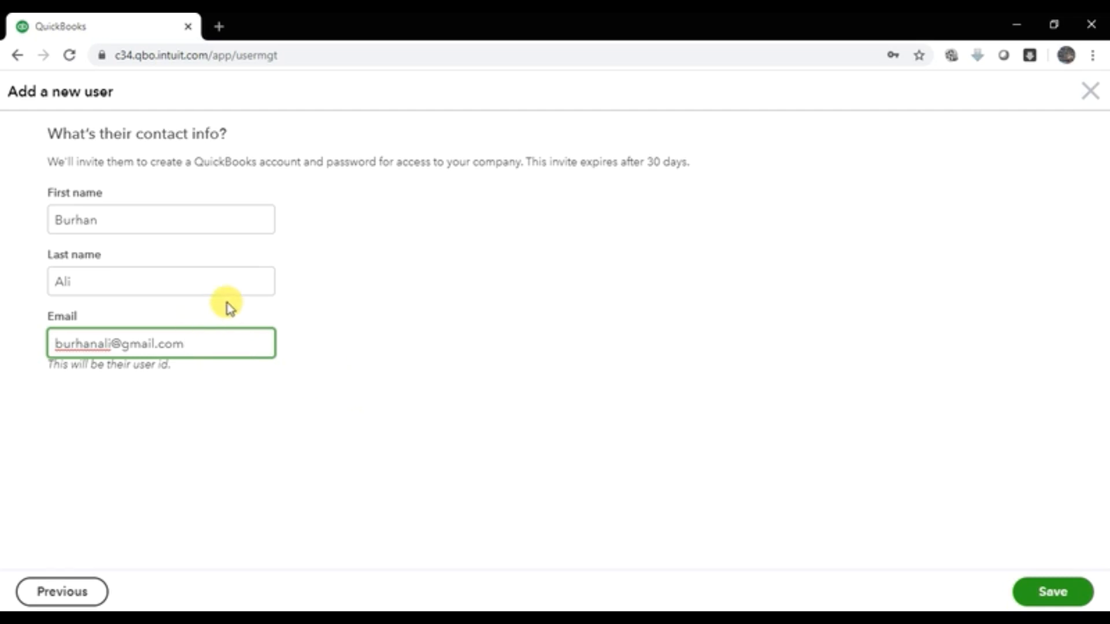
click(1055, 591)
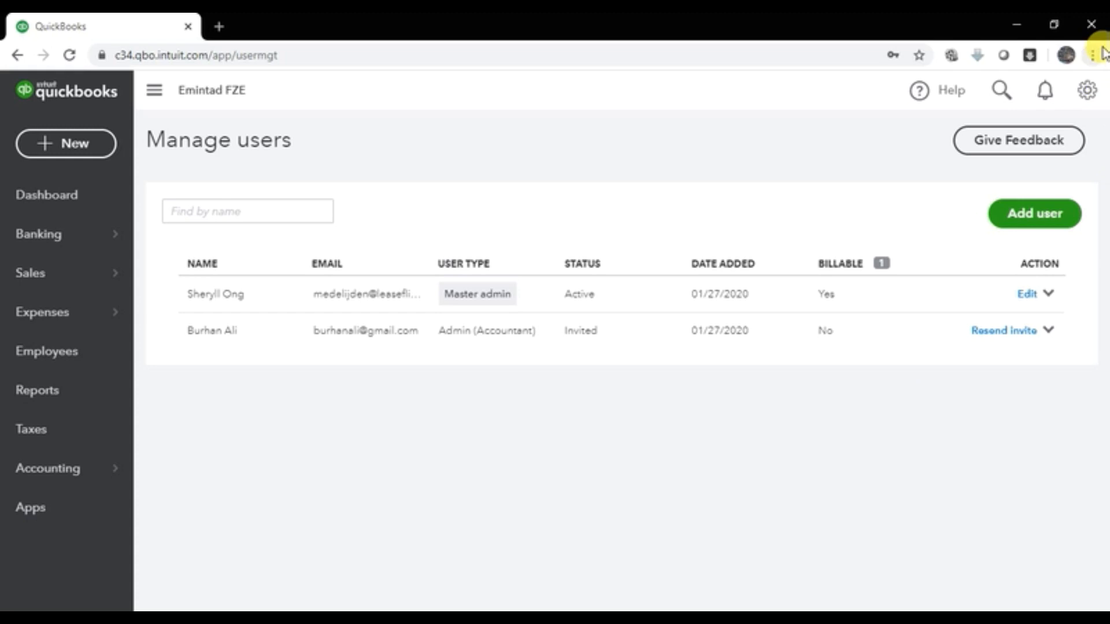
Step: Open the Custom form styles page from the gear menu, then bring the gear menu up again
click(1077, 107)
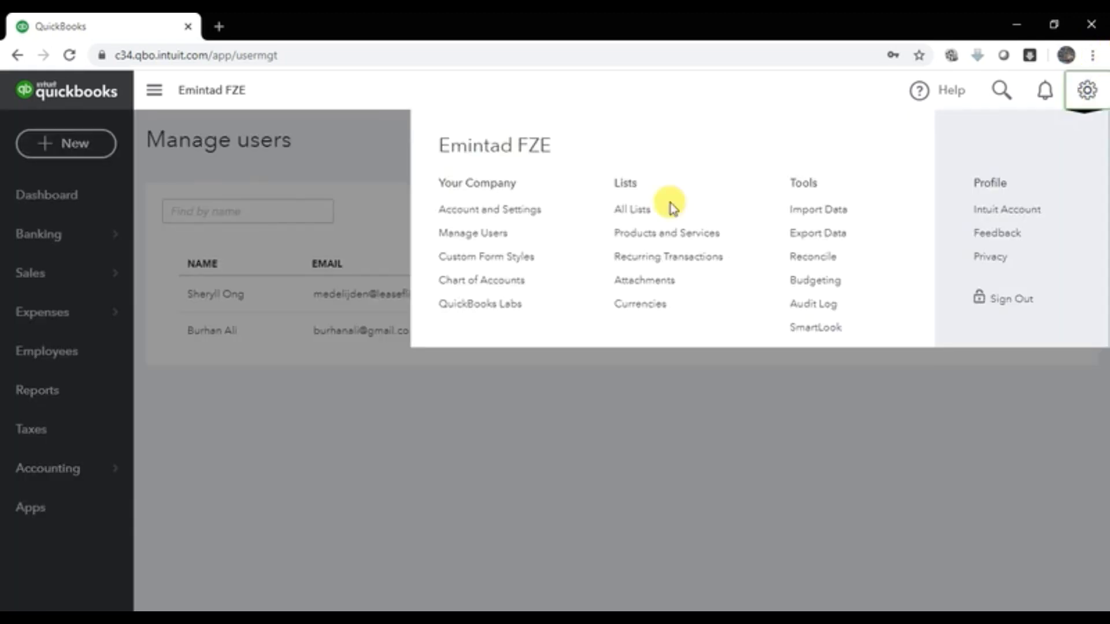
click(489, 266)
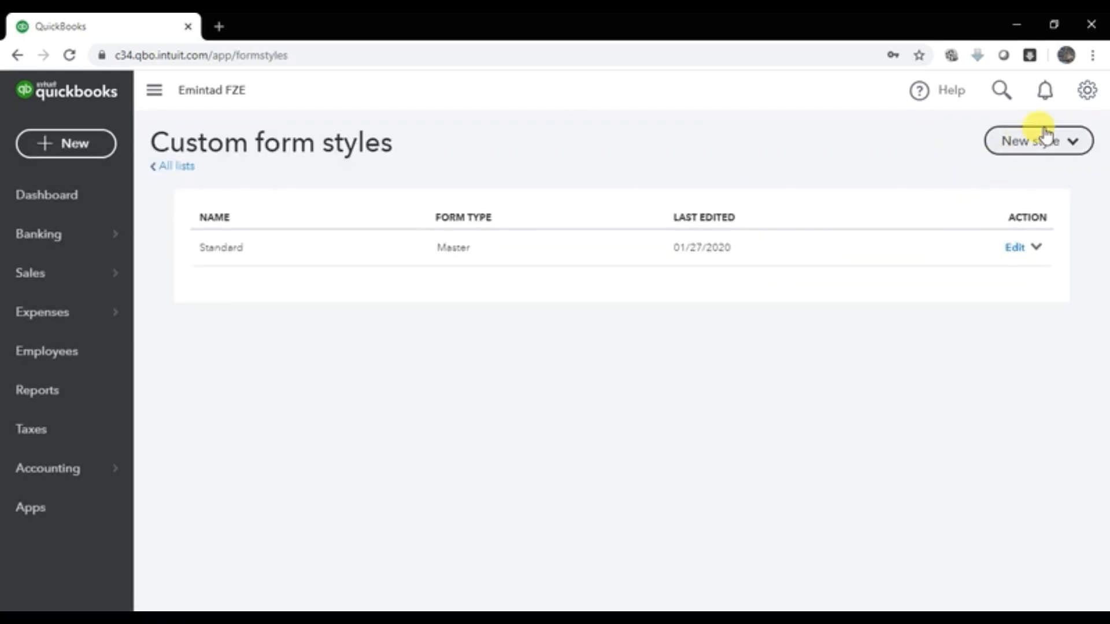
click(1088, 101)
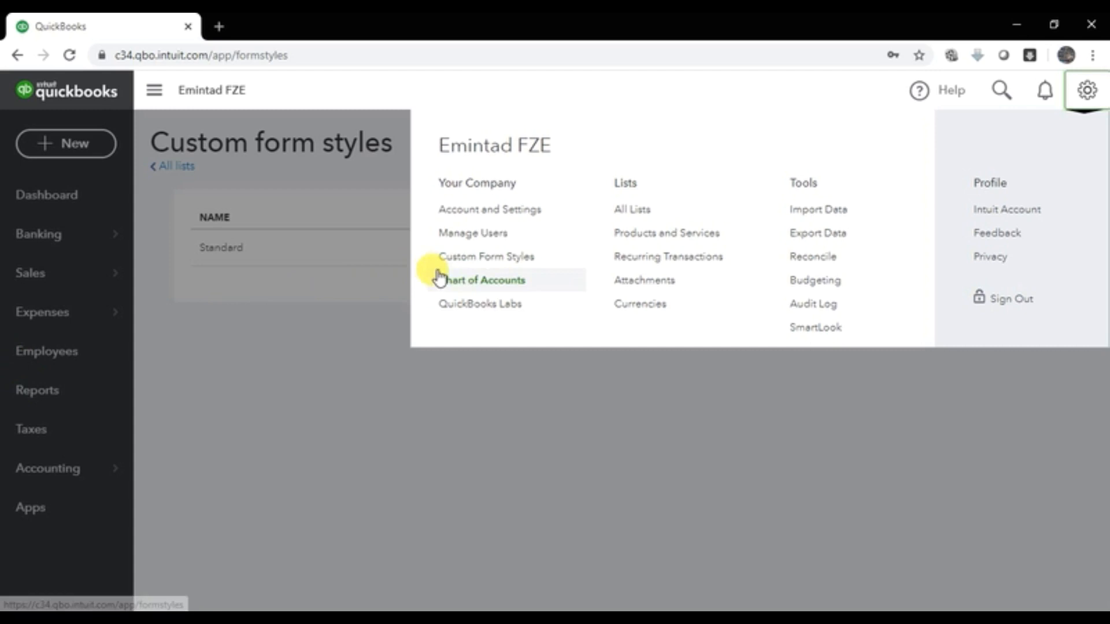